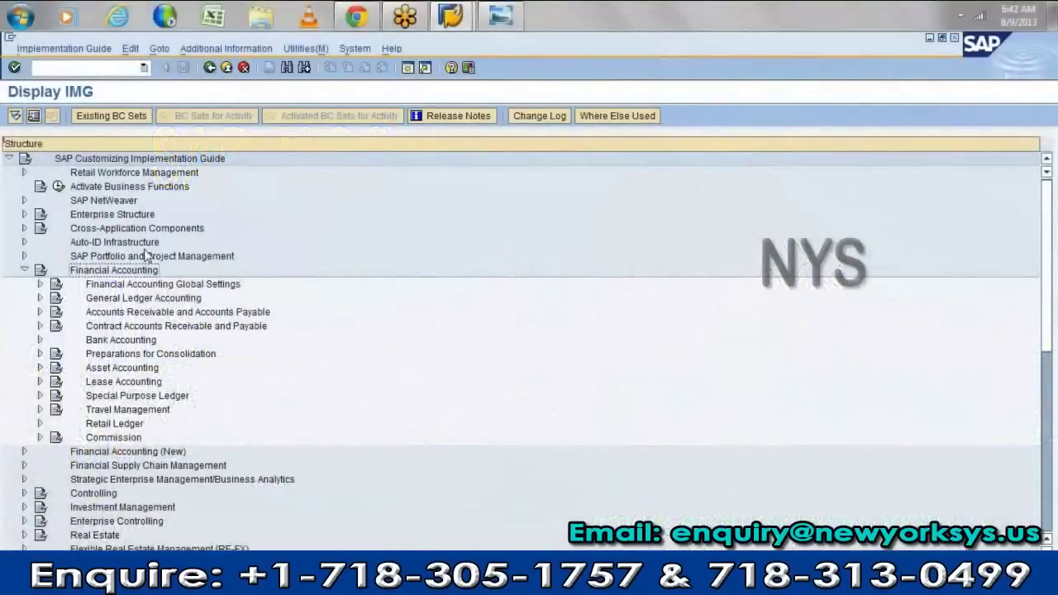
# - Open the Edit Chart of Accounts List activity under General Ledger Accounting, G/L Accounts, Master Data, Preparations
pyautogui.press('Right')
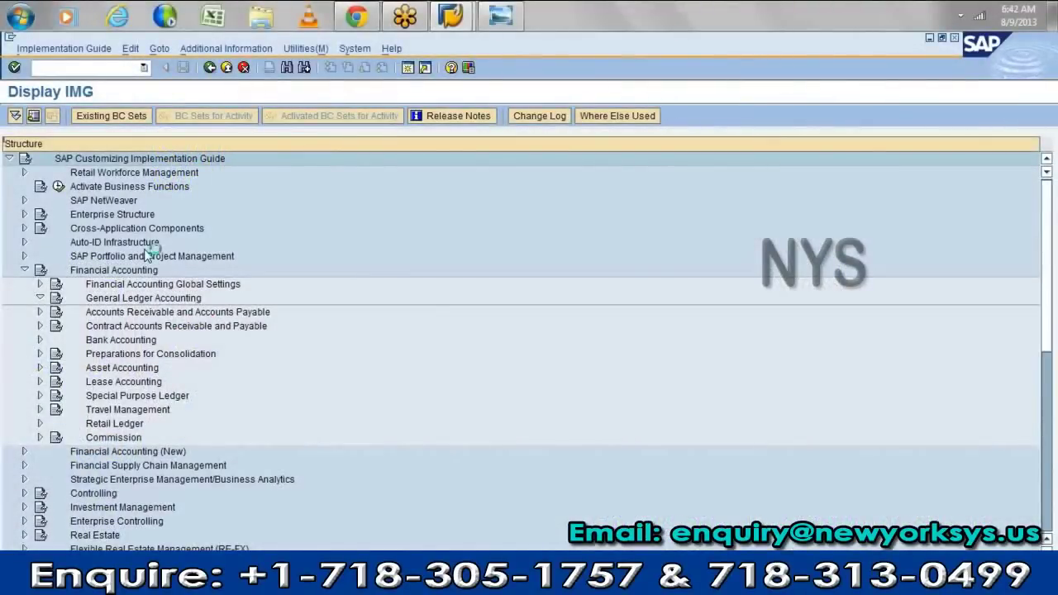
pyautogui.press('Down')
pyautogui.press('Right')
pyautogui.press('Down')
pyautogui.press('Right')
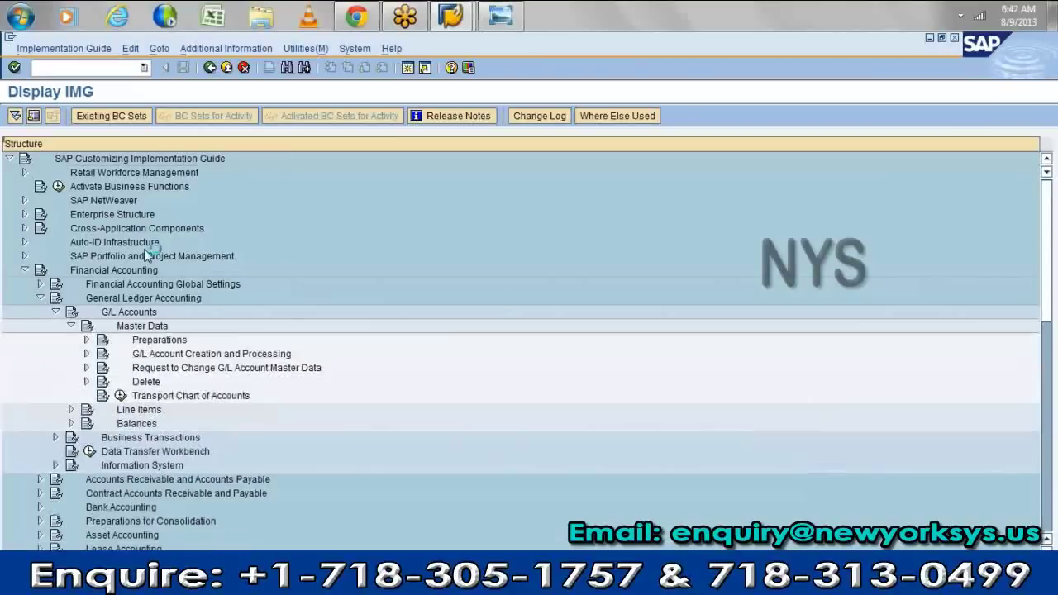
pyautogui.press('Down')
pyautogui.press('Right')
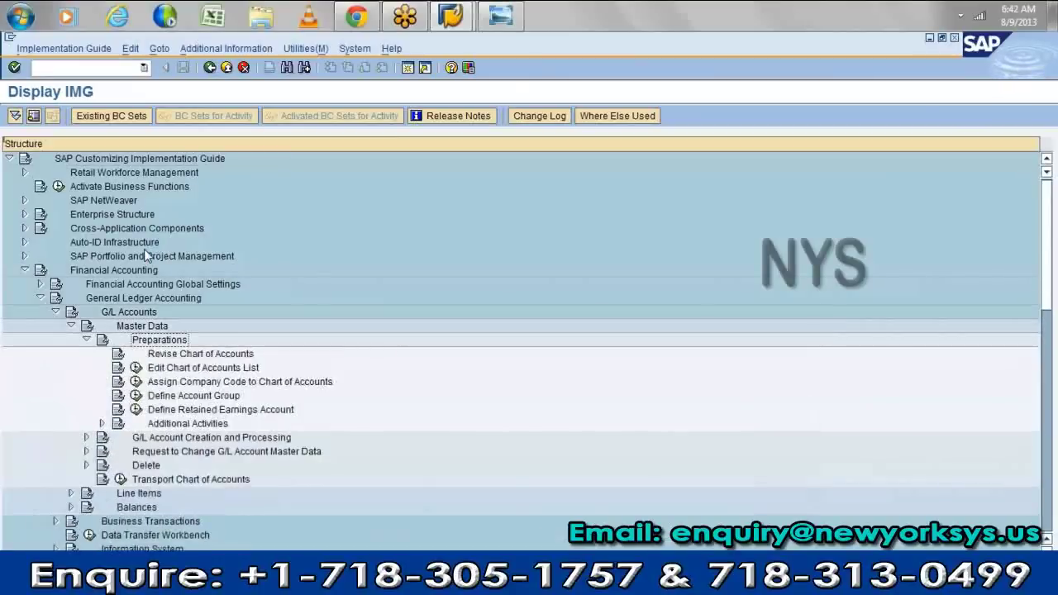
pyautogui.press('Down')
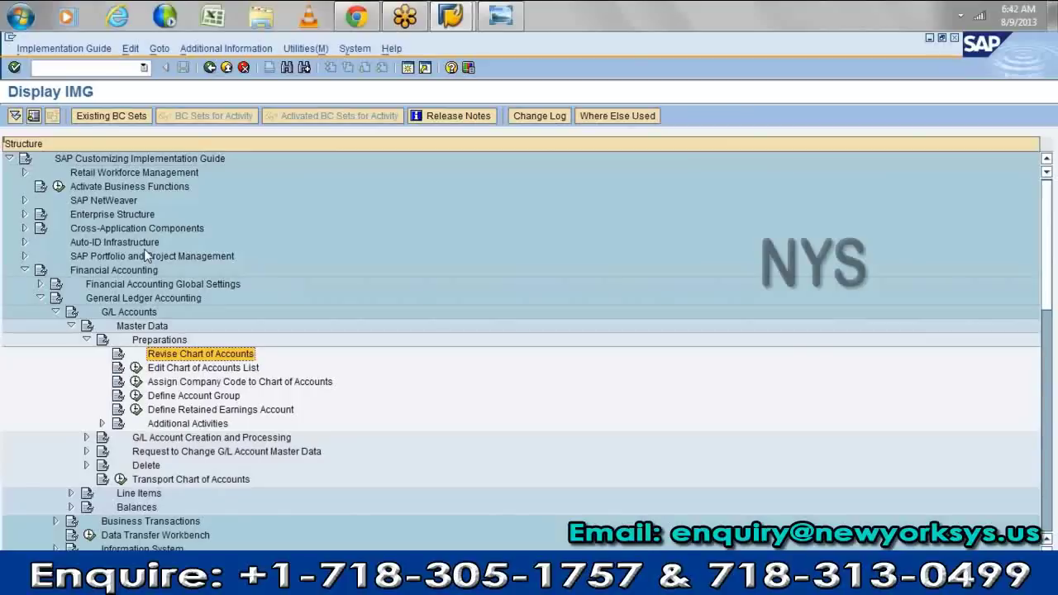
pyautogui.press('Down')
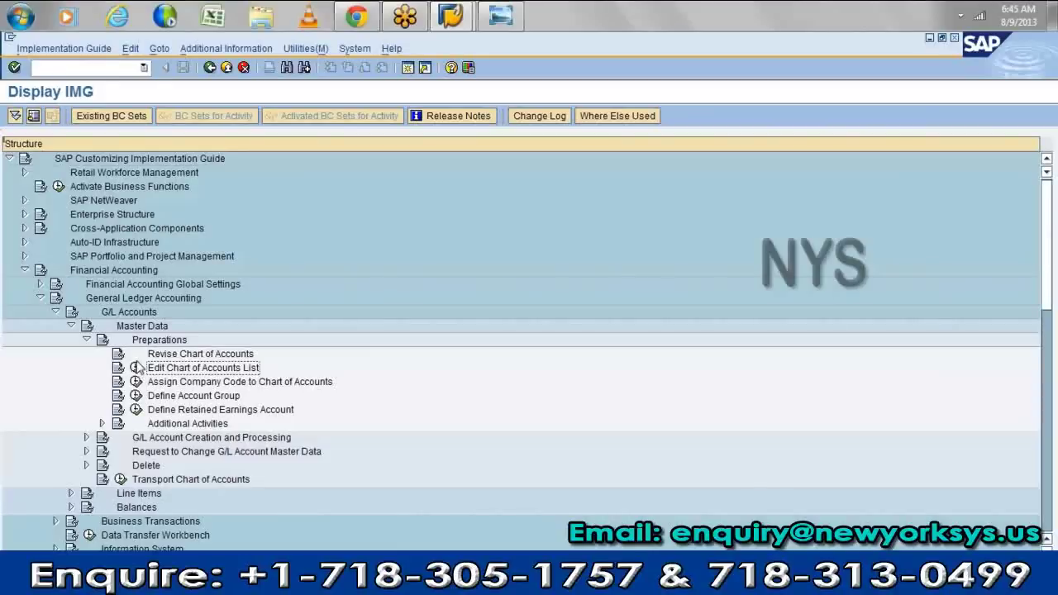
pyautogui.click(137, 368)
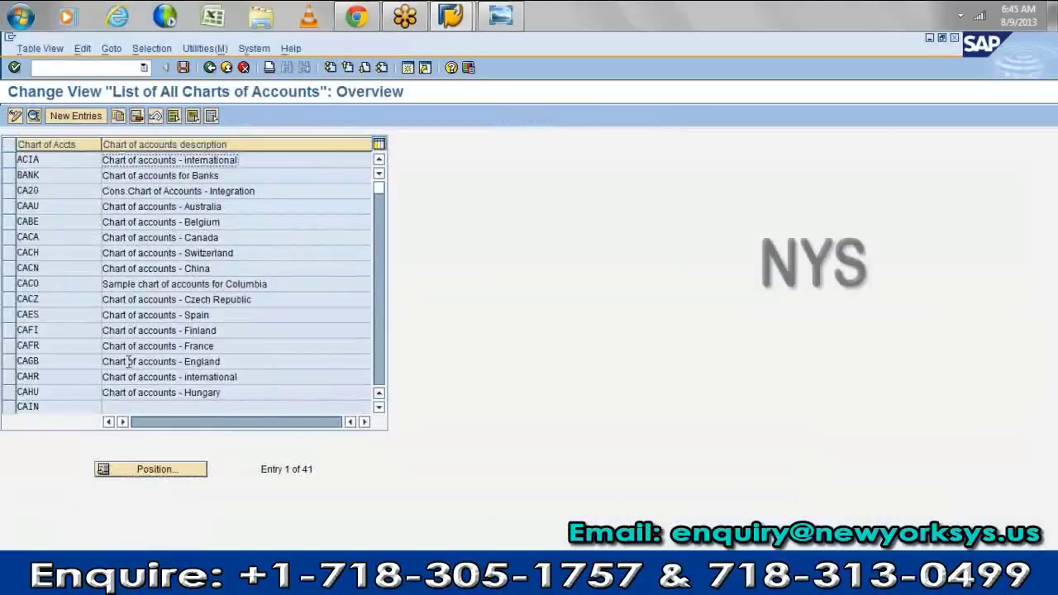
# - Create a new chart of accounts entry "tam" with the description "operational for Tam"
pyautogui.click(75, 118)
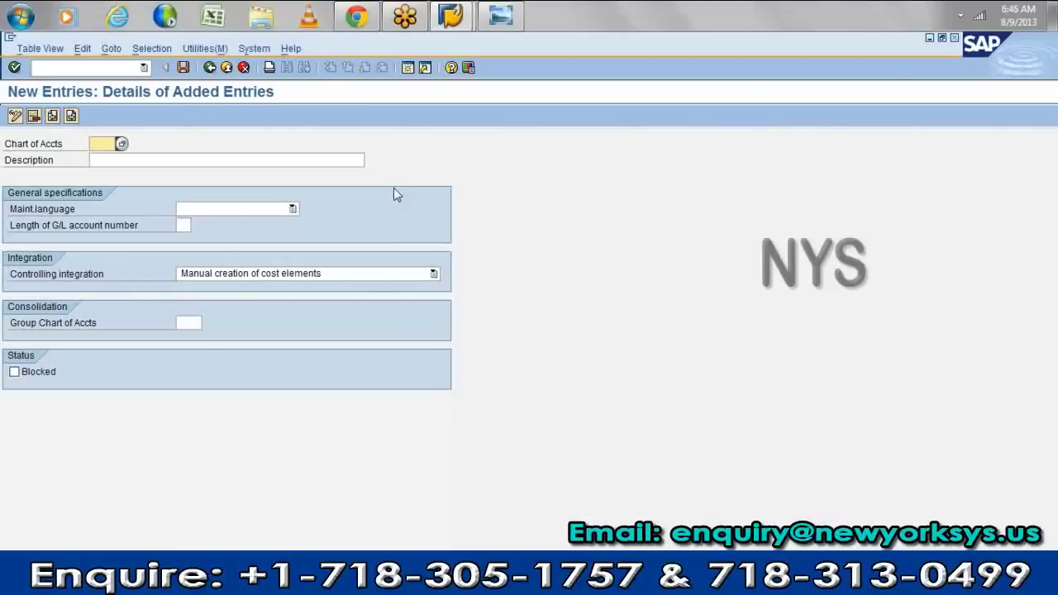
pyautogui.click(192, 323)
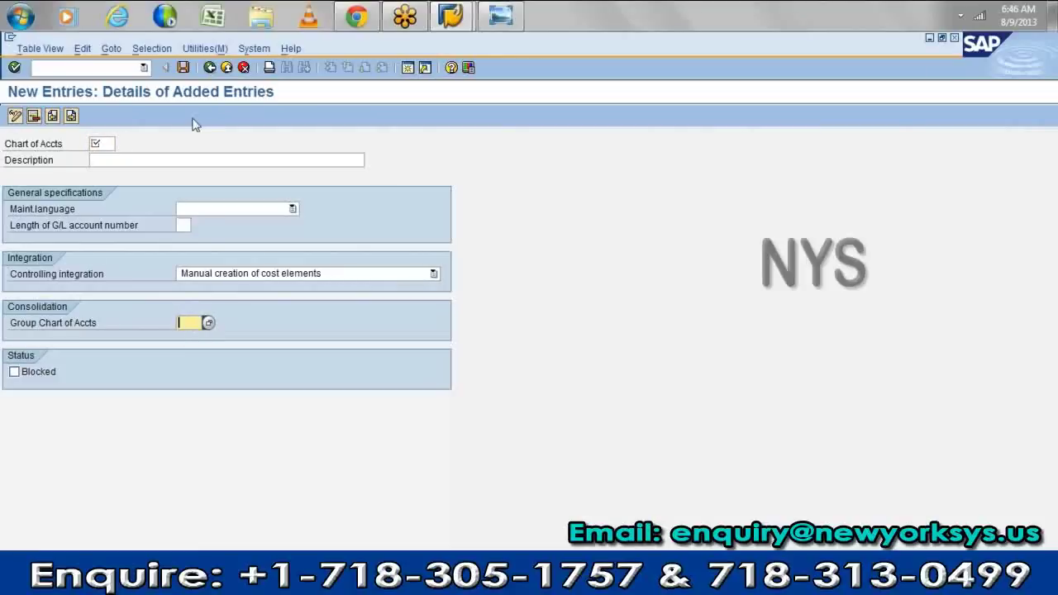
pyautogui.click(97, 144)
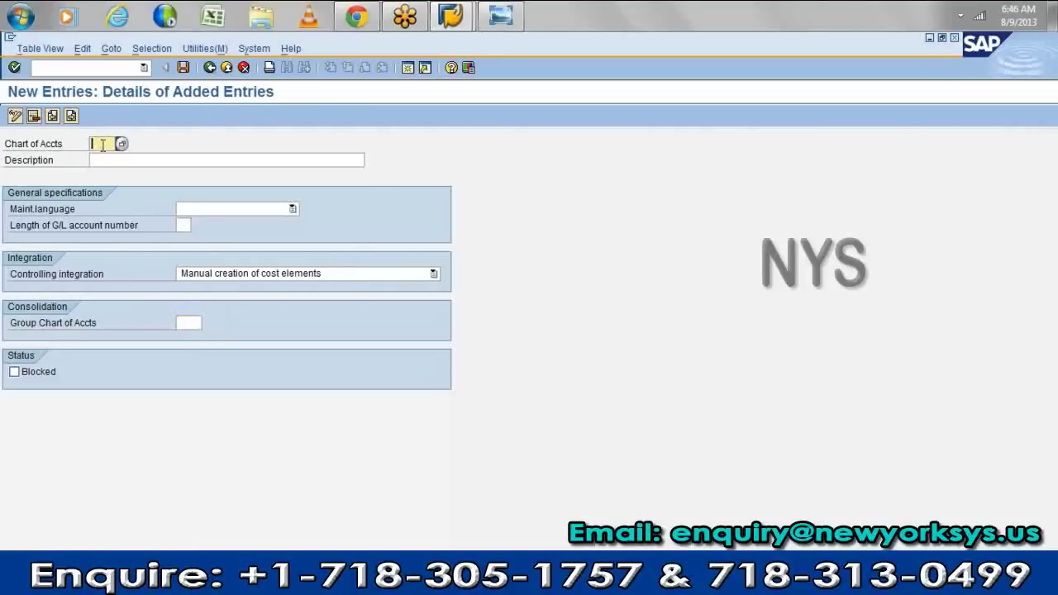
pyautogui.write('tam')
pyautogui.press('Tab')
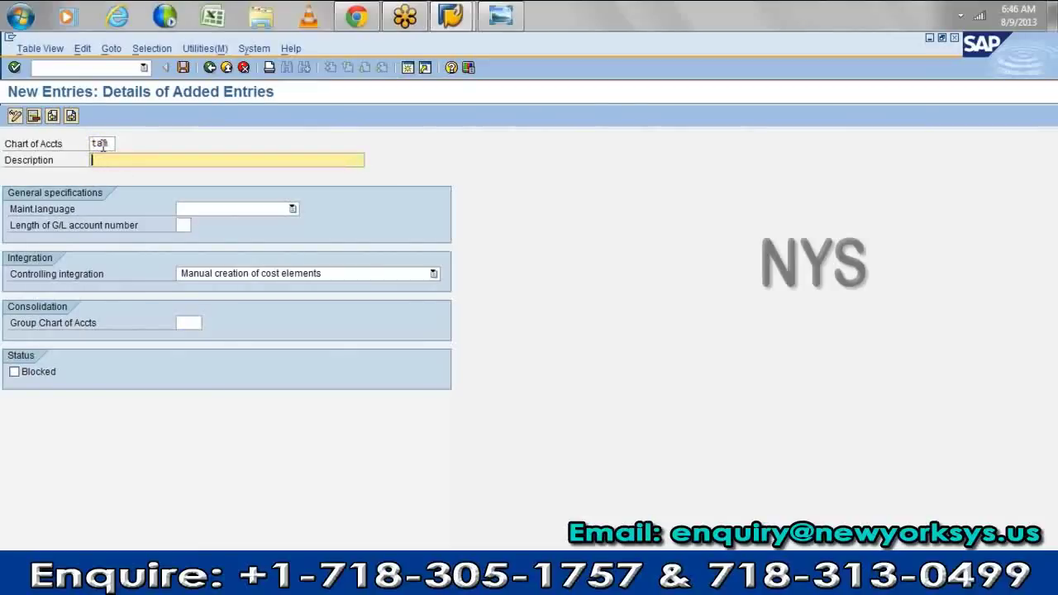
pyautogui.write('o')
pyautogui.press('Down')
pyautogui.press('Return')
pyautogui.press('BackSpace')
pyautogui.press('BackSpace')
pyautogui.write('am')
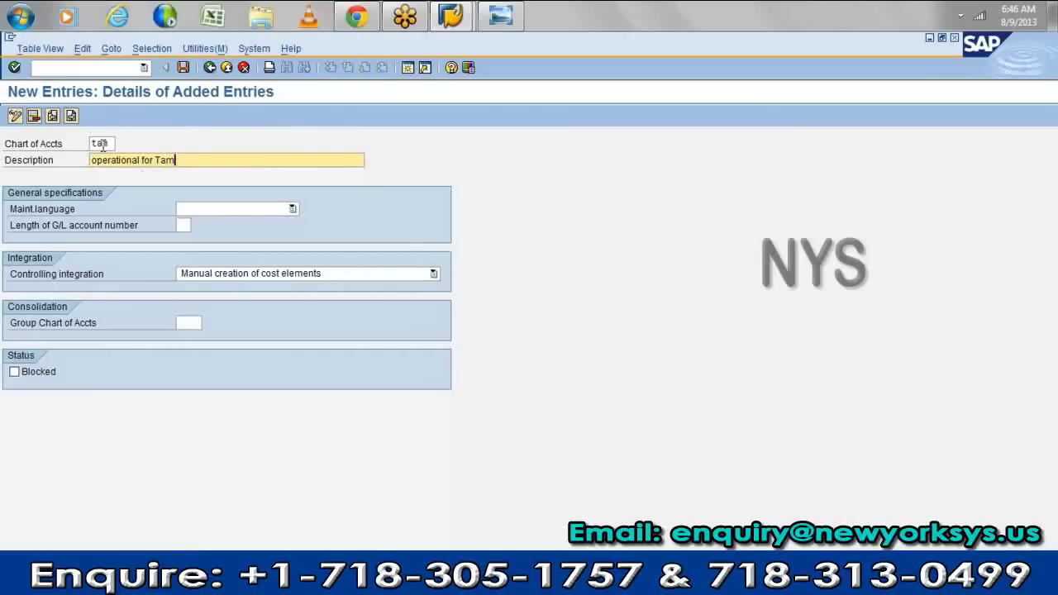
# - Set the maintenance language to EN English and the length of the G/L account number to 6
pyautogui.press('Tab')
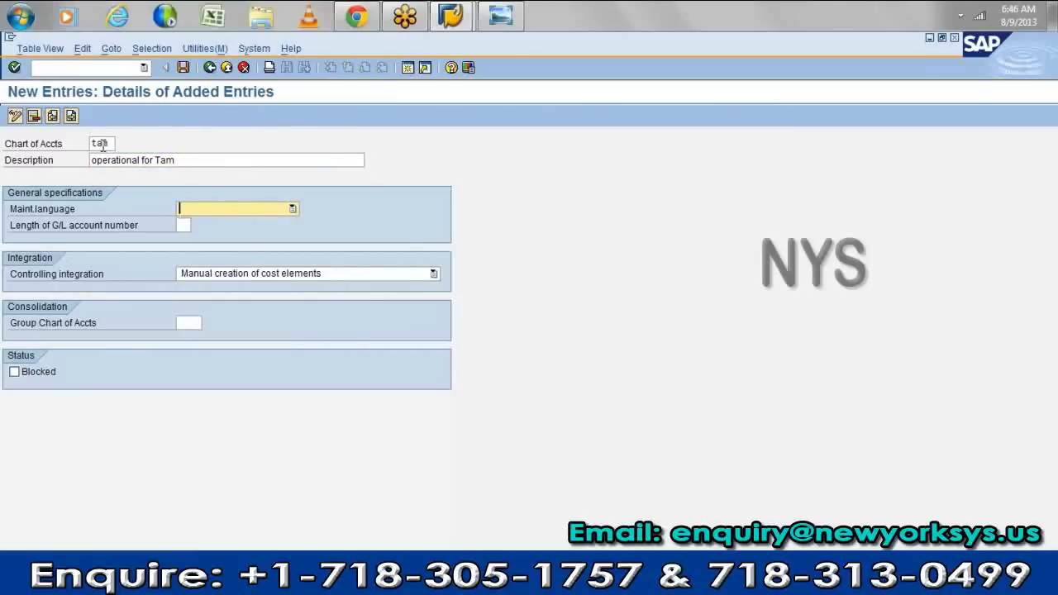
pyautogui.write('EL Greek')
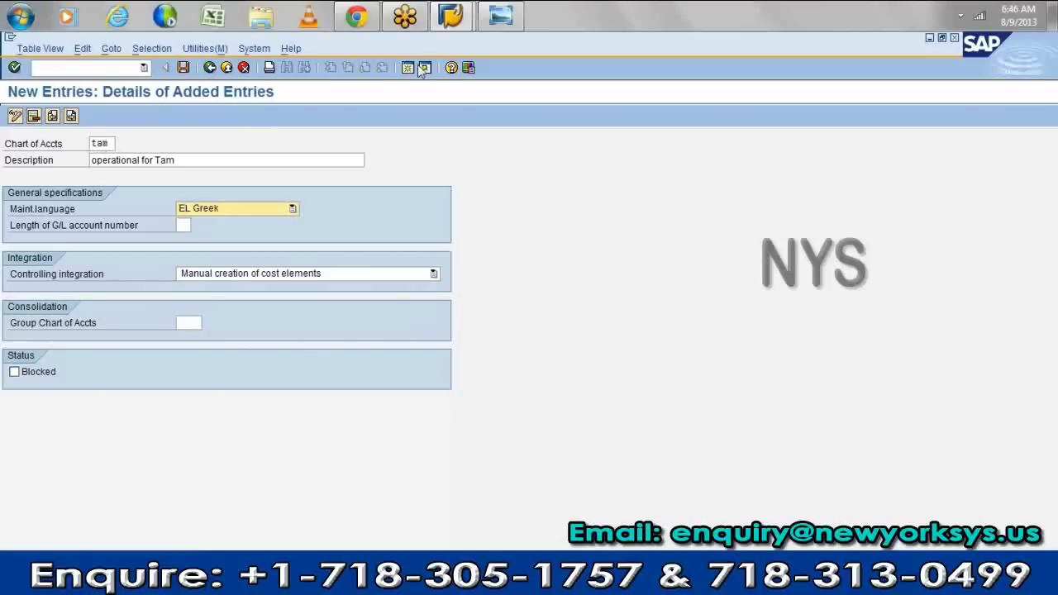
pyautogui.click(292, 208)
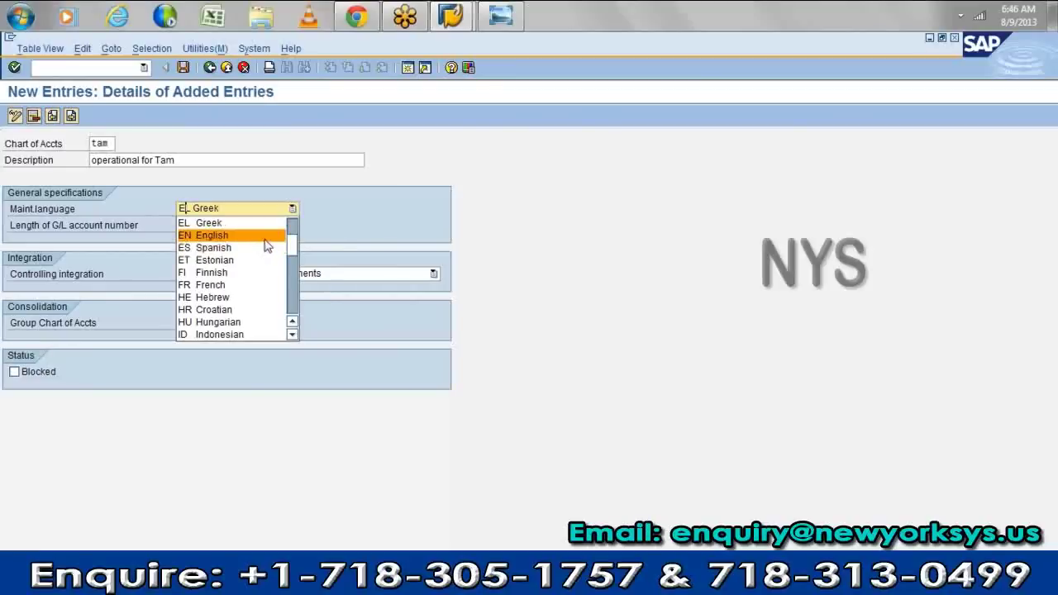
pyautogui.click(265, 237)
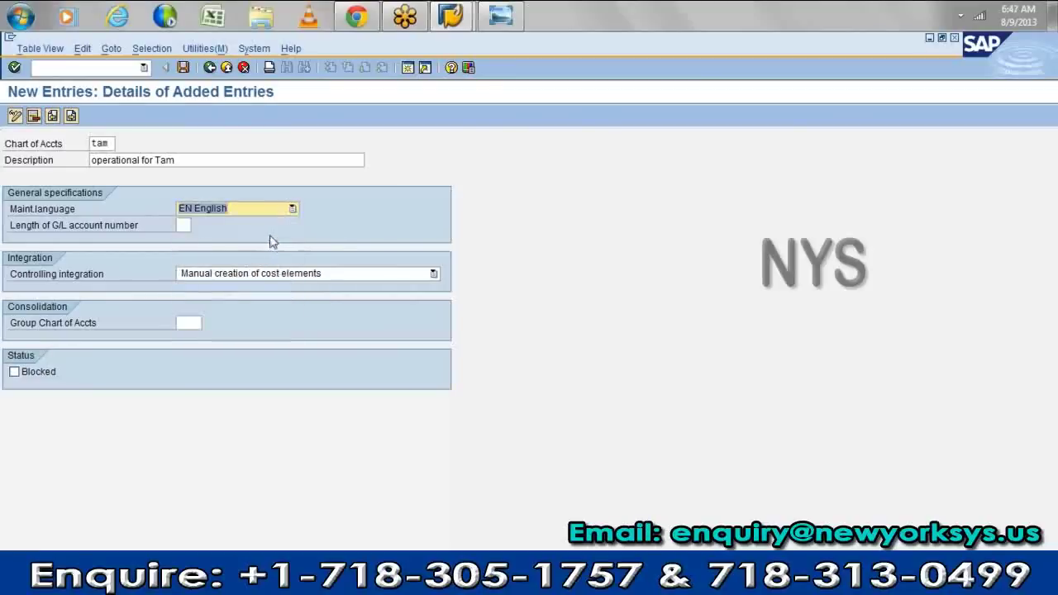
pyautogui.click(185, 225)
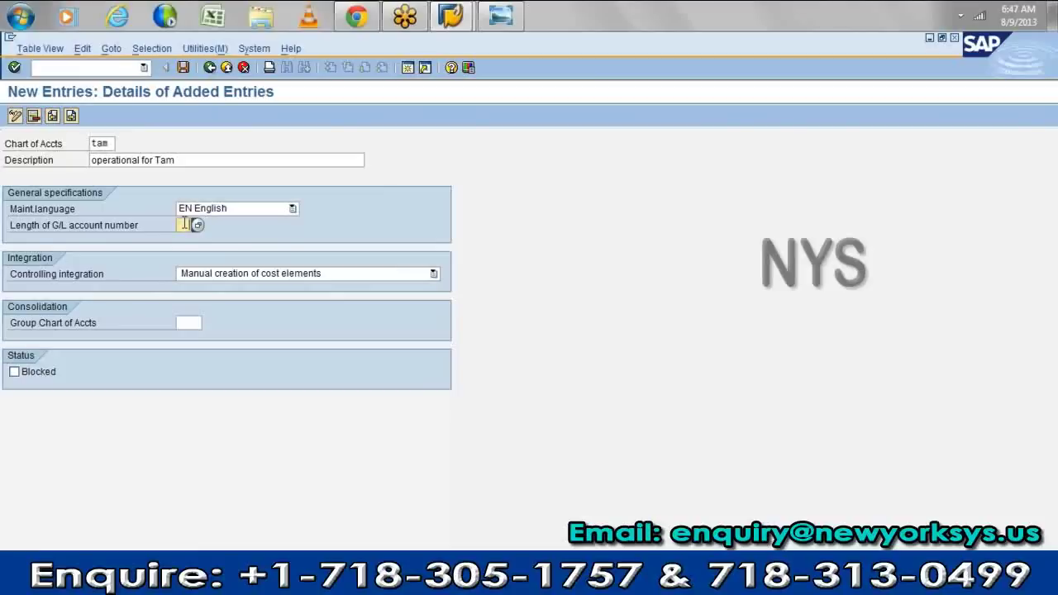
pyautogui.write('6')
# - Save the new chart of accounts under the proposed customizing request and return to the implementation guide
pyautogui.click(183, 67)
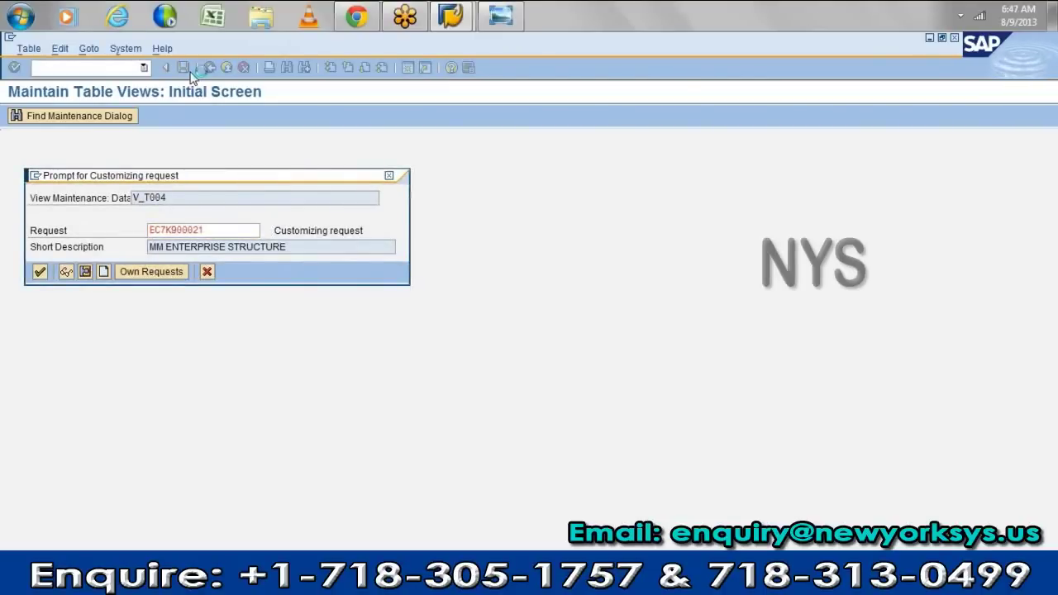
pyautogui.press('Return')
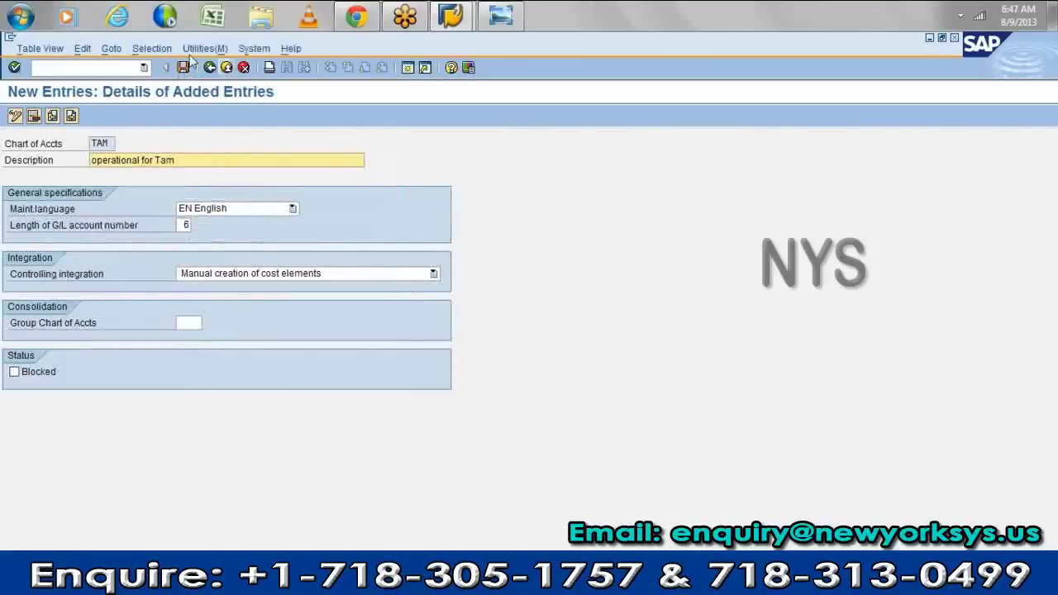
pyautogui.click(210, 68)
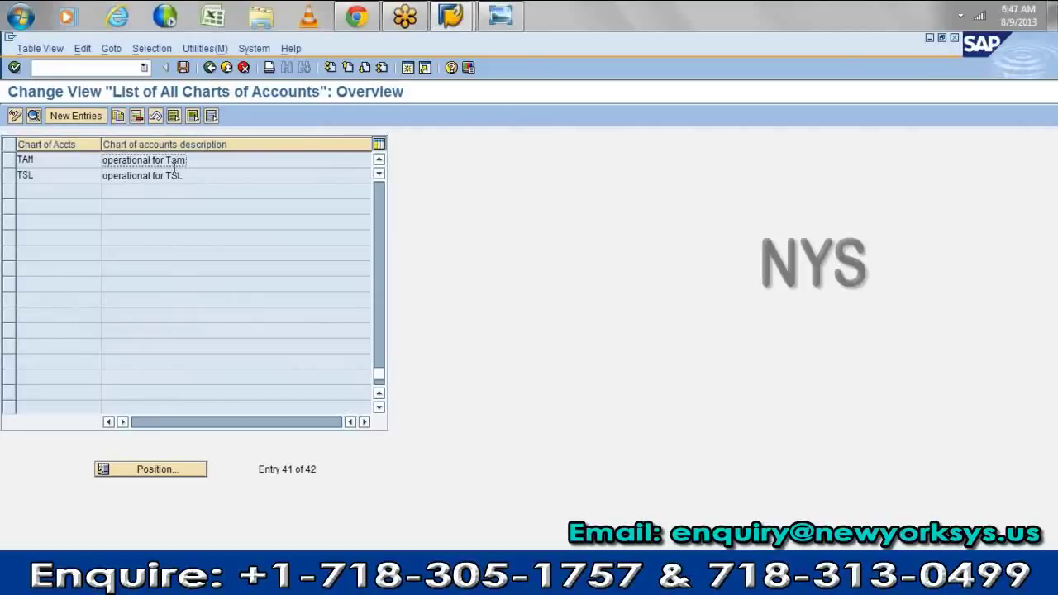
pyautogui.click(211, 68)
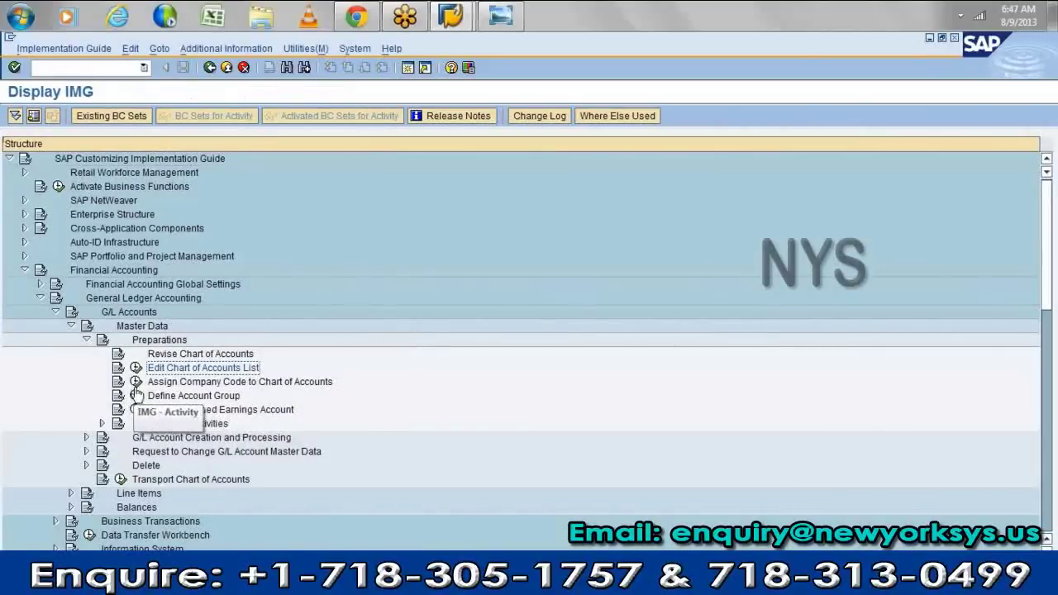
# - Open Assign Company Code to Chart of Accounts and position the list at company code "tam"
pyautogui.click(136, 382)
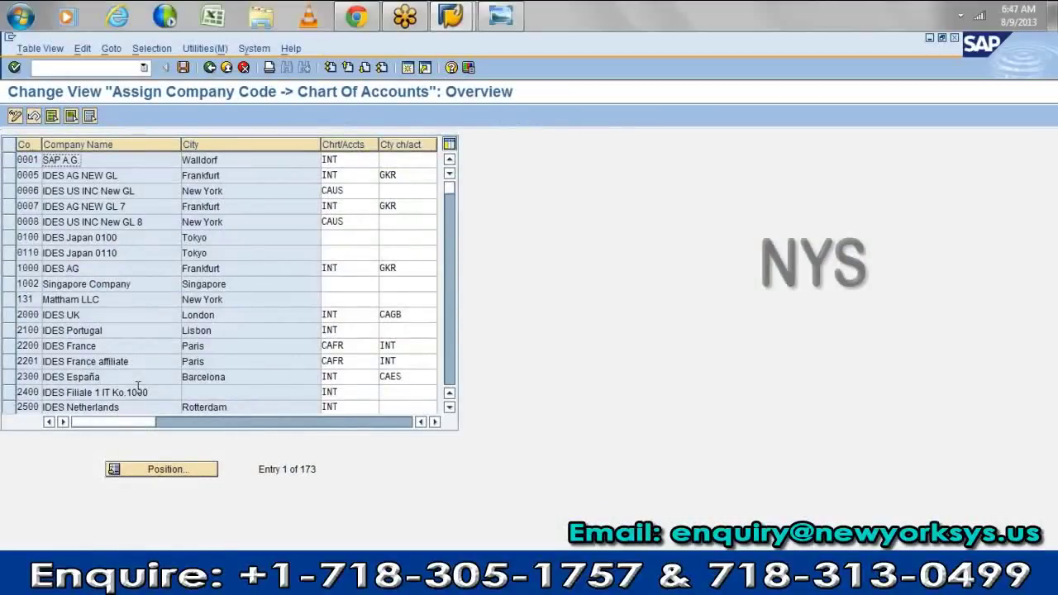
pyautogui.click(176, 471)
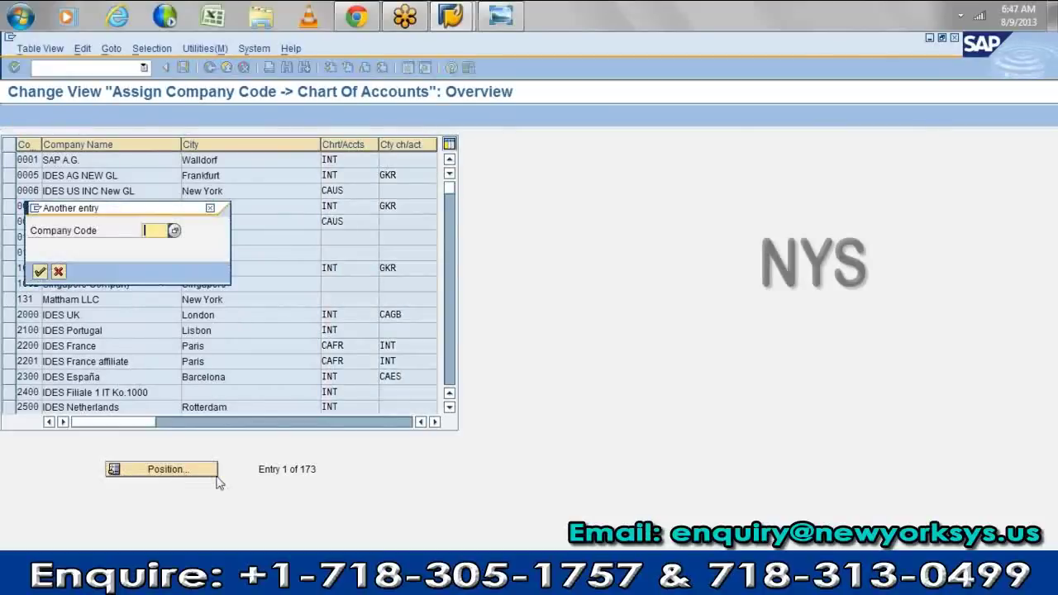
pyautogui.write('tam')
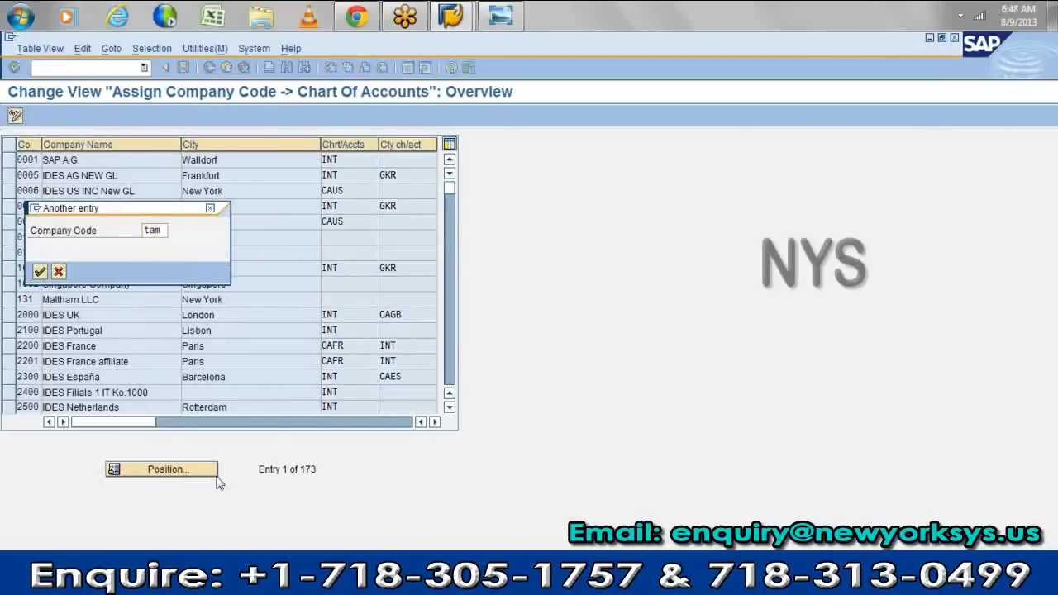
pyautogui.press('Return')
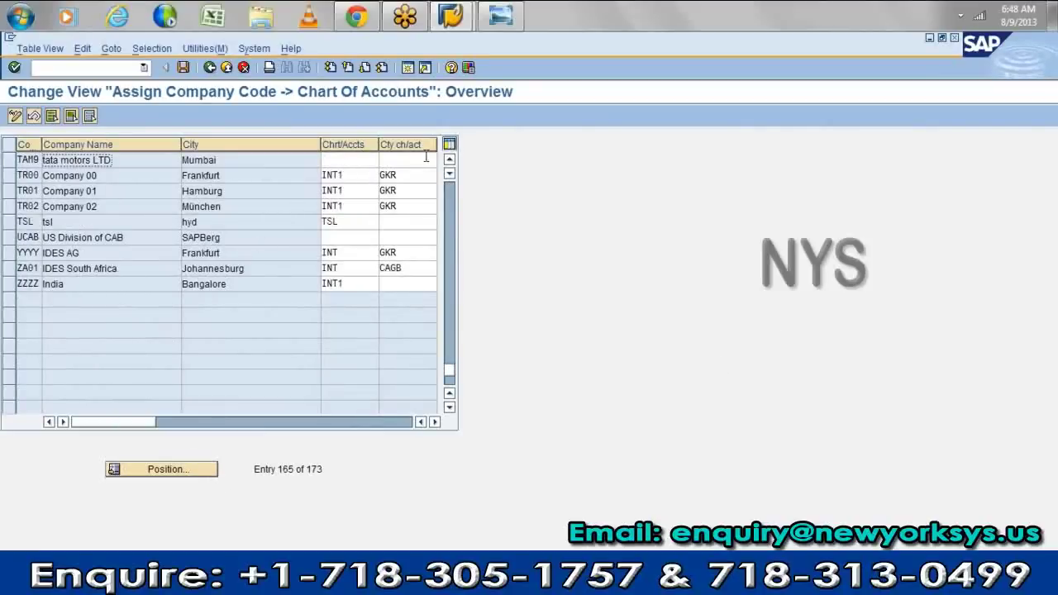
# - Assign chart of accounts TAM to company code TAM9 and save the assignment
pyautogui.click(351, 165)
pyautogui.write('tam')
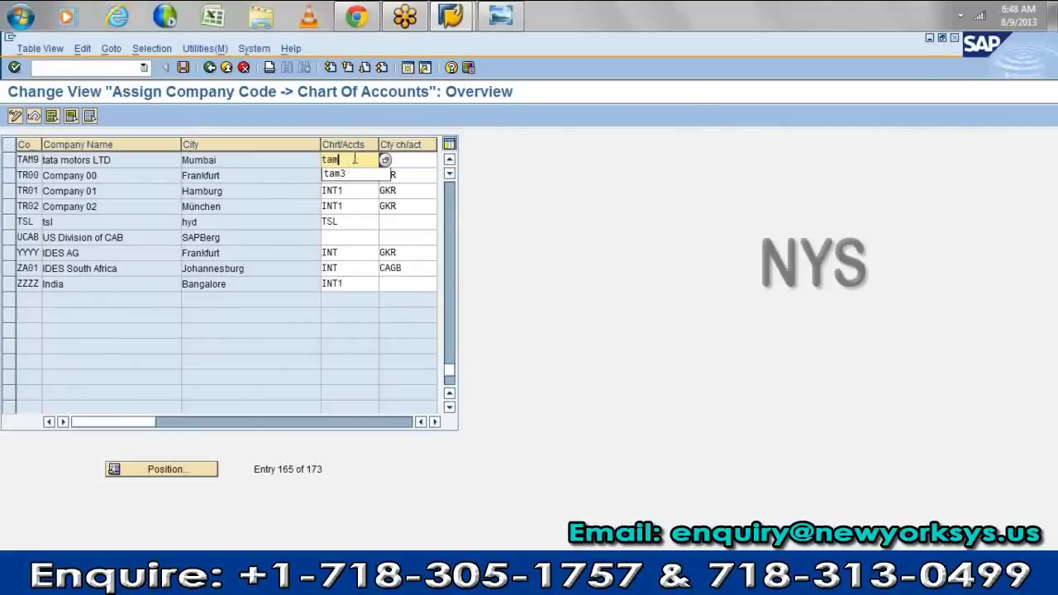
pyautogui.press('Return')
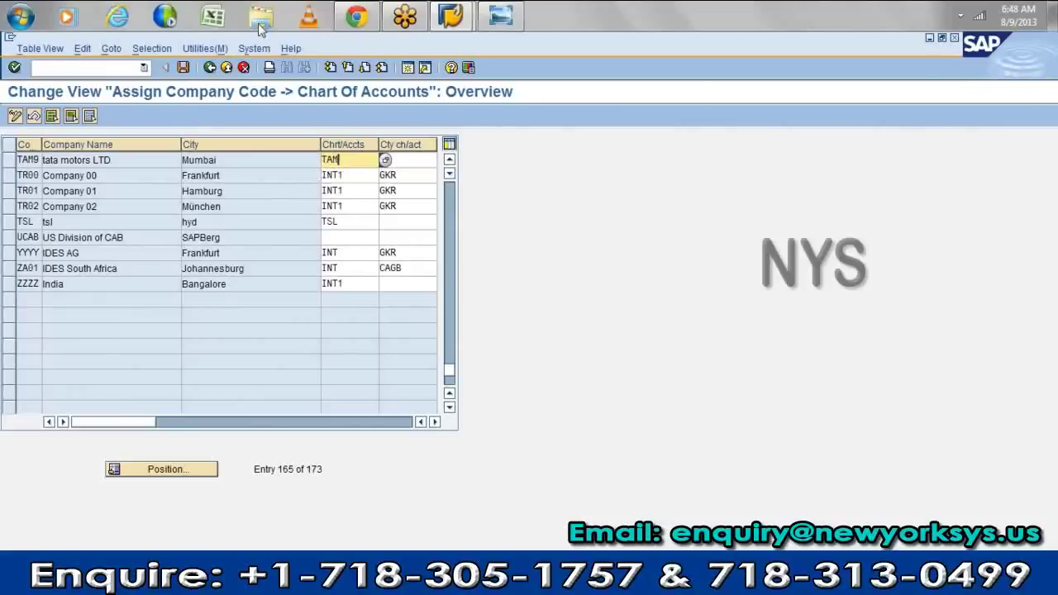
pyautogui.click(185, 68)
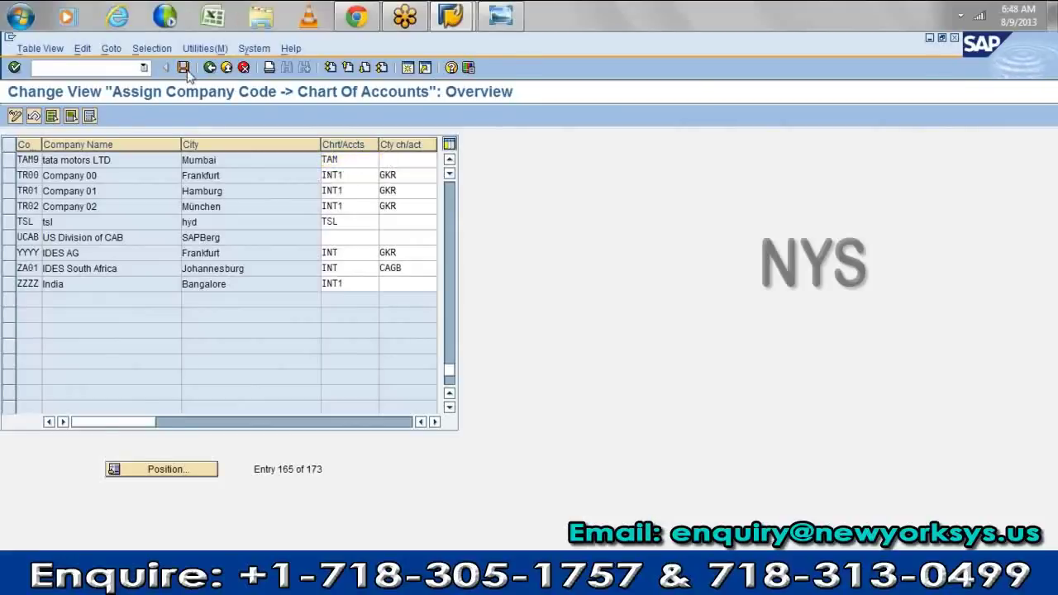
pyautogui.click(39, 272)
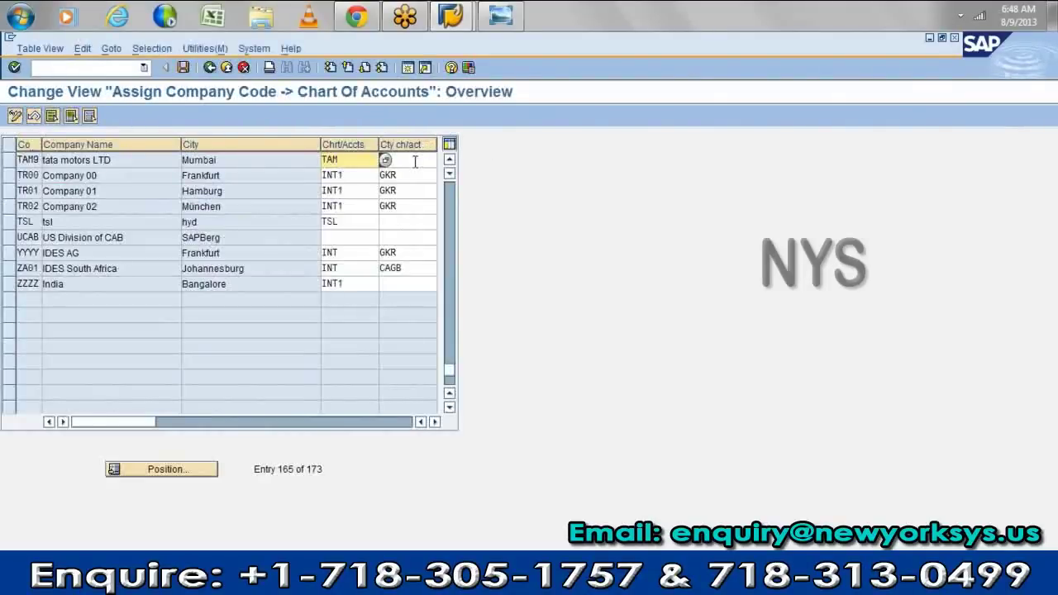
pyautogui.click(415, 162)
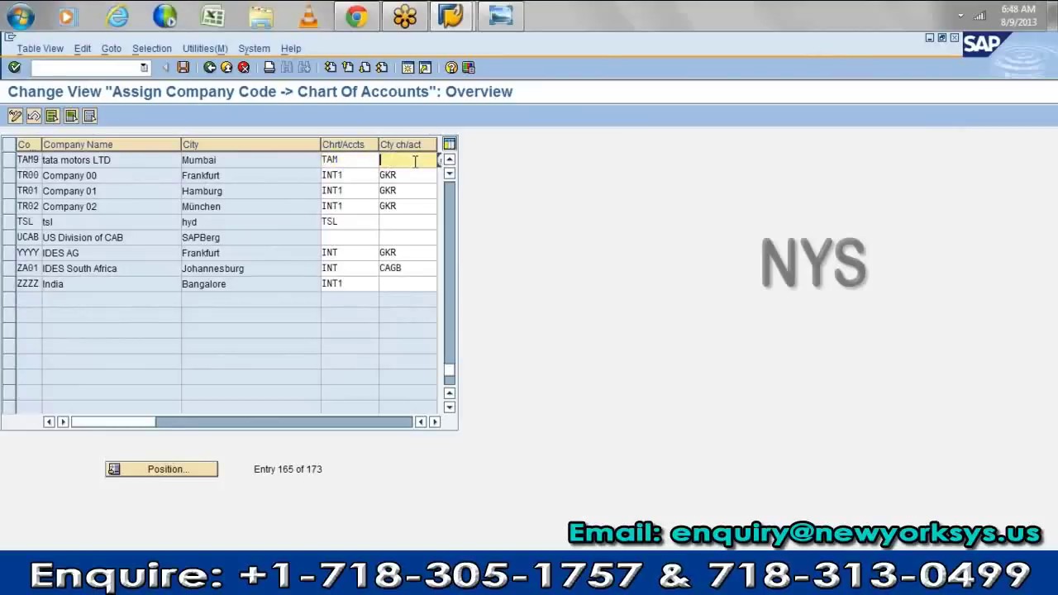
pyautogui.click(355, 156)
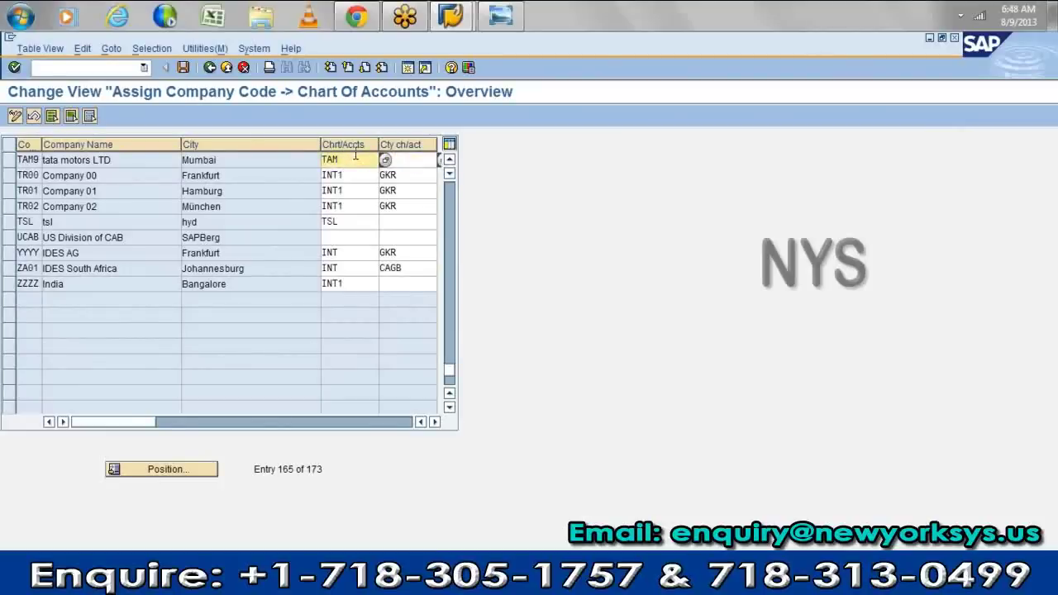
pyautogui.click(428, 157)
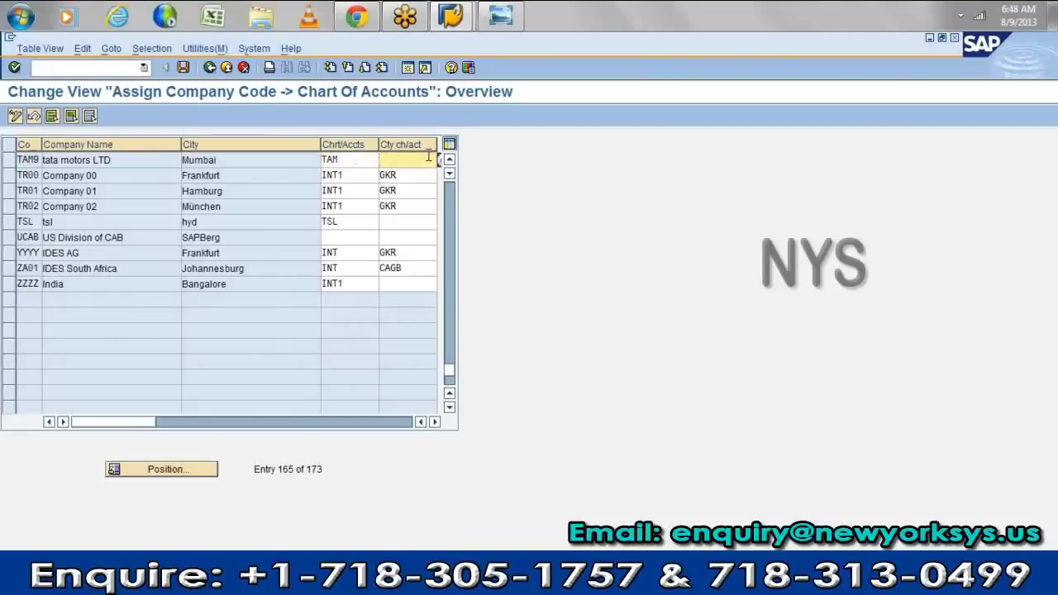
# - Return to the implementation guide and open the Define Account Group activity
pyautogui.click(210, 68)
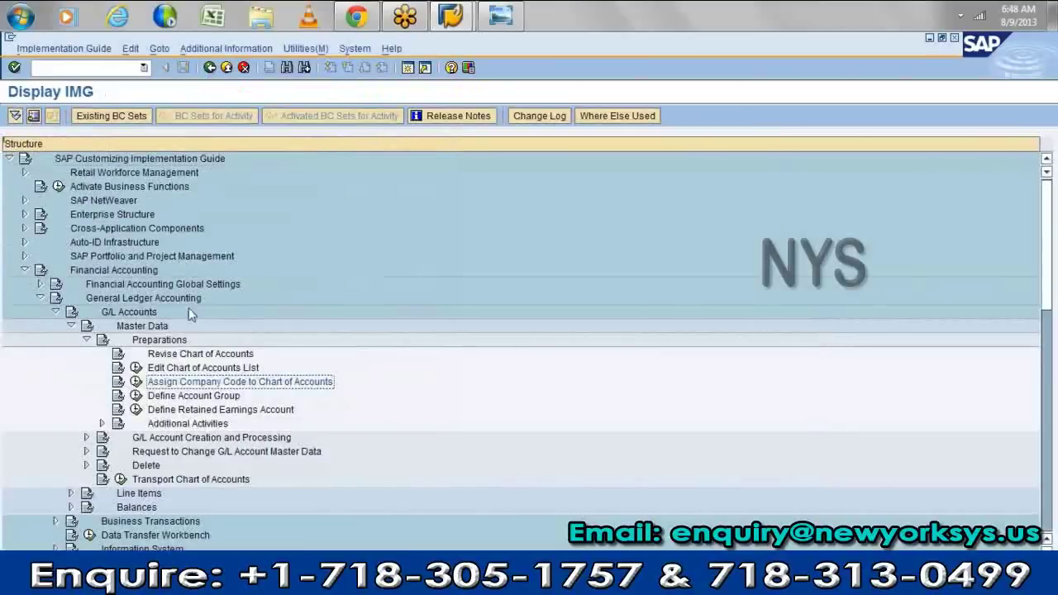
pyautogui.click(175, 401)
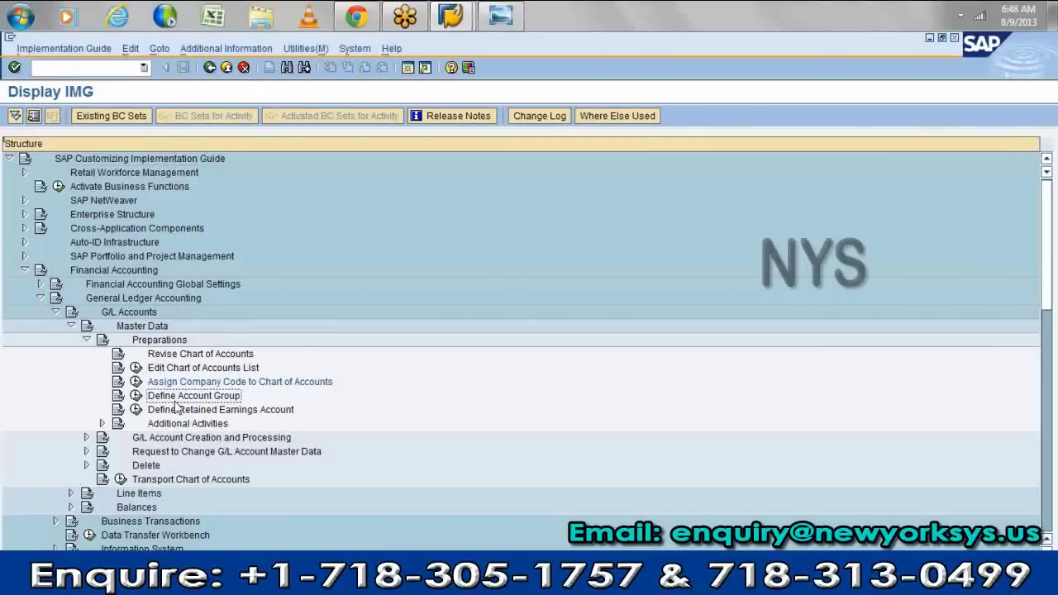
pyautogui.doubleClick(177, 401)
pyautogui.click(137, 396)
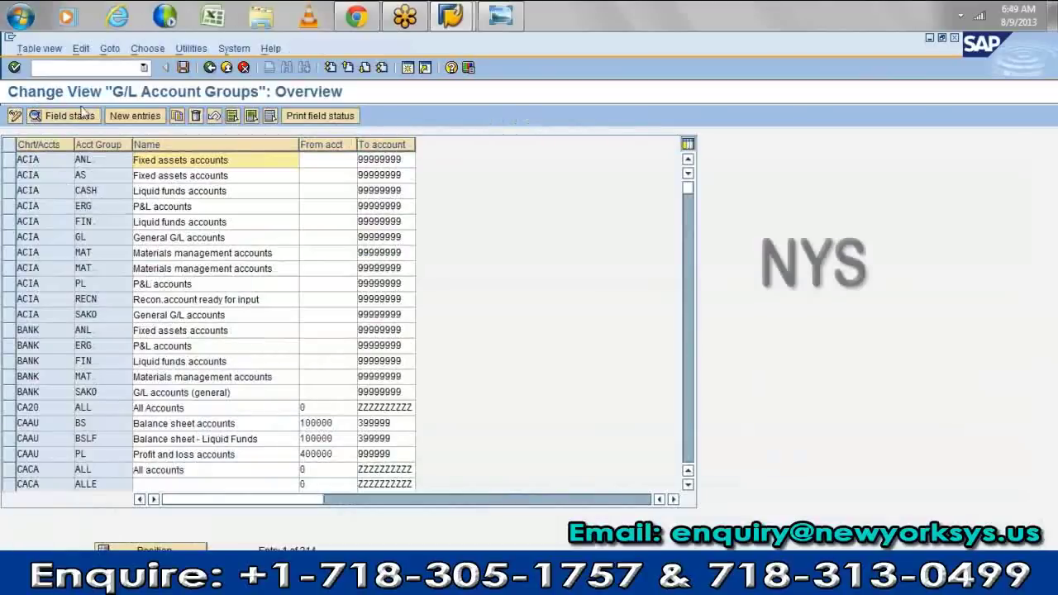
# - Add a new account group LIA for chart of accounts TAM, named LIABILITIES, with account range 1000 to 1999
pyautogui.click(135, 116)
pyautogui.write('tam')
pyautogui.press('Tab')
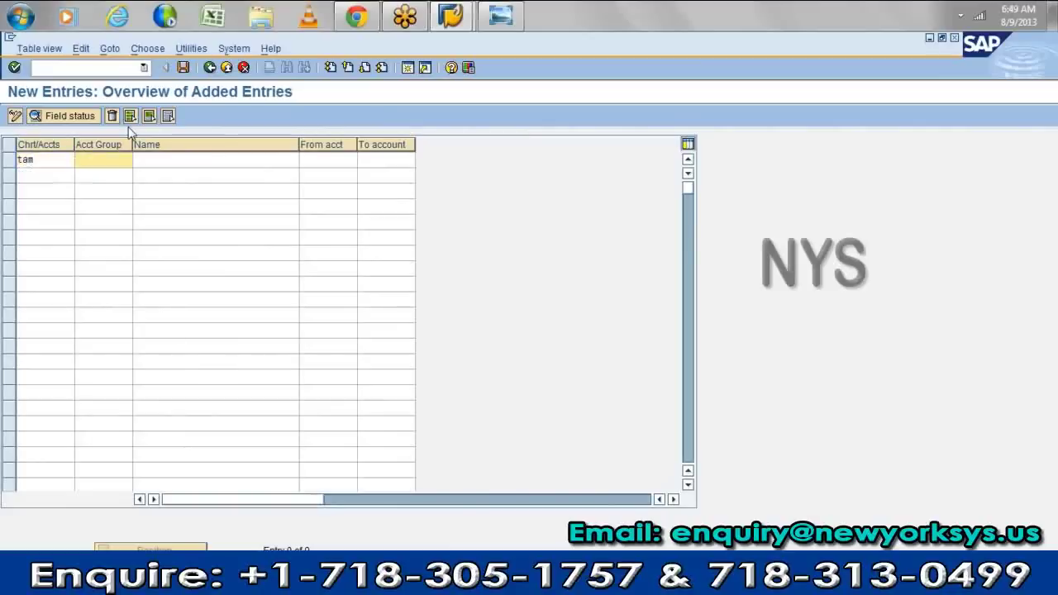
pyautogui.write('lia')
pyautogui.press('Tab')
pyautogui.write('l')
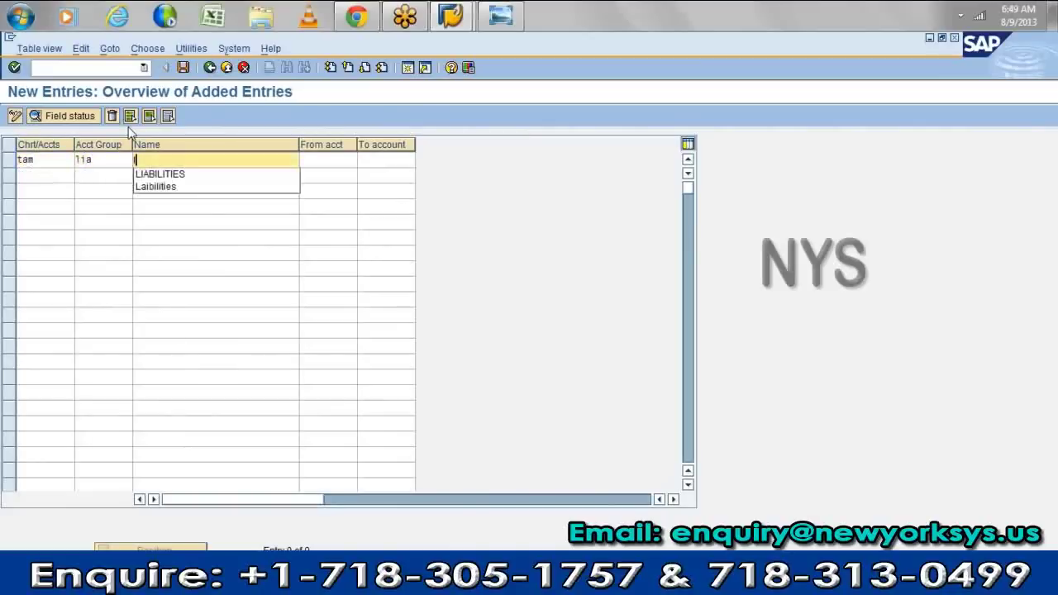
pyautogui.press('Down')
pyautogui.press('Return')
pyautogui.press('Tab')
pyautogui.write('1000')
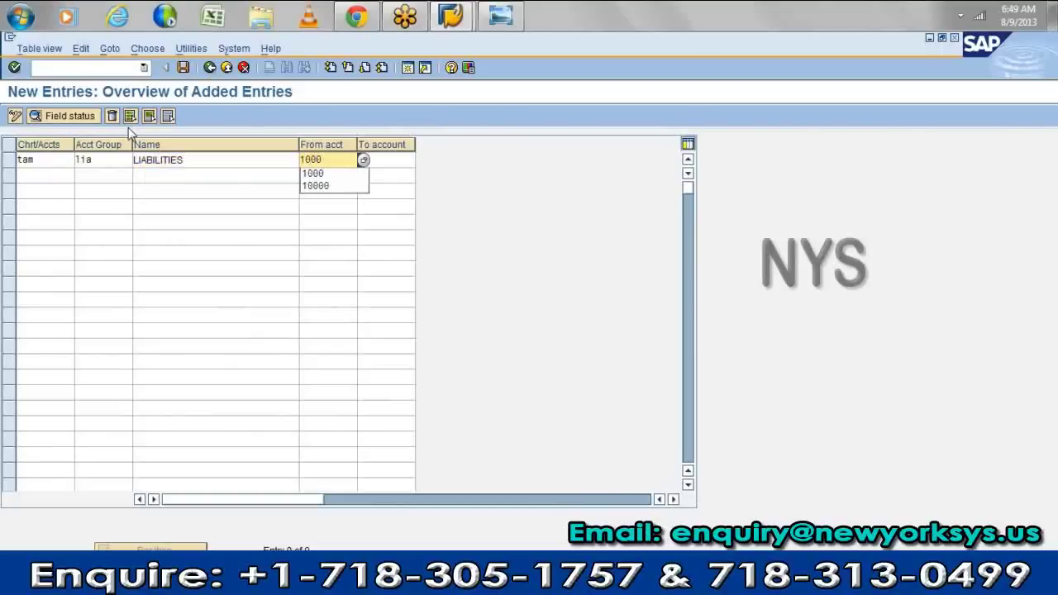
pyautogui.press('Tab')
pyautogui.write('1999')
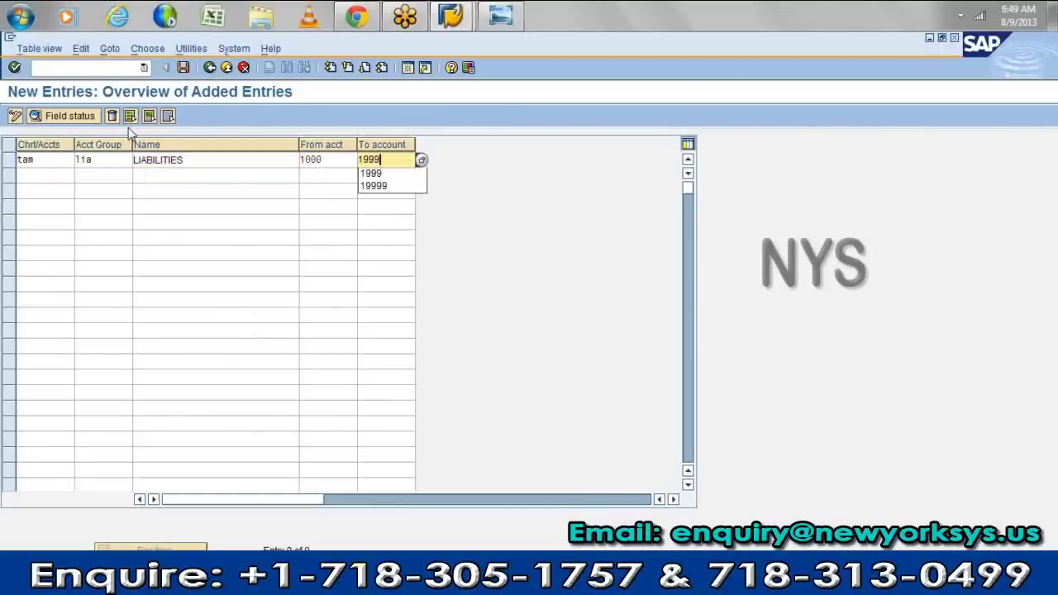
# - Add account group ASS for chart of accounts TAM, named Asset, with account range 2000 to 2999
pyautogui.press('Tab')
pyautogui.write('tam')
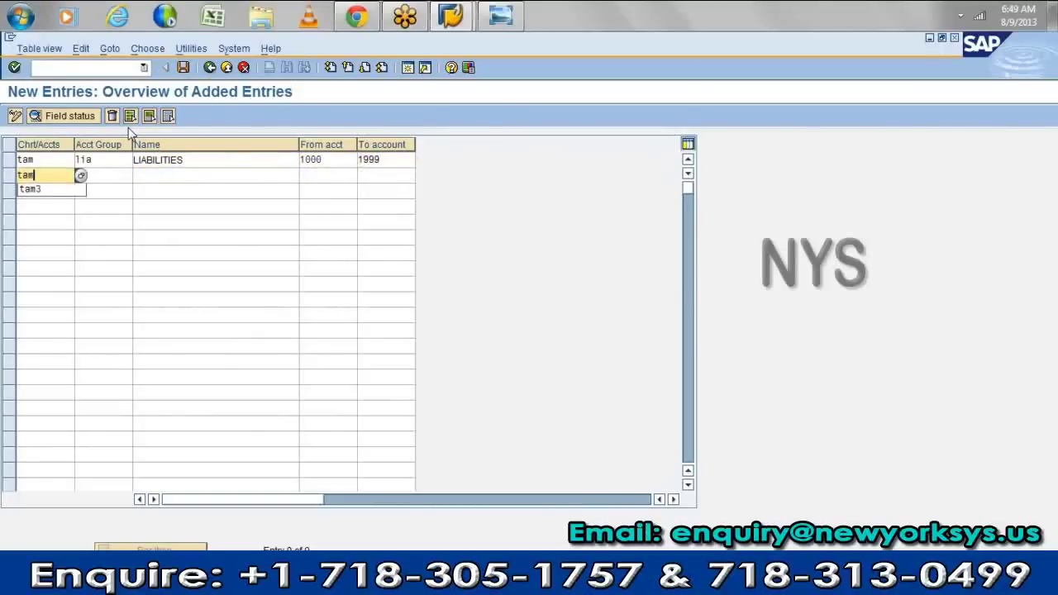
pyautogui.press('Tab')
pyautogui.write('ass')
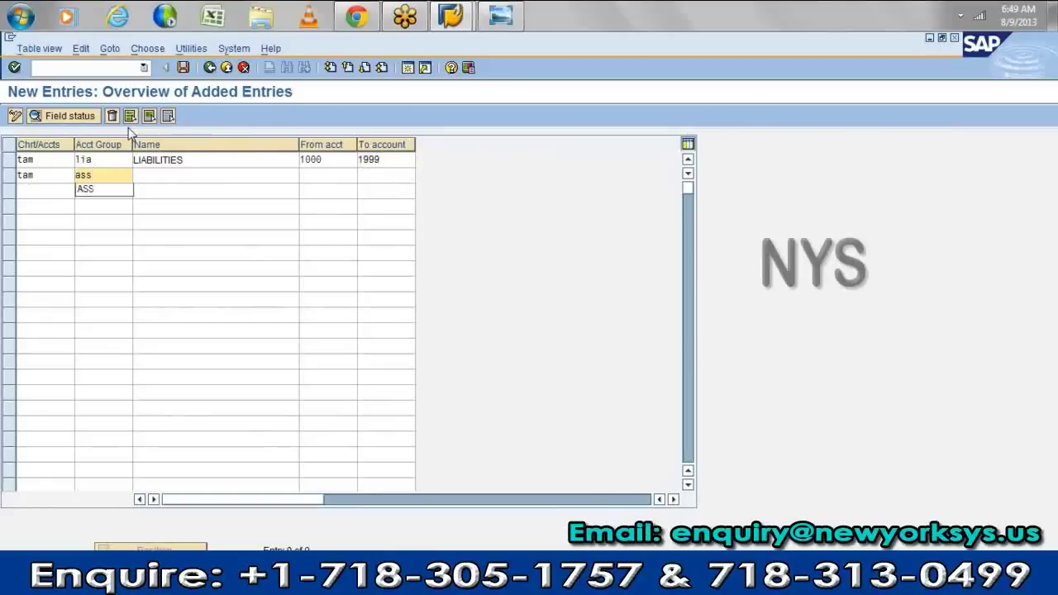
pyautogui.press('Tab')
pyautogui.write('A')
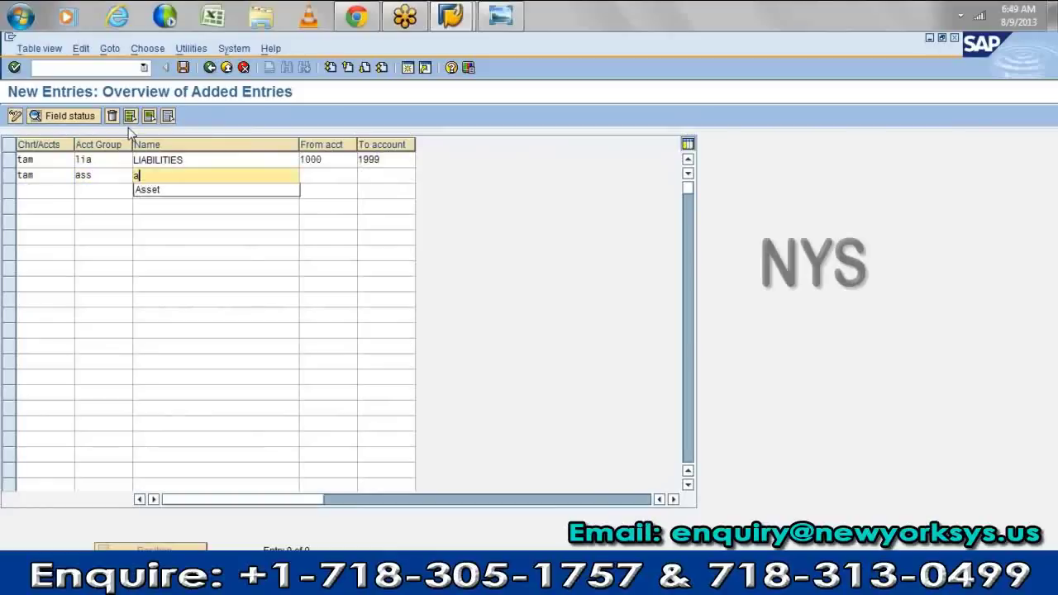
pyautogui.write('sset')
pyautogui.press('Tab')
pyautogui.write('2000')
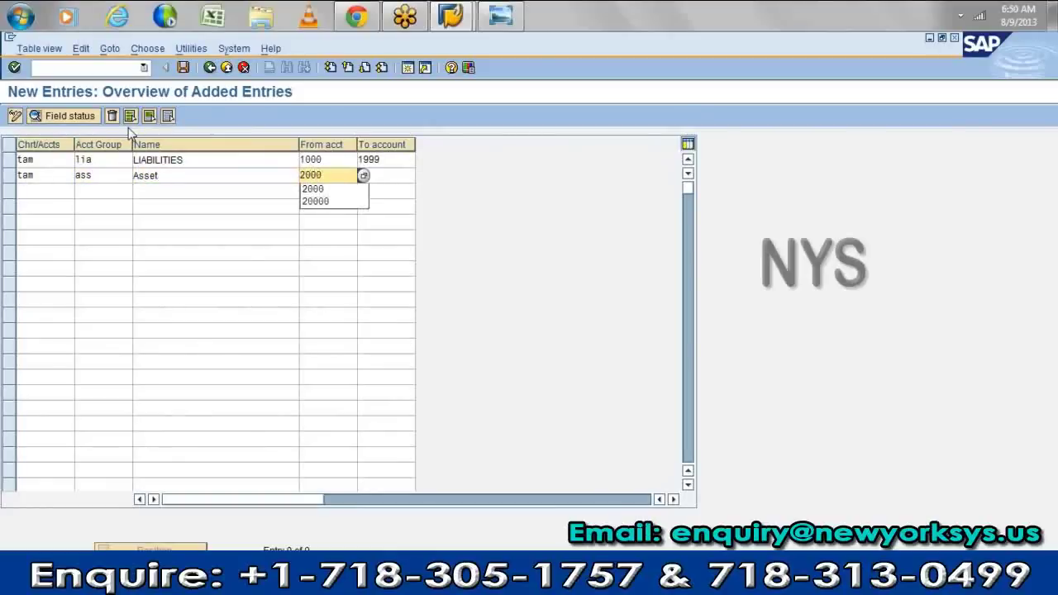
pyautogui.press('Tab')
pyautogui.write('2999')
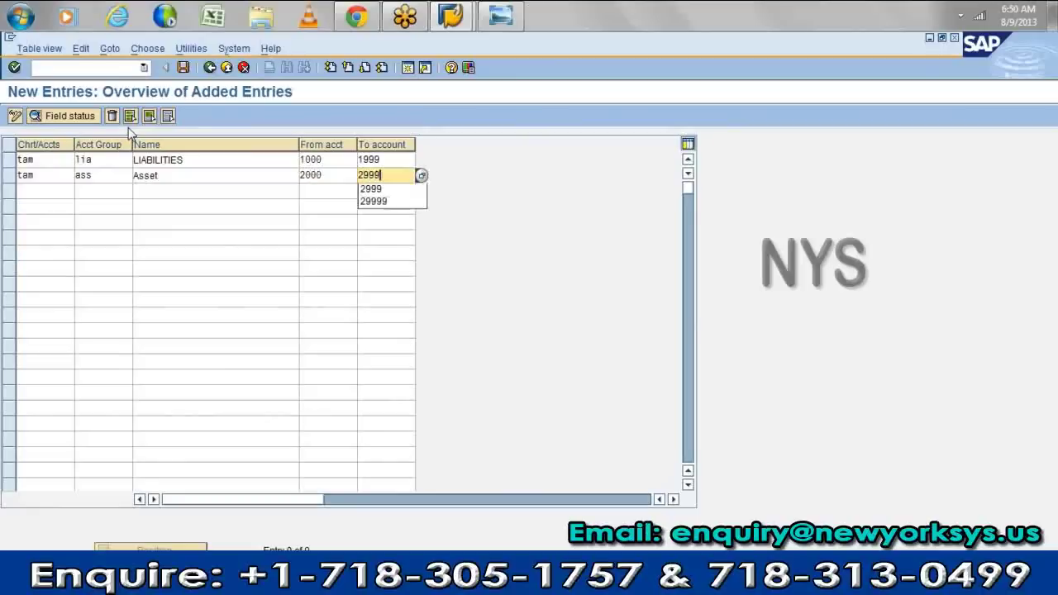
# - Add account group REV for chart of accounts TAM, named rEVENUES, with account range 3000 to 3999
pyautogui.press('Tab')
pyautogui.write('tam')
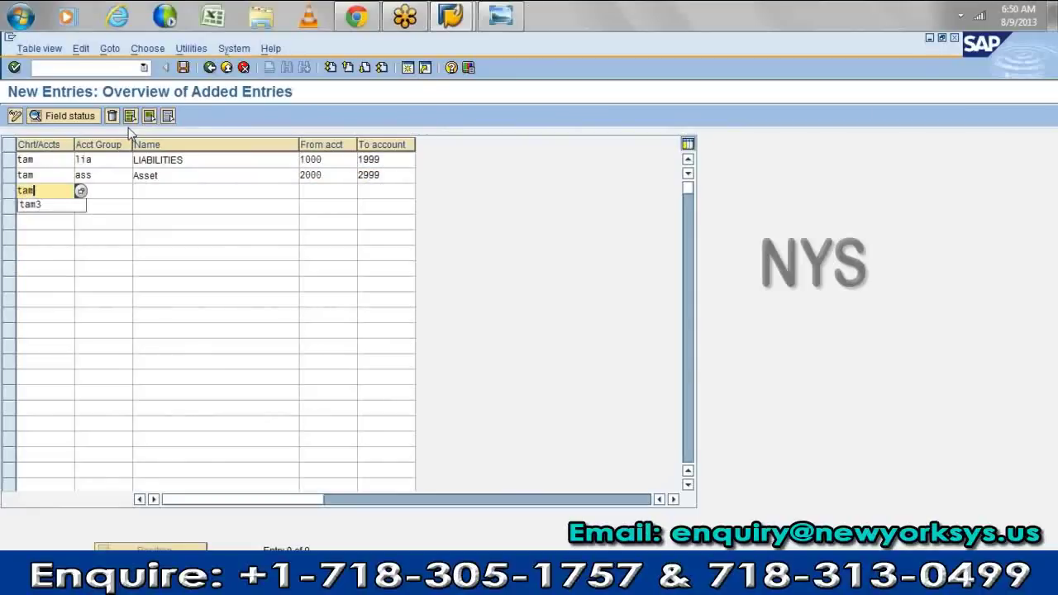
pyautogui.press('Tab')
pyautogui.write('rev')
pyautogui.press('Tab')
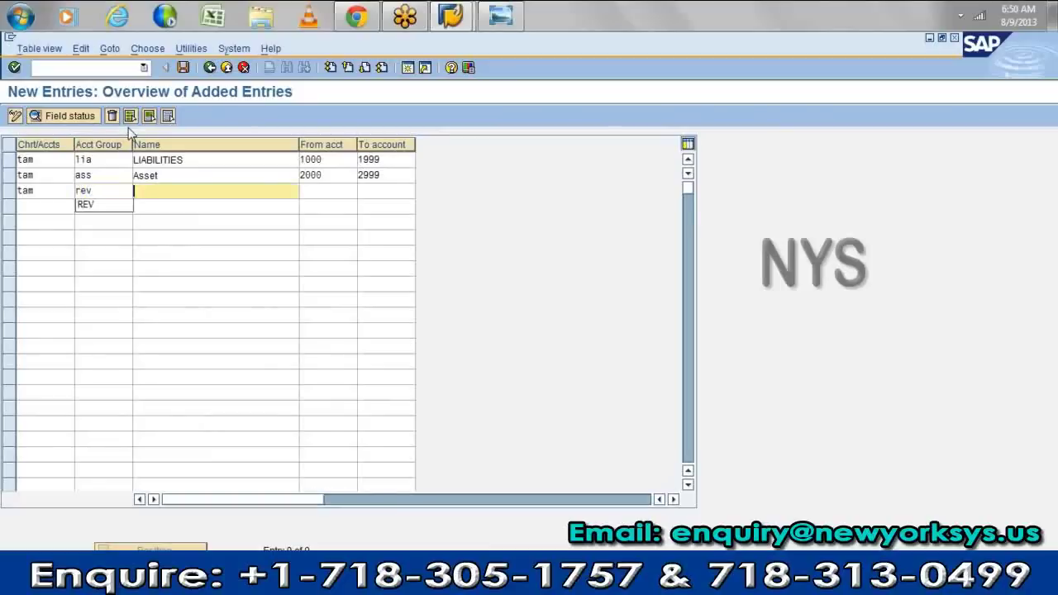
pyautogui.write('r')
pyautogui.press('Down')
pyautogui.press('Return')
pyautogui.press('Tab')
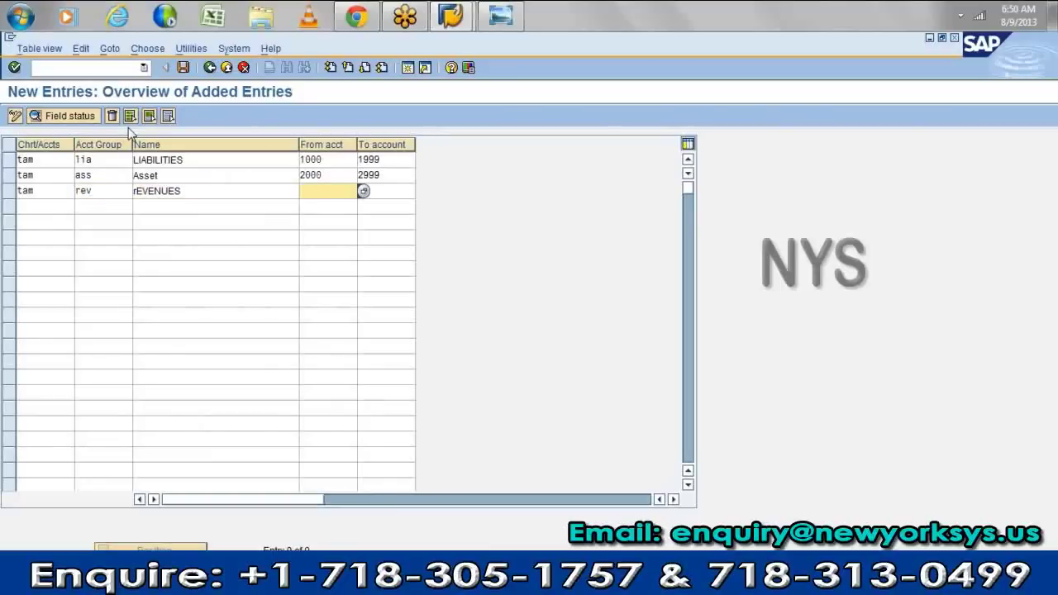
pyautogui.write('3000')
pyautogui.press('Tab')
pyautogui.write('3999')
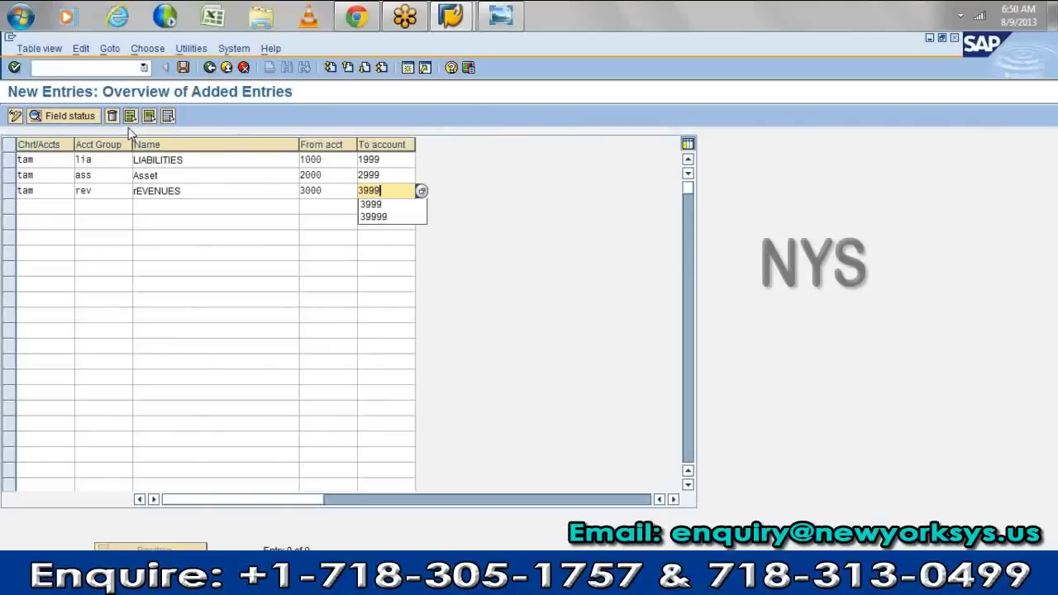
pyautogui.press('Return')
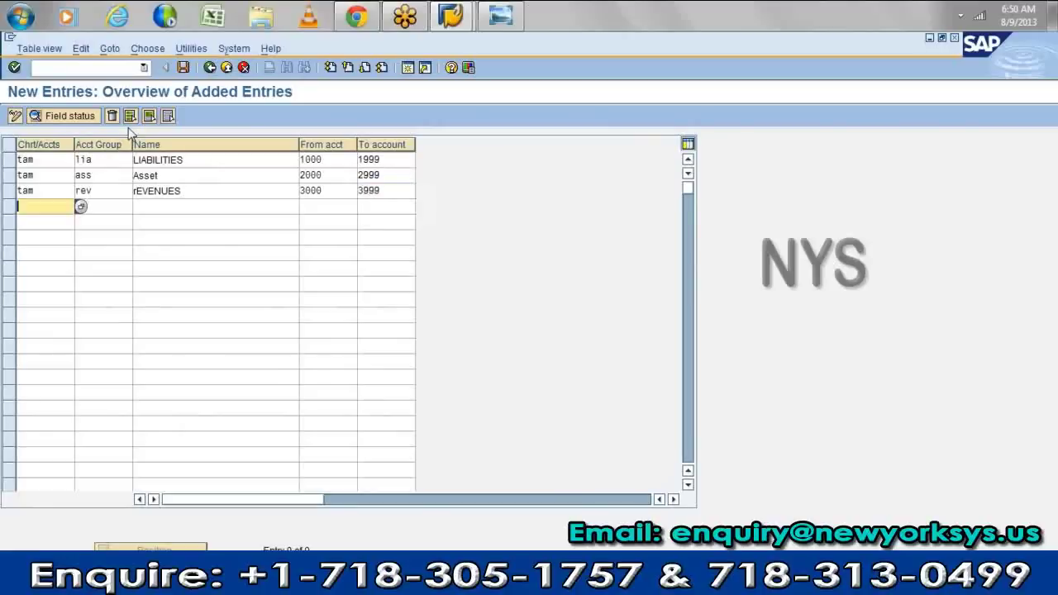
# - Add account group EXP for chart of accounts TAM, named EXPENSES, with account range 4000 to 4999, and validate the entries
pyautogui.write('tam')
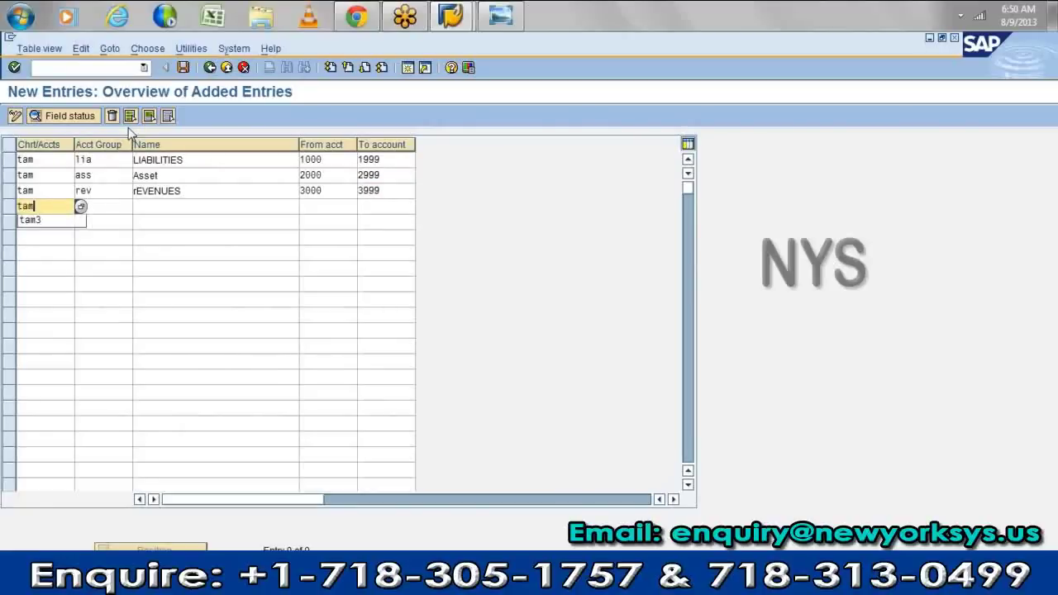
pyautogui.press('Tab')
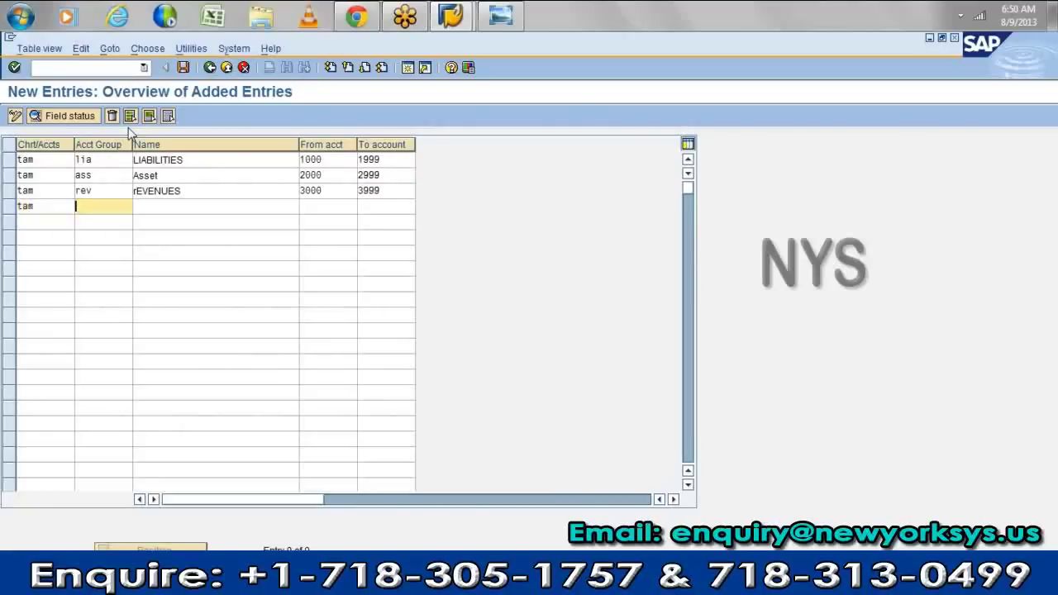
pyautogui.write('exp')
pyautogui.press('Tab')
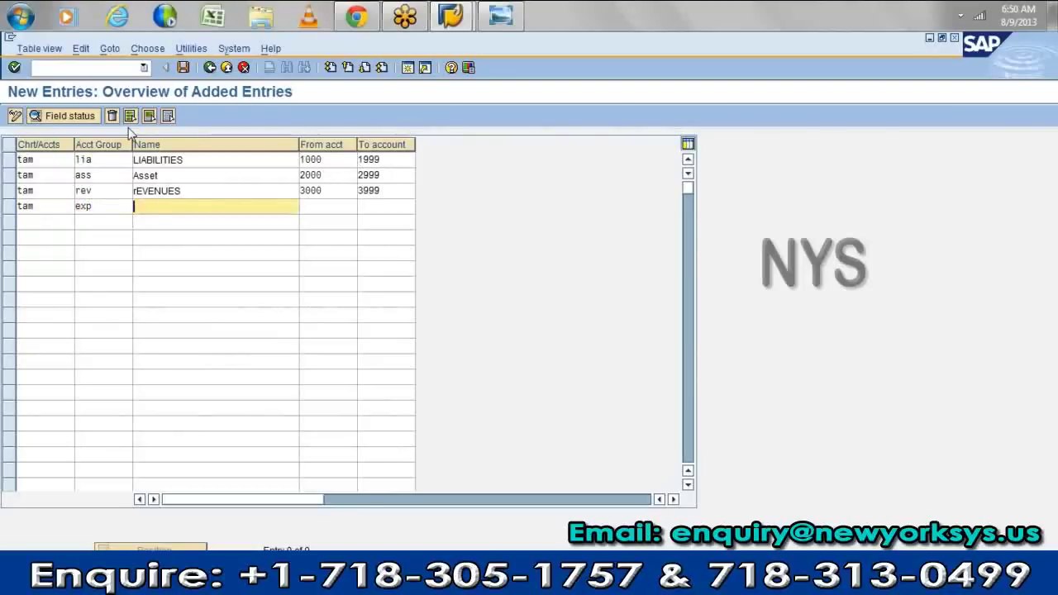
pyautogui.write('e')
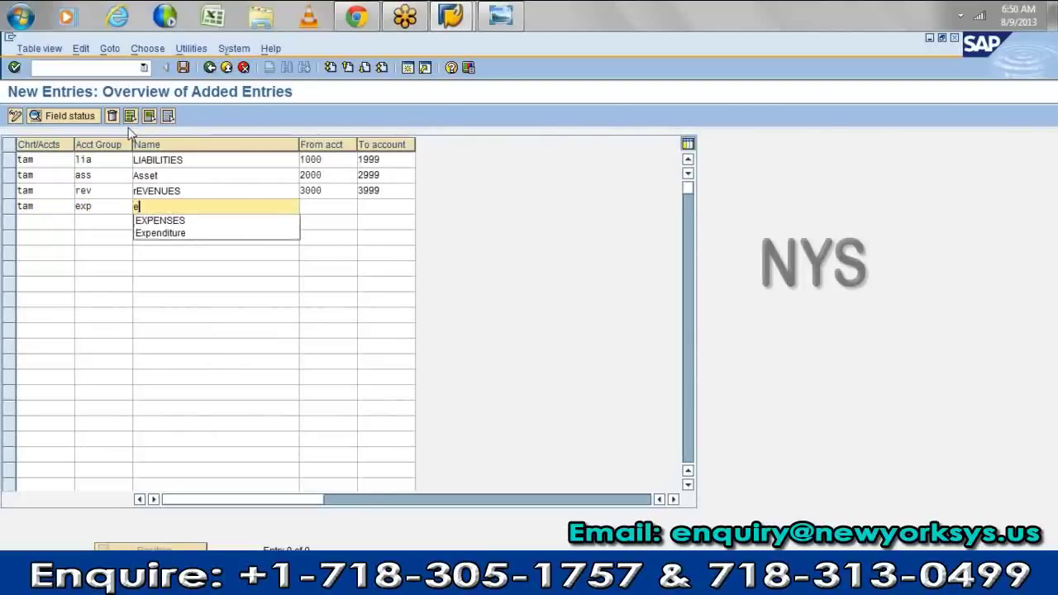
pyautogui.press('Down')
pyautogui.press('Return')
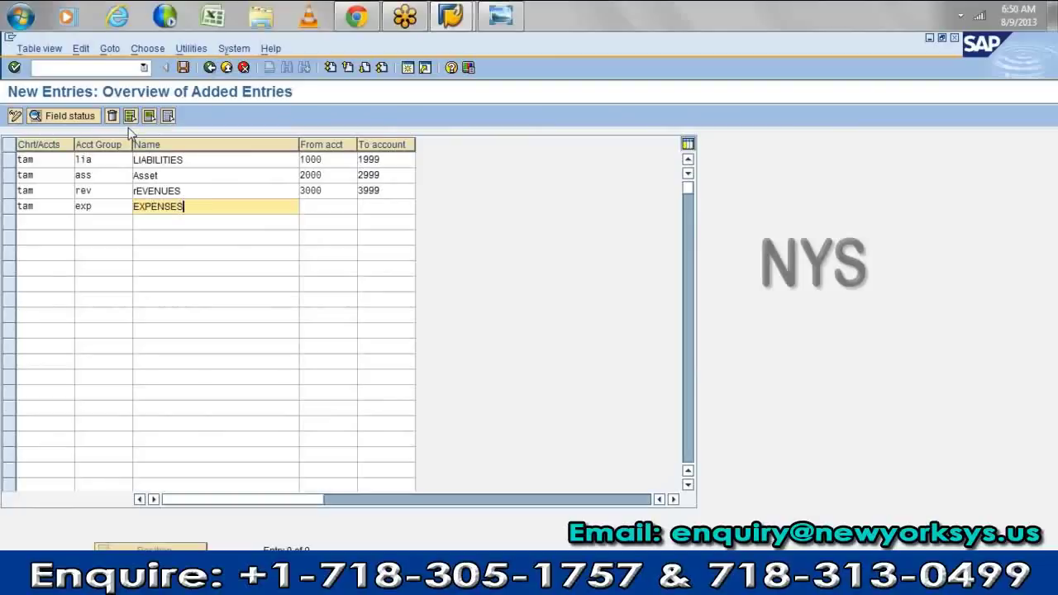
pyautogui.press('Tab')
pyautogui.write('4000')
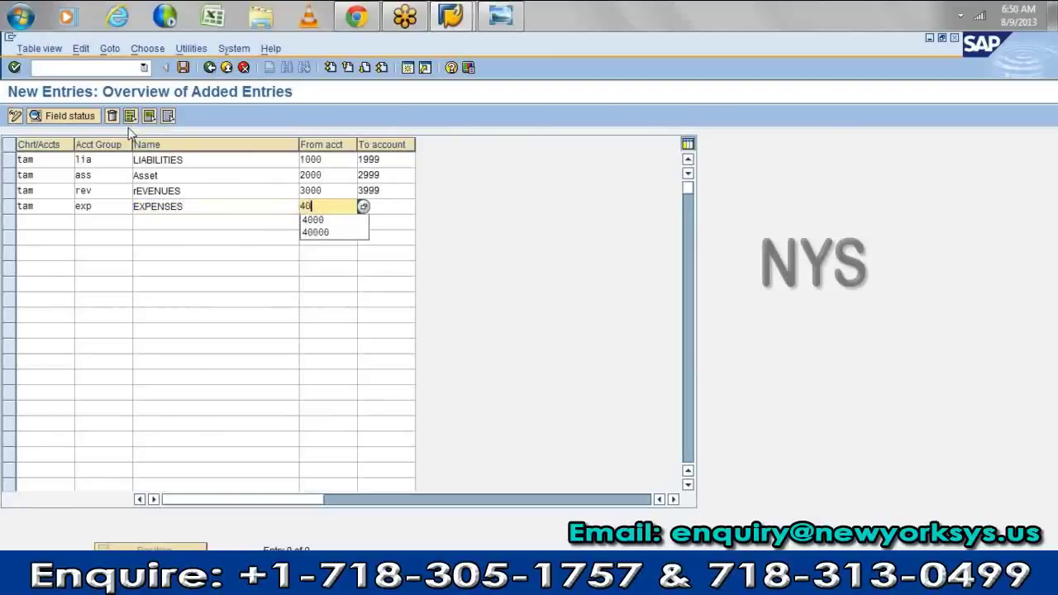
pyautogui.press('Tab')
pyautogui.write('4999')
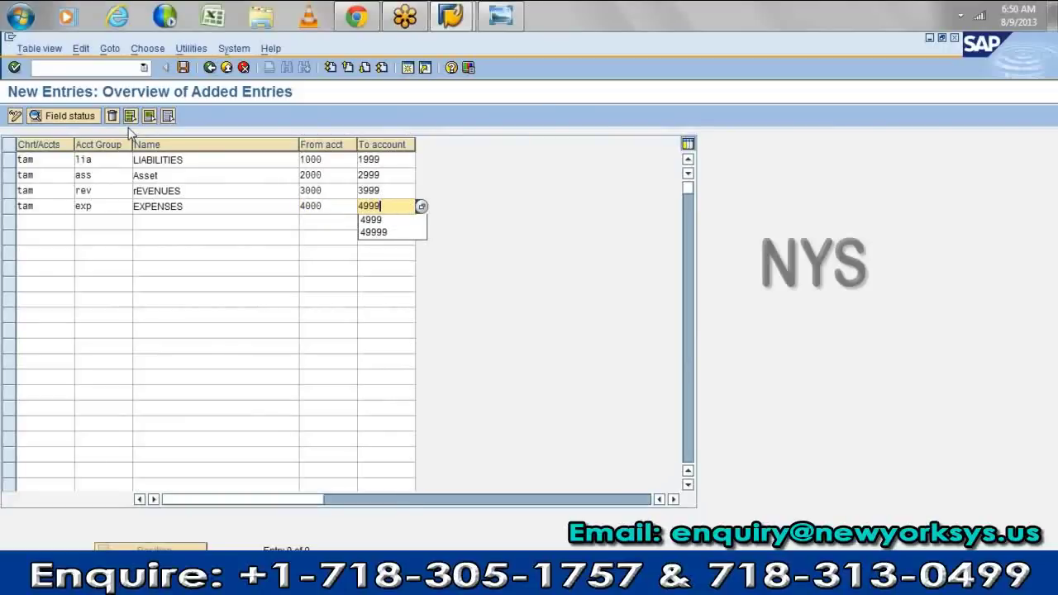
pyautogui.press('Return')
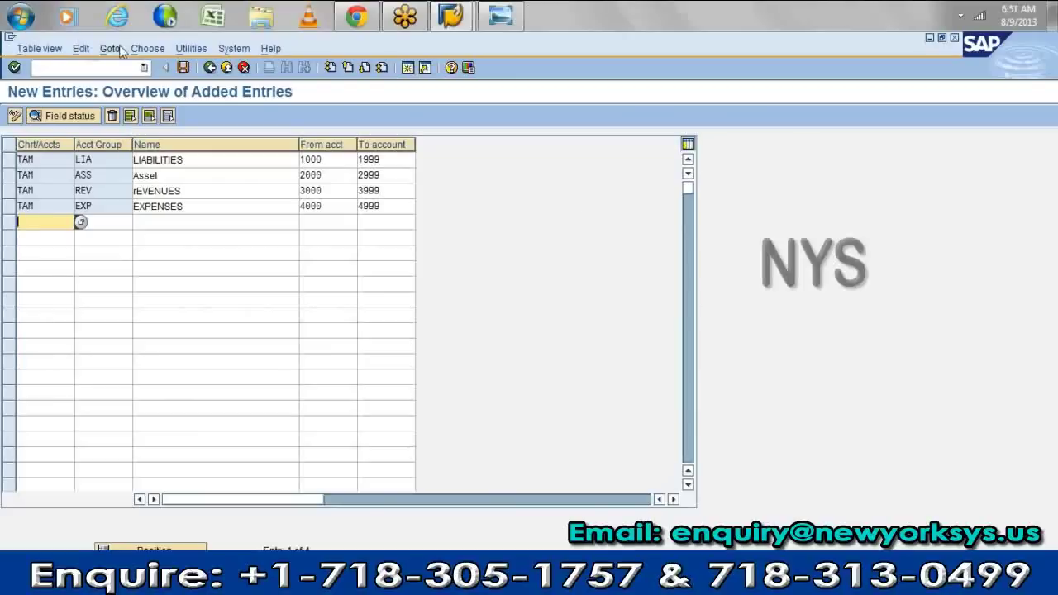
# - Save the account groups under a new customizing request described as "gl setting" and return to the implementation guide
pyautogui.click(183, 67)
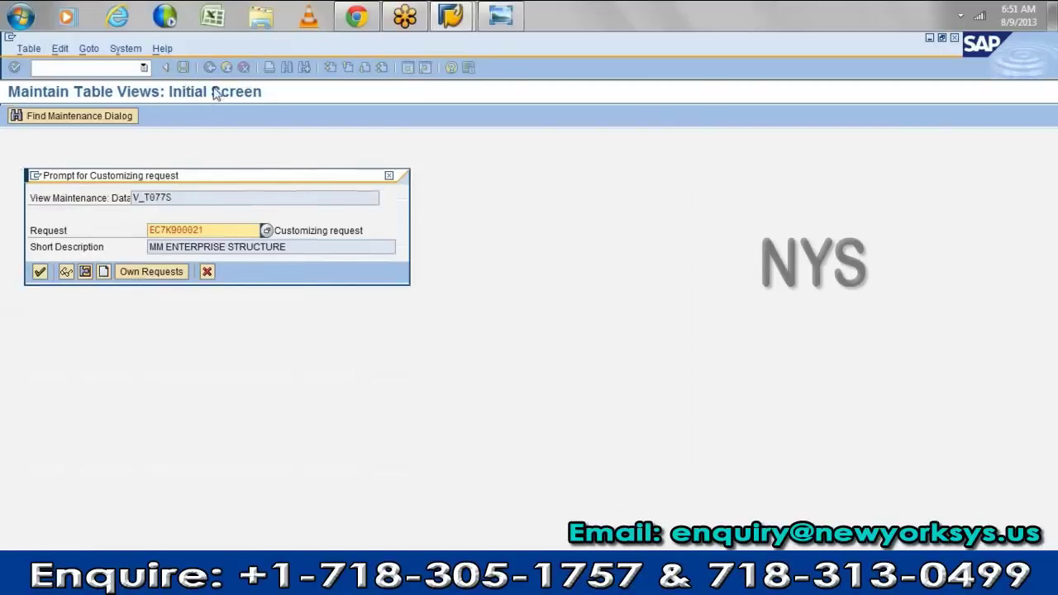
pyautogui.click(104, 273)
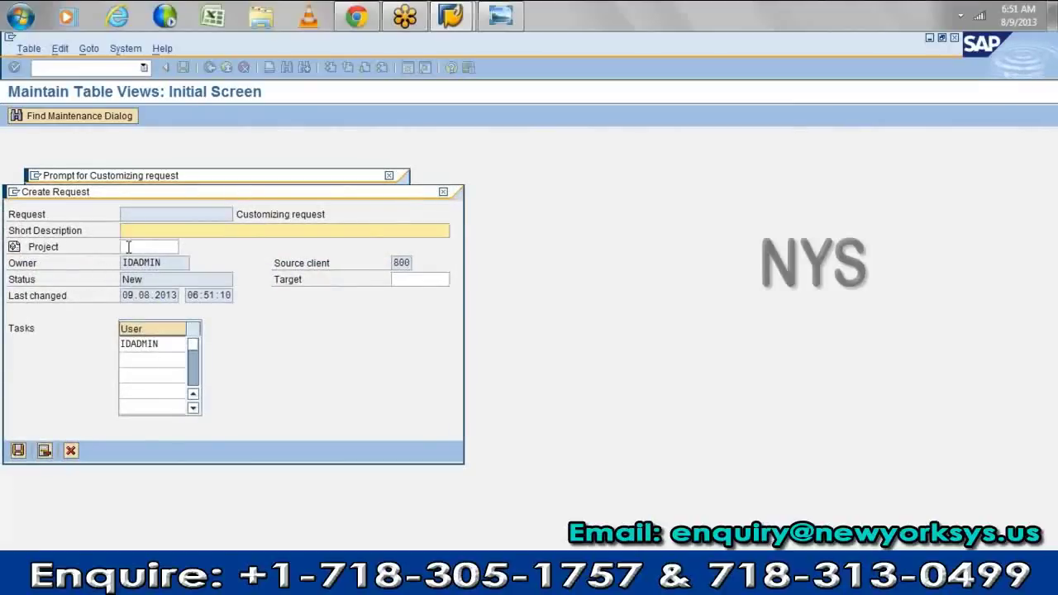
pyautogui.write('gl setting')
pyautogui.click(19, 451)
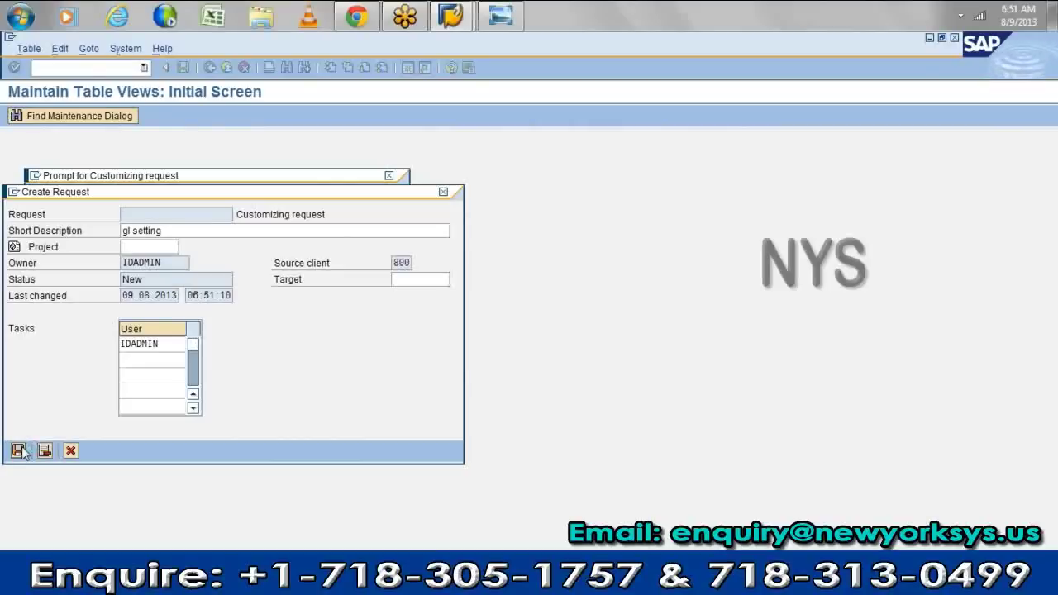
pyautogui.click(39, 272)
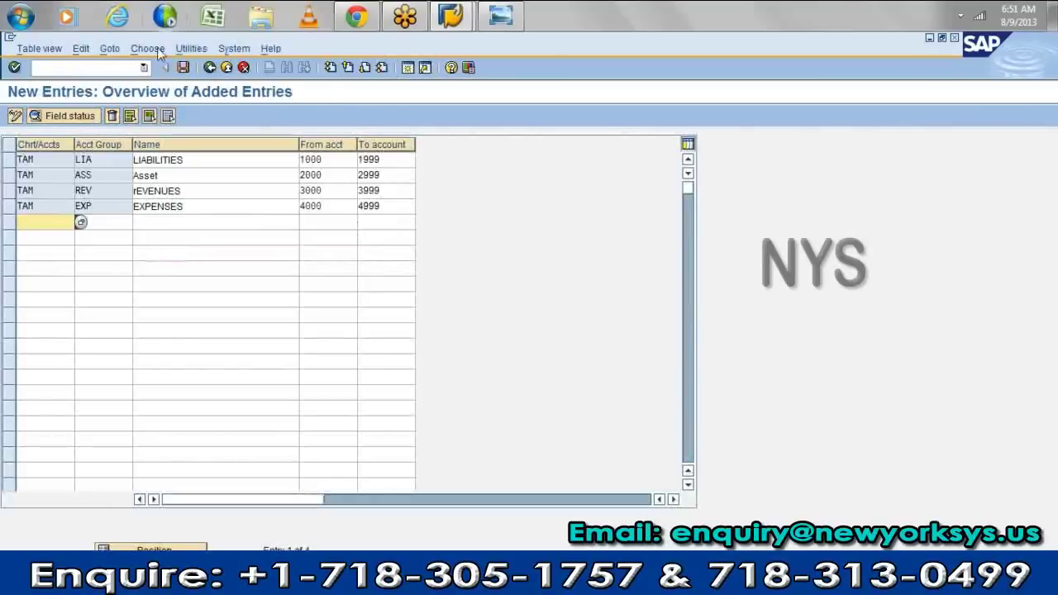
pyautogui.click(210, 68)
pyautogui.click(210, 67)
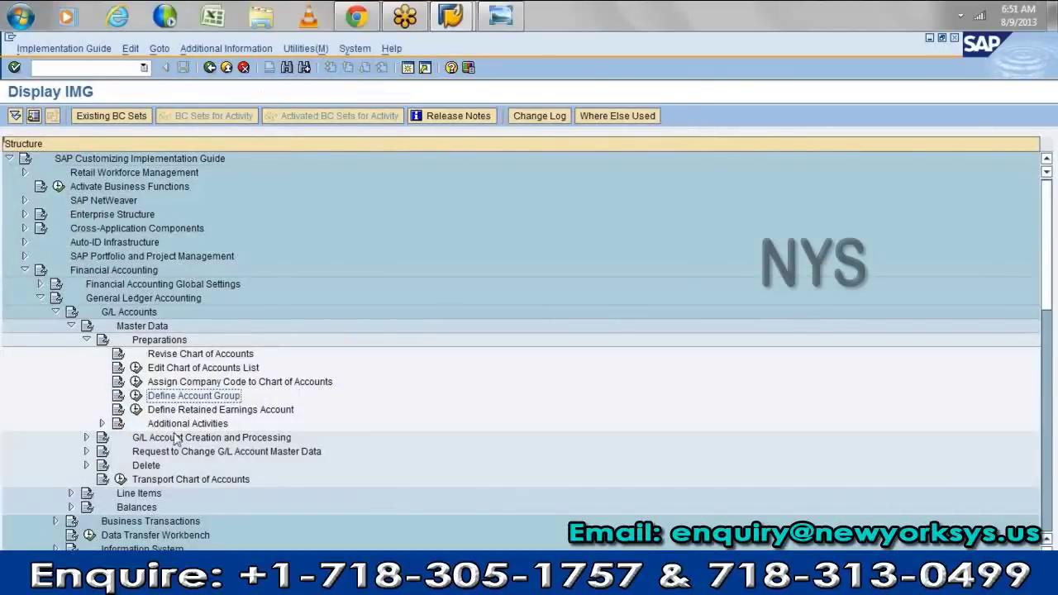
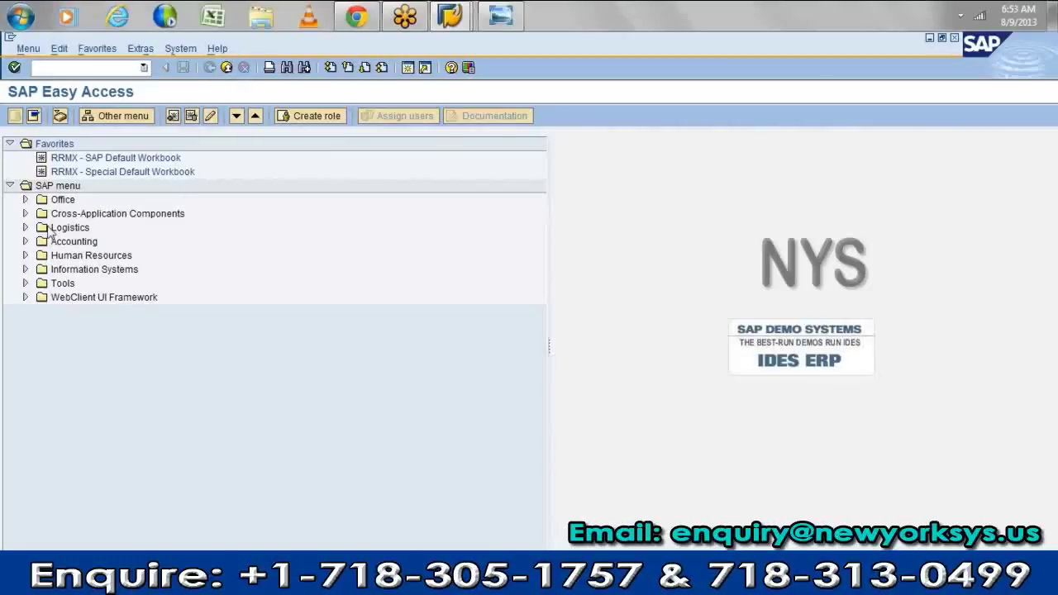
# - Expand the Accounting folder and its Financial Accounting subfolder in the SAP Easy Access menu
pyautogui.click(73, 241)
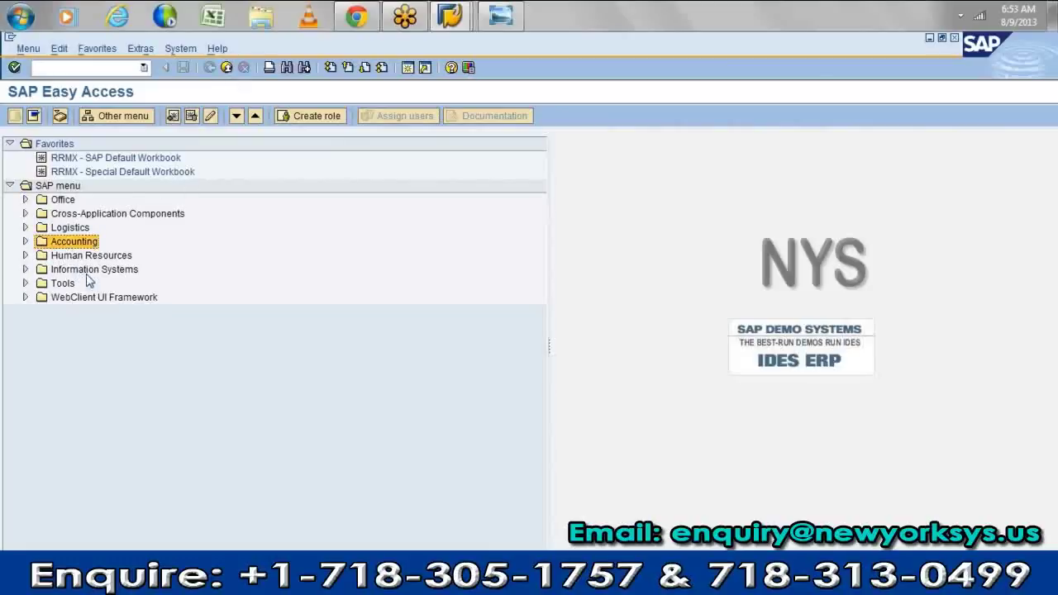
pyautogui.press('Right')
pyautogui.press('Down')
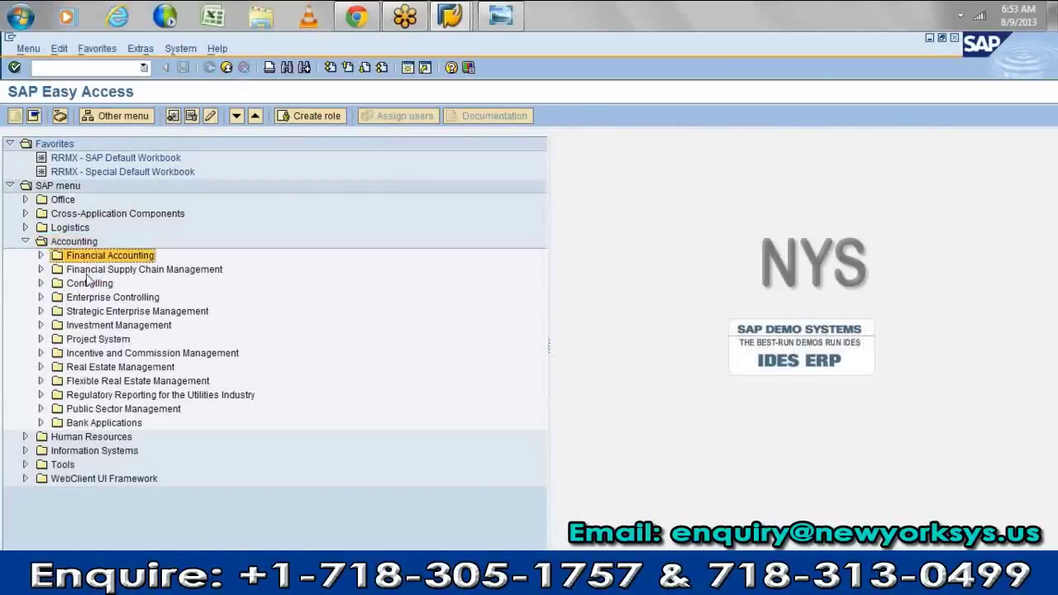
pyautogui.press('Down')
pyautogui.press('Up')
pyautogui.press('Right')
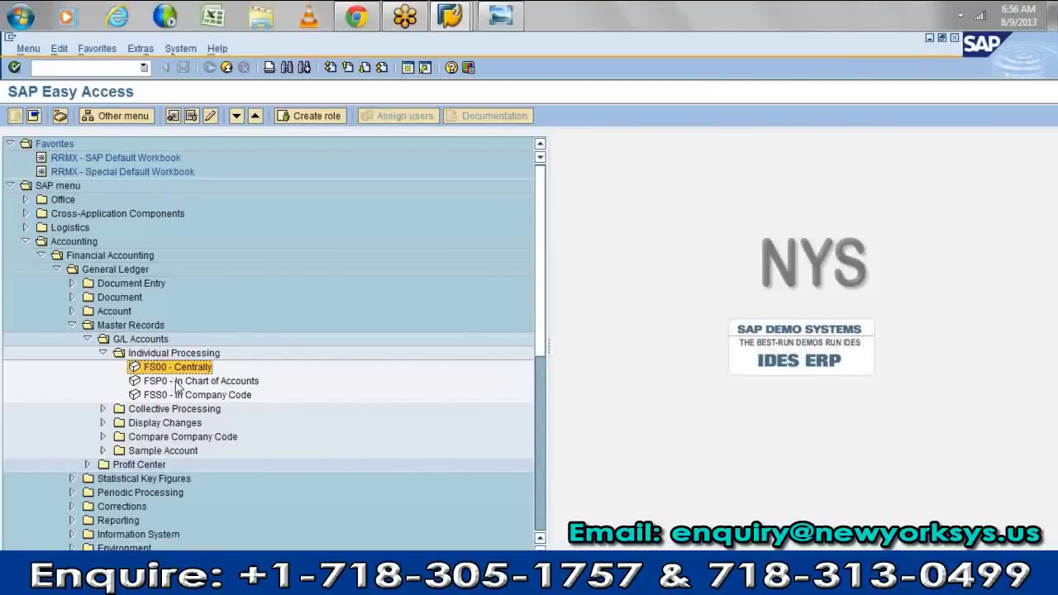
# - Review the individual G/L account processing transactions FSP0, FSS0 and FS00, finishing with FSP0 - In Chart of Accounts selected
pyautogui.click(177, 382)
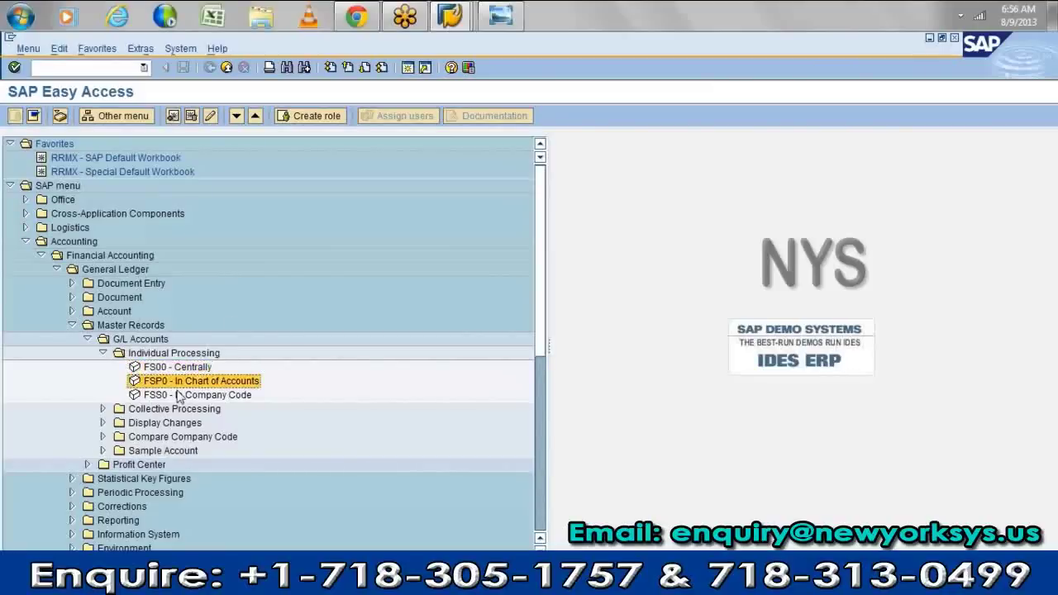
pyautogui.click(180, 395)
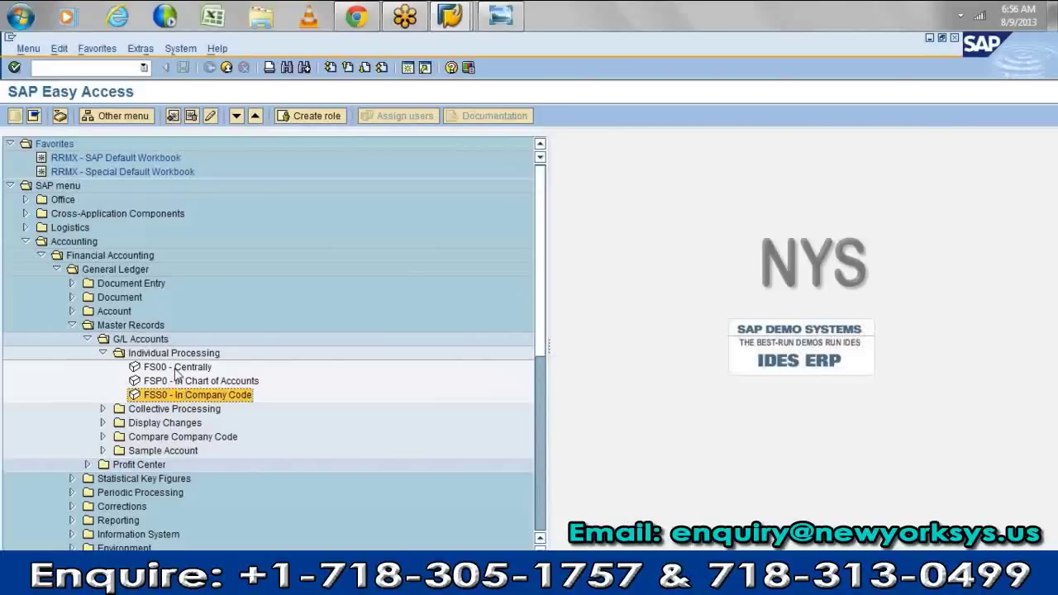
pyautogui.click(177, 370)
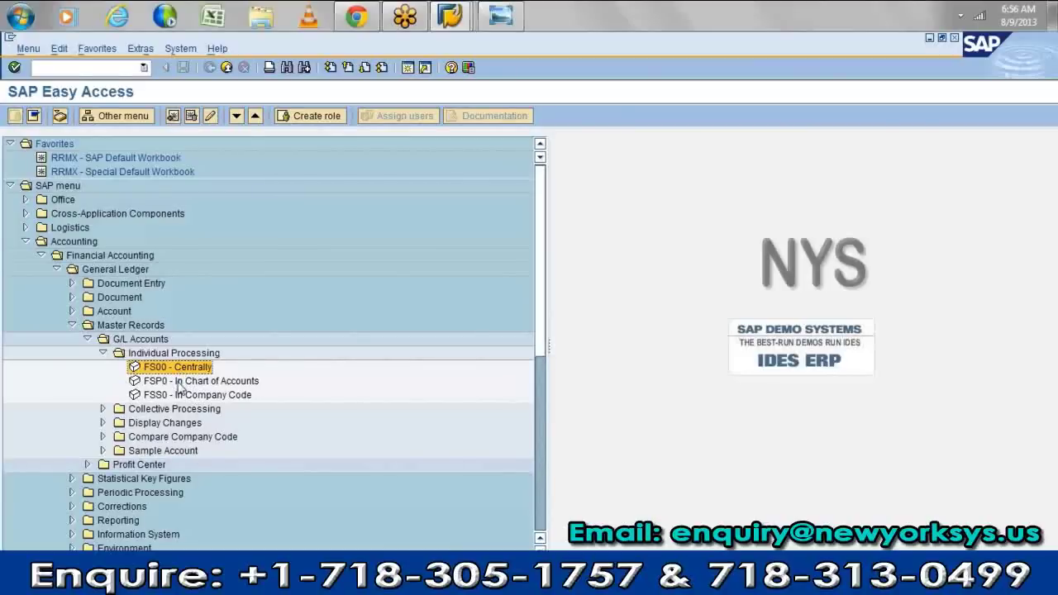
pyautogui.click(180, 382)
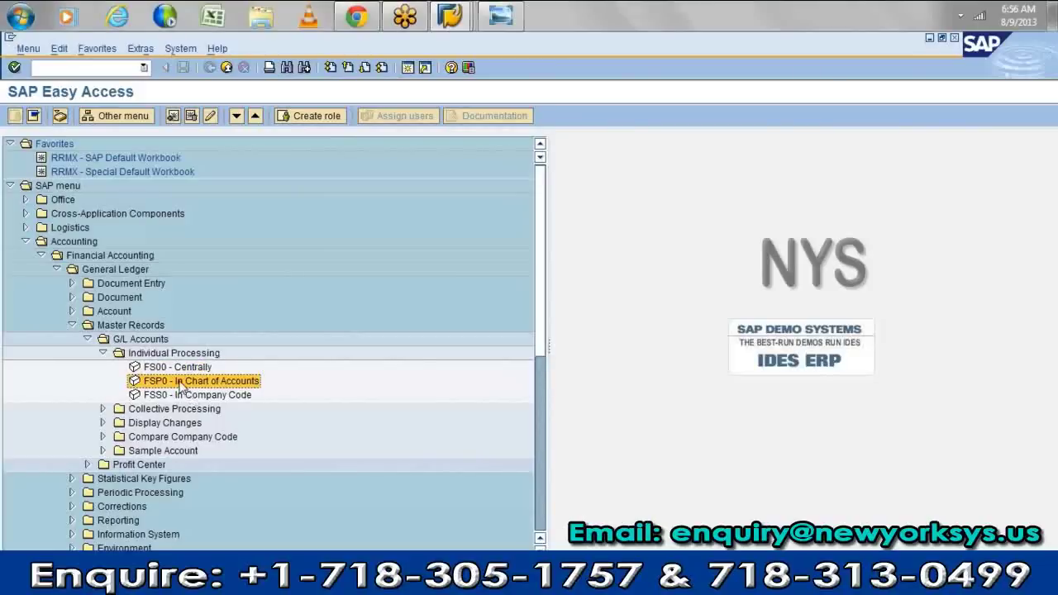
pyautogui.click(191, 396)
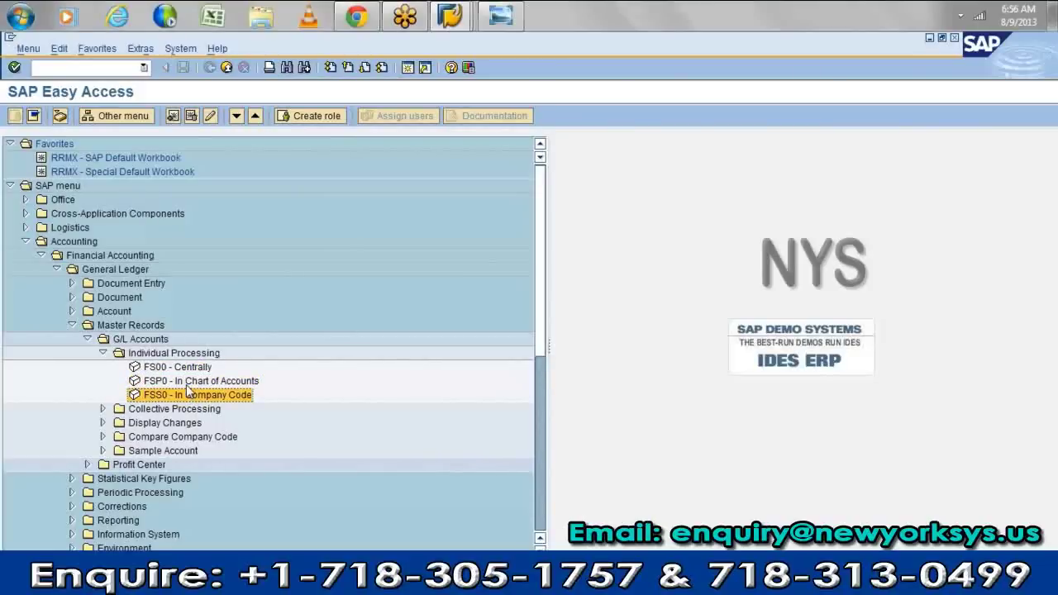
pyautogui.click(186, 384)
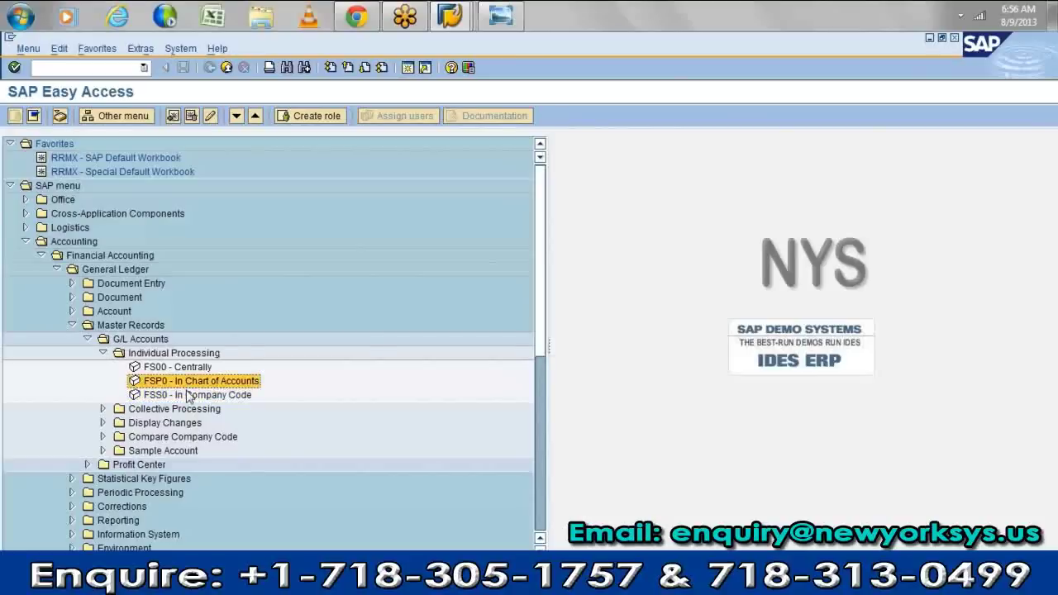
pyautogui.click(188, 396)
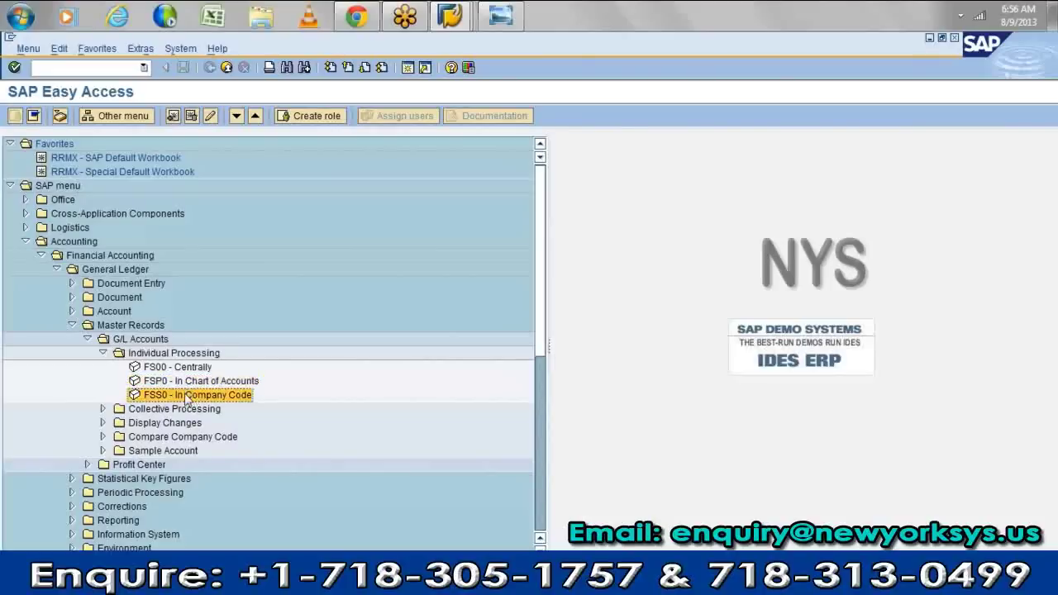
pyautogui.click(191, 369)
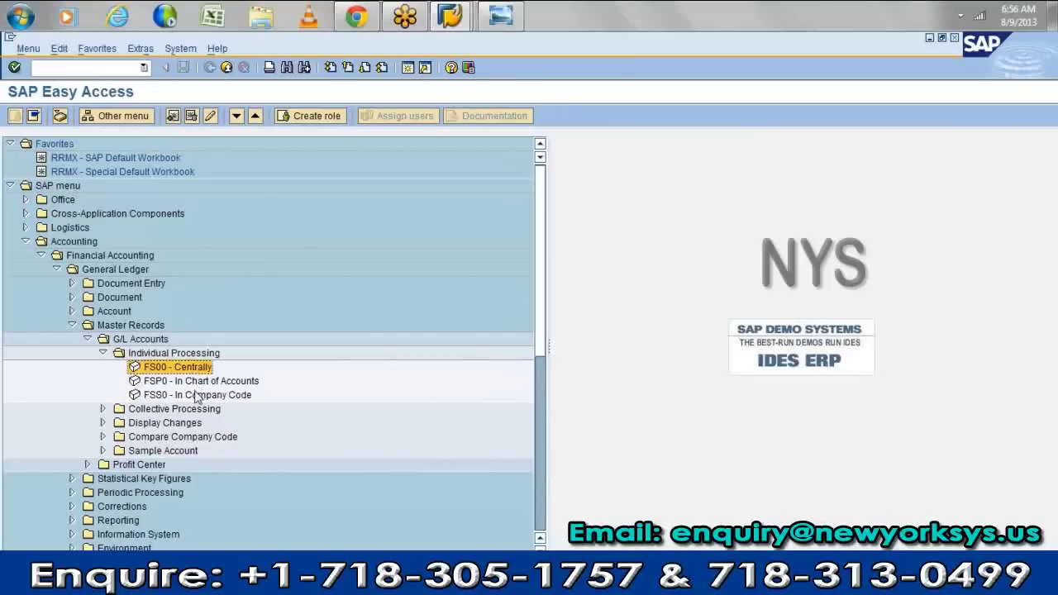
# - Open FSP0 - In Chart of Accounts and start creating G/L account 4000 in chart of accounts TAM
pyautogui.click(196, 382)
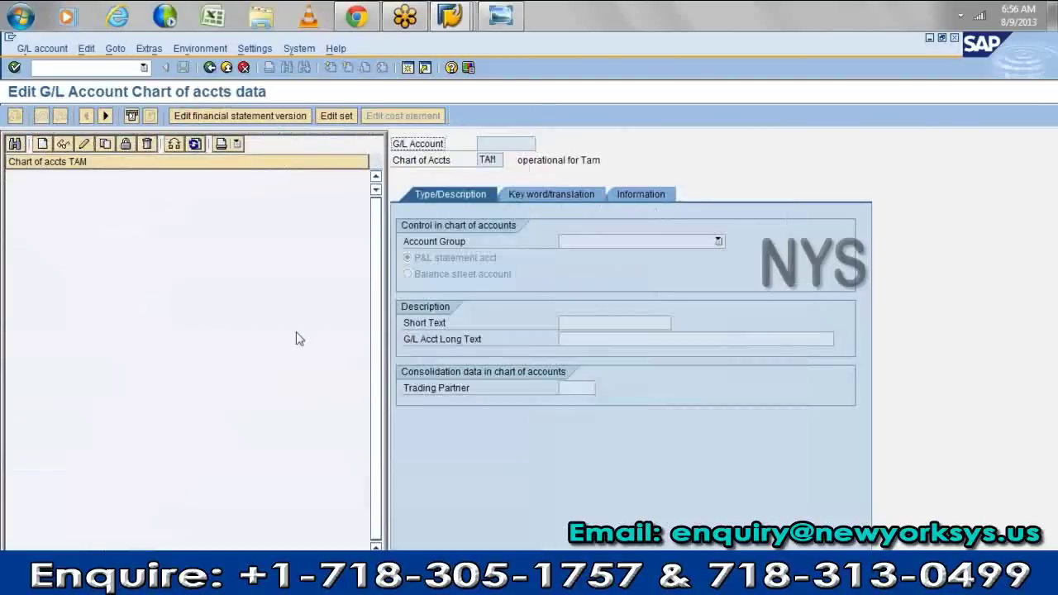
pyautogui.click(41, 145)
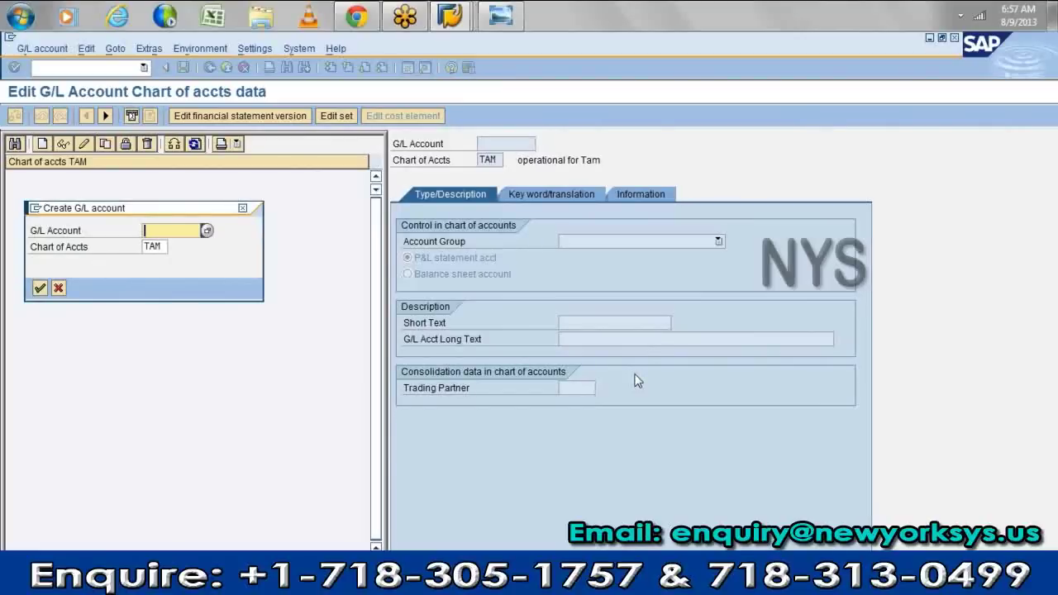
pyautogui.write('4000')
pyautogui.press('Return')
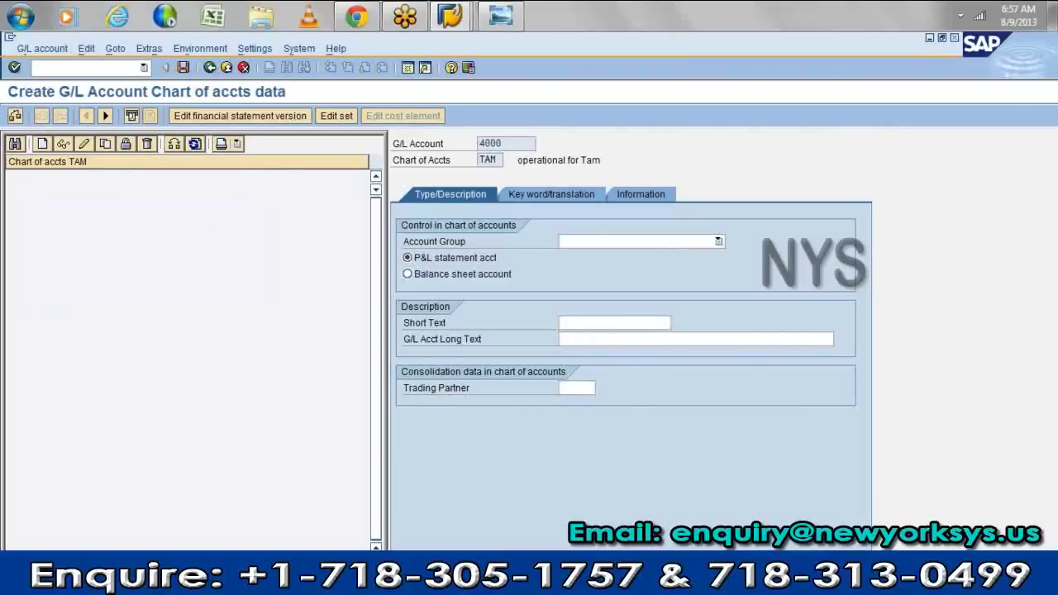
# - Assign account group EXP EXPENSES to G/L account 4000
pyautogui.click(718, 241)
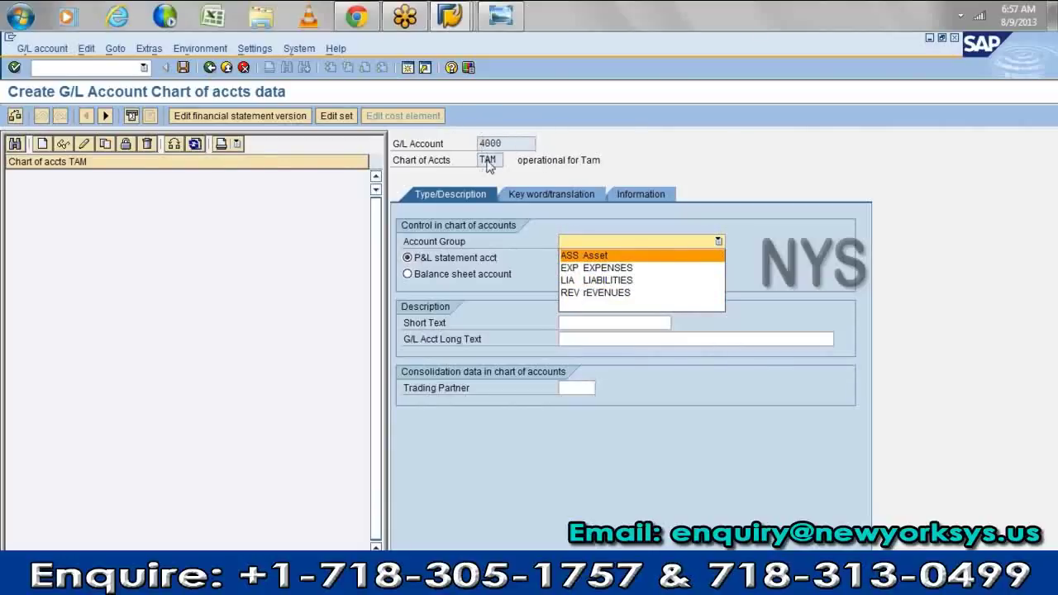
pyautogui.click(608, 294)
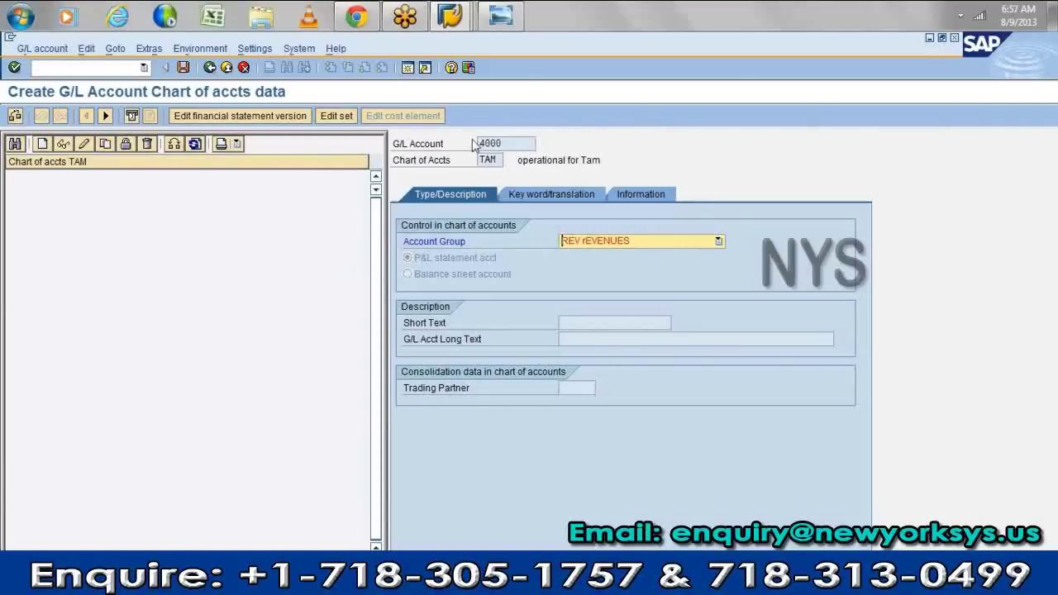
pyautogui.click(721, 242)
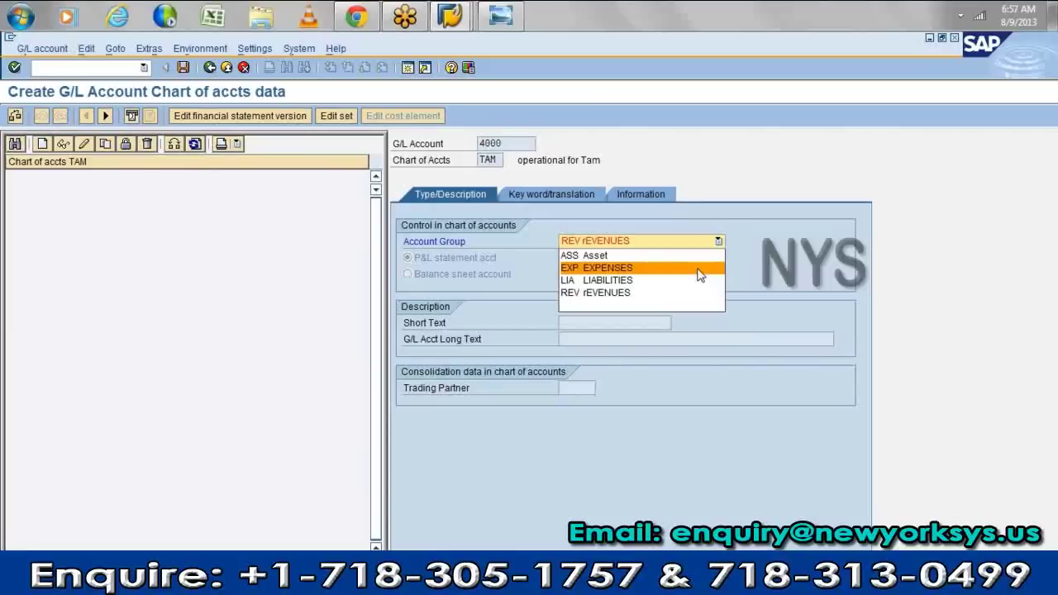
pyautogui.click(699, 269)
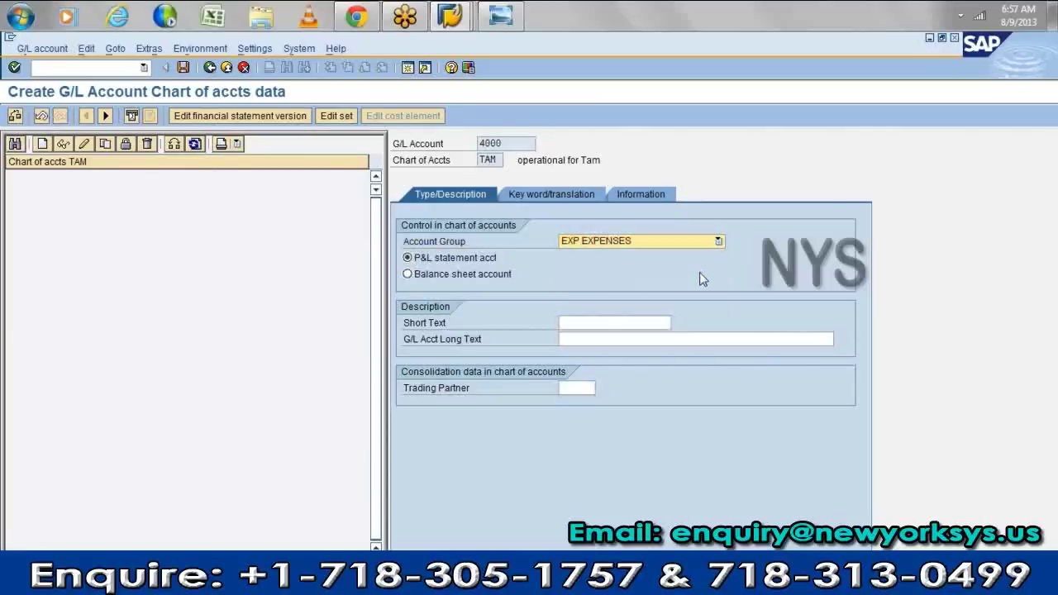
# - Enter "exp" as both the short text and the G/L account long text of account 4000
pyautogui.click(593, 323)
pyautogui.write('ex')
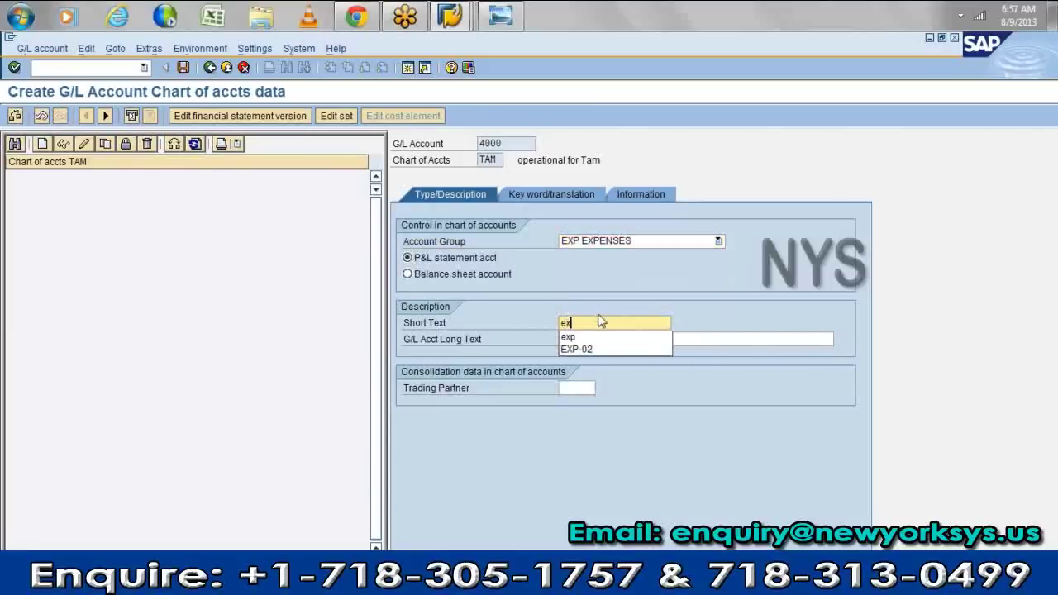
pyautogui.click(589, 338)
pyautogui.click(588, 339)
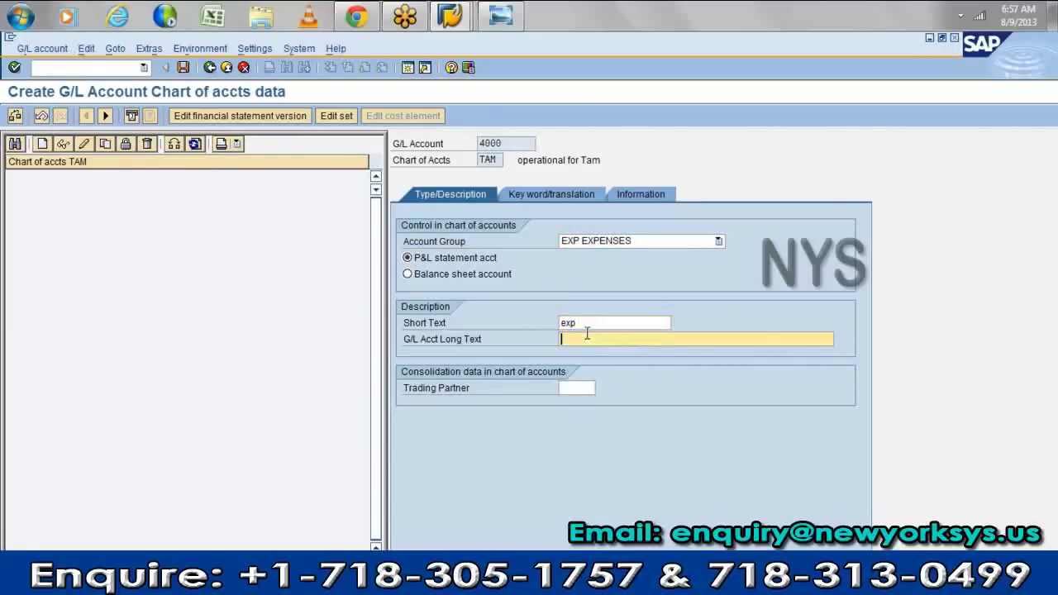
pyautogui.write('ex')
pyautogui.click(582, 354)
# - Check the key word/translation and information data of account 4000, and save the account
pyautogui.click(552, 196)
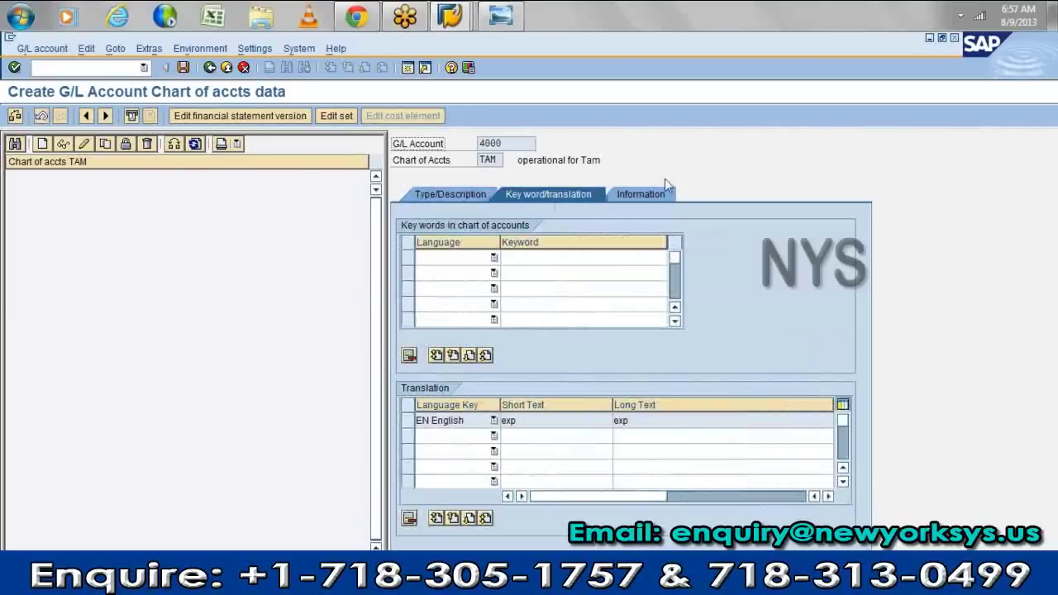
pyautogui.click(622, 198)
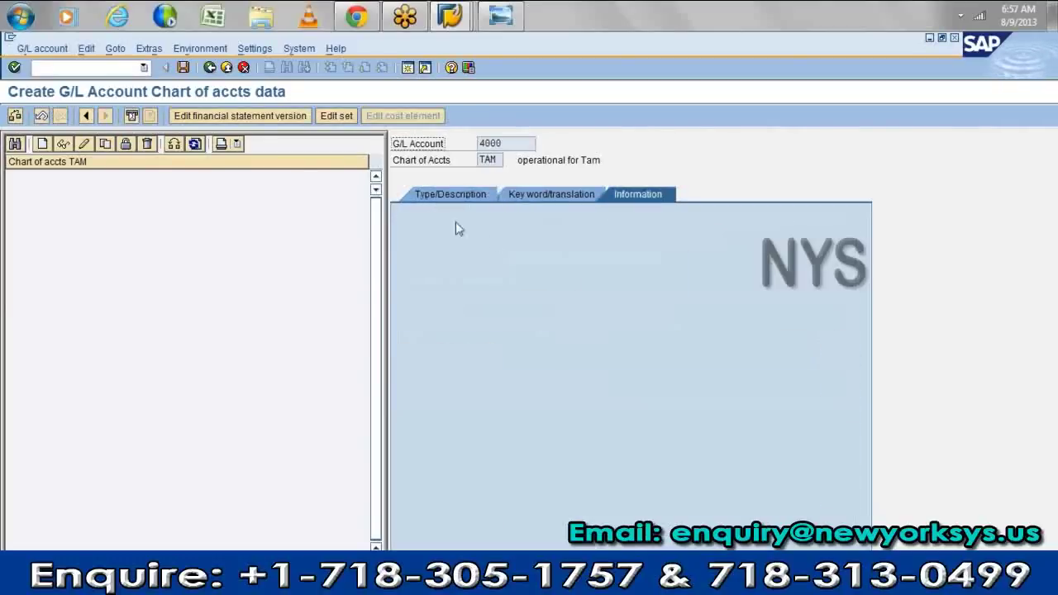
pyautogui.click(463, 196)
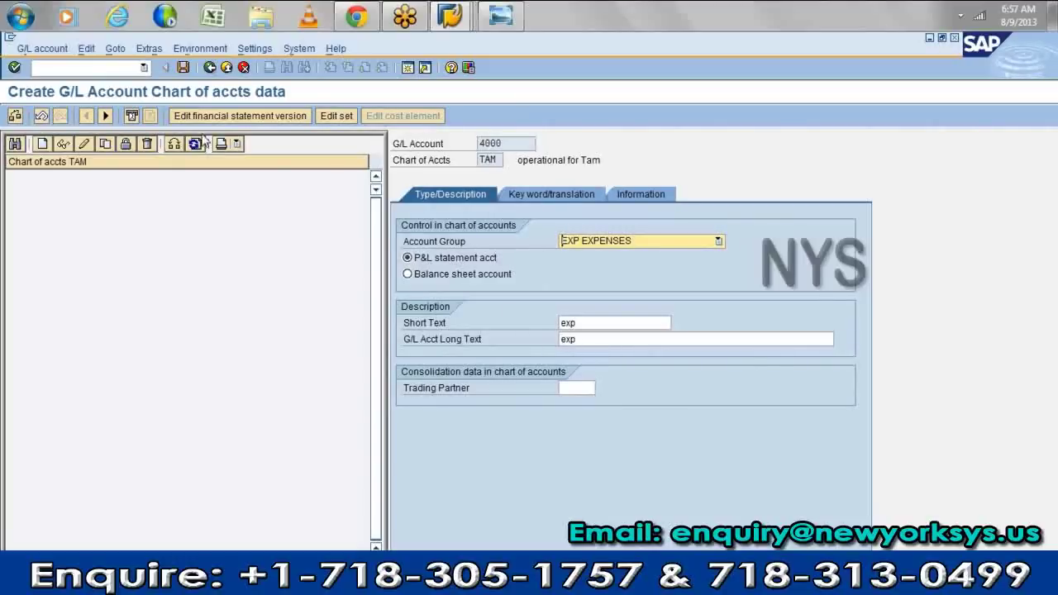
pyautogui.click(184, 67)
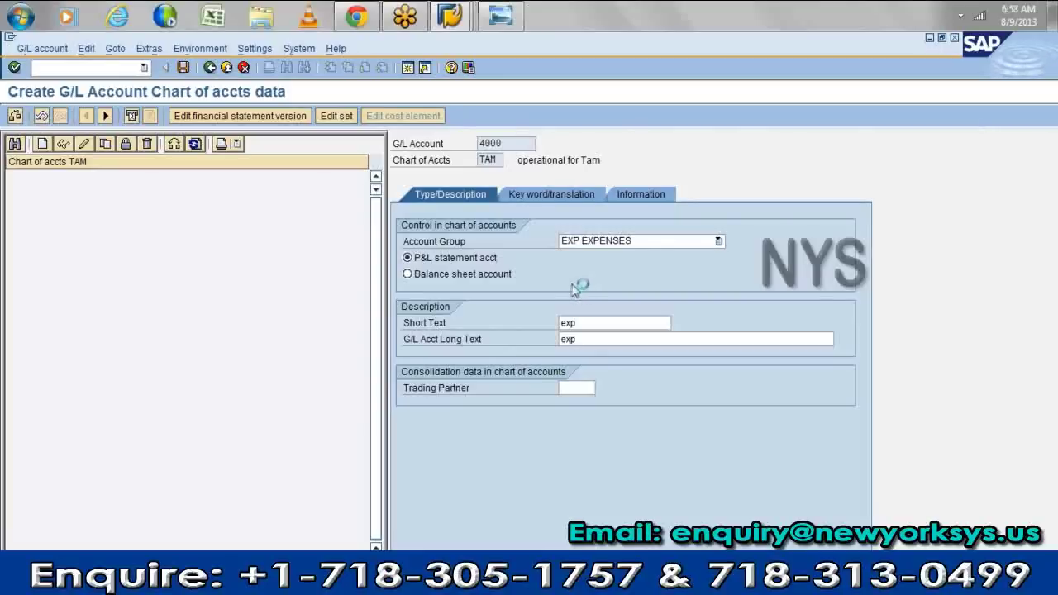
# - Examine the creation date and creator recorded for the saved G/L account 4000
pyautogui.click(632, 199)
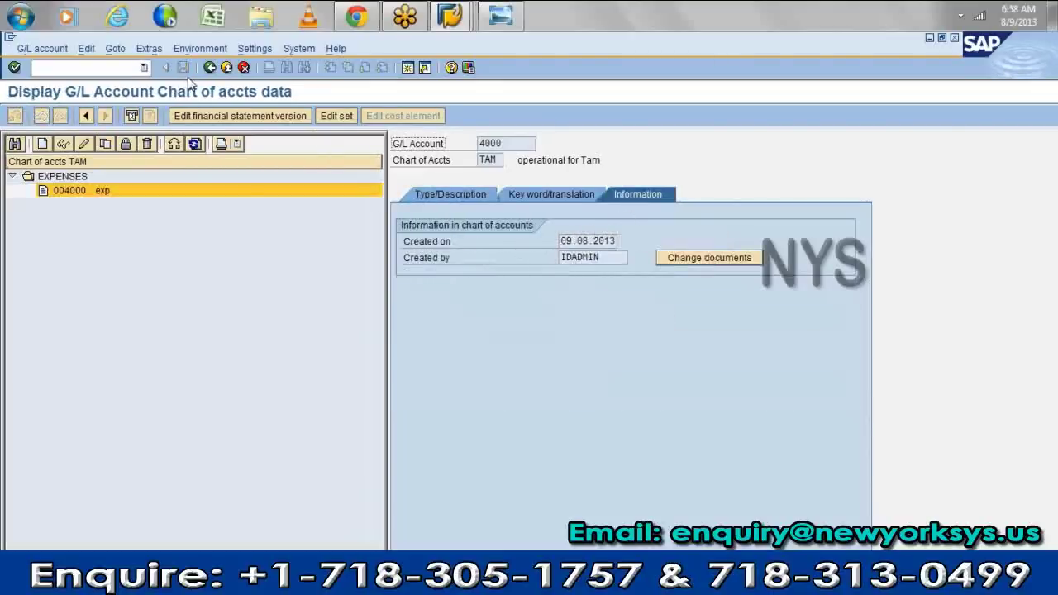
pyautogui.click(586, 241)
pyautogui.click(573, 259)
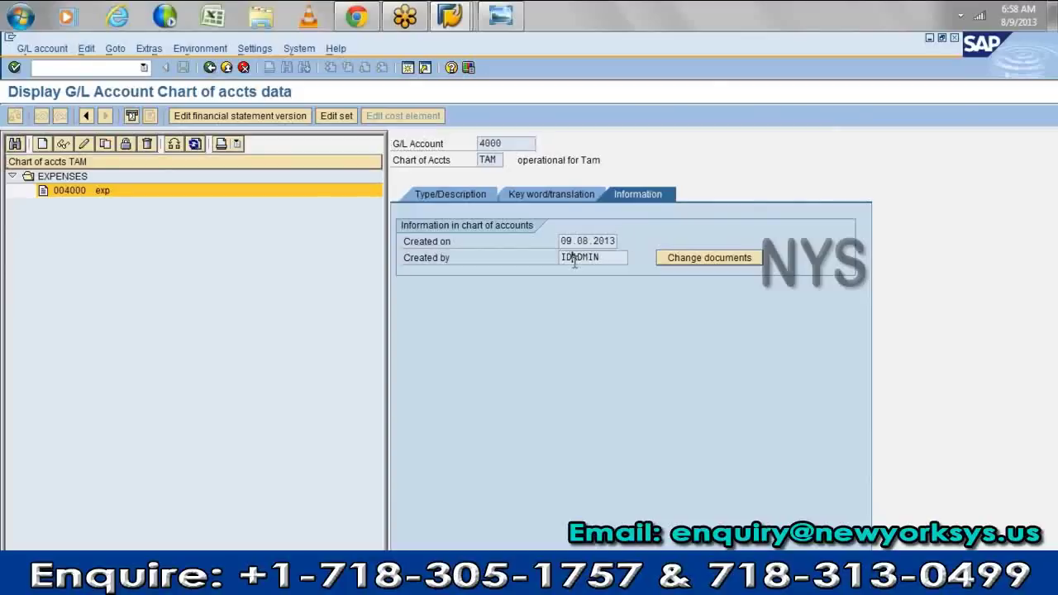
# - Return to the SAP Easy Access menu and open FSS0 - In Company Code for G/L account processing
pyautogui.click(213, 69)
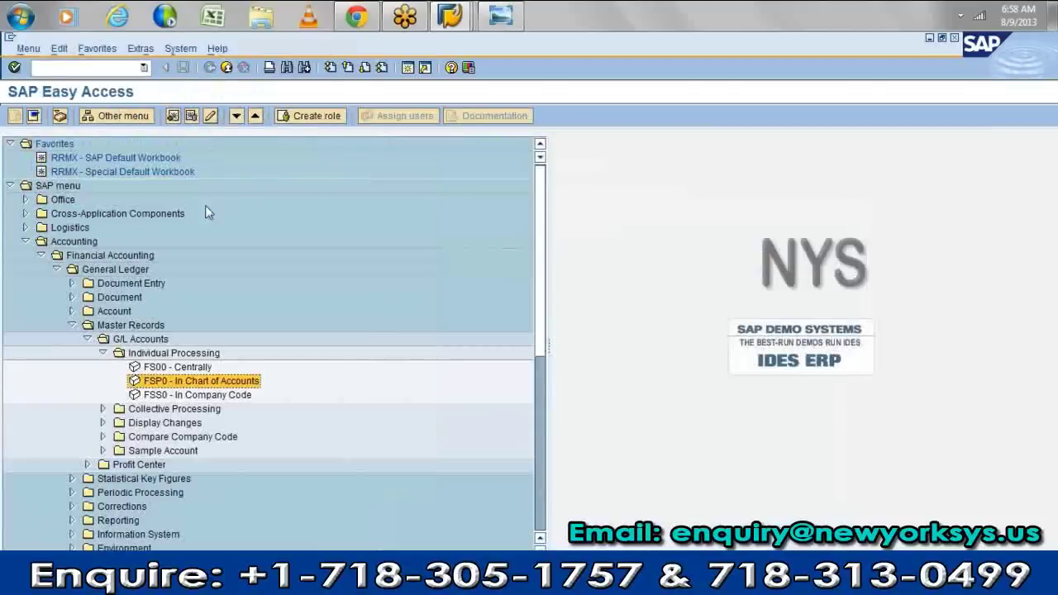
pyautogui.click(197, 396)
pyautogui.doubleClick(196, 397)
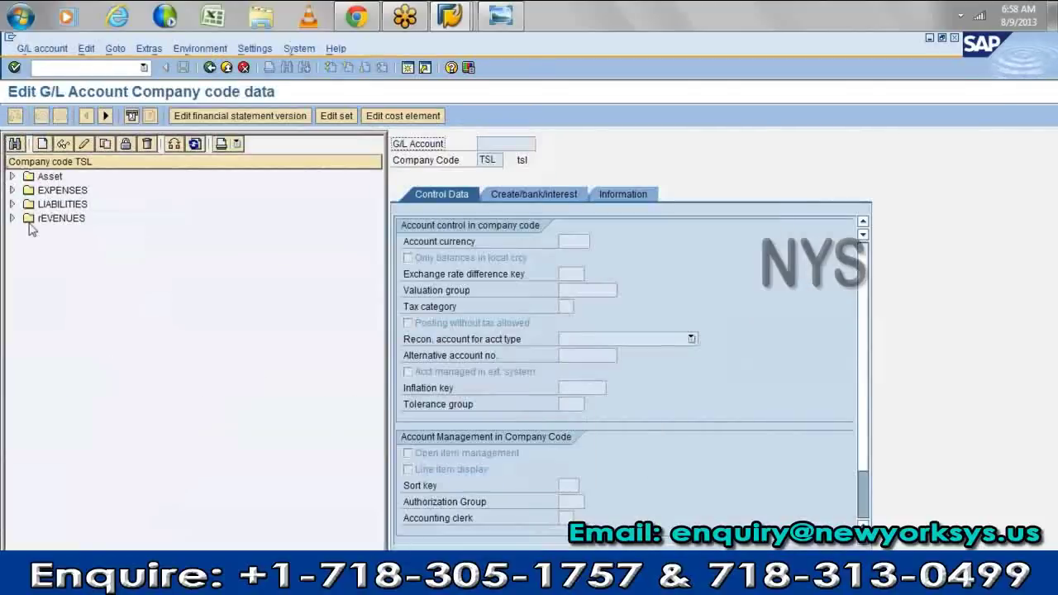
# - Try to change the company code of the displayed accounts to TAM
pyautogui.click(173, 144)
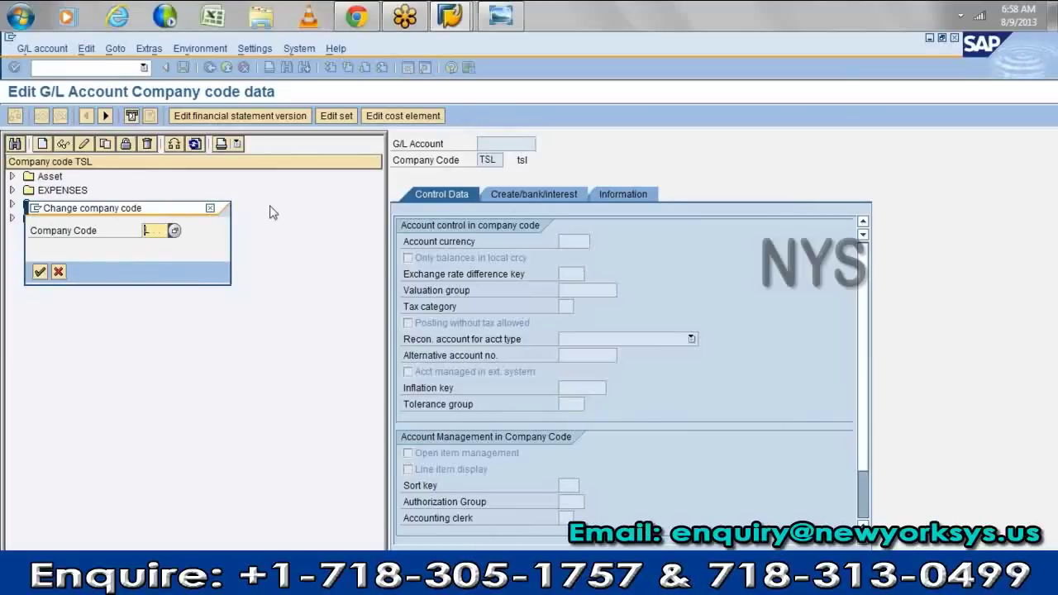
pyautogui.press('BackSpace')
pyautogui.write('tam')
pyautogui.press('Return')
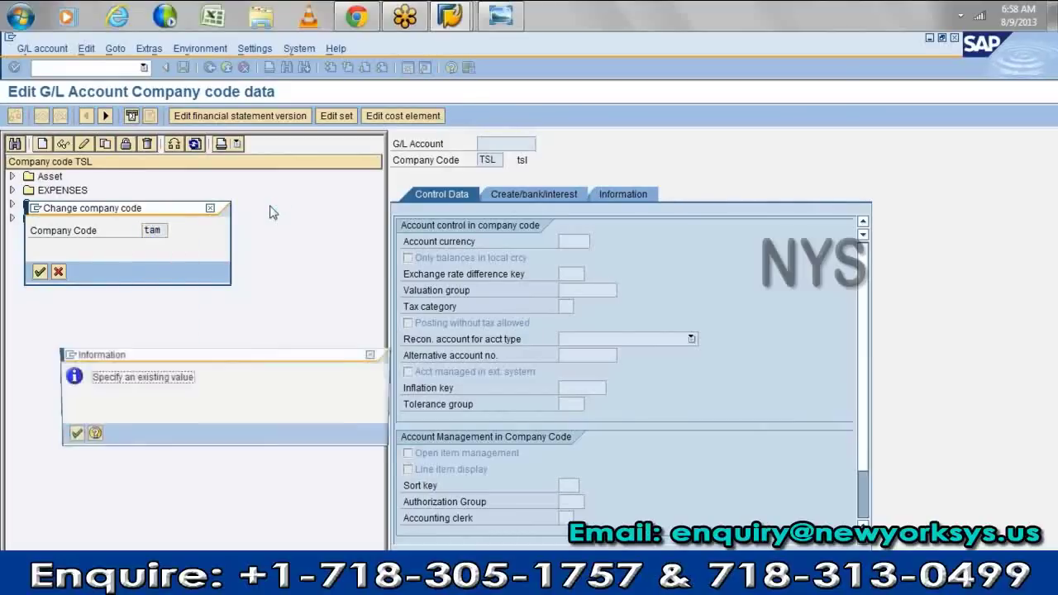
pyautogui.press('Return')
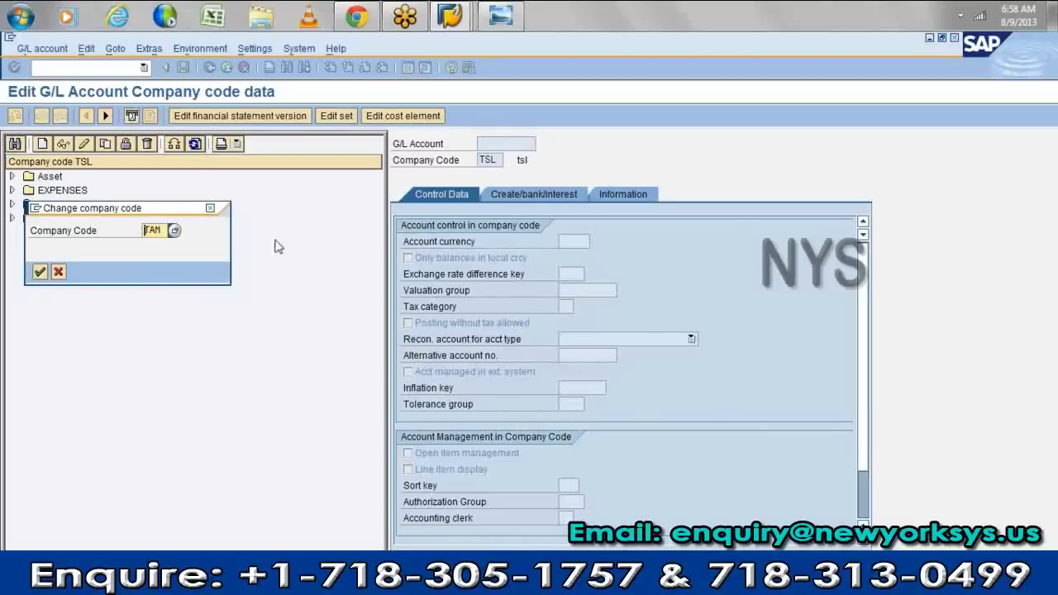
pyautogui.click(210, 209)
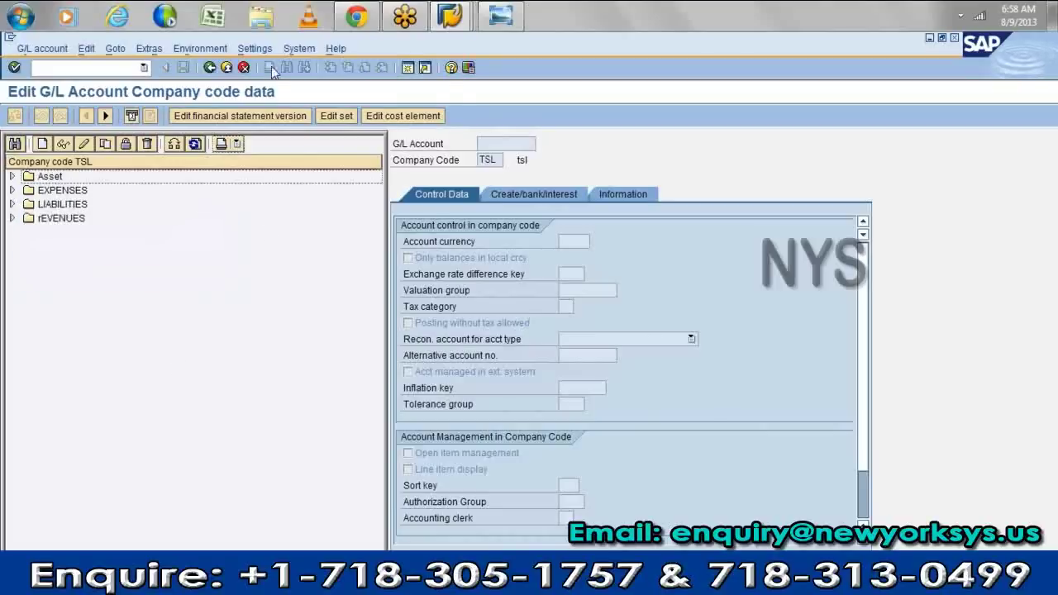
# - Try to create G/L account 4000 in company code TAM
pyautogui.click(43, 144)
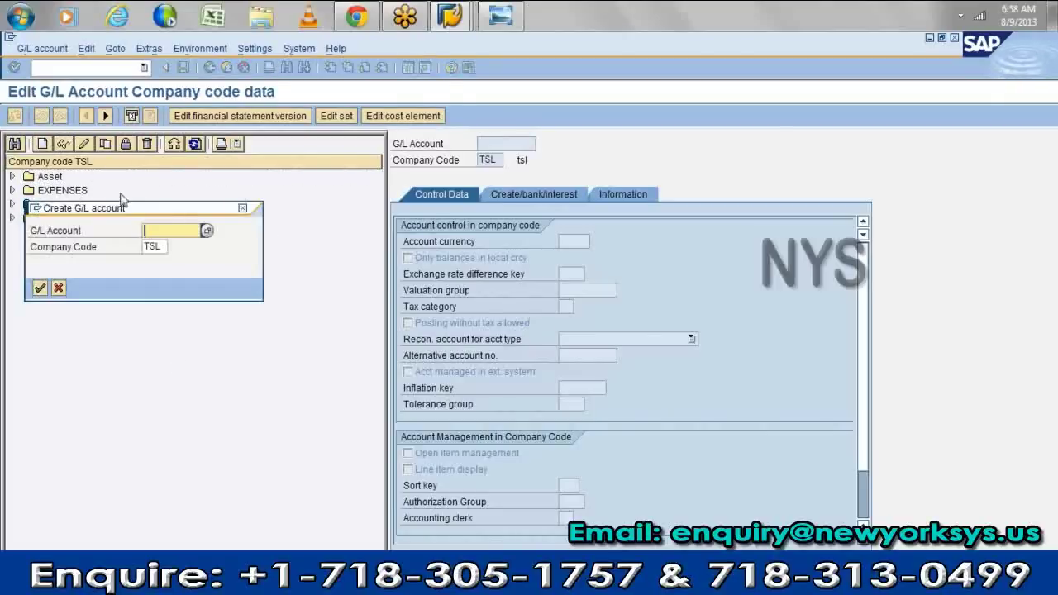
pyautogui.click(163, 248)
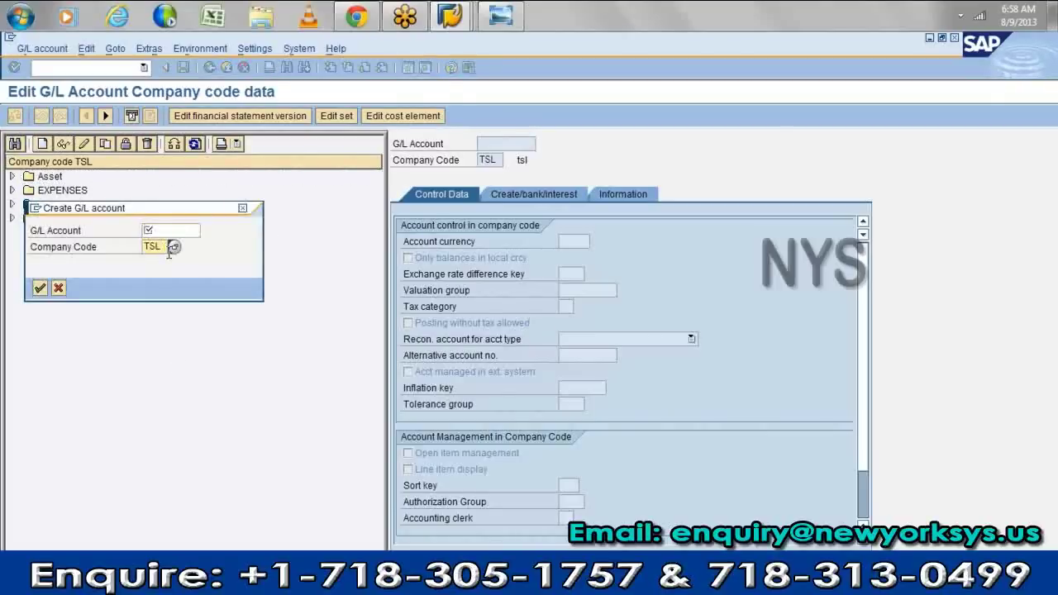
pyautogui.press('BackSpace')
pyautogui.press('BackSpace')
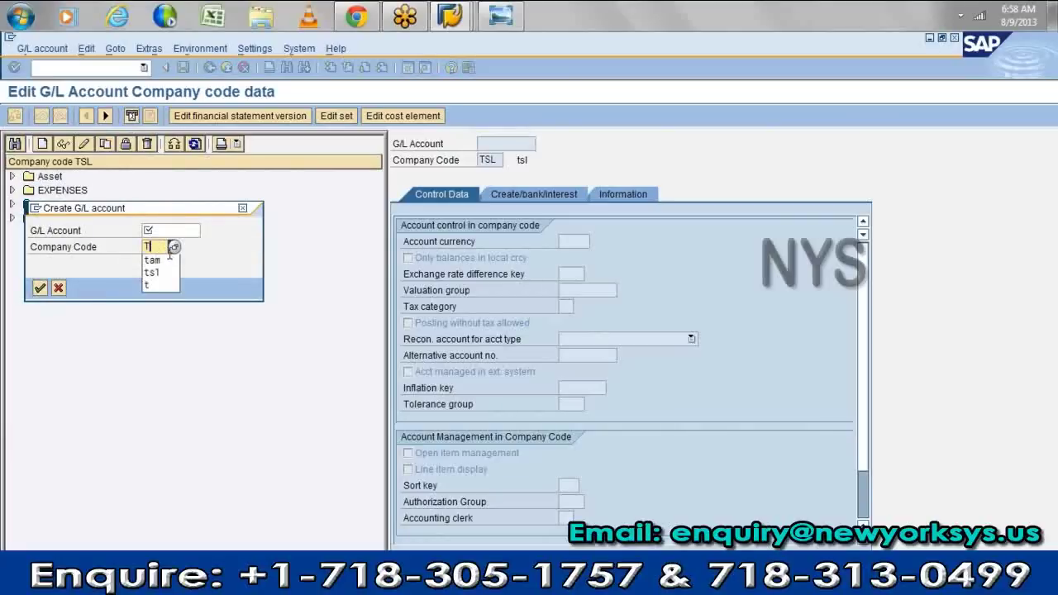
pyautogui.write('am')
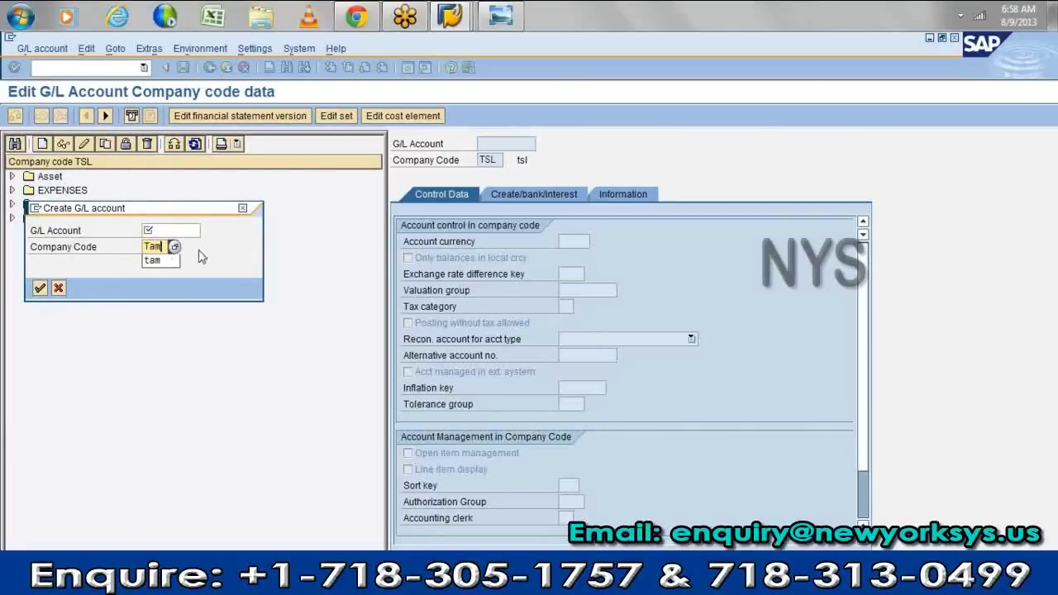
pyautogui.click(182, 232)
pyautogui.write('4')
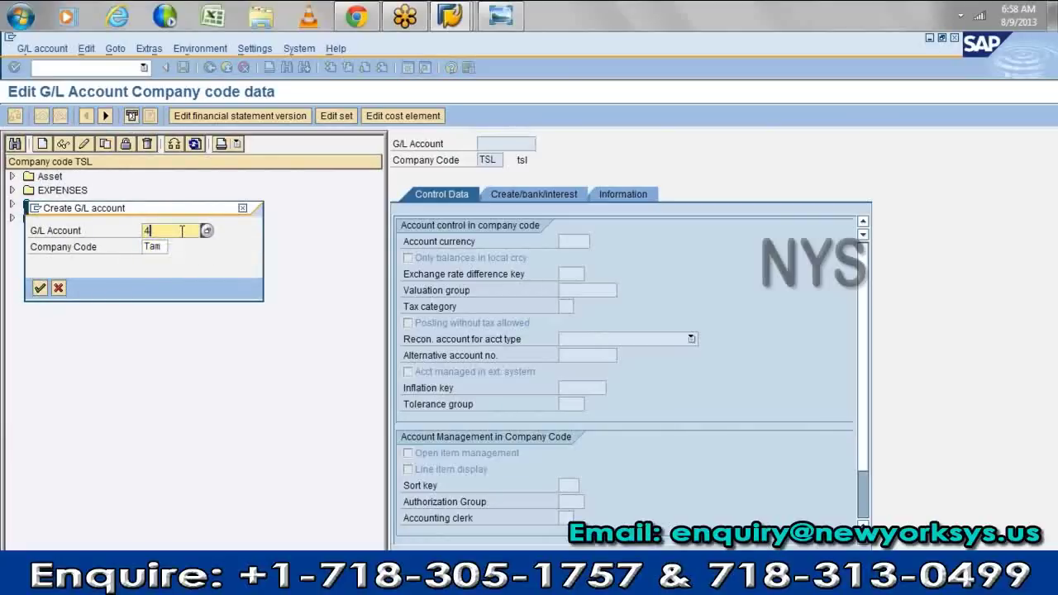
pyautogui.write('000')
pyautogui.press('Return')
pyautogui.press('Return')
pyautogui.click(242, 207)
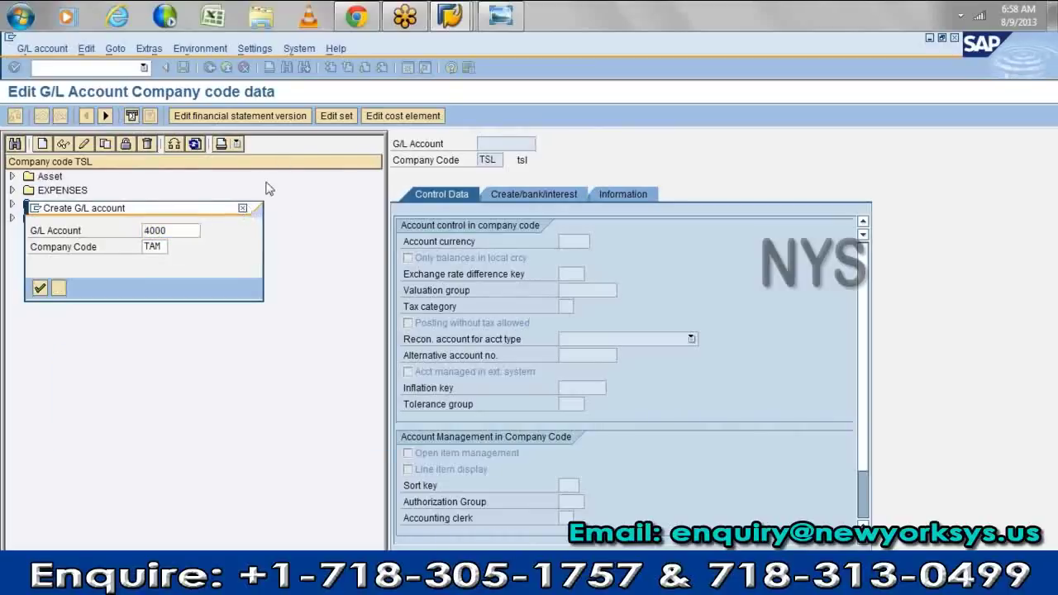
# - Set the G/L account display so that the navigation tree is not shown, and acknowledge the restart notice
pyautogui.click(298, 48)
pyautogui.click(200, 48)
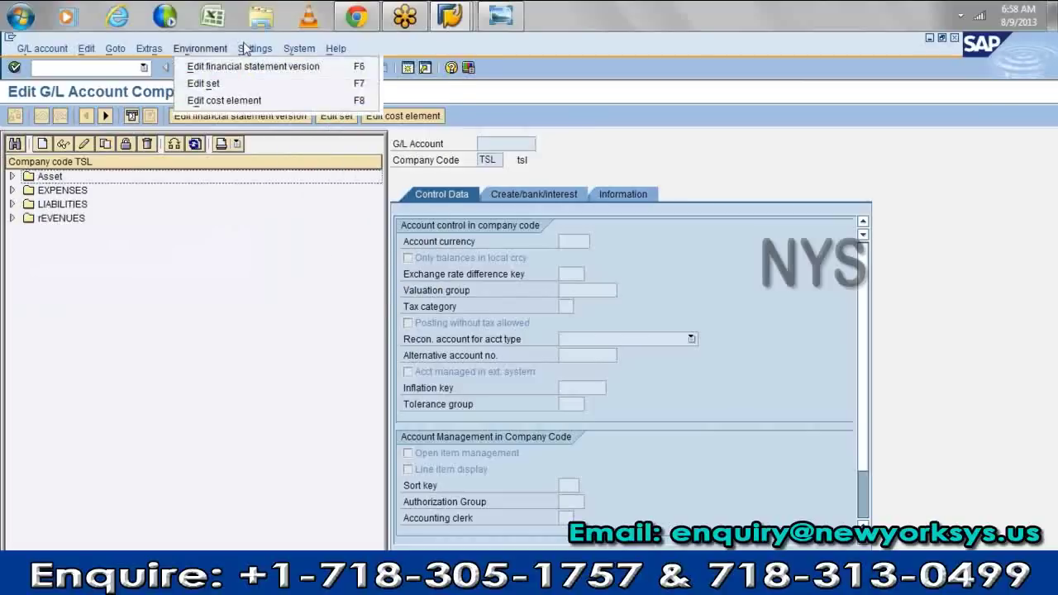
pyautogui.click(263, 107)
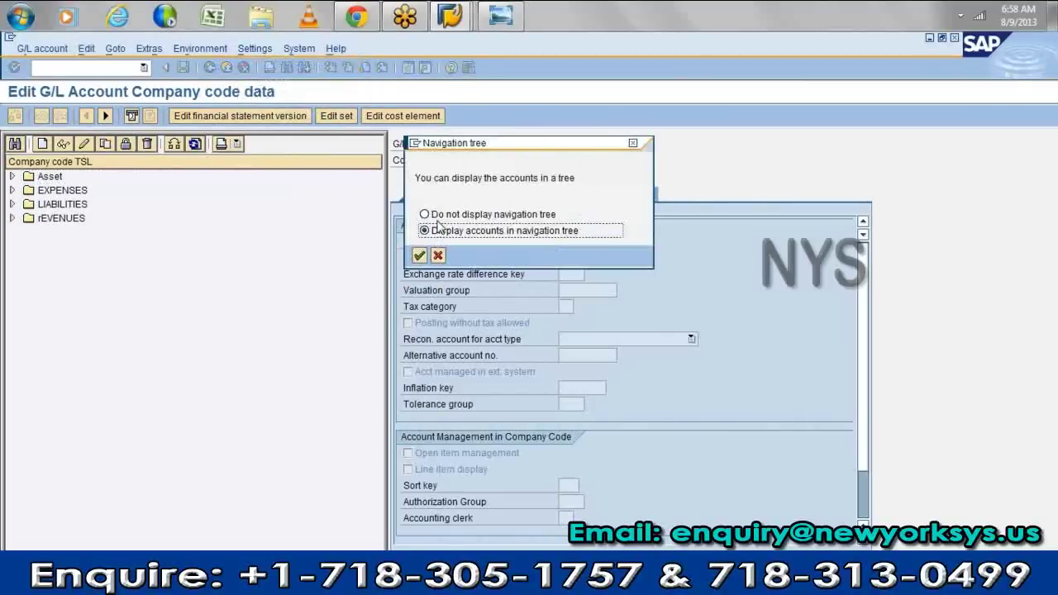
pyautogui.click(438, 214)
pyautogui.click(419, 255)
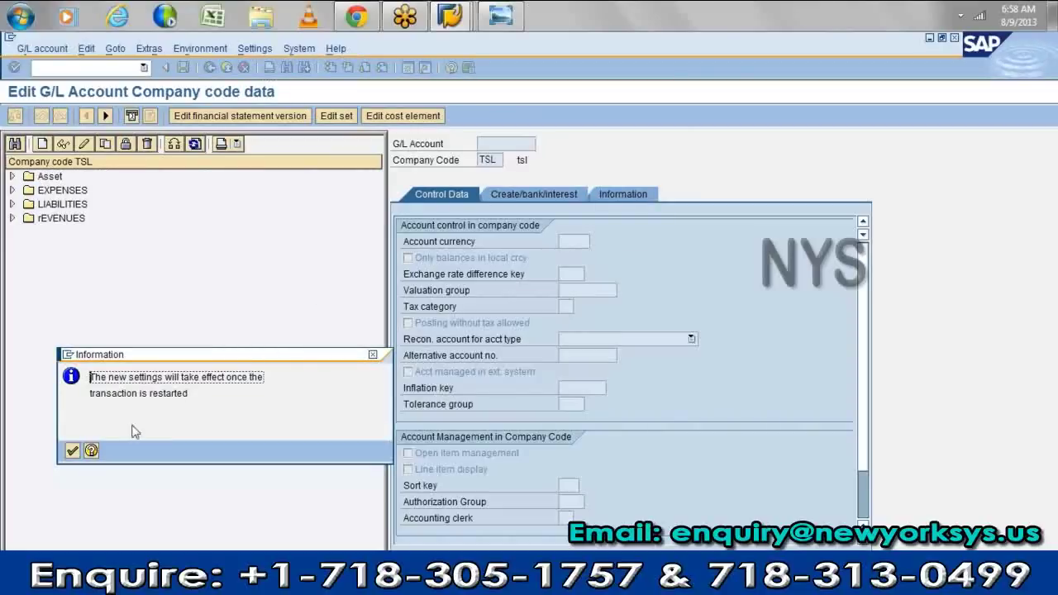
pyautogui.click(72, 450)
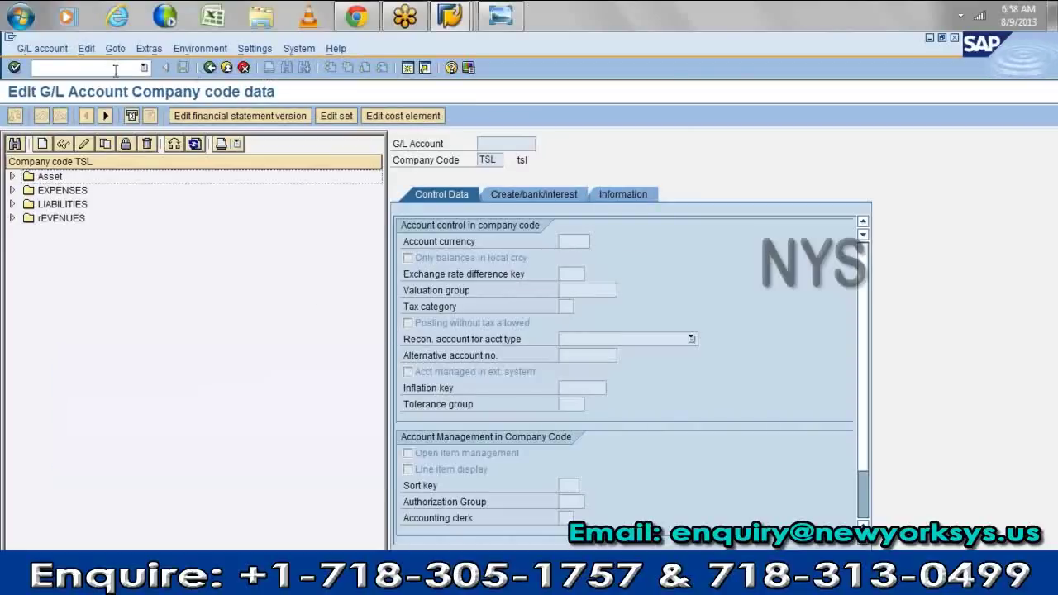
# - Return to the SAP Easy Access menu and restart FSS0 - In Company Code
pyautogui.click(209, 67)
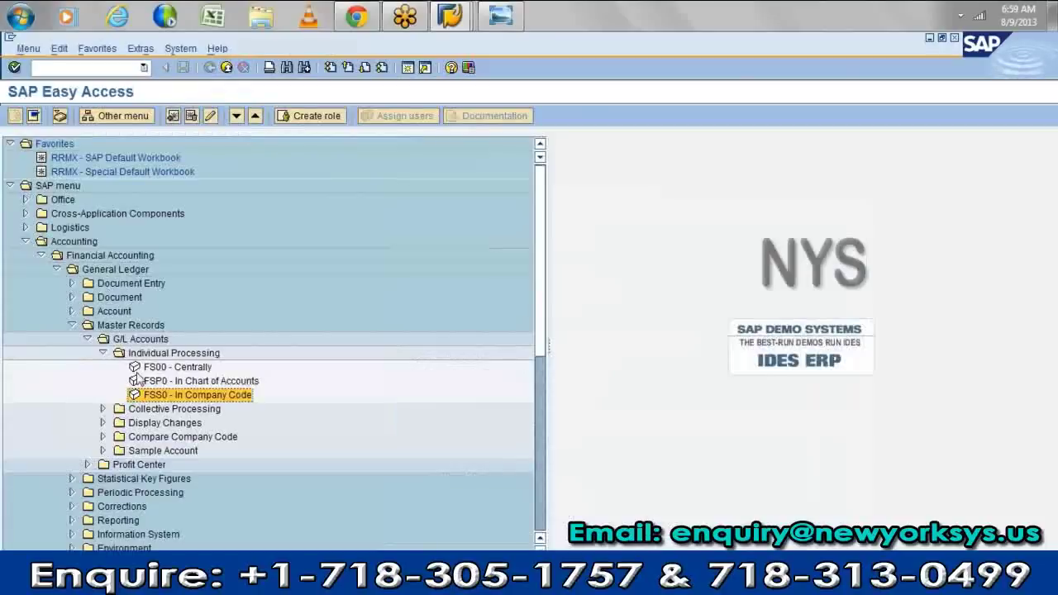
pyautogui.click(184, 381)
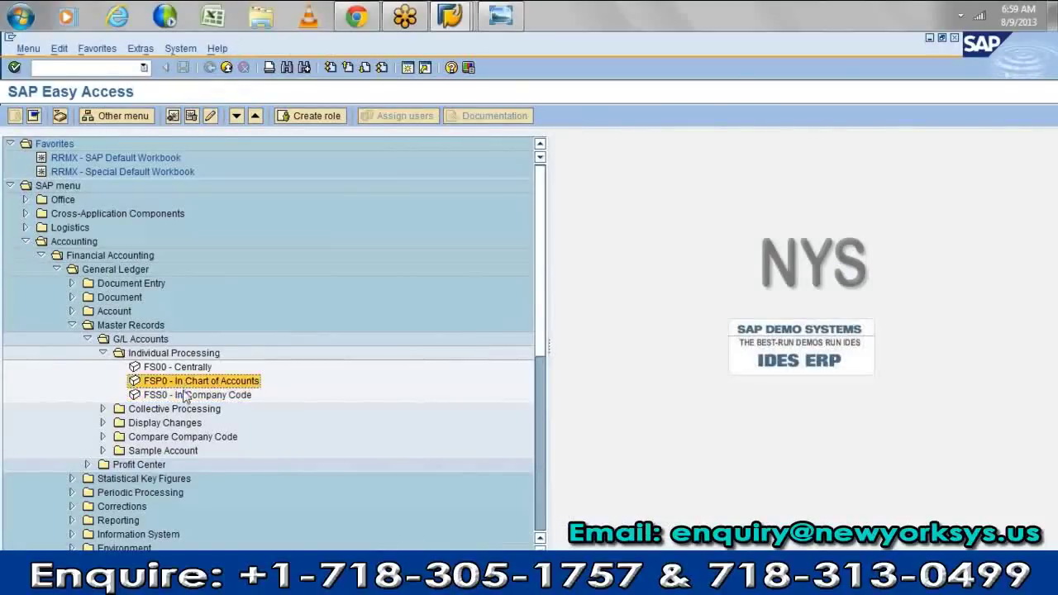
pyautogui.doubleClick(185, 394)
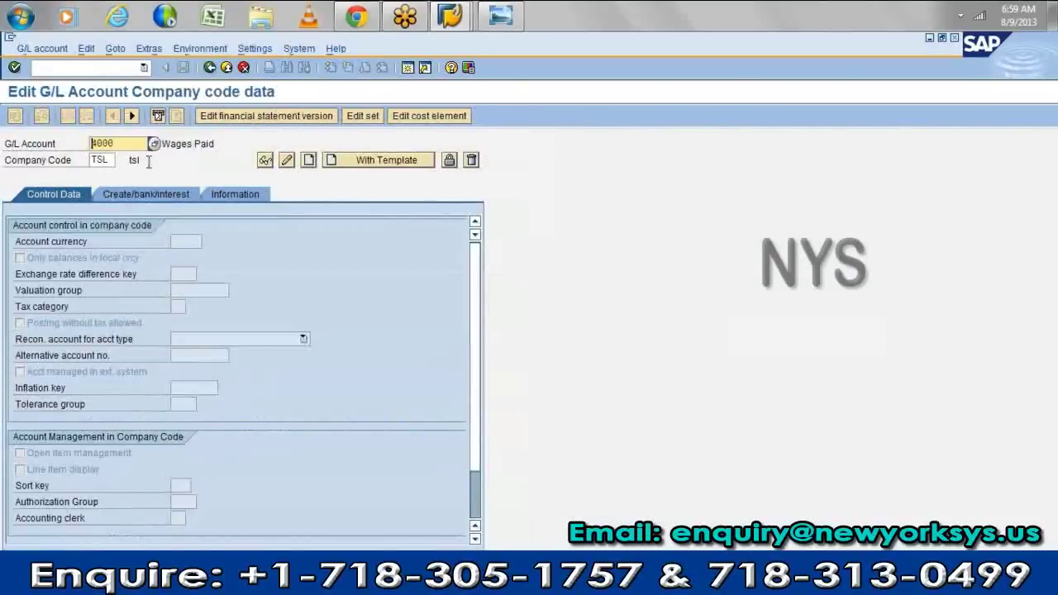
# - Try to create G/L account 4000 for company code TAM, and acknowledge the information message
pyautogui.click(112, 159)
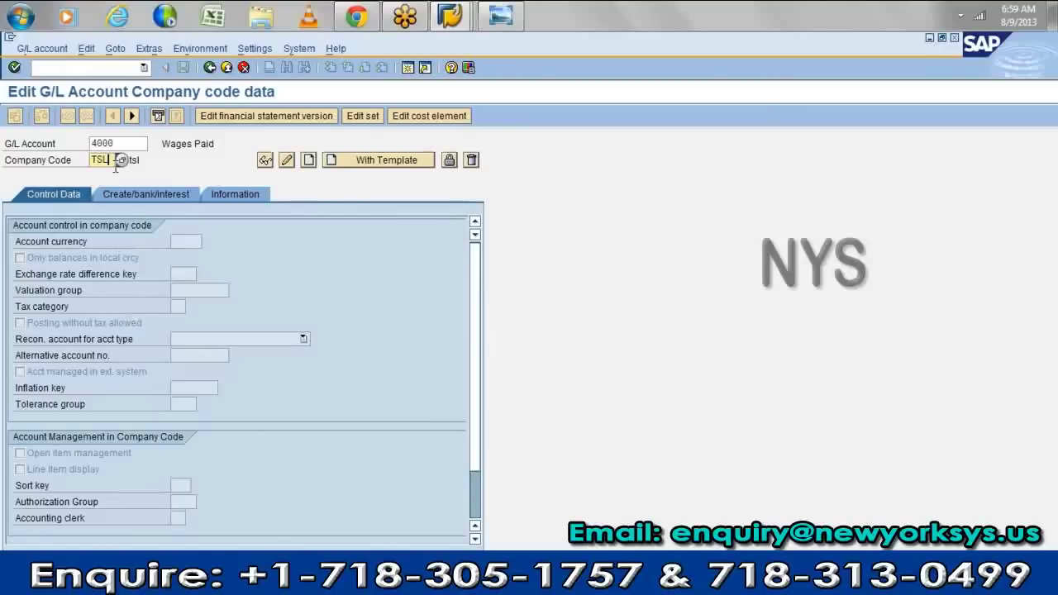
pyautogui.write('am')
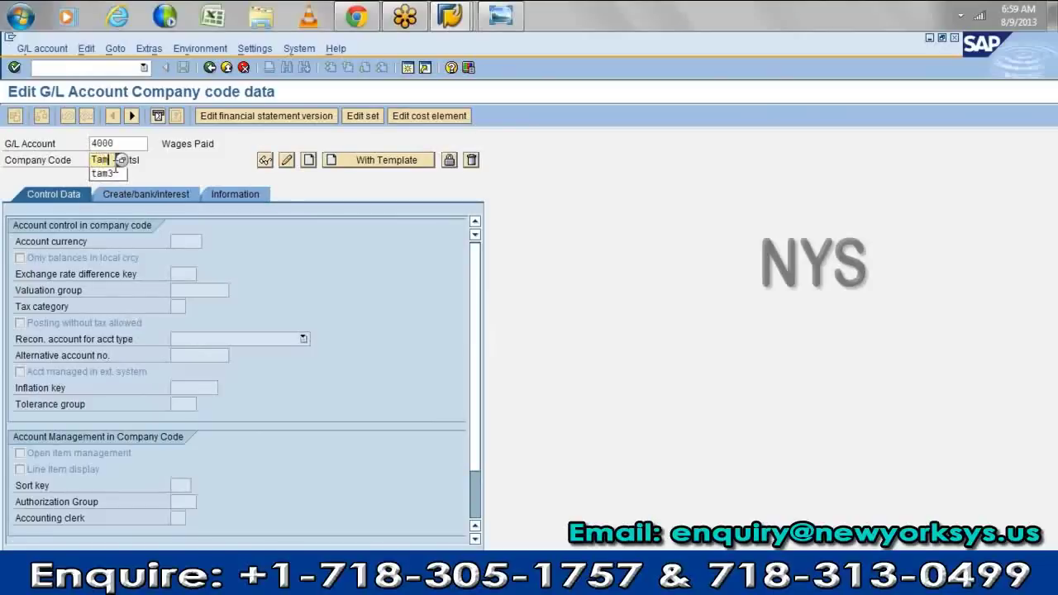
pyautogui.click(308, 160)
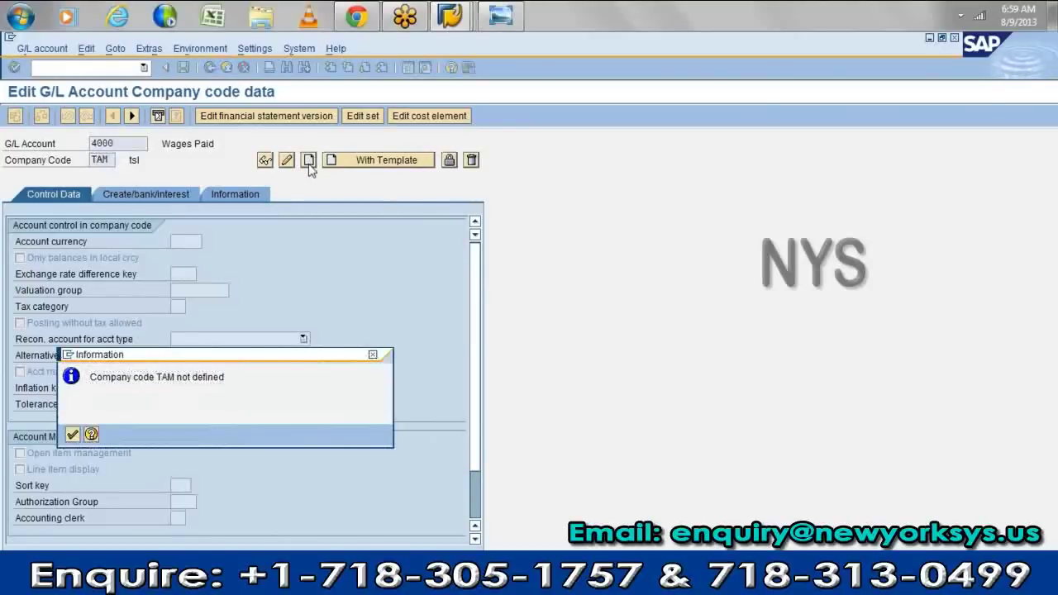
pyautogui.press('Return')
# - Change the company code to TAM9 and start creating the company code data for G/L account 4000
pyautogui.click(113, 159)
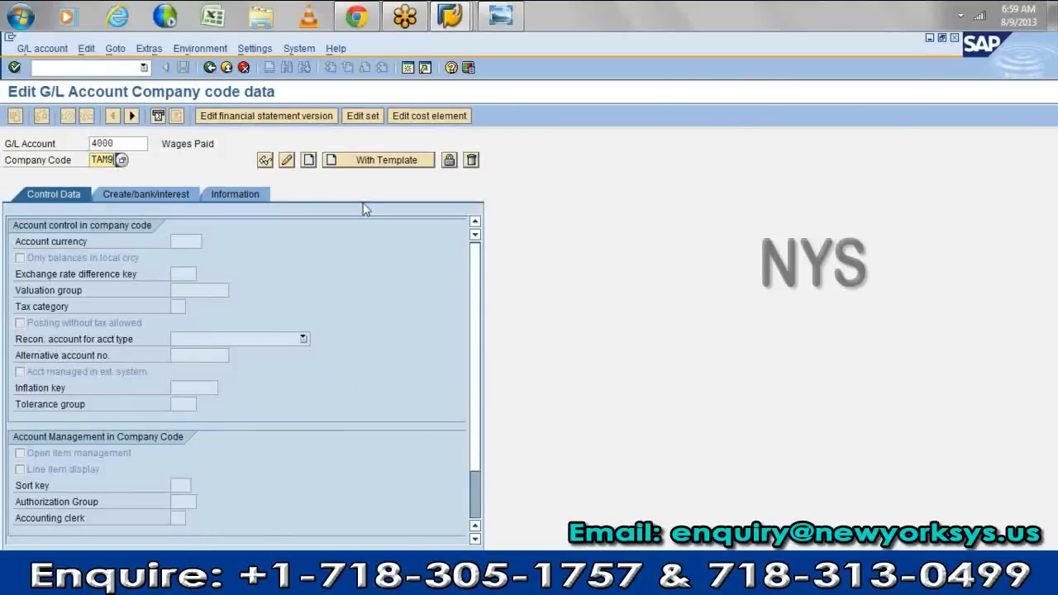
pyautogui.click(307, 160)
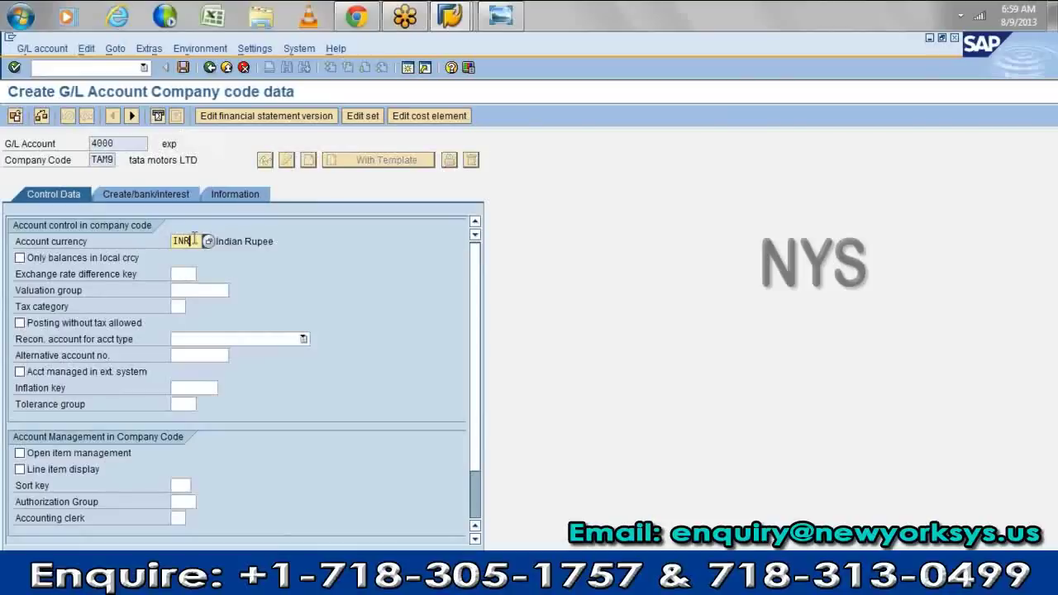
pyautogui.click(94, 155)
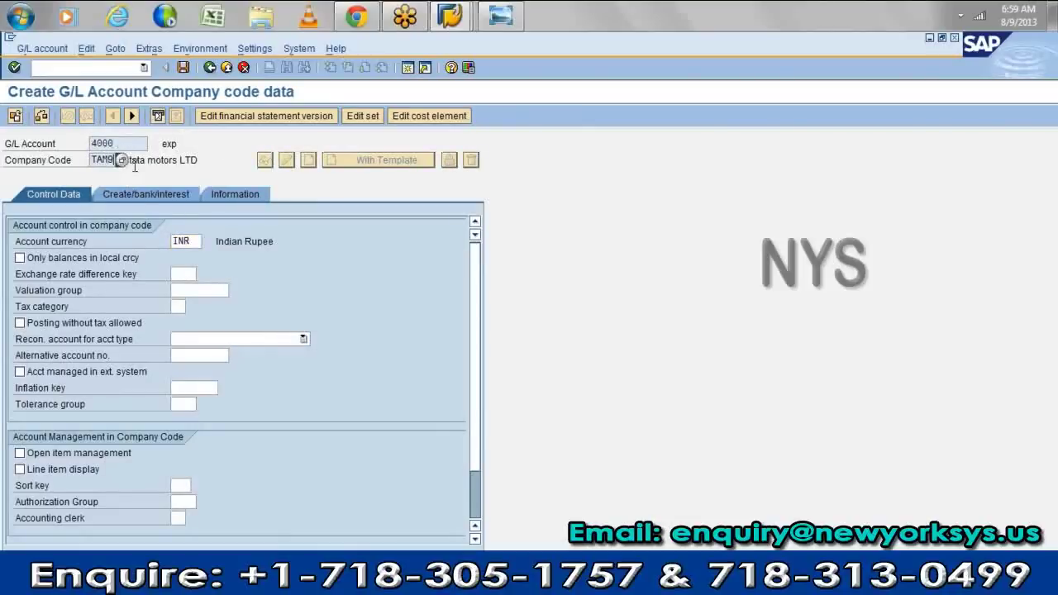
pyautogui.click(187, 240)
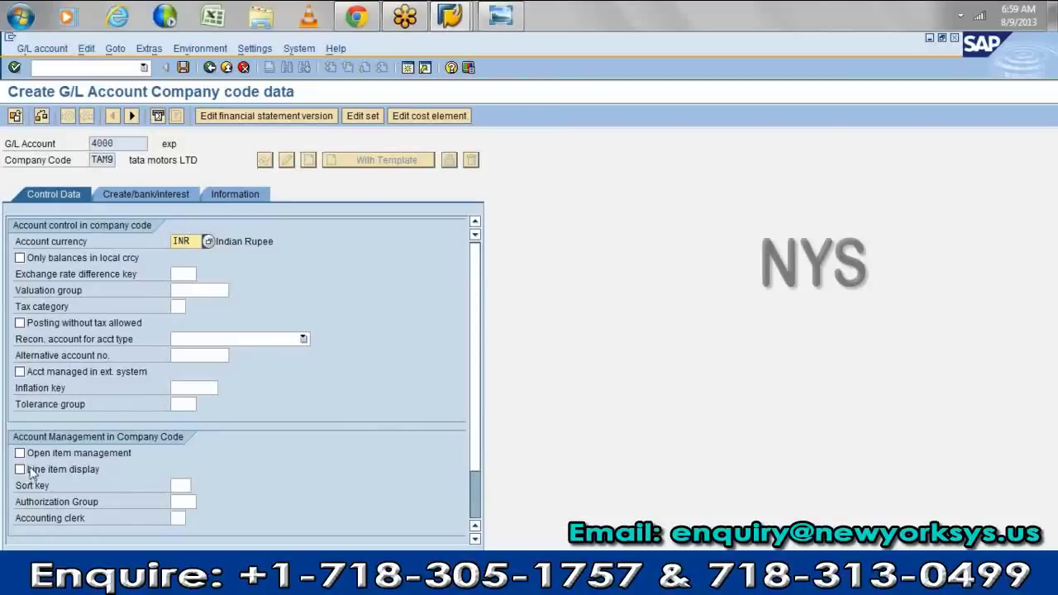
# - Enable line item display for account 4000 and set its sort key to 001 (Posting date)
pyautogui.click(33, 468)
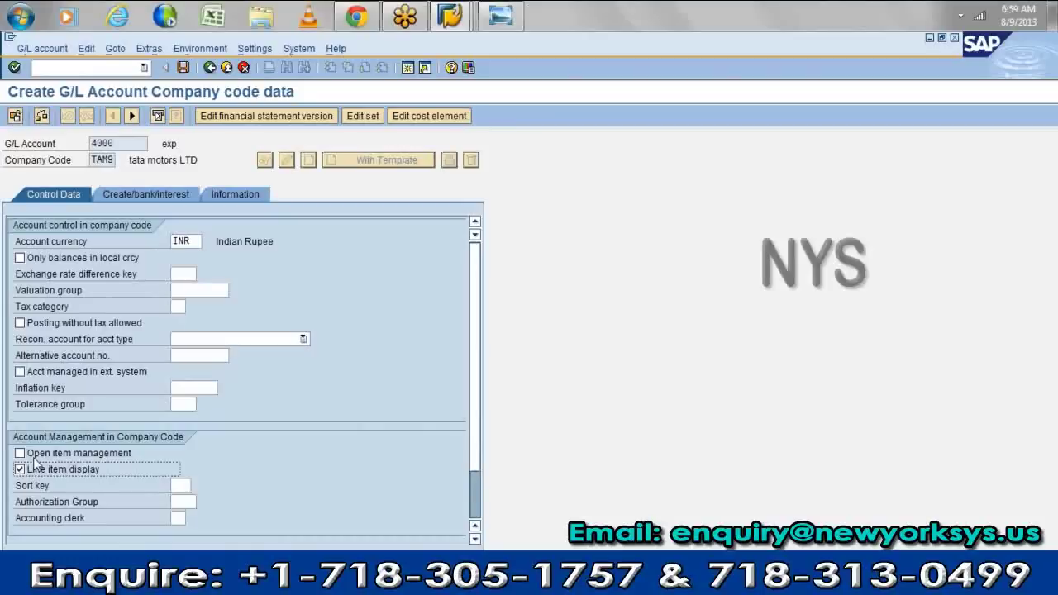
pyautogui.click(180, 485)
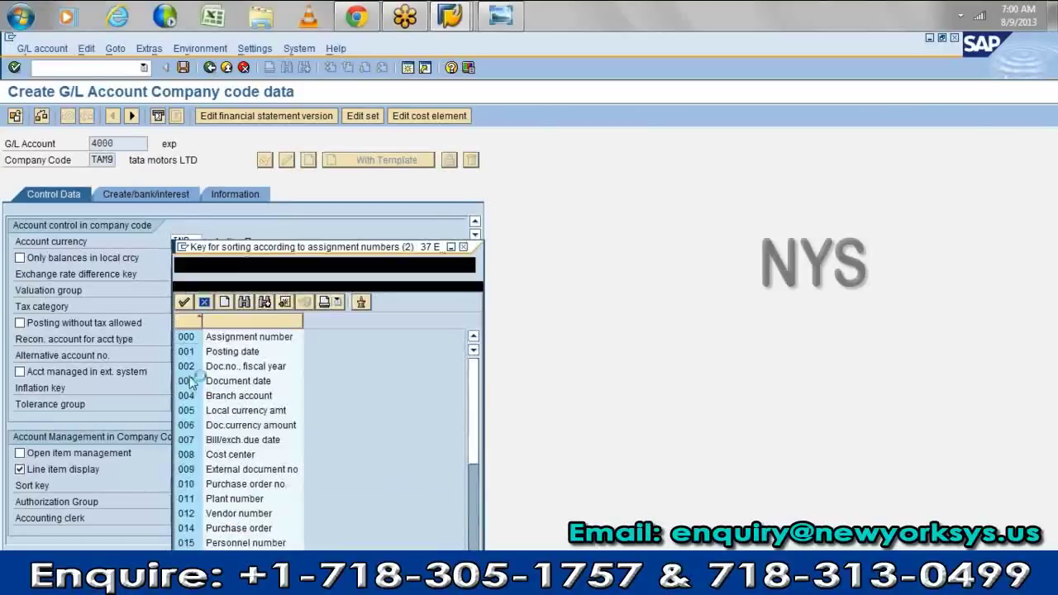
pyautogui.click(222, 355)
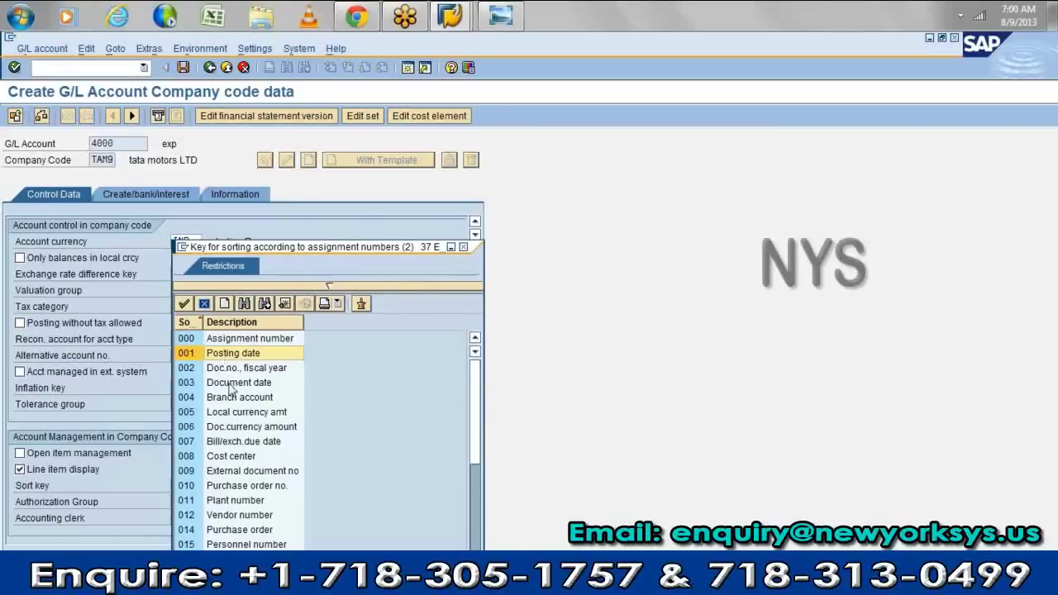
pyautogui.doubleClick(237, 354)
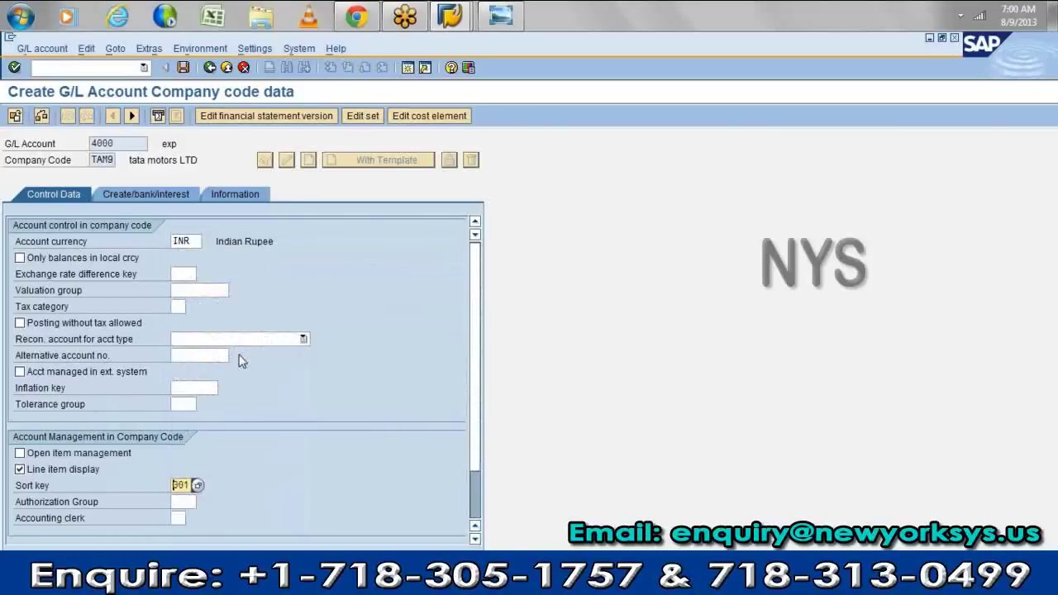
# - Assign field status group G001 to account 4000 and save its company code data
pyautogui.click(157, 198)
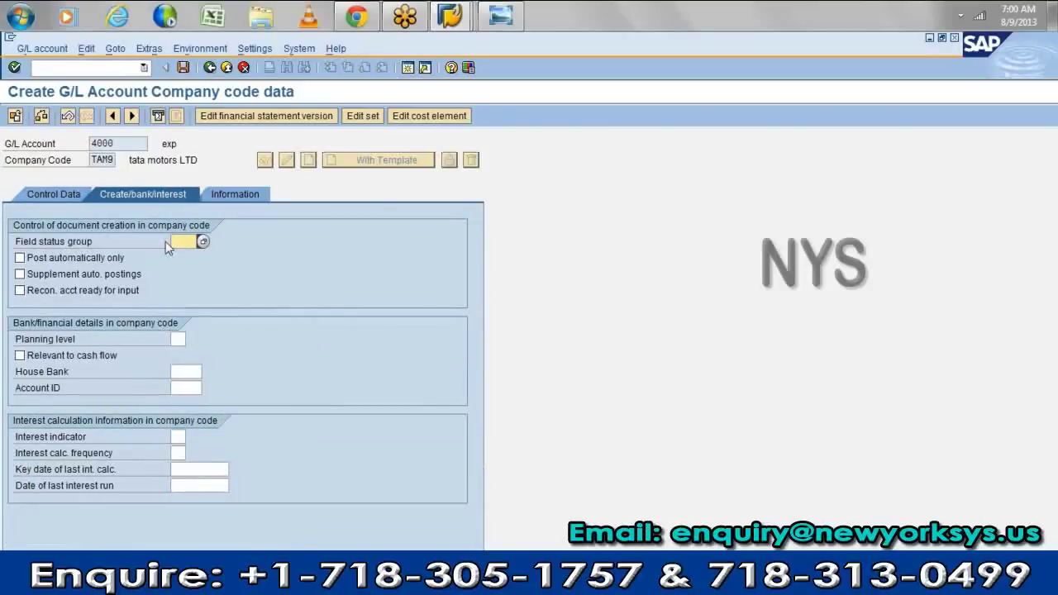
pyautogui.write('g001')
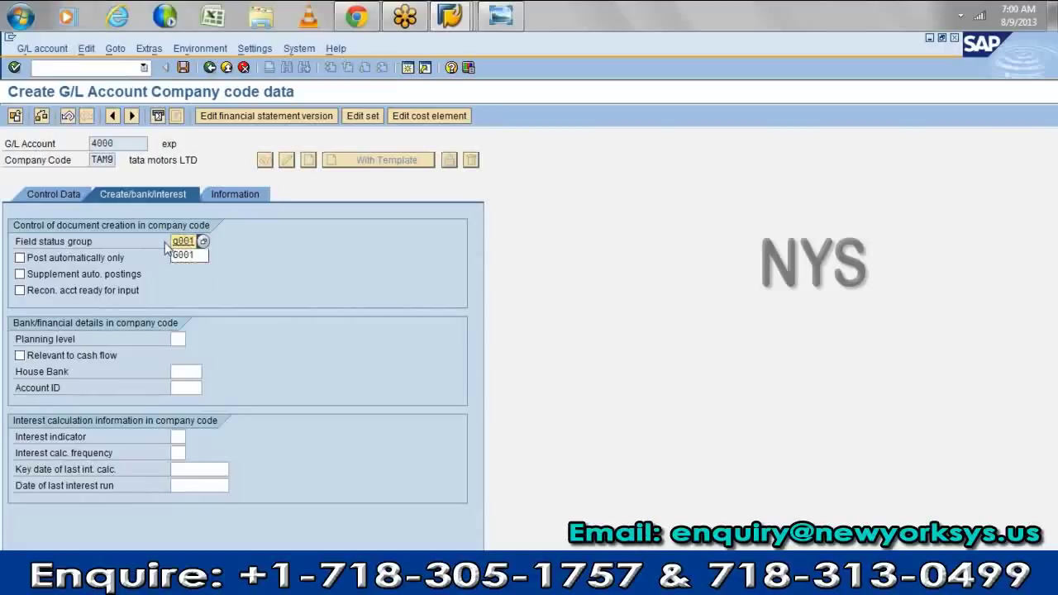
pyautogui.press('Return')
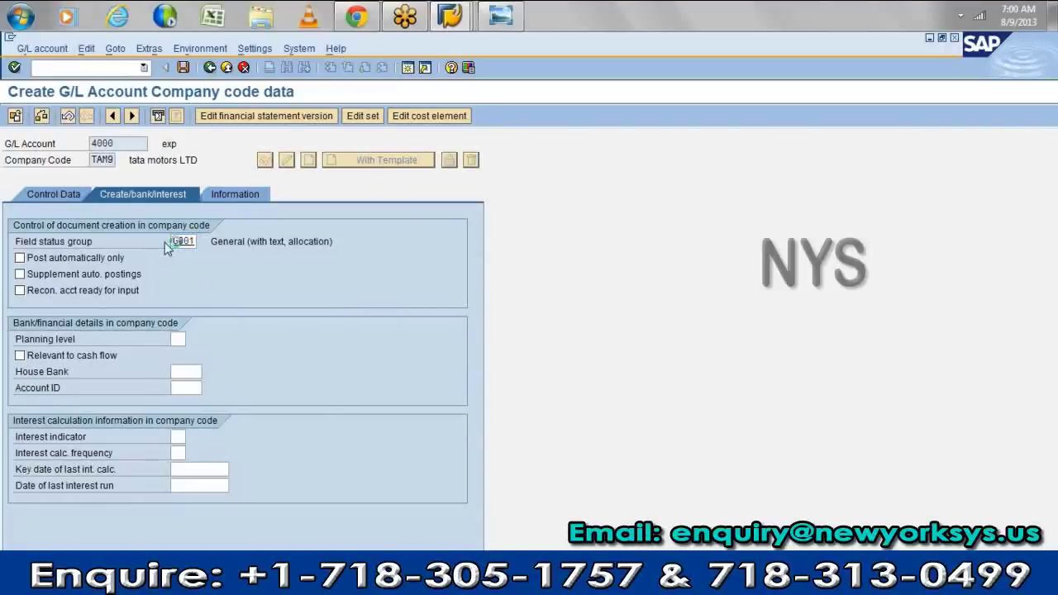
pyautogui.hotkey('ctrl', 's')
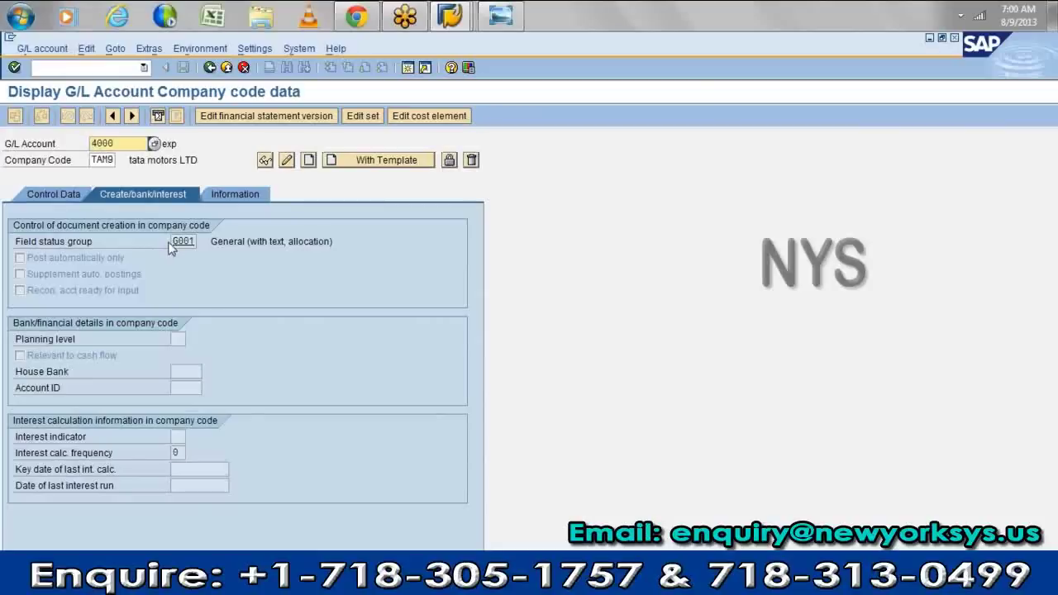
# - Open FS00 - Centrally and set the accounts to display in a navigation tree, acknowledging the restart notice
pyautogui.click(211, 68)
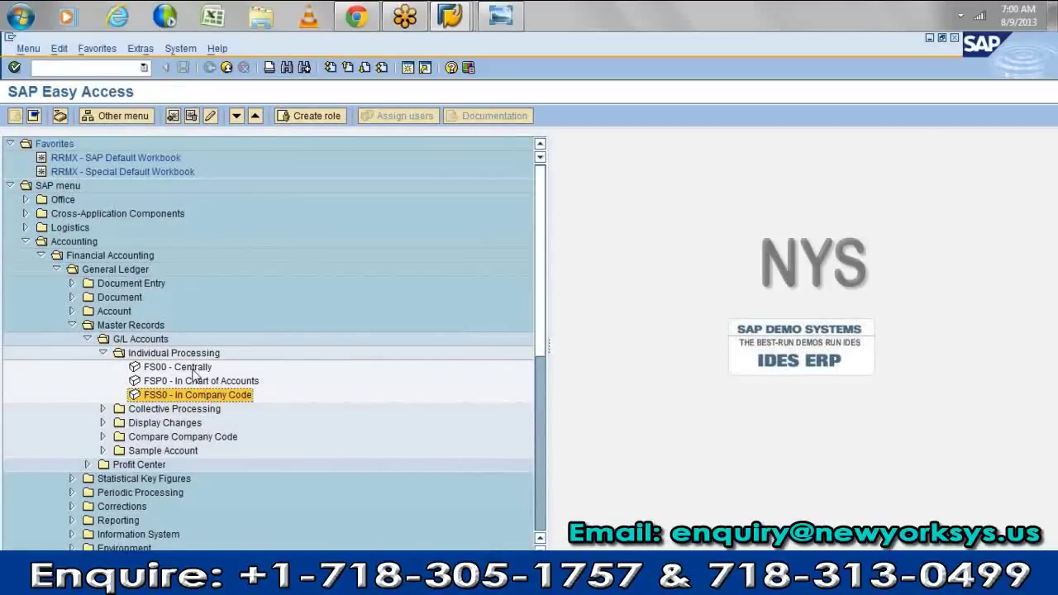
pyautogui.doubleClick(192, 369)
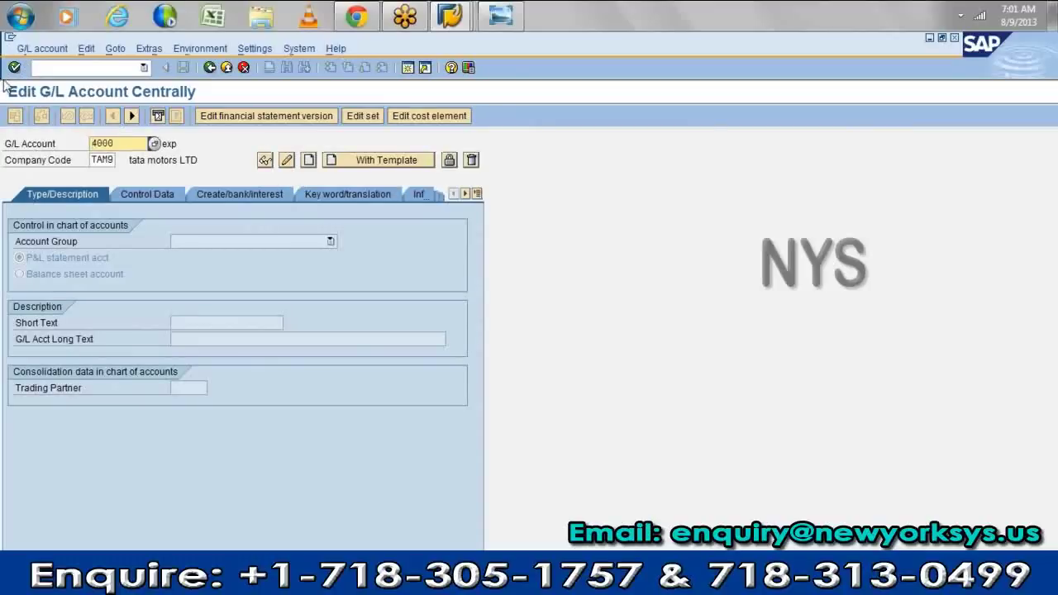
pyautogui.click(256, 48)
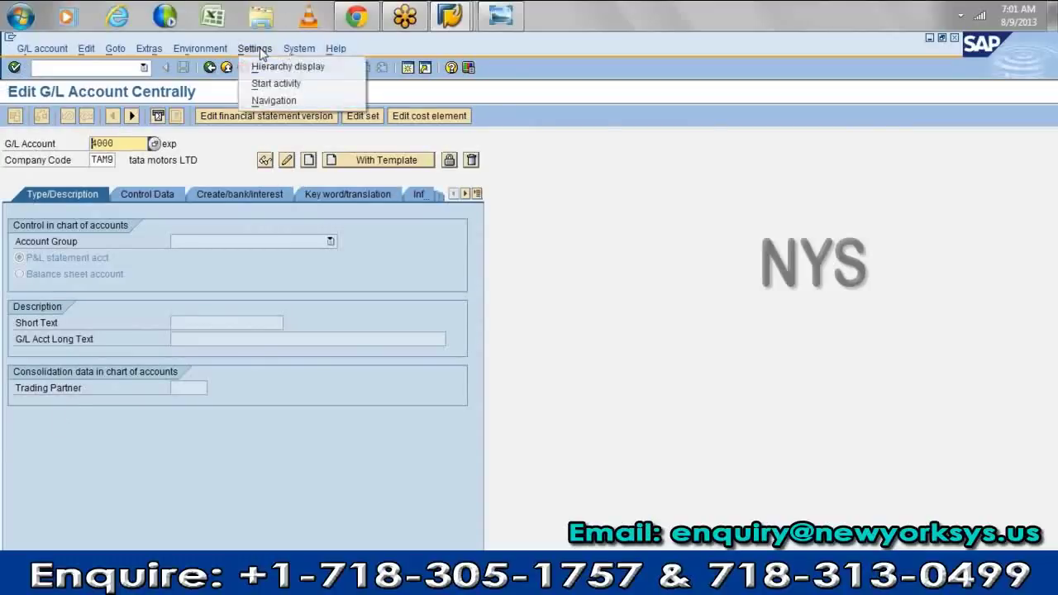
pyautogui.click(269, 69)
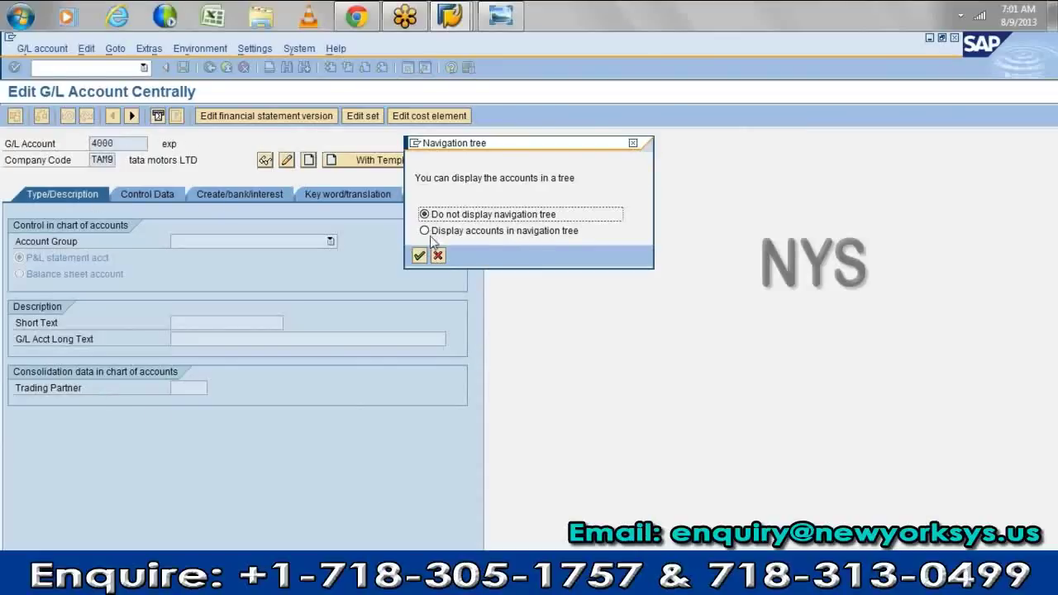
pyautogui.click(424, 232)
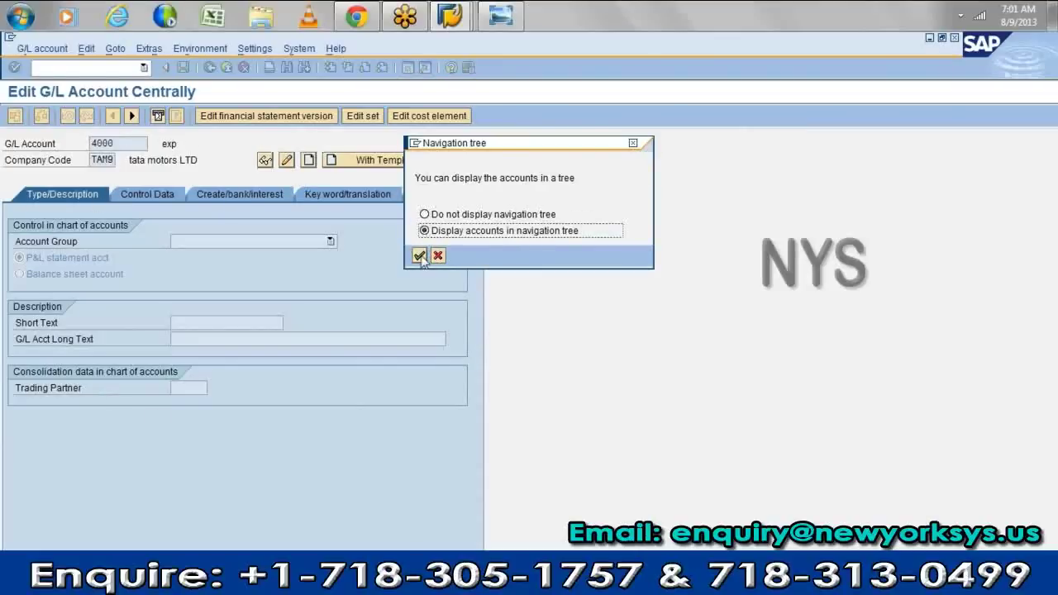
pyautogui.click(419, 256)
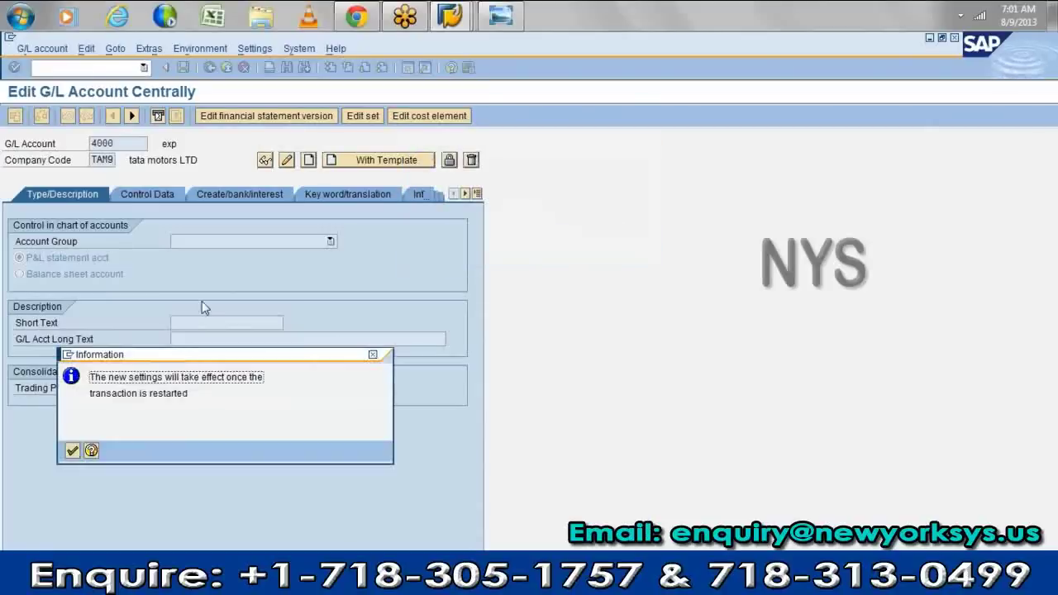
pyautogui.click(72, 451)
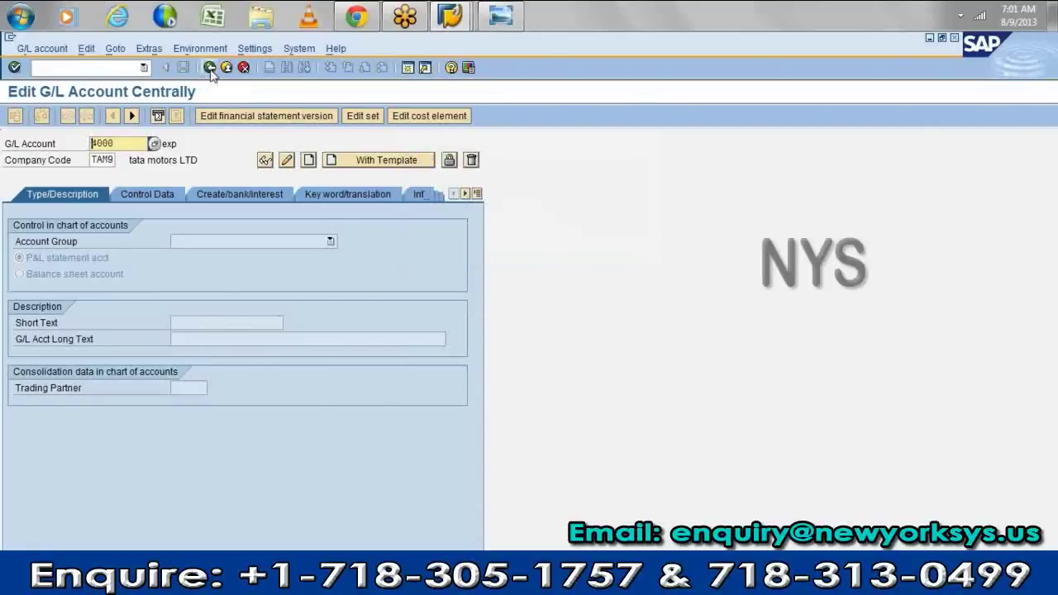
# - Restart FS00 - Centrally and expand the EXPENSES group in the account tree
pyautogui.click(210, 67)
pyautogui.doubleClick(157, 366)
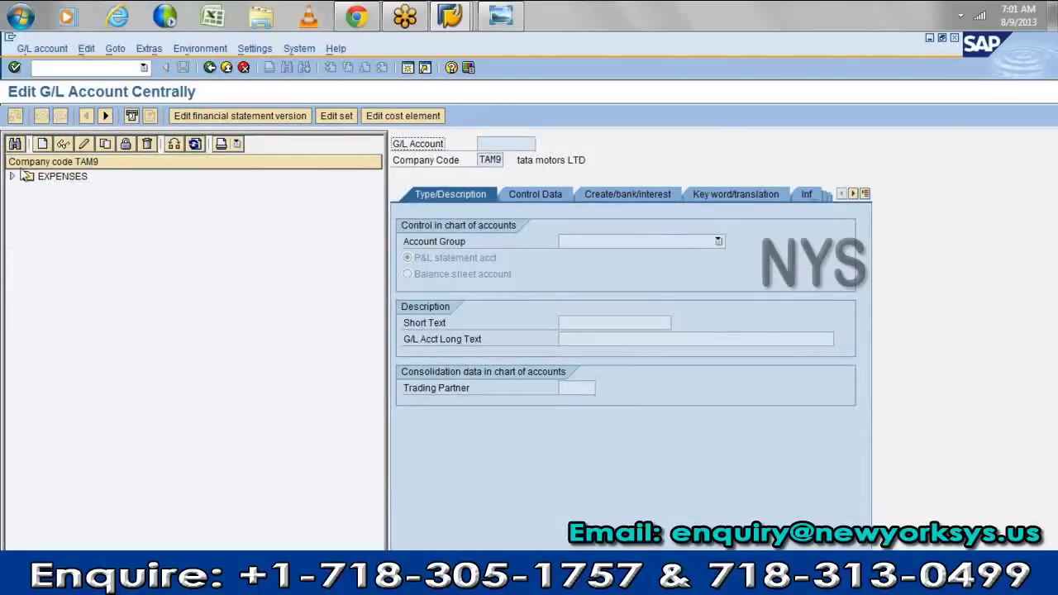
pyautogui.click(11, 176)
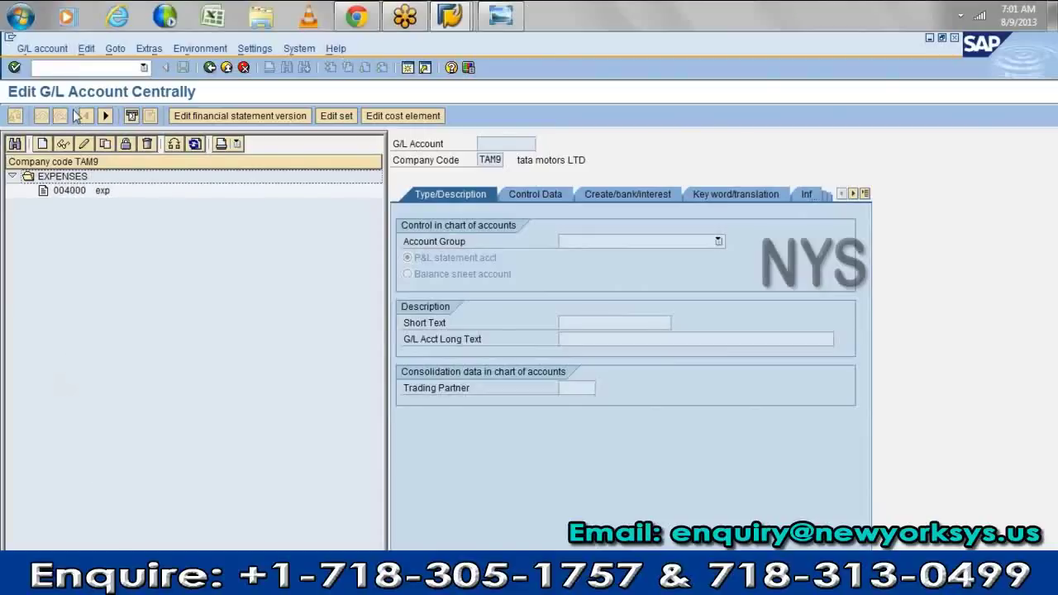
# - Start creating G/L account 2000 in company code TAM9 from the account tree
pyautogui.click(43, 144)
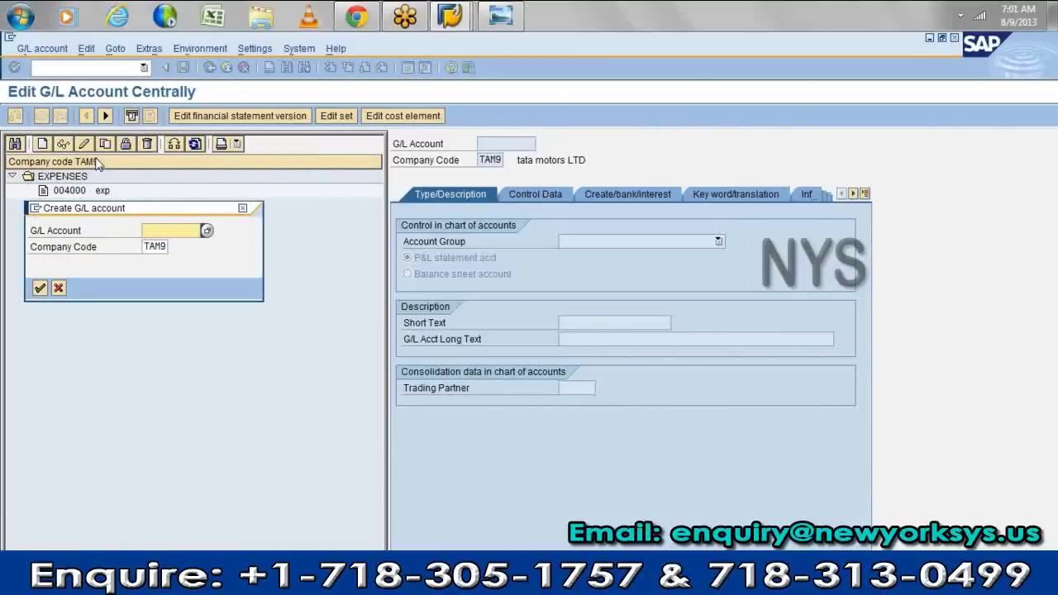
pyautogui.write('22')
pyautogui.write('0')
pyautogui.write('0')
pyautogui.press('Return')
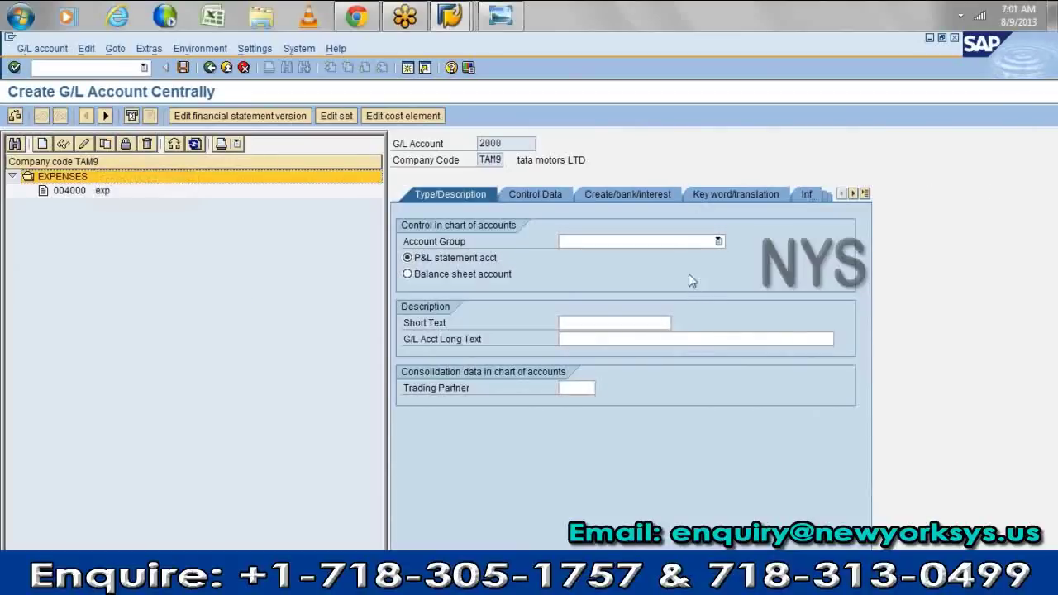
# - Assign account 2000 to account group ASS Asset and classify it as a balance sheet account
pyautogui.click(704, 241)
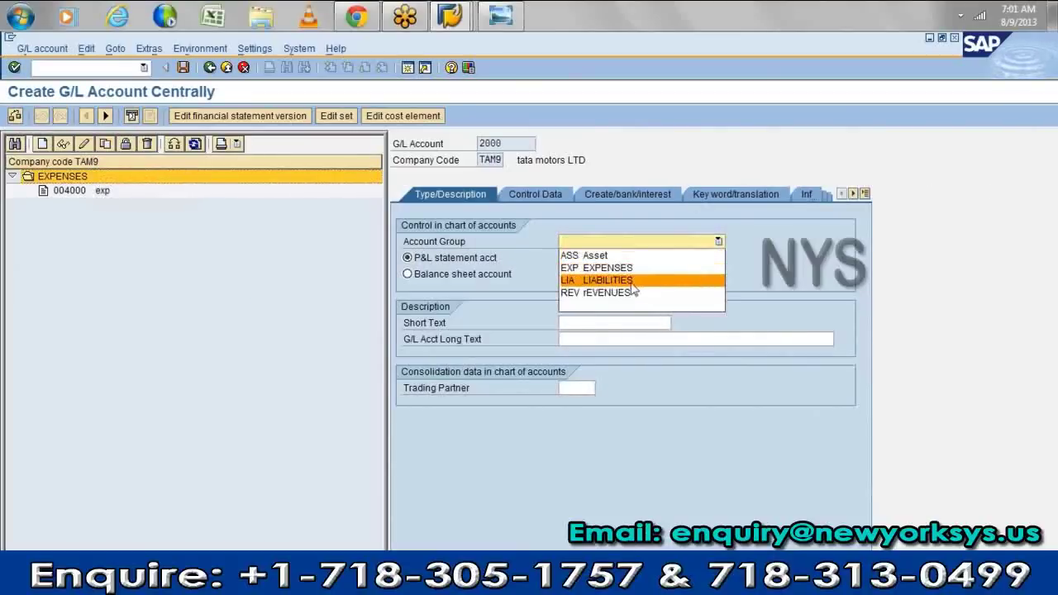
pyautogui.click(588, 256)
pyautogui.click(473, 275)
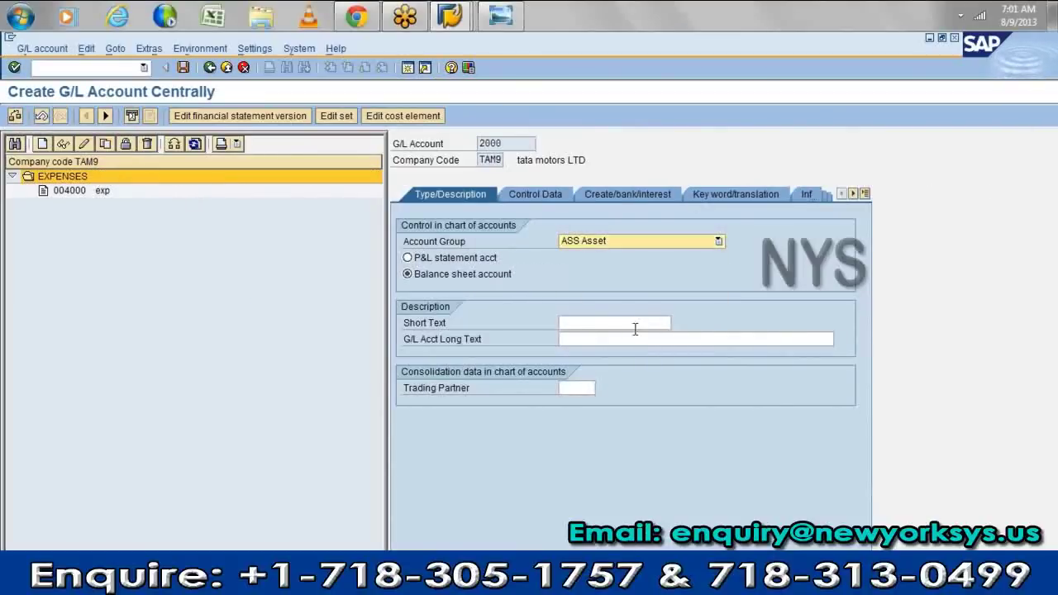
# - Describe account 2000 with short text Cash/bank and a suggested long text starting with c, and bring up its control data
pyautogui.click(633, 322)
pyautogui.write('c')
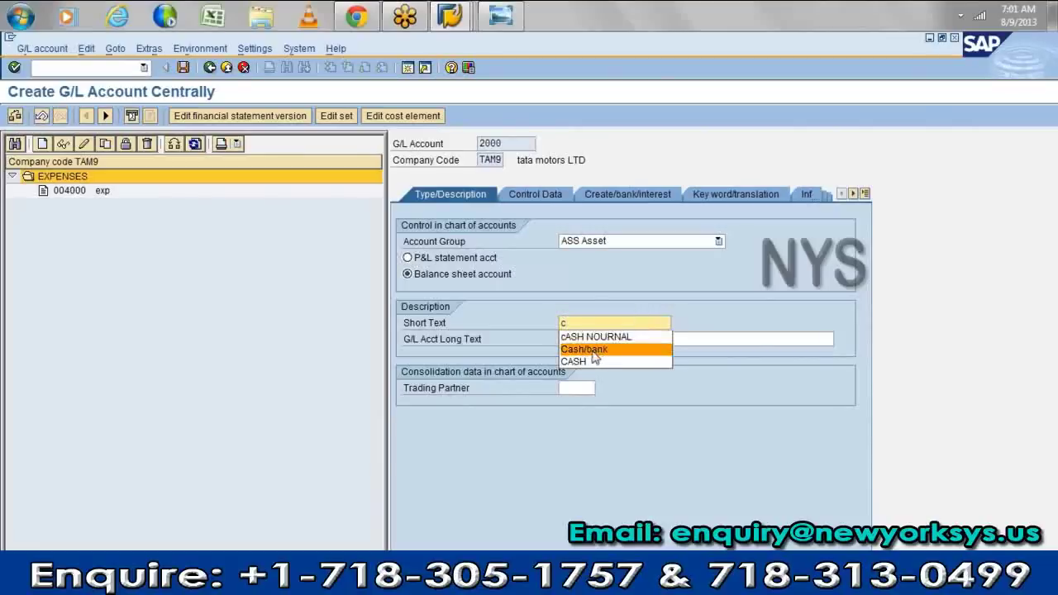
pyautogui.click(593, 351)
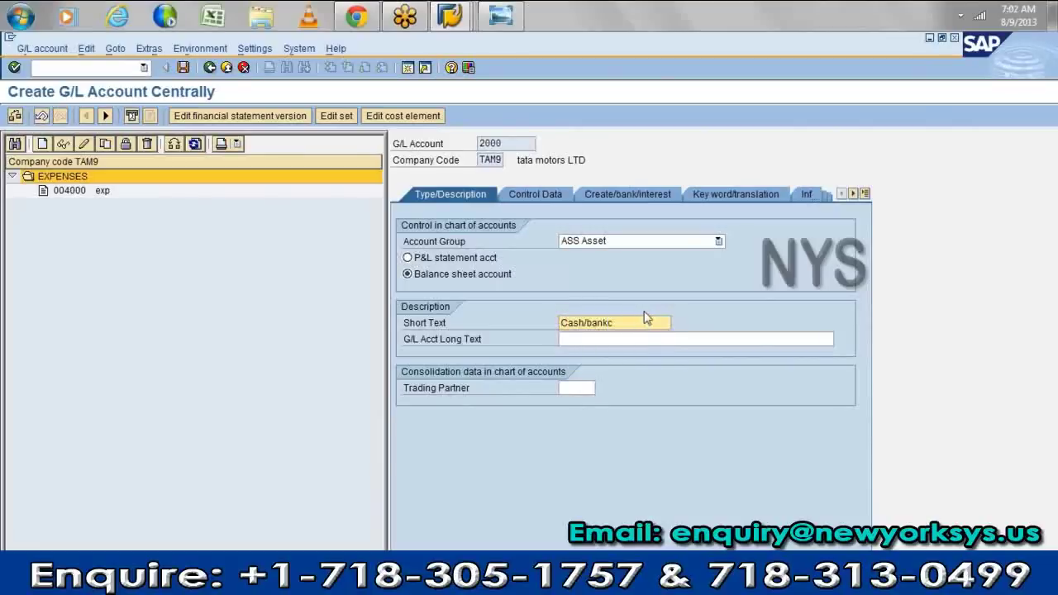
pyautogui.click(653, 338)
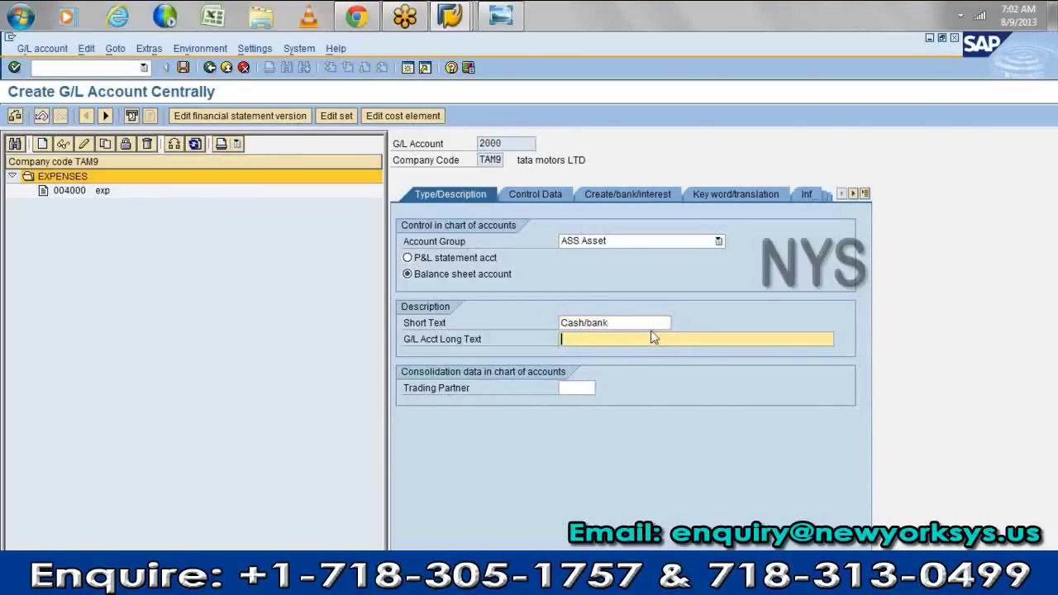
pyautogui.write('c')
pyautogui.click(594, 365)
pyautogui.click(552, 196)
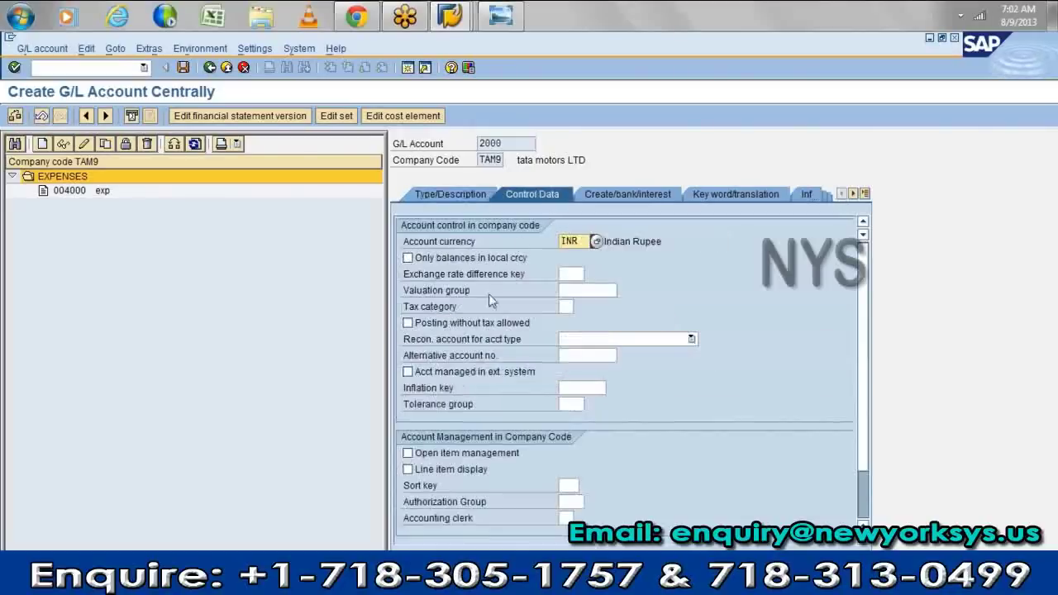
# - Enable line item display for account 2000 and set its sort key to 001
pyautogui.click(470, 469)
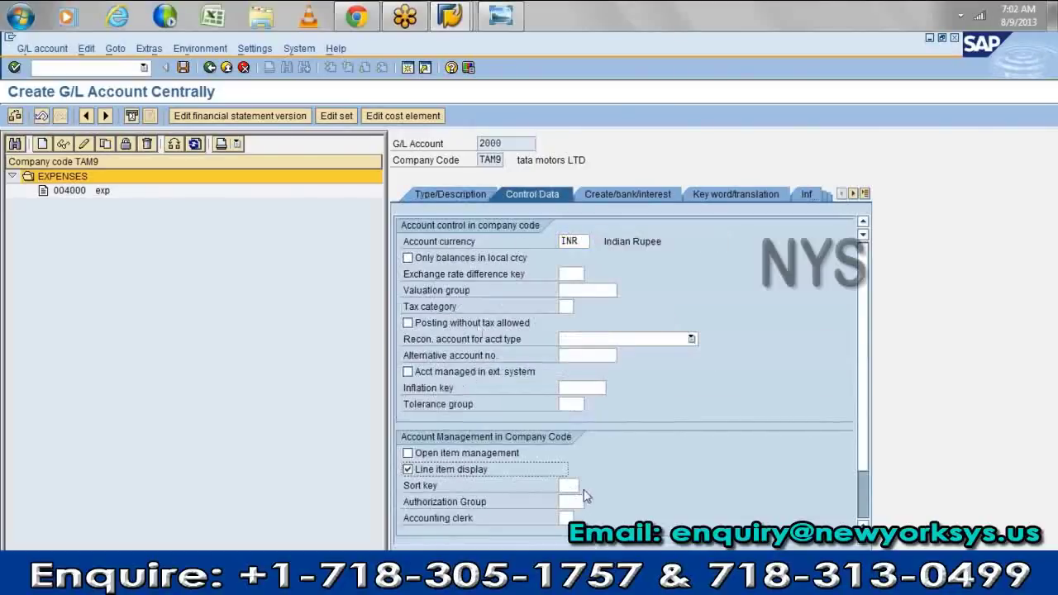
pyautogui.click(572, 485)
pyautogui.click(568, 498)
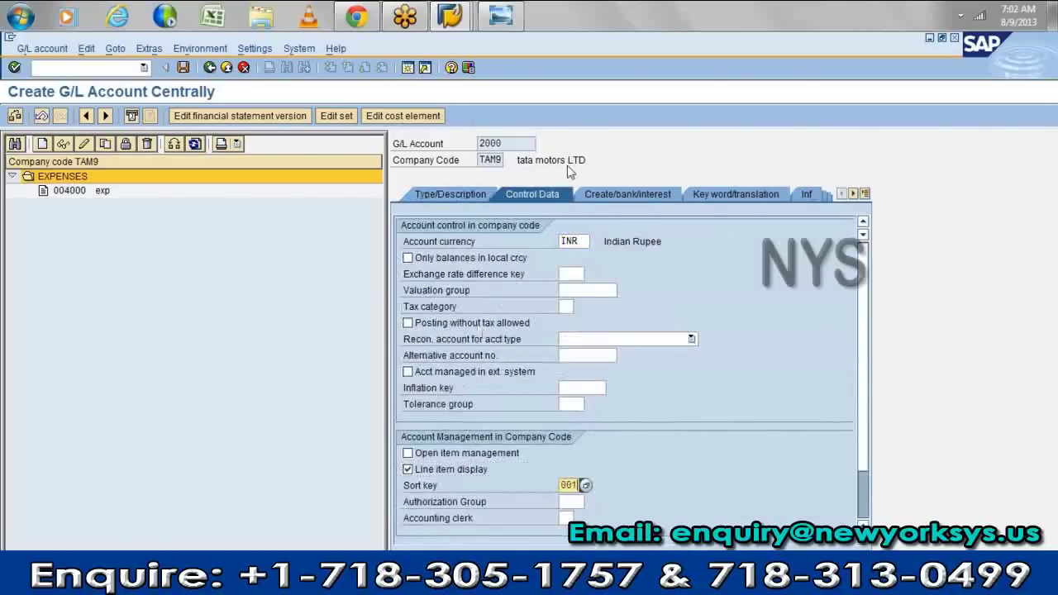
# - Assign field status group G001 to account 2000 and save the account
pyautogui.click(639, 195)
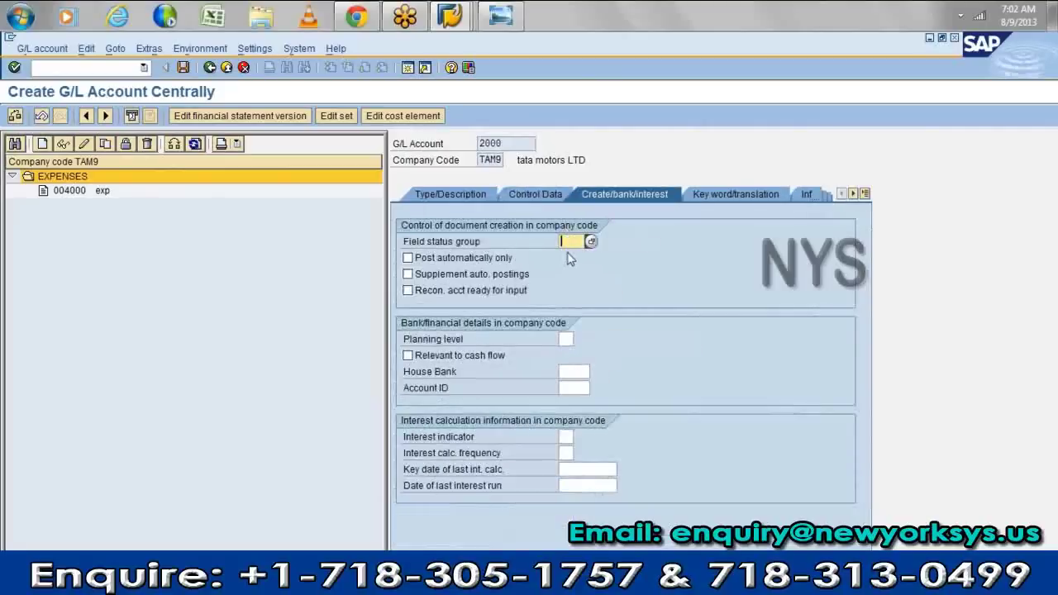
pyautogui.write('G001')
pyautogui.press('Return')
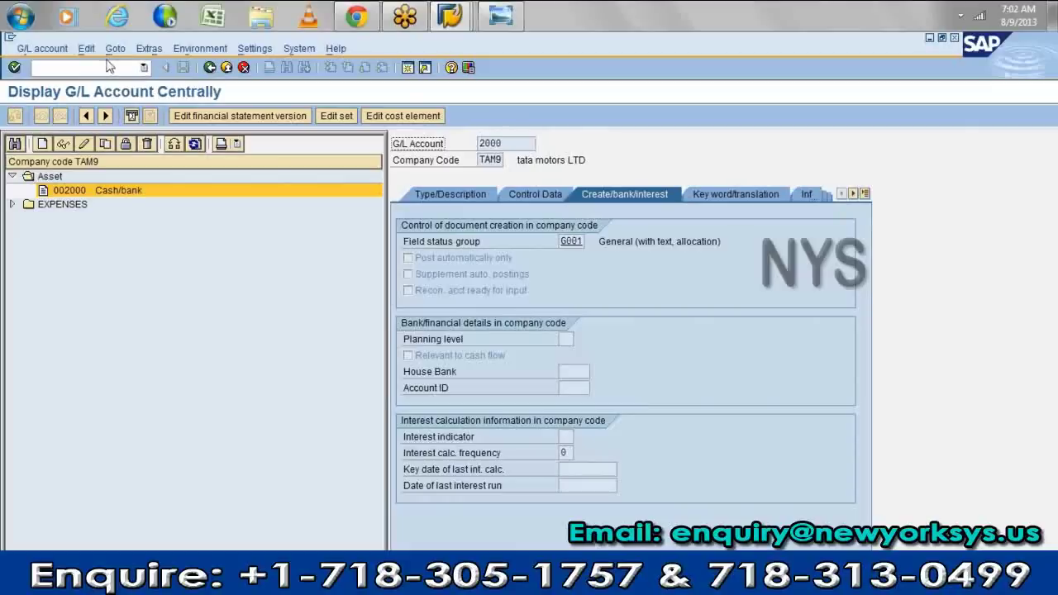
# - Switch account 2000 to change mode and return it to display mode
pyautogui.click(84, 145)
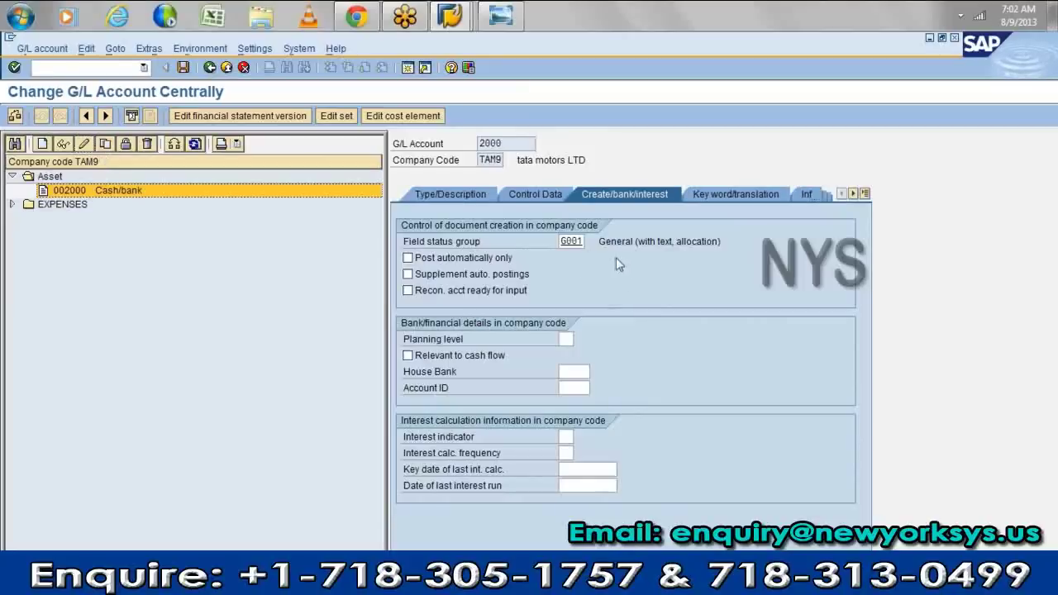
pyautogui.click(64, 146)
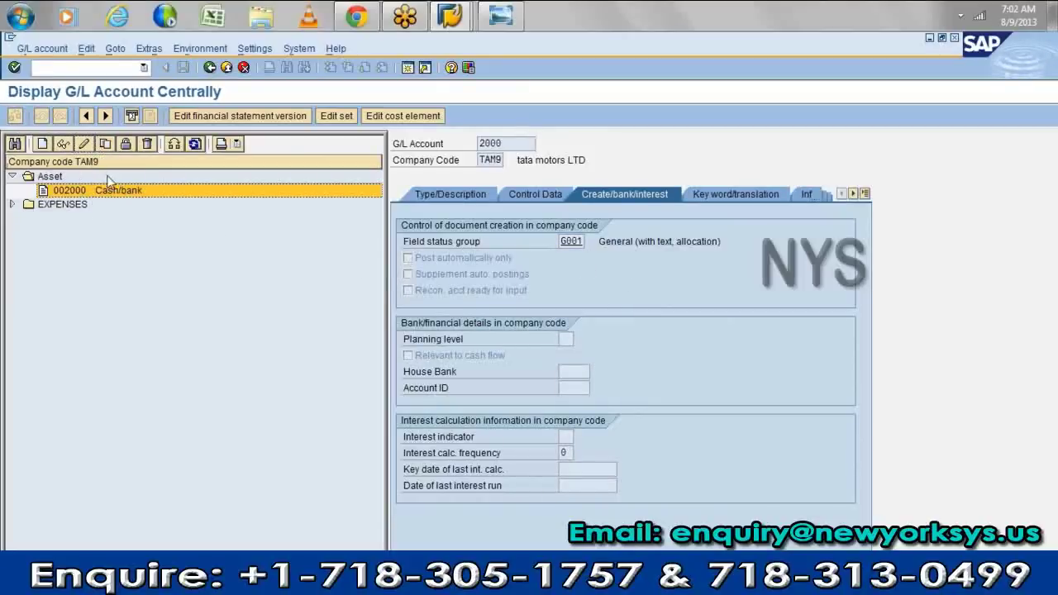
# - Copy account 4000 from the EXPENSES group as the template for new G/L account 4001 in company code TAM9
pyautogui.click(52, 205)
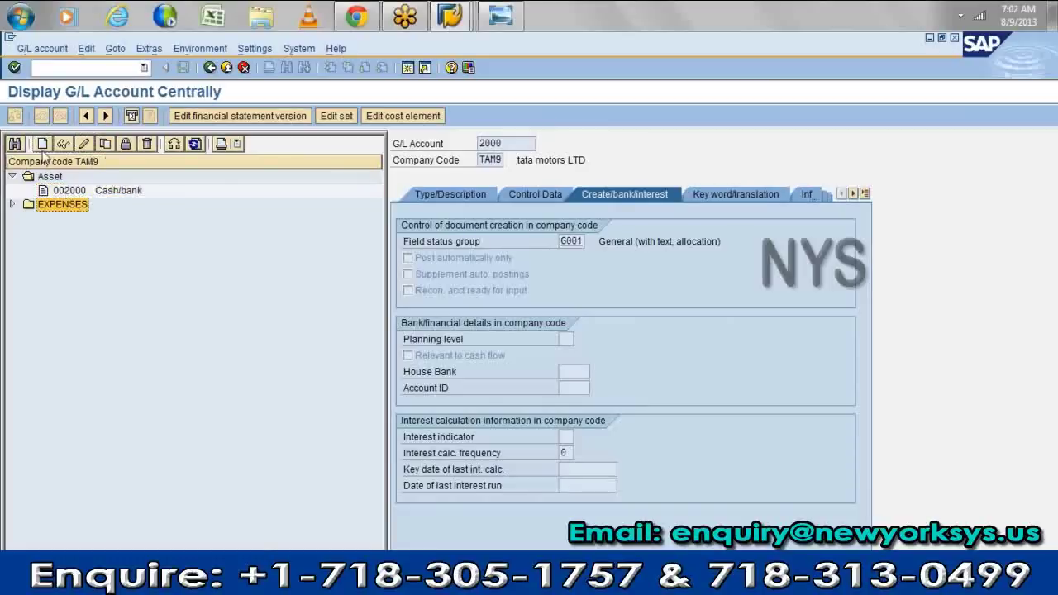
pyautogui.click(12, 204)
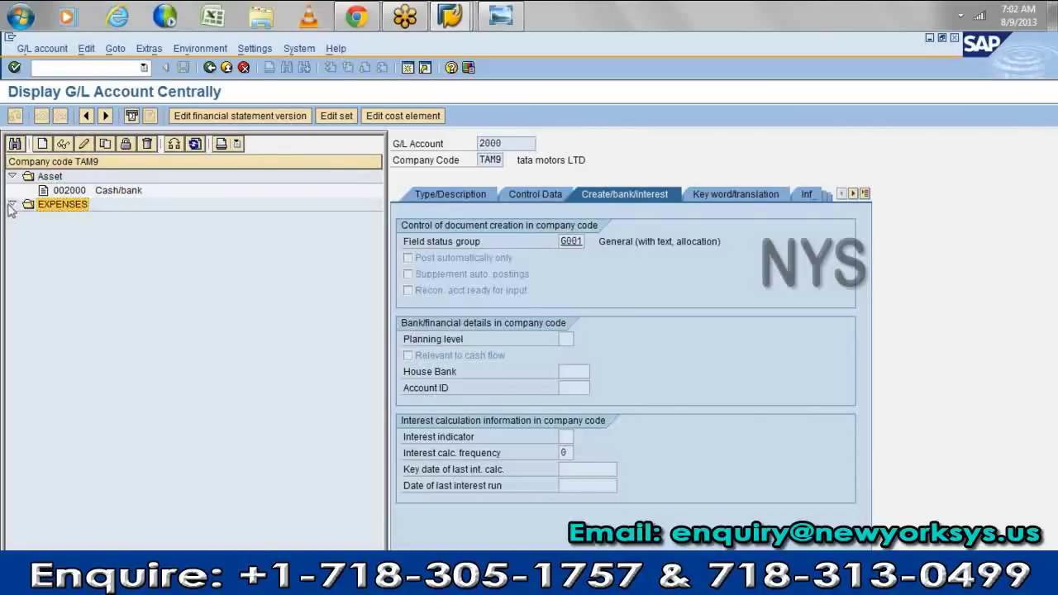
pyautogui.click(68, 219)
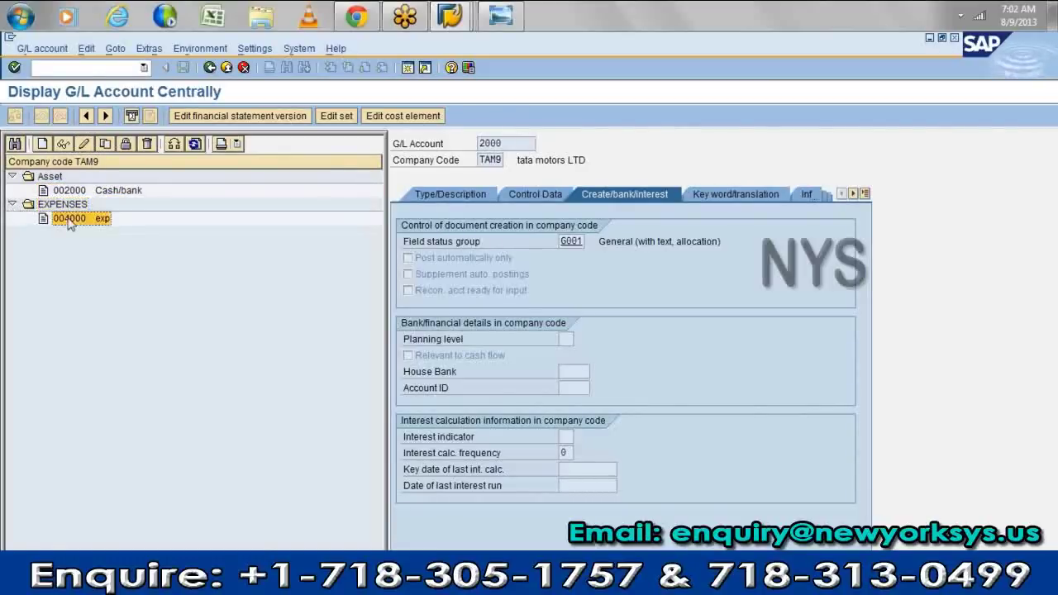
pyautogui.click(105, 144)
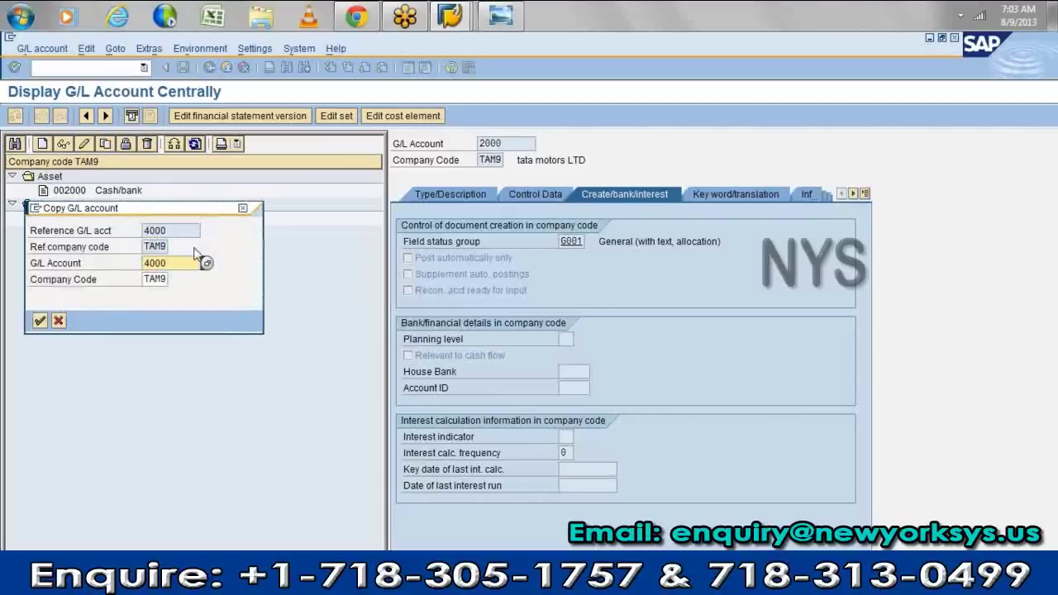
pyautogui.write('4001')
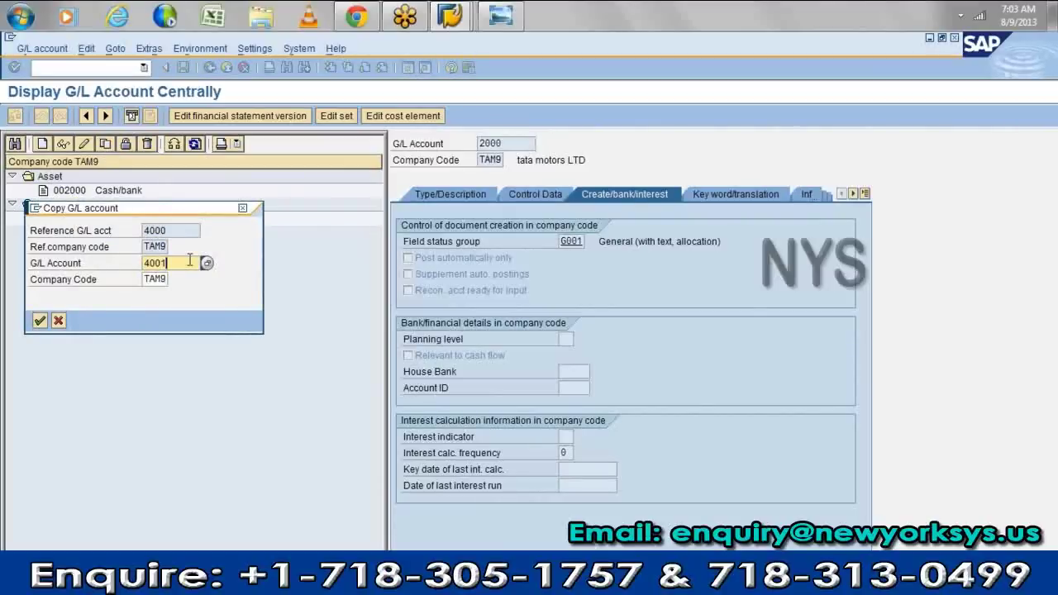
pyautogui.press('Return')
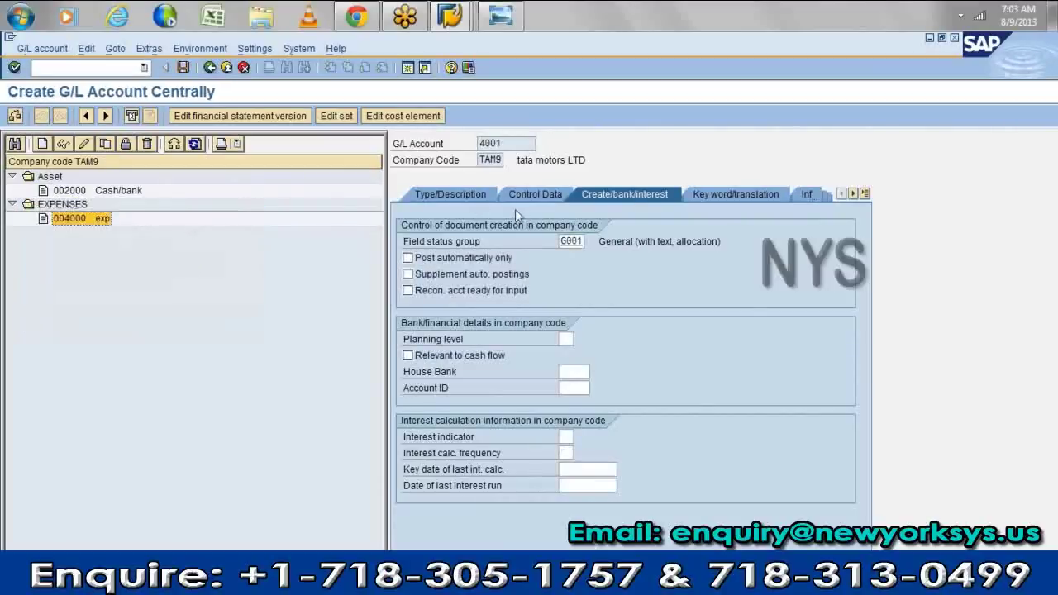
# - Review the control data of account 4001 and replace its short text with Salaries
pyautogui.click(528, 198)
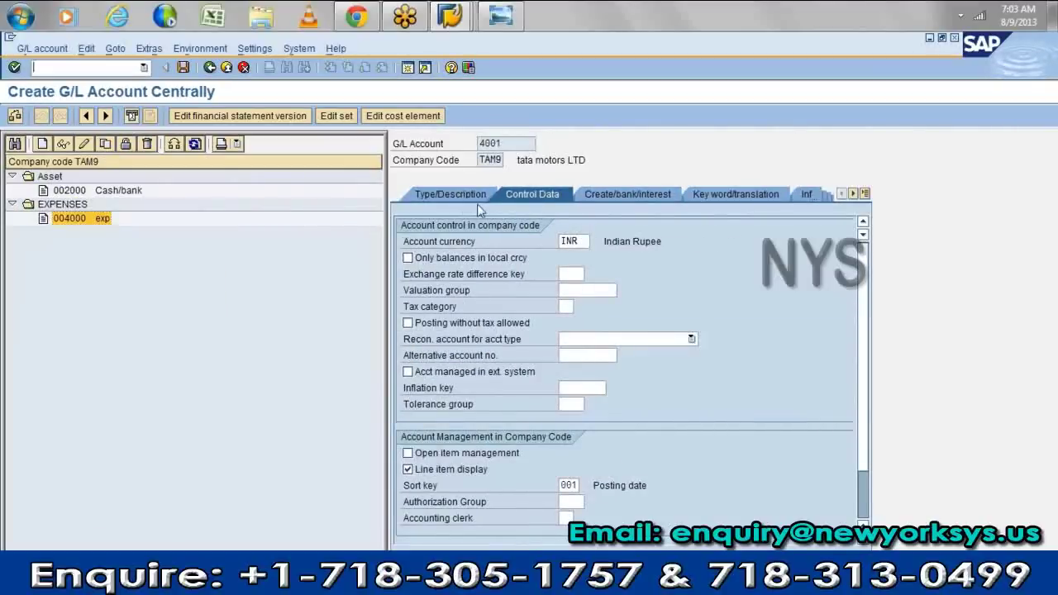
pyautogui.click(462, 197)
pyautogui.click(606, 326)
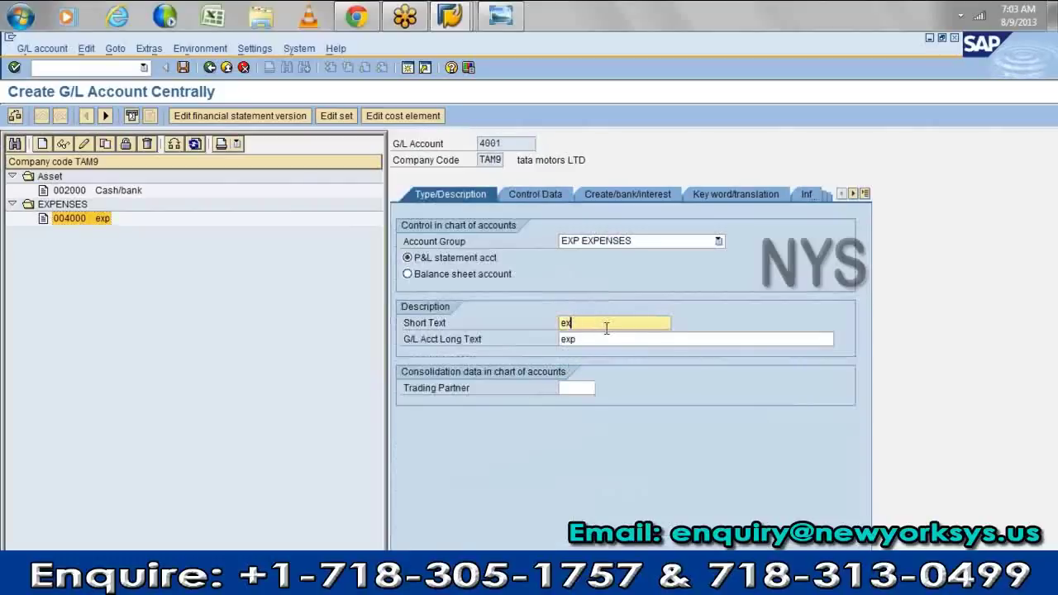
pyautogui.press('BackSpace')
pyautogui.press('BackSpace')
pyautogui.write('sa')
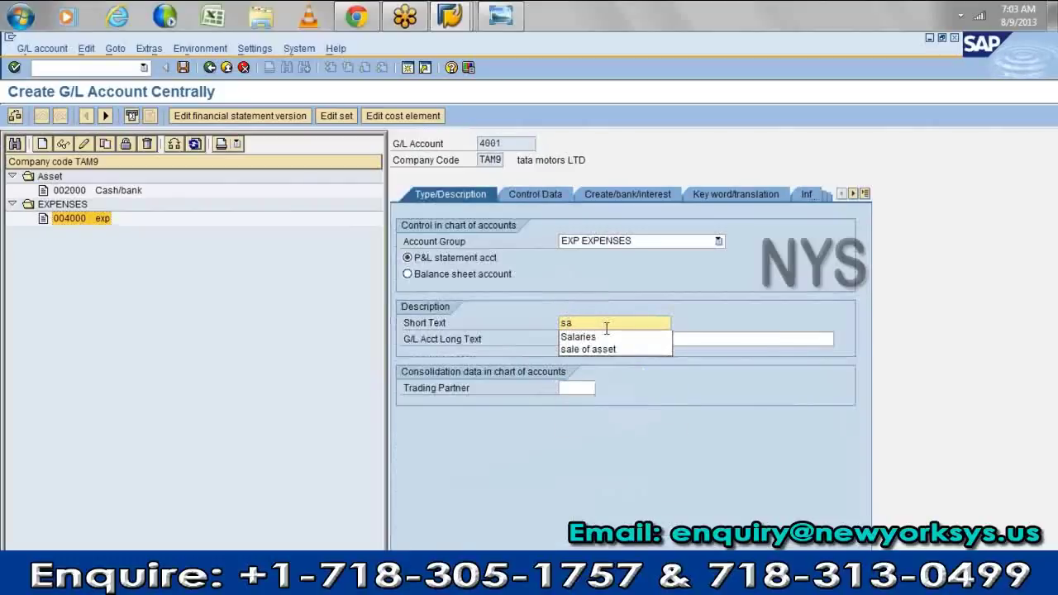
pyautogui.press('Down')
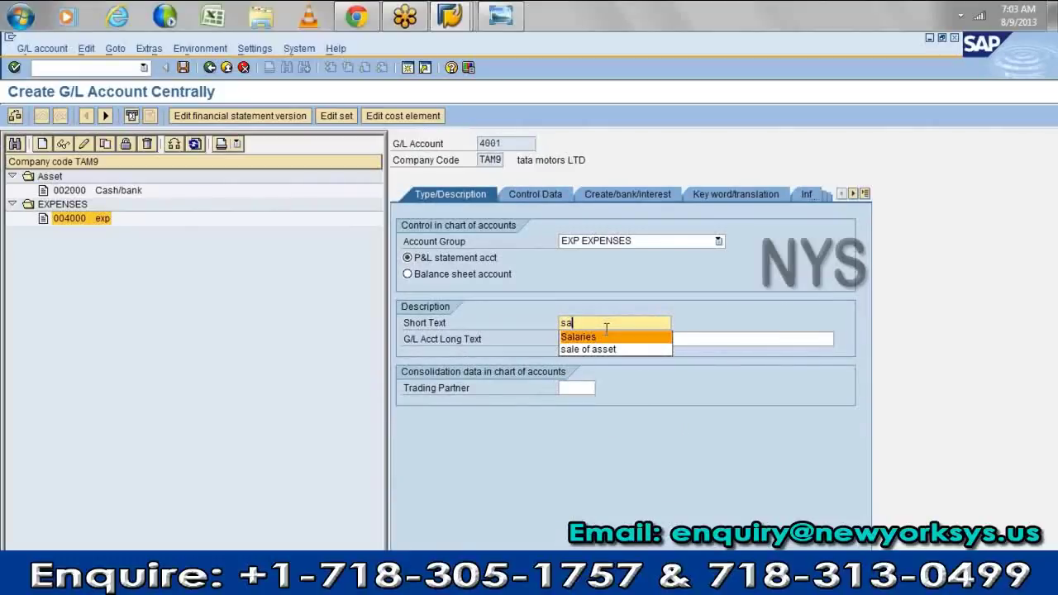
pyautogui.press('Return')
# - Set the long text of account 4001 to Salaries and save the account
pyautogui.press('Tab')
pyautogui.write('s')
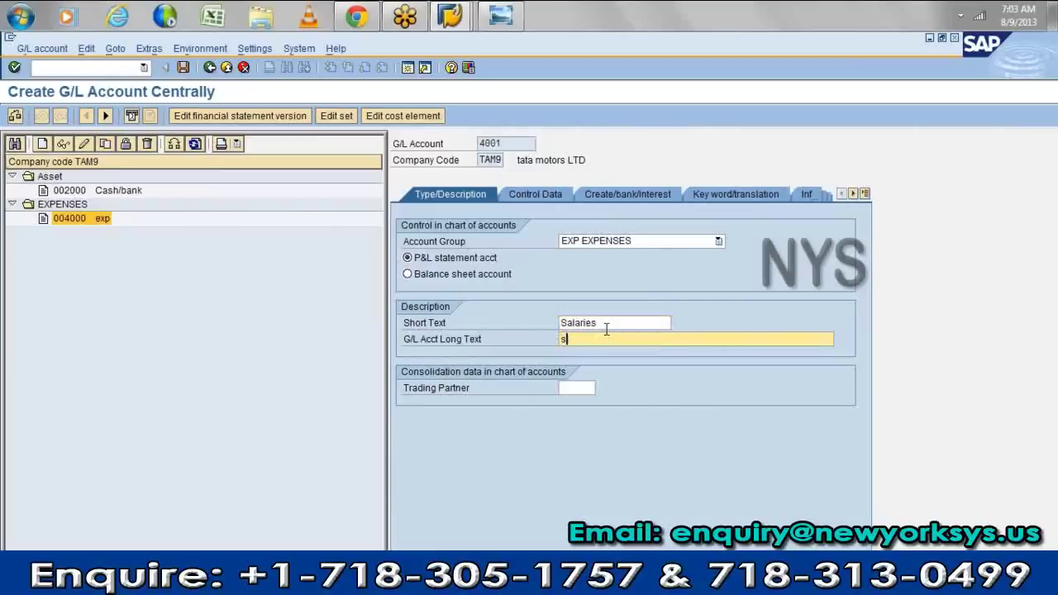
pyautogui.press('Down')
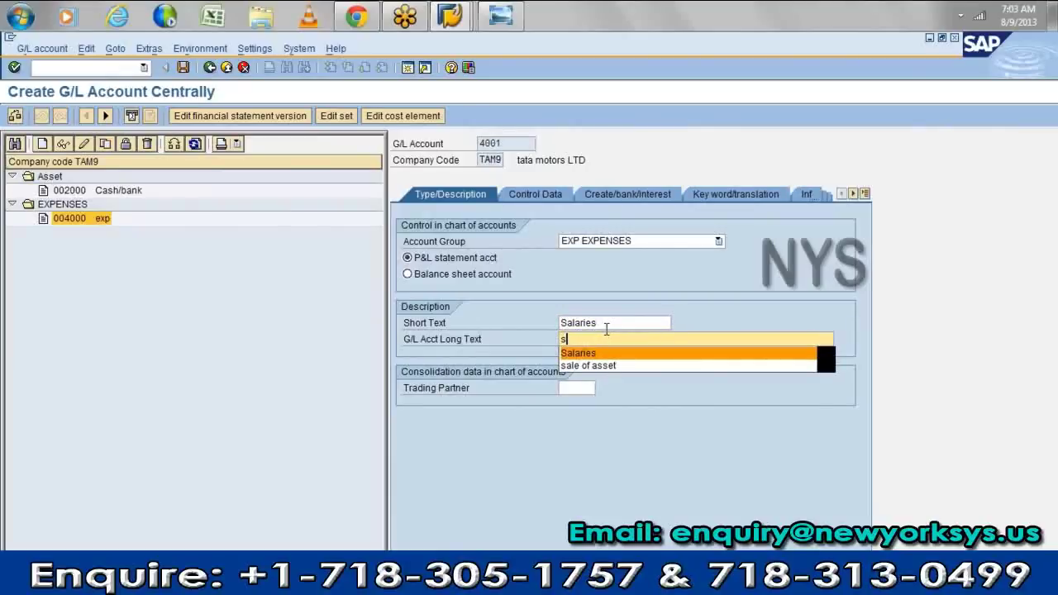
pyautogui.press('Return')
pyautogui.hotkey('ctrl', 's')
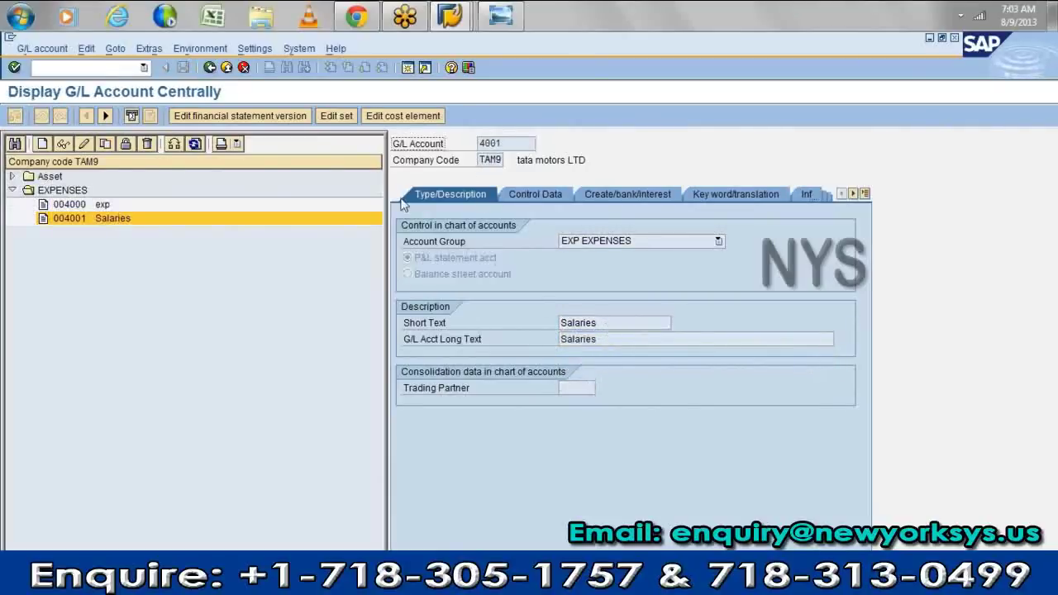
# - View the block settings of account 4001 and leave central G/L account maintenance without blocking anything
pyautogui.click(128, 146)
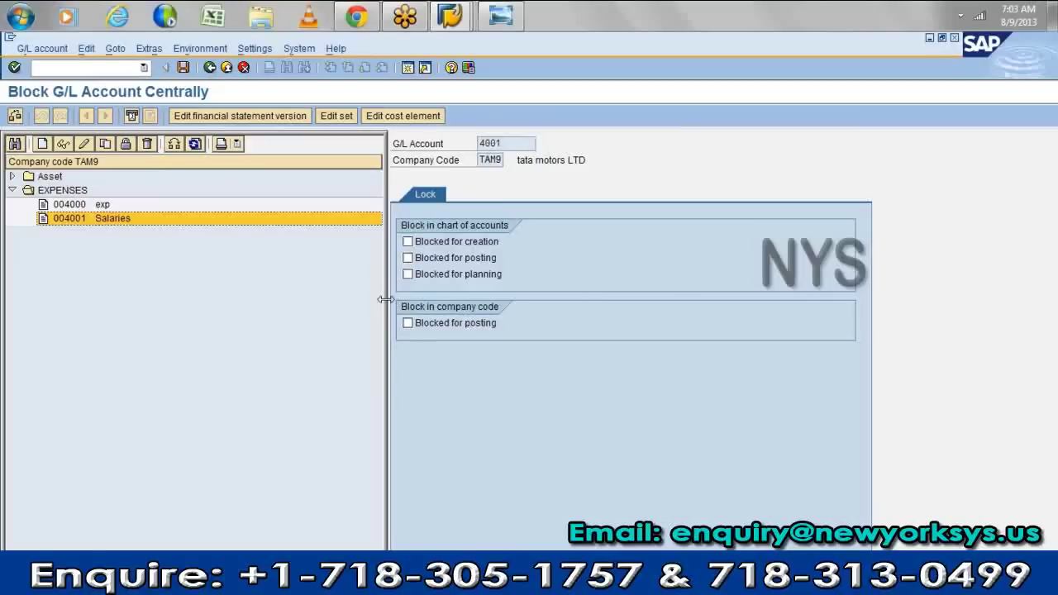
pyautogui.click(210, 67)
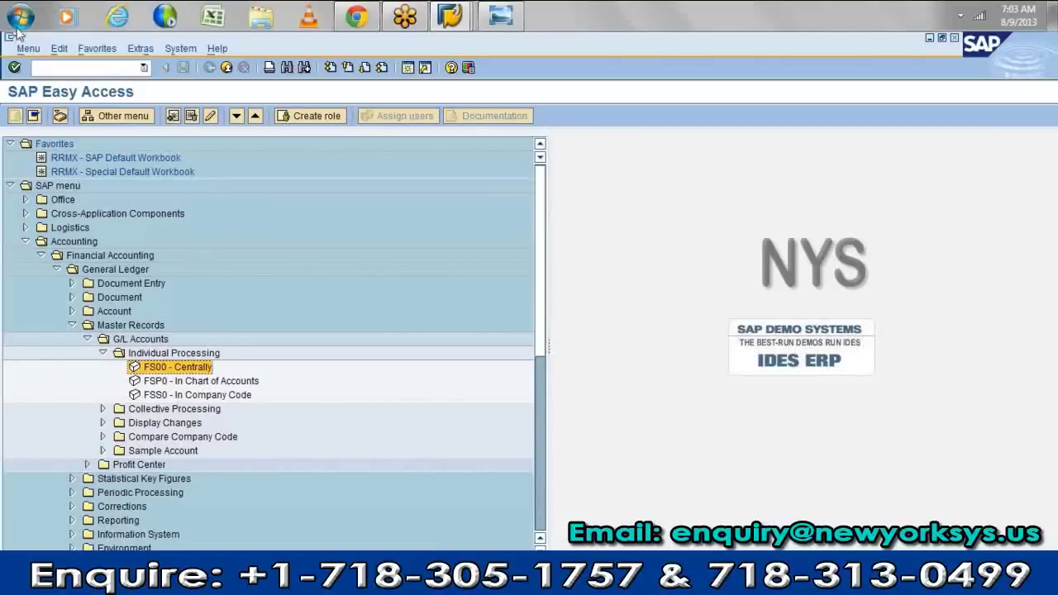
# - Start a G/L account posting and set the document date to 08.08.2013
pyautogui.click(59, 69)
pyautogui.write('/nfs00')
pyautogui.press('Return')
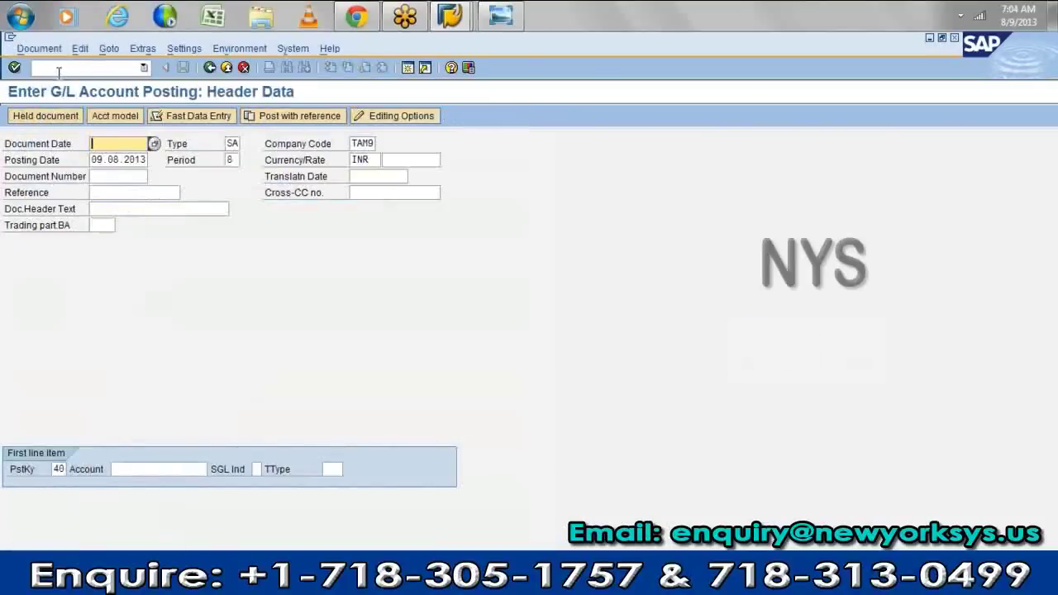
pyautogui.press('Down')
pyautogui.press('Down')
pyautogui.press('Return')
# - Set the posting's company code to tsl in the document header
pyautogui.press('Tab')
pyautogui.press('Tab')
pyautogui.press('Down')
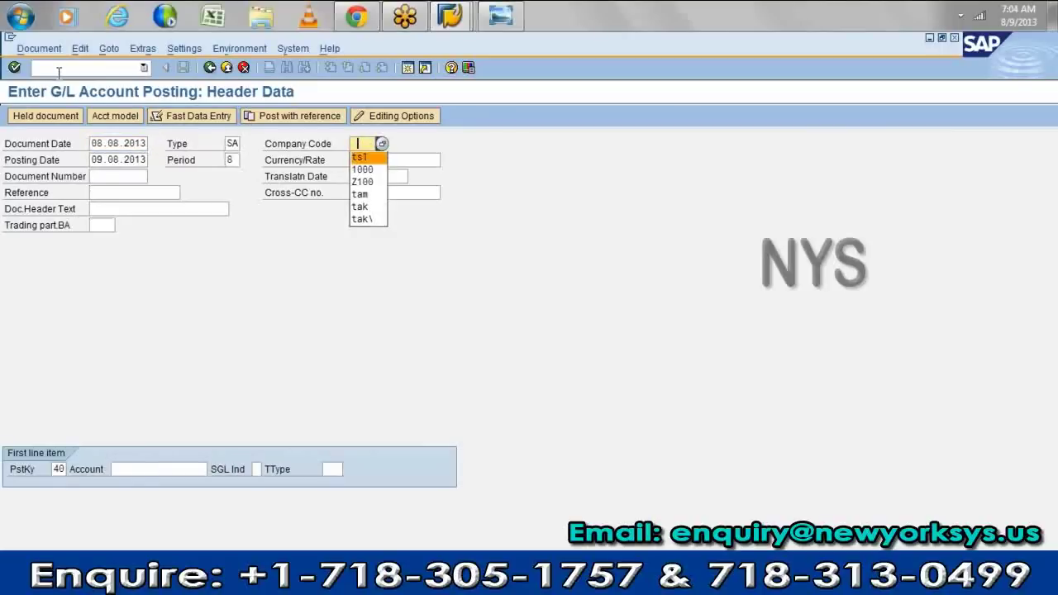
pyautogui.press('Return')
pyautogui.press('Tab')
pyautogui.press('Tab')
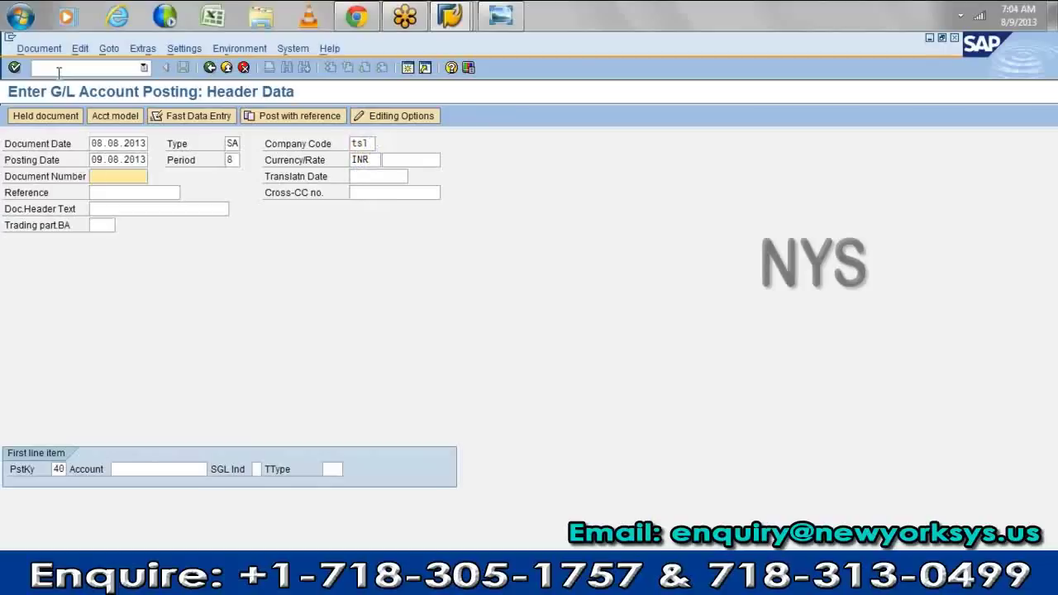
# - Remove the last digit of the month in the posting date
pyautogui.press('Tab')
pyautogui.hotkey('shift', 'Tab')
pyautogui.hotkey('shift', 'Tab')
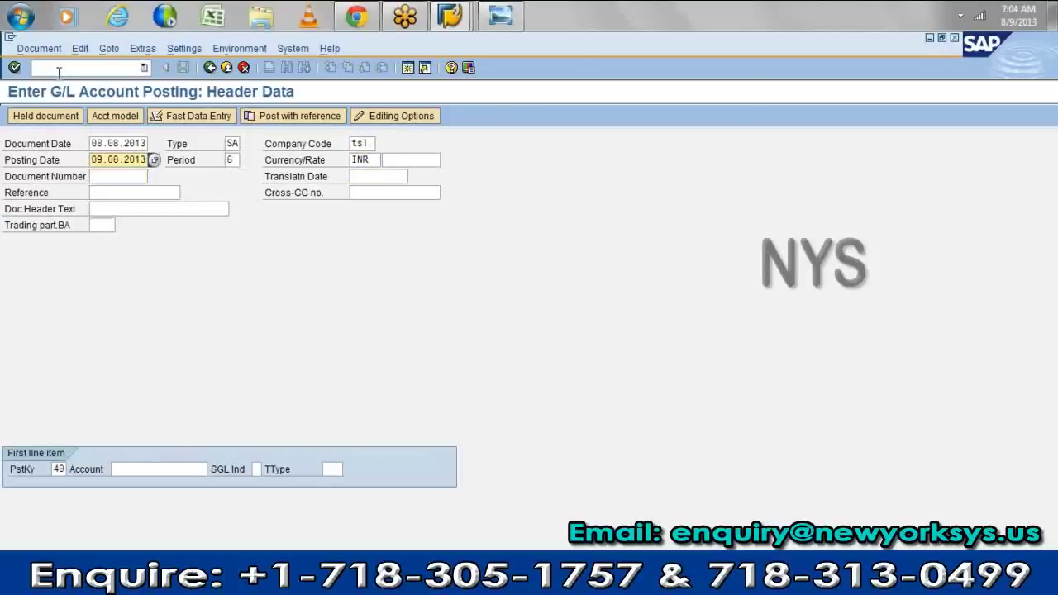
pyautogui.press('Tab')
pyautogui.hotkey('shift', 'Tab')
pyautogui.press('BackSpace')
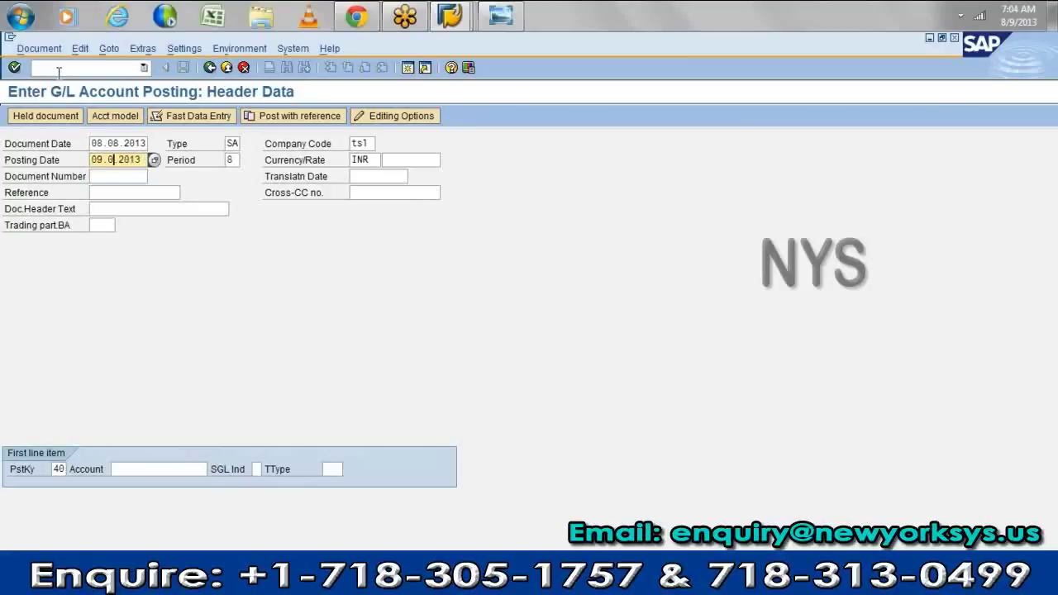
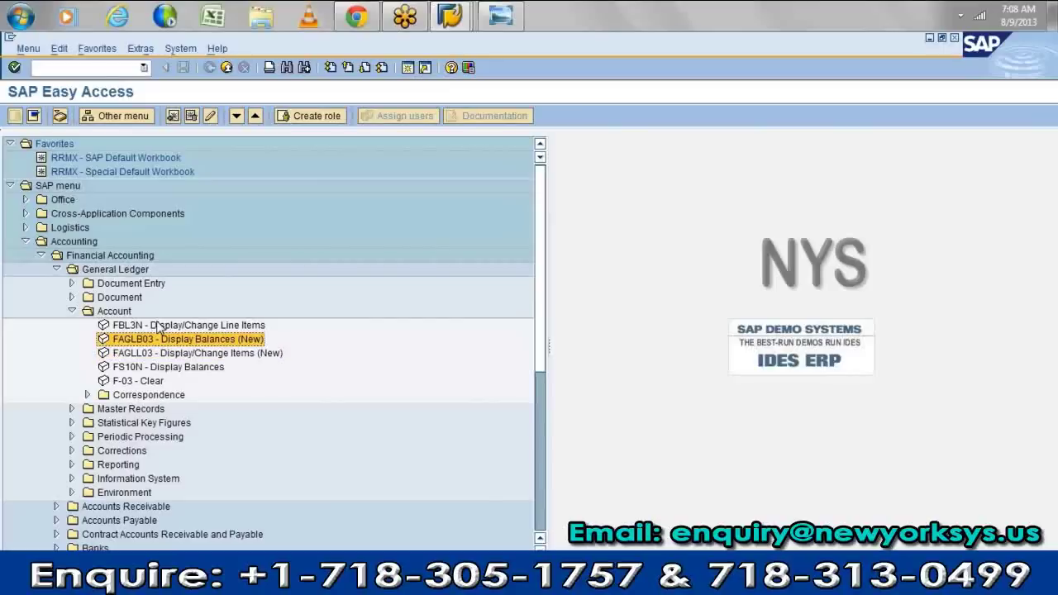
# - Open FAGLL03 - Display/Change Items (New) from the General Ledger account functions
pyautogui.click(158, 326)
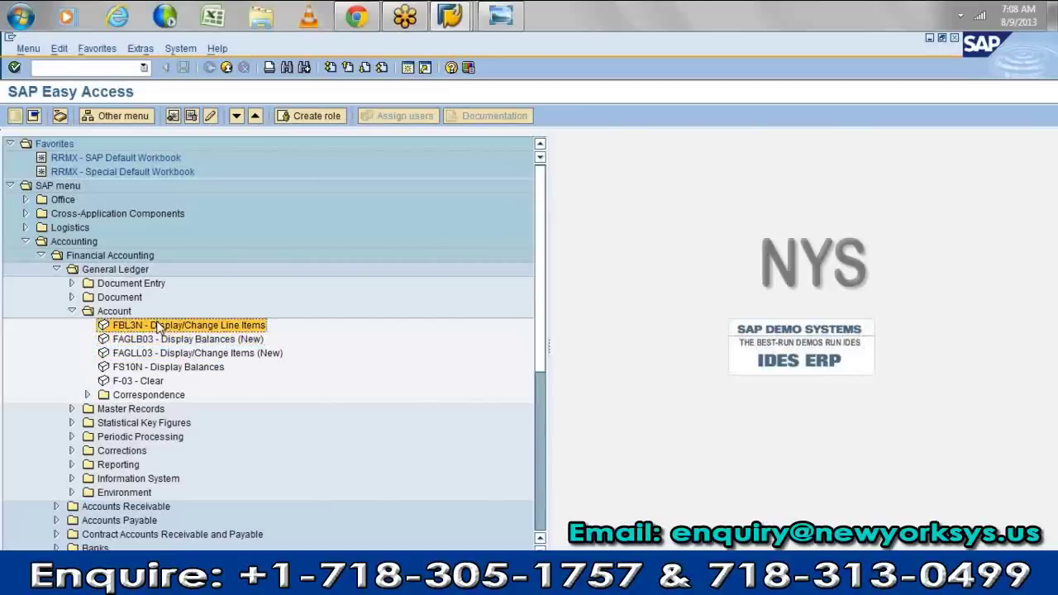
pyautogui.press('Down')
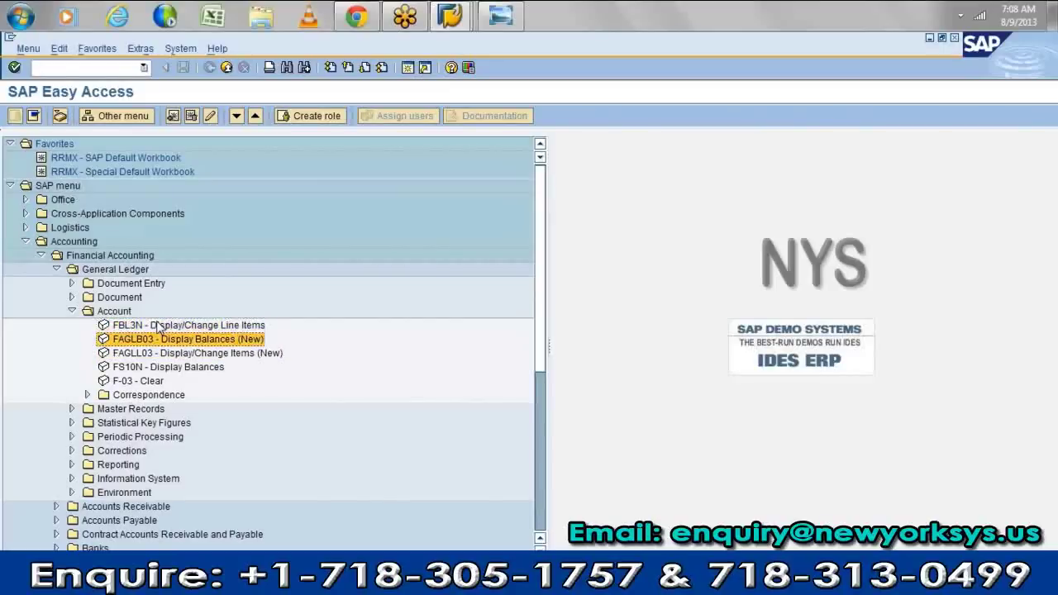
pyautogui.press('Down')
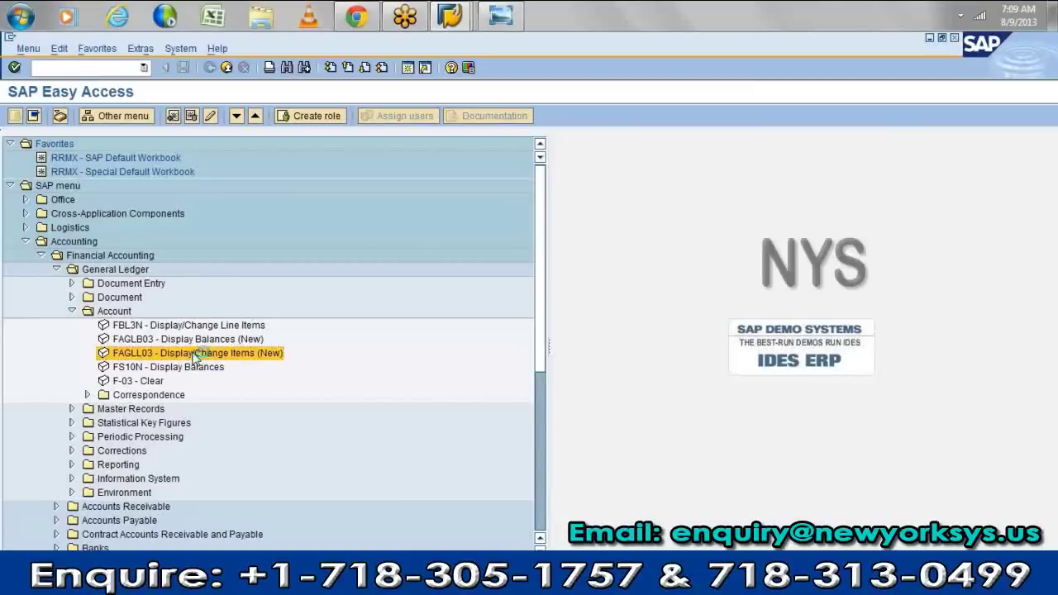
pyautogui.press('Return')
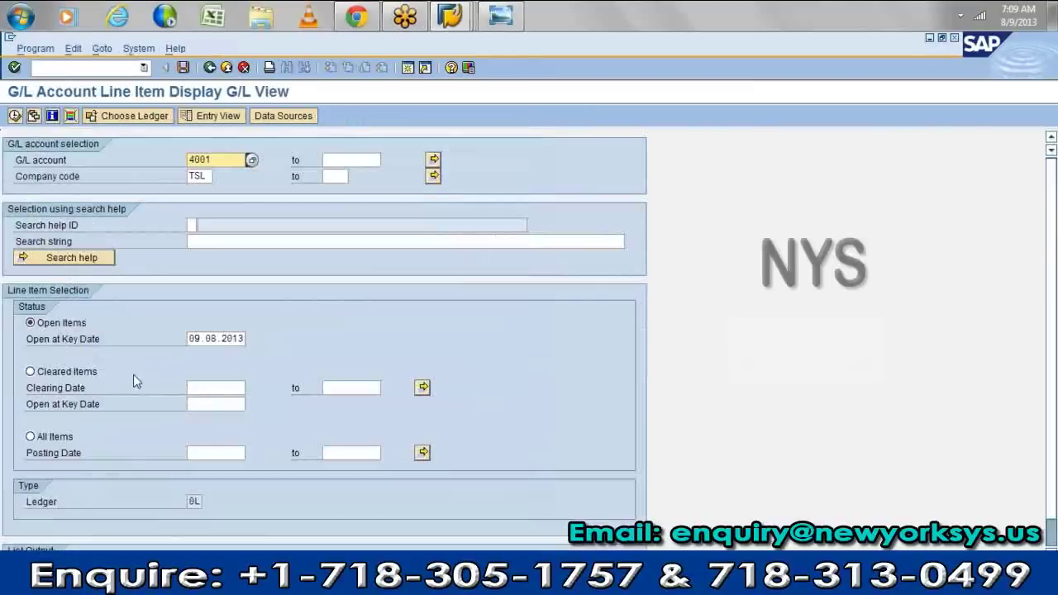
# - Select all items of account 4001 with posting dates from 09.08.2013 to 09.08.2013
pyautogui.click(65, 438)
pyautogui.click(231, 455)
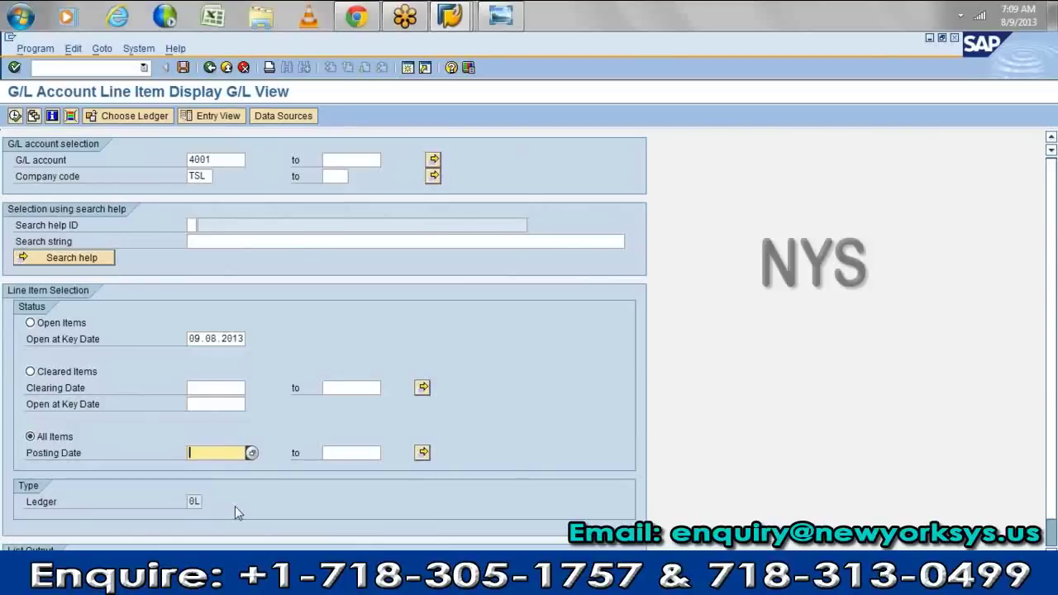
pyautogui.press('F8')
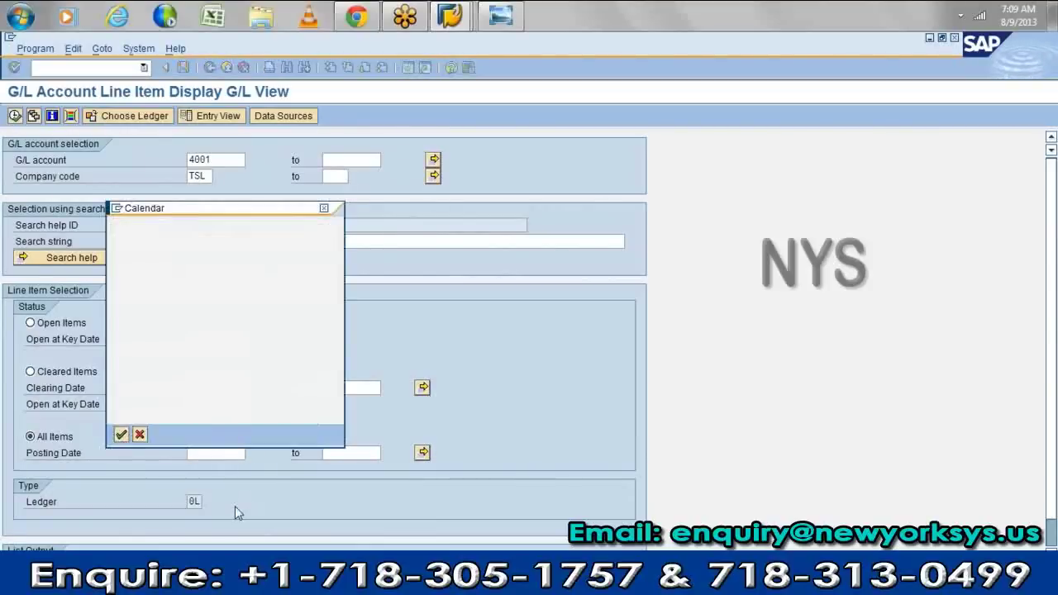
pyautogui.press('Return')
pyautogui.press('Tab')
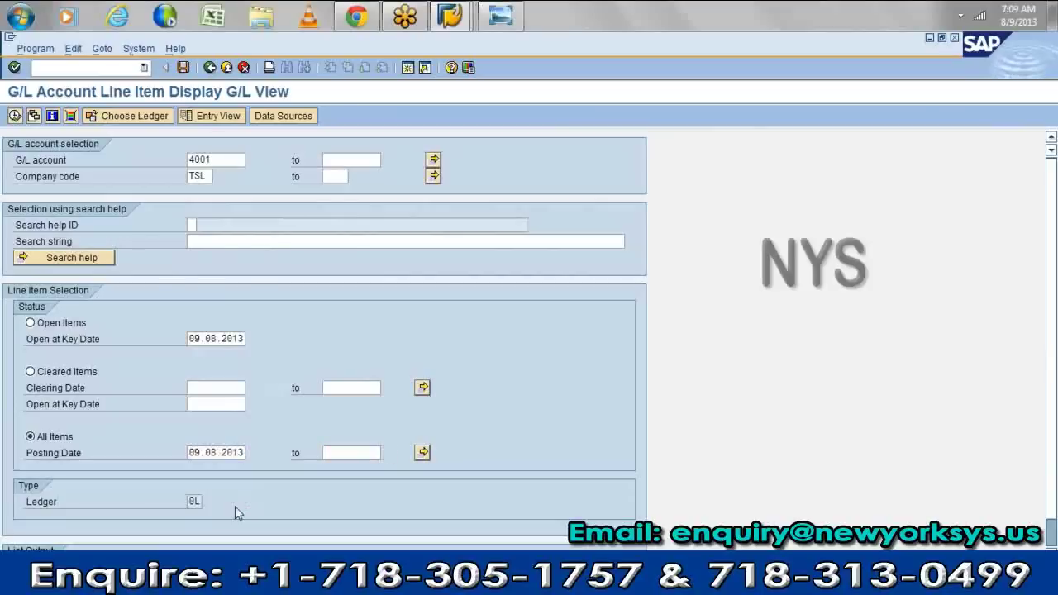
pyautogui.press('F4')
pyautogui.press('Return')
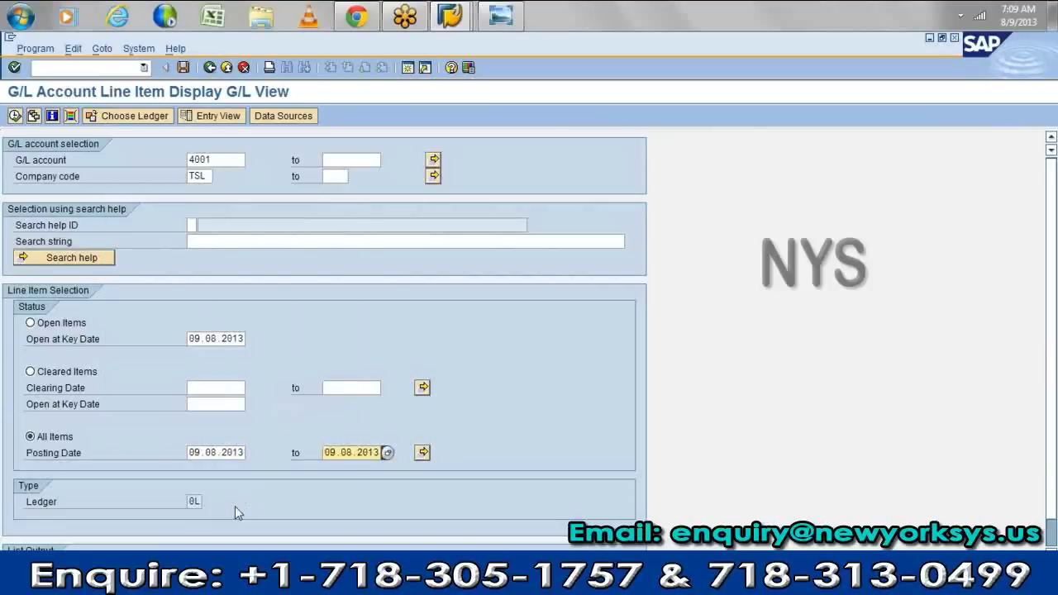
# - Clear the G/L account restriction and display the line items of all accounts in company code TSL
pyautogui.click(232, 159)
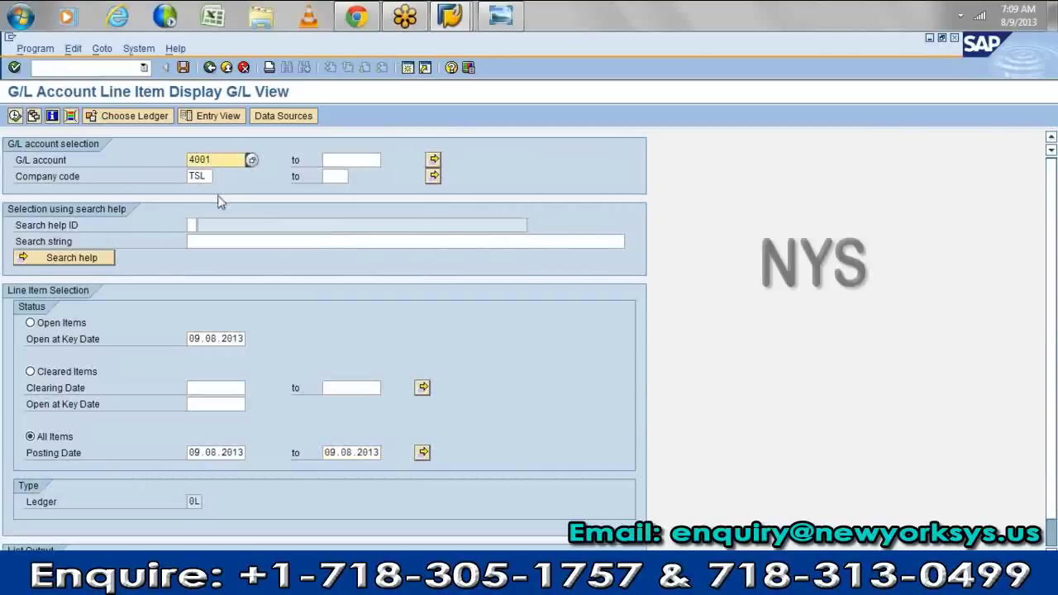
pyautogui.press('BackSpace')
pyautogui.press('BackSpace')
pyautogui.press('BackSpace')
pyautogui.press('BackSpace')
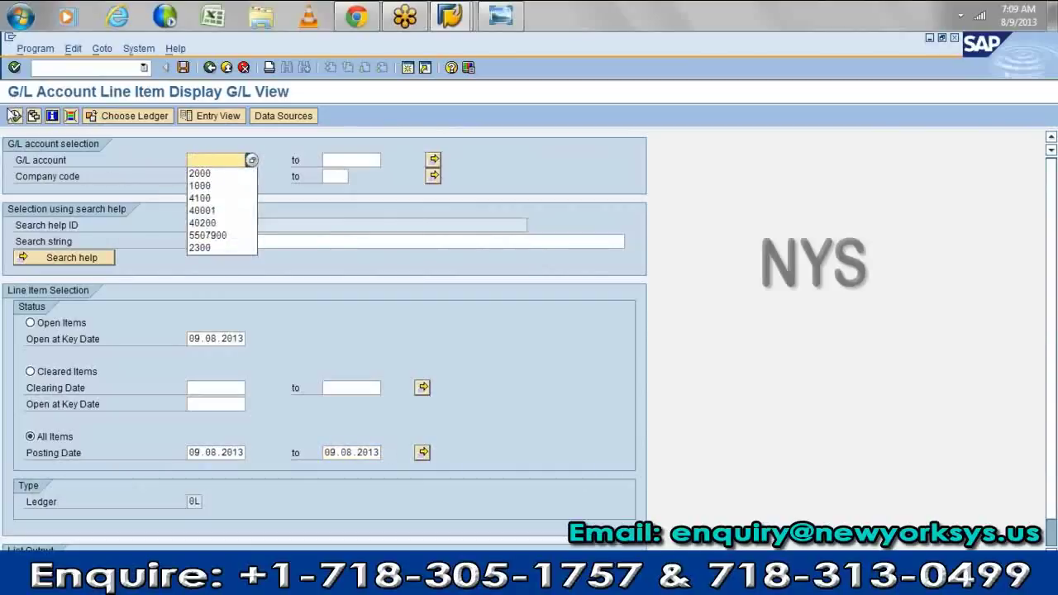
pyautogui.click(14, 115)
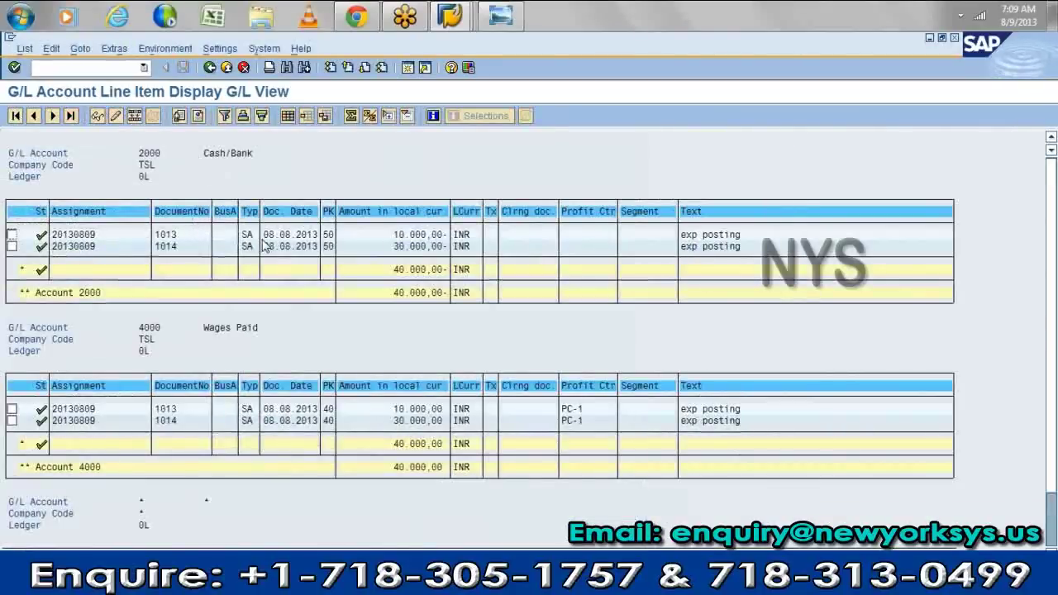
pyautogui.click(282, 247)
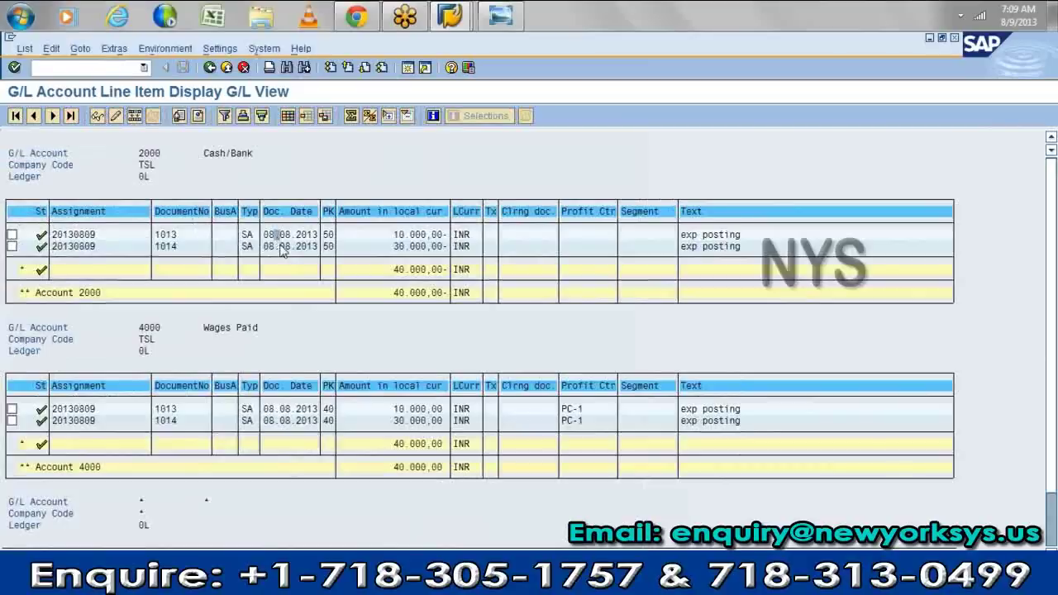
pyautogui.click(399, 247)
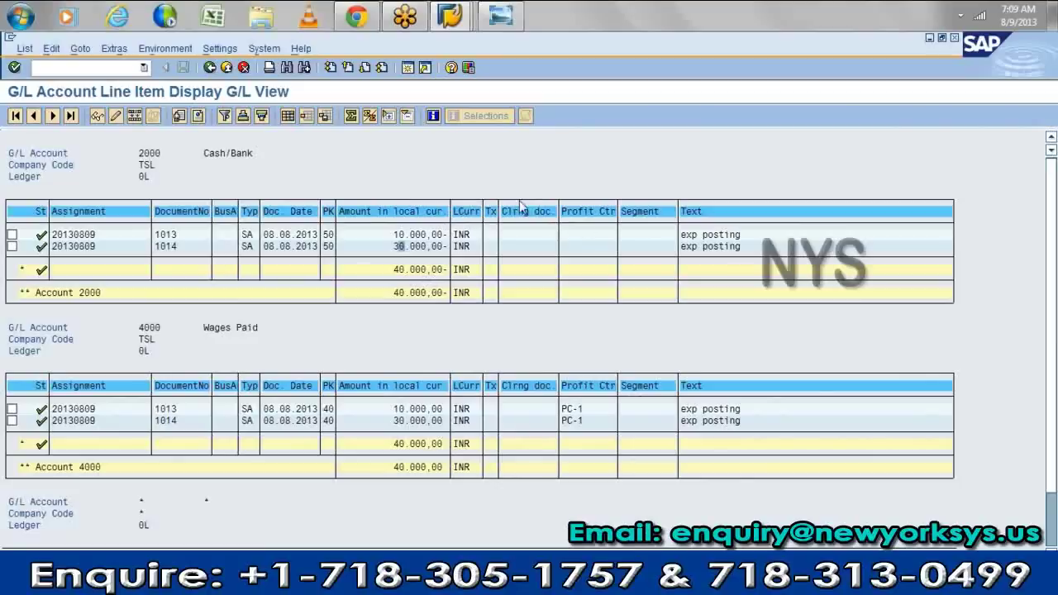
# - Hide the Clearing Document, Profit Center and Segment columns in the line item list's layout
pyautogui.click(288, 117)
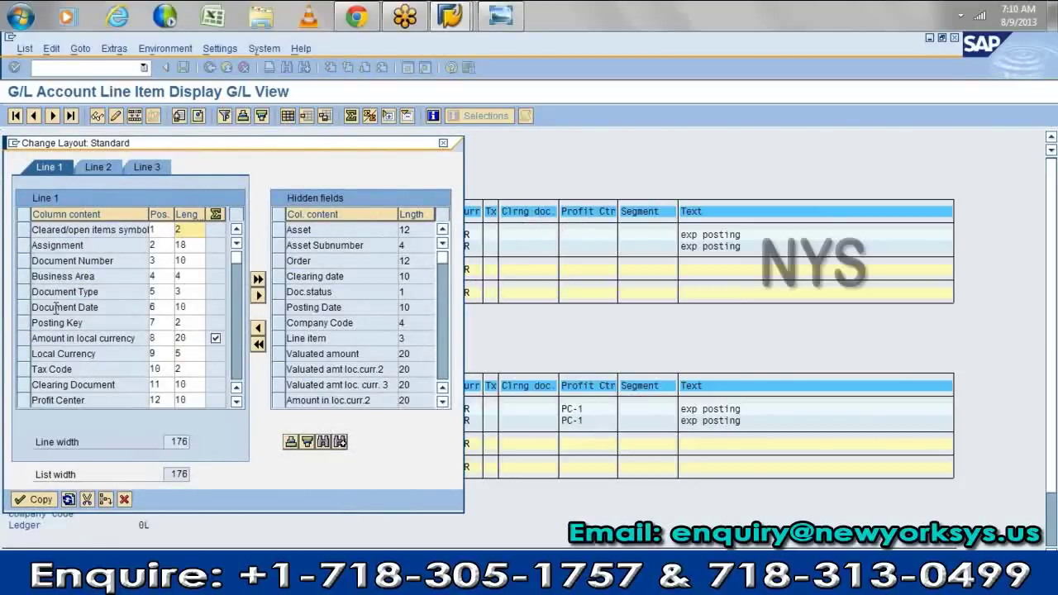
pyautogui.scroll(-1, 63, 334)
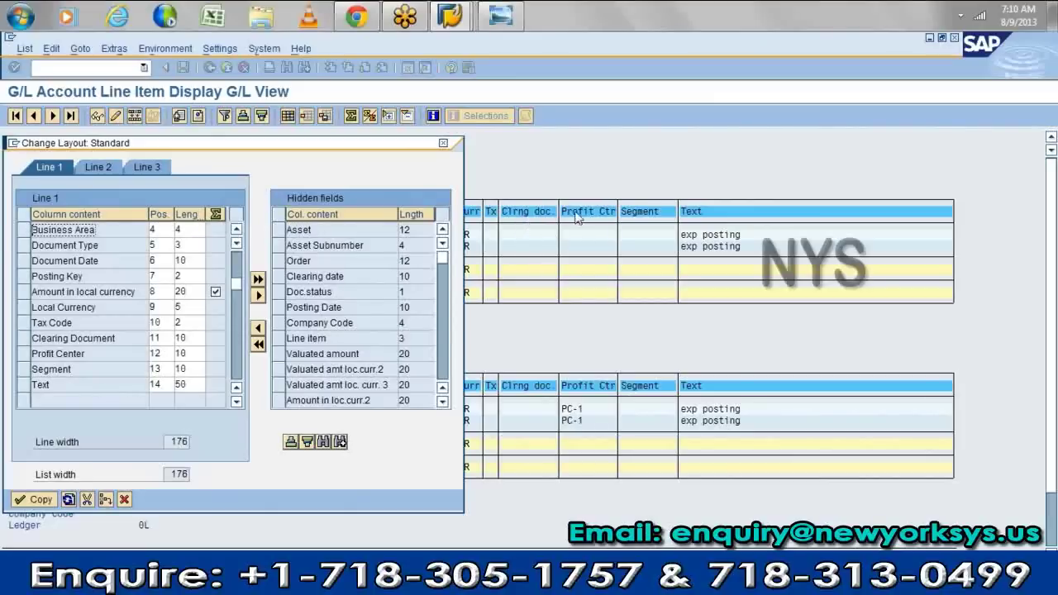
pyautogui.click(23, 368)
pyautogui.keyDown('ctrl'); pyautogui.click(23, 353); pyautogui.keyUp('ctrl')
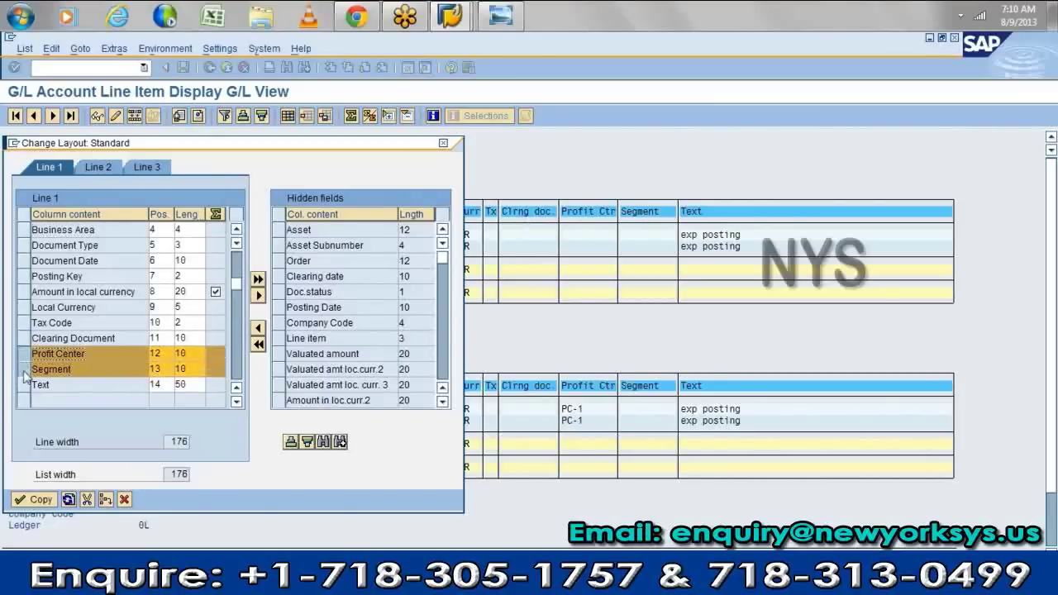
pyautogui.keyDown('ctrl'); pyautogui.click(29, 339); pyautogui.keyUp('ctrl')
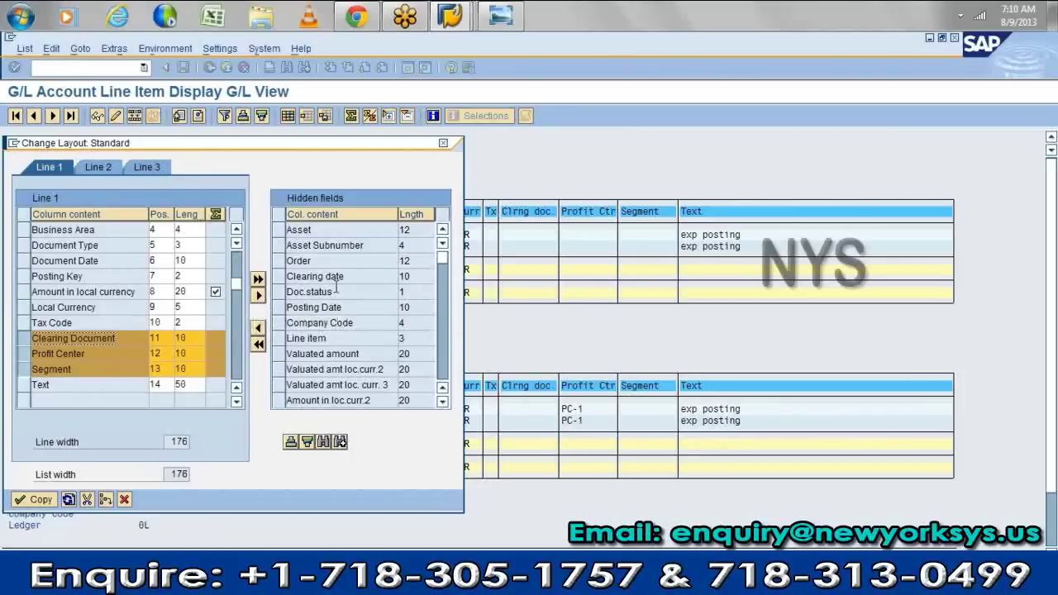
pyautogui.click(257, 296)
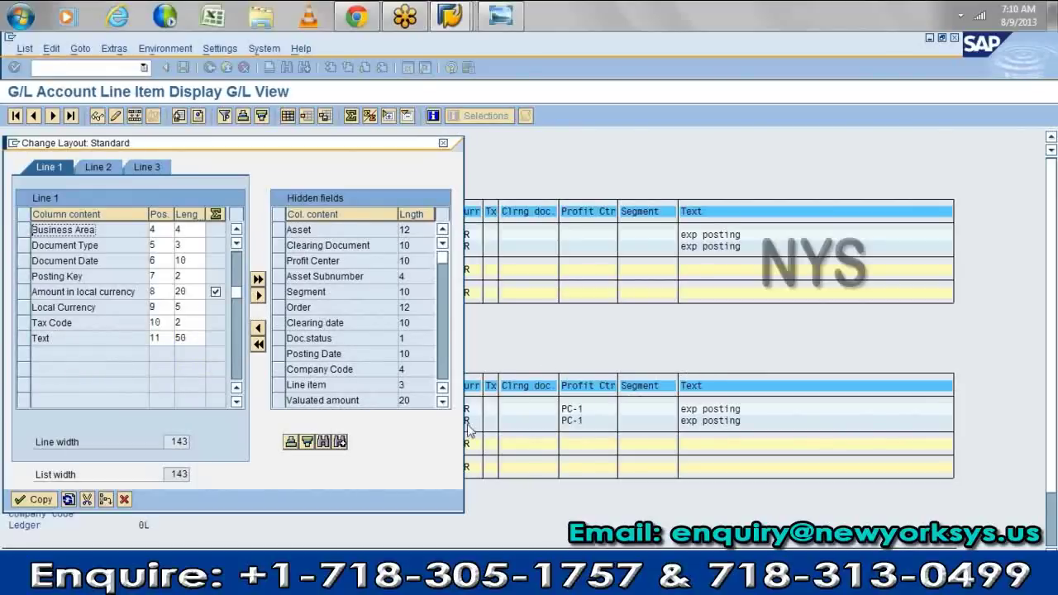
# - Add the hidden Posting Date and Company Code fields before Posting Key and apply the layout to the line item list
pyautogui.click(289, 355)
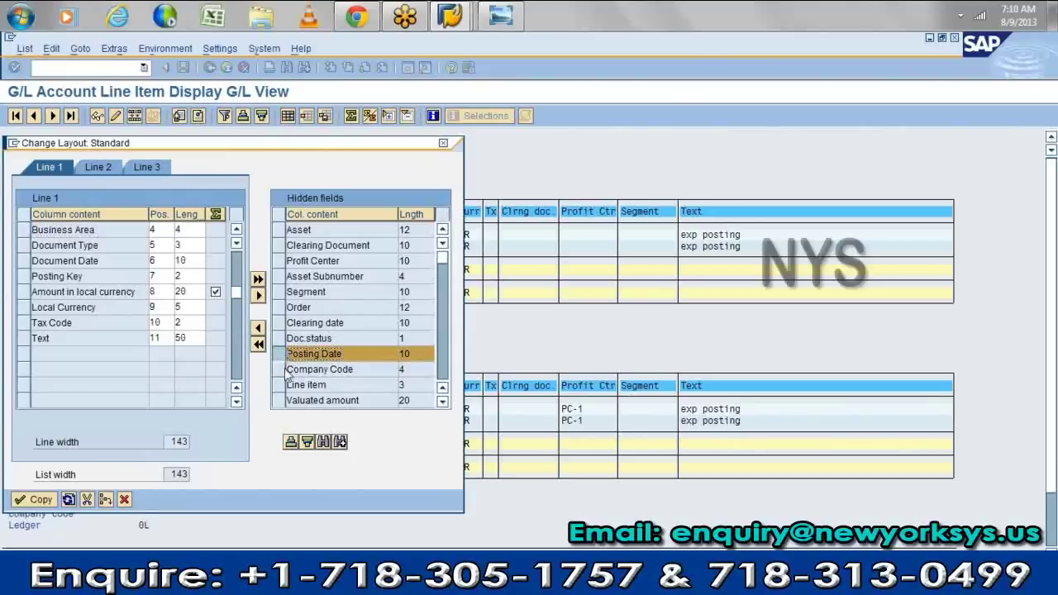
pyautogui.keyDown('ctrl'); pyautogui.click(287, 369); pyautogui.keyUp('ctrl')
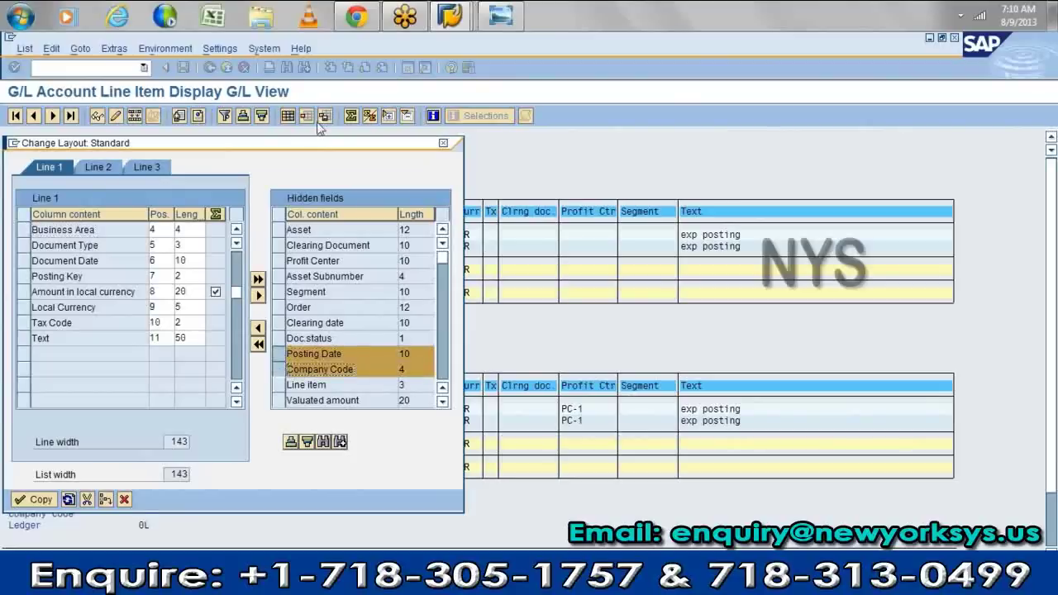
pyautogui.moveTo(309, 151); pyautogui.dragTo(336, 361)
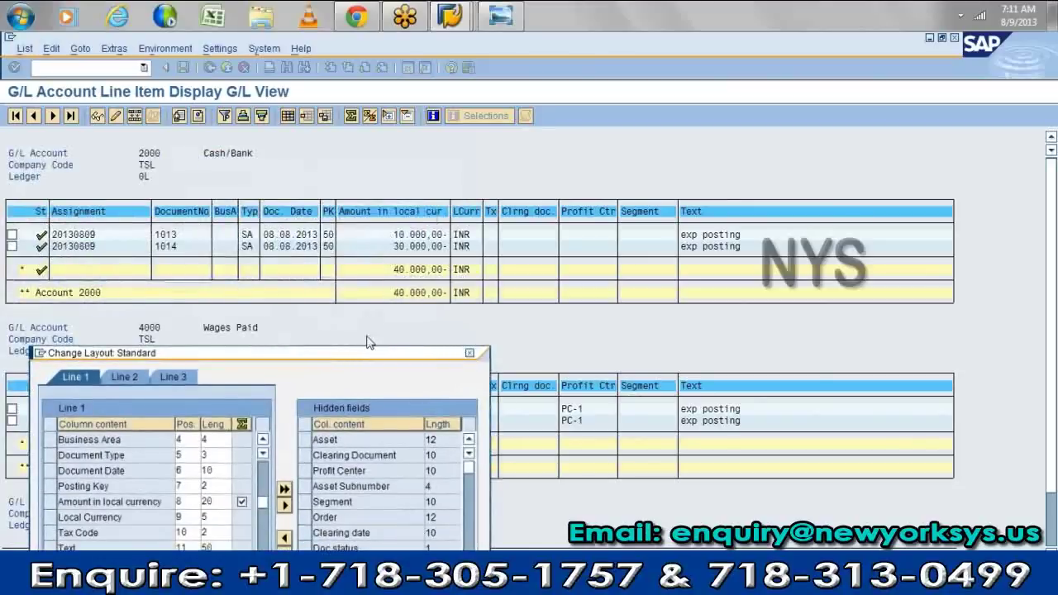
pyautogui.moveTo(366, 350); pyautogui.dragTo(471, 137)
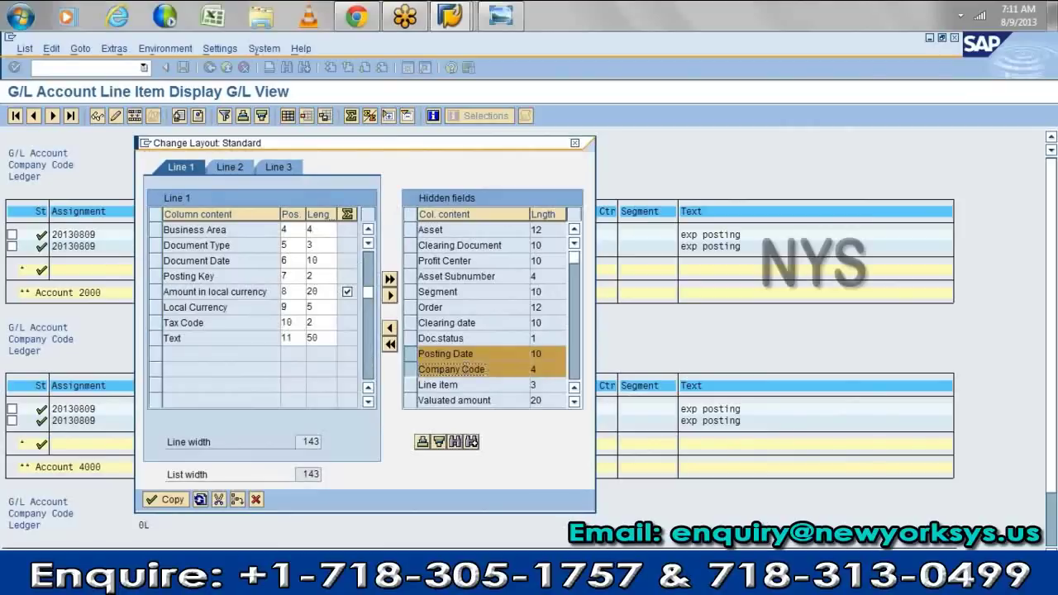
pyautogui.click(155, 276)
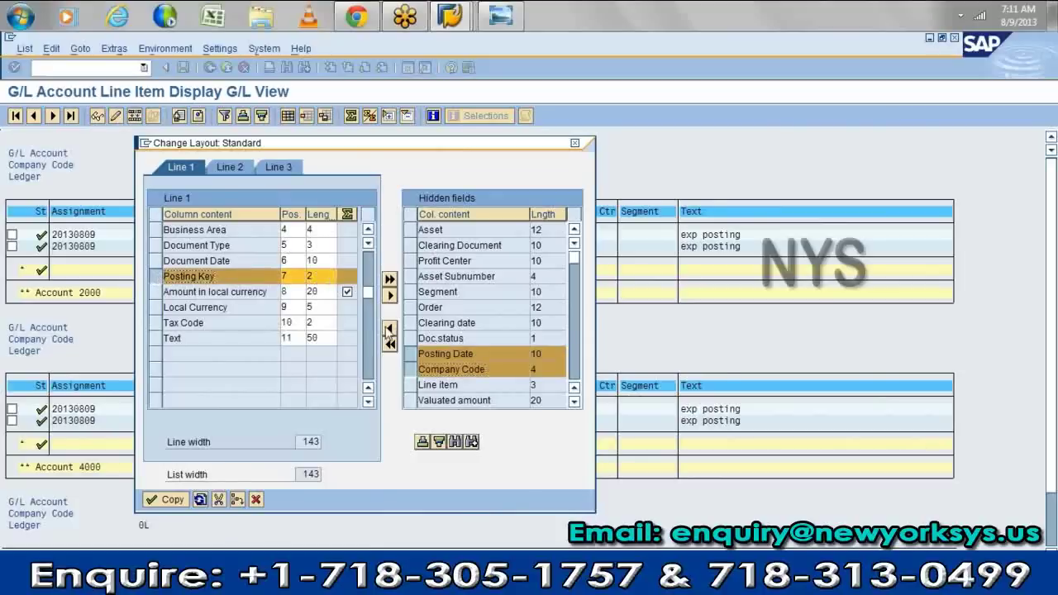
pyautogui.click(390, 329)
pyautogui.click(208, 276)
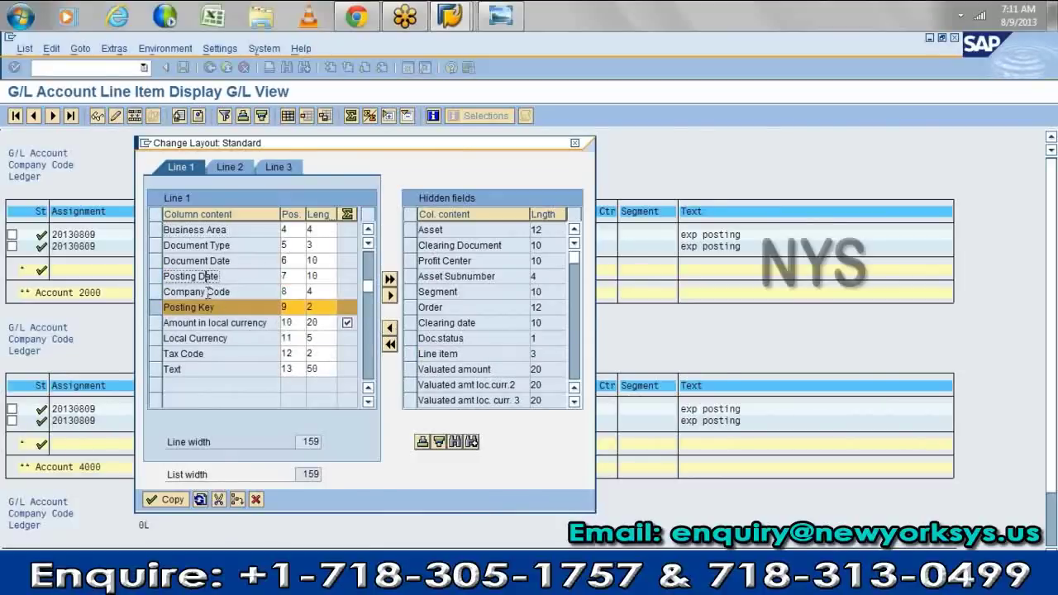
pyautogui.click(207, 291)
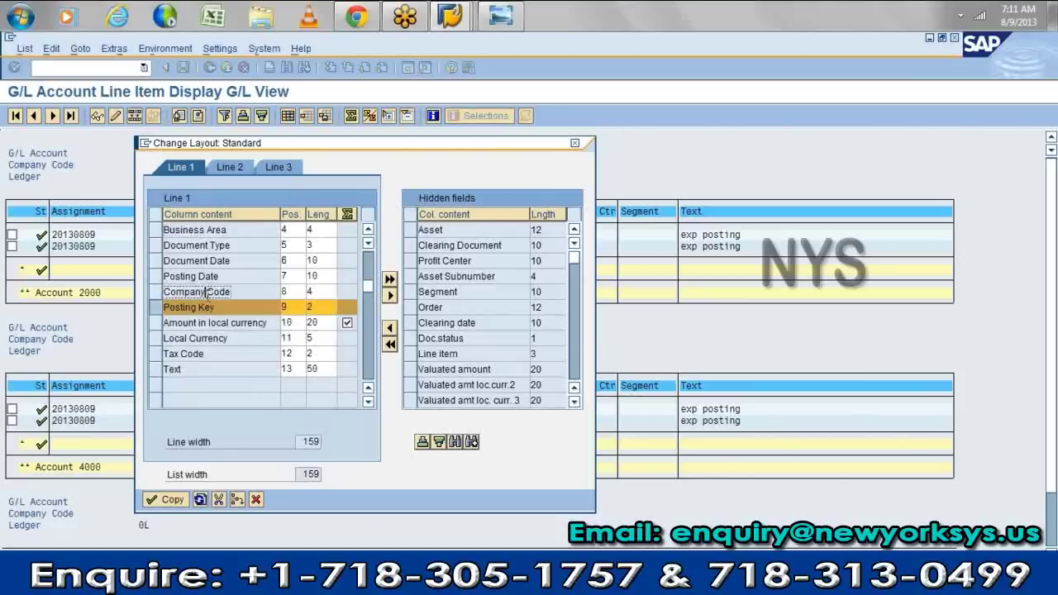
pyautogui.click(179, 502)
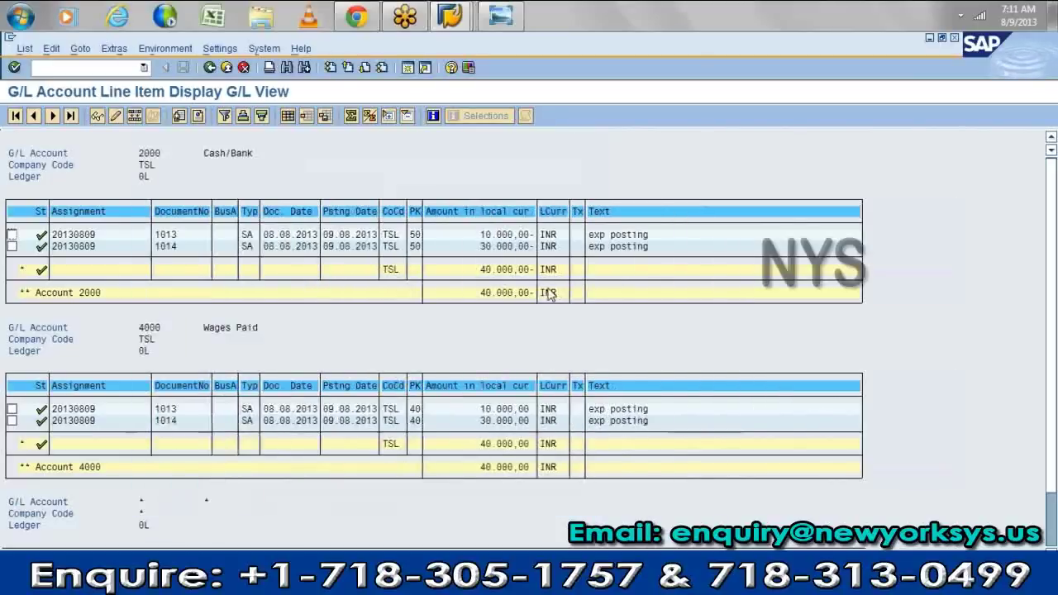
pyautogui.click(341, 235)
pyautogui.click(399, 236)
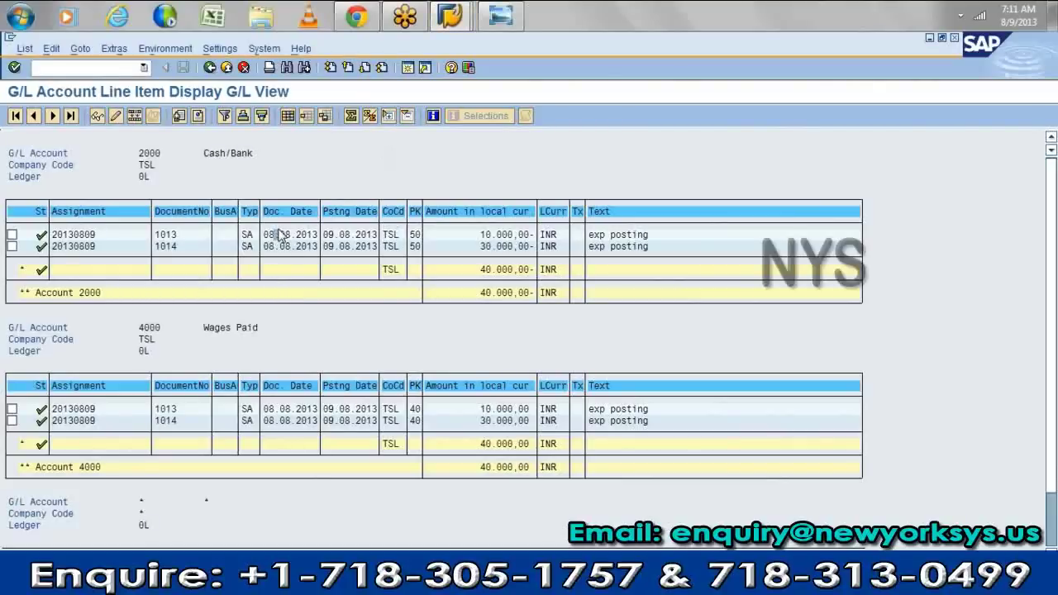
# - Open the first line item of account 2000 for changing and switch to its document's data entry view
pyautogui.click(279, 234)
pyautogui.click(118, 118)
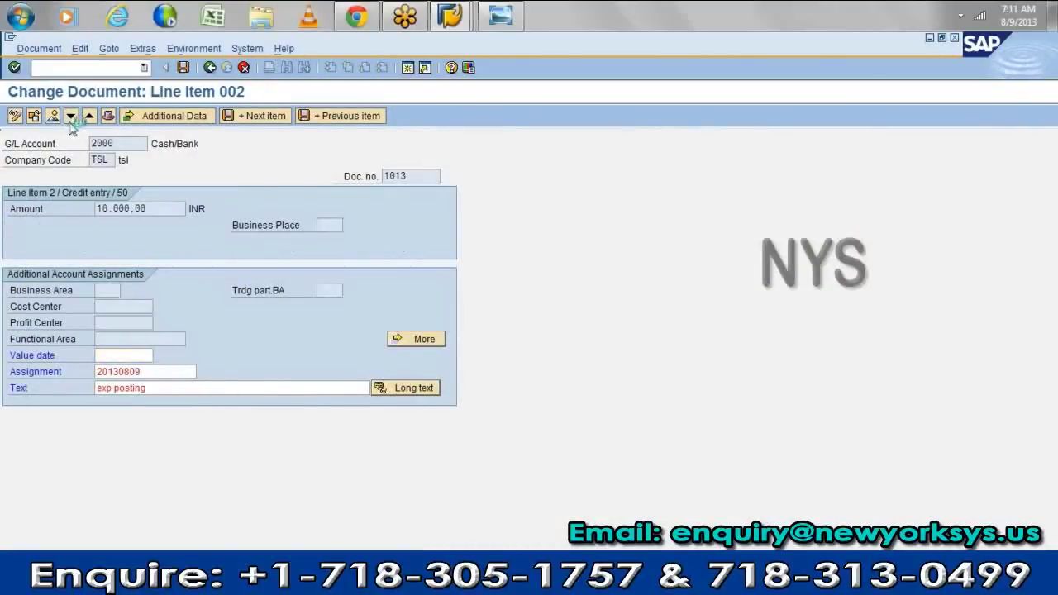
pyautogui.click(71, 119)
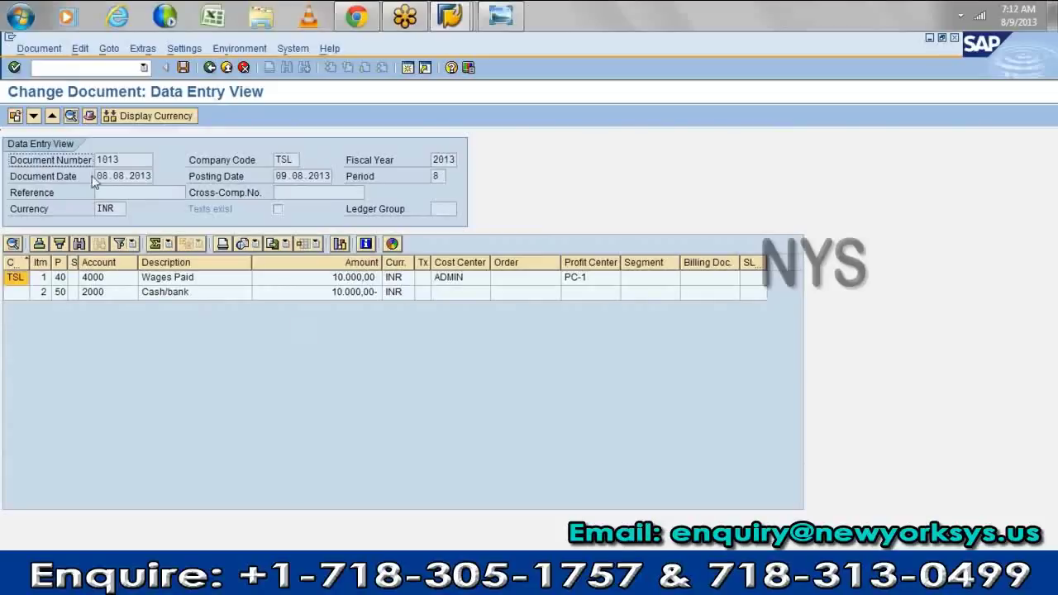
# - Check who entered the document and its entry date and time in the document header, and close the header
pyautogui.click(89, 115)
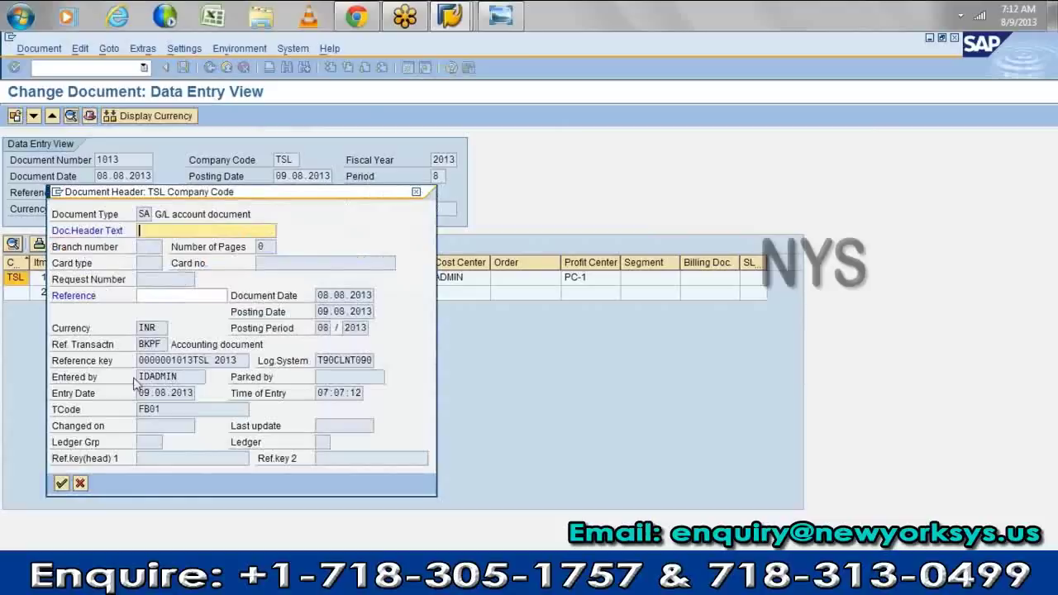
pyautogui.moveTo(180, 376); pyautogui.dragTo(138, 376)
pyautogui.click(163, 392)
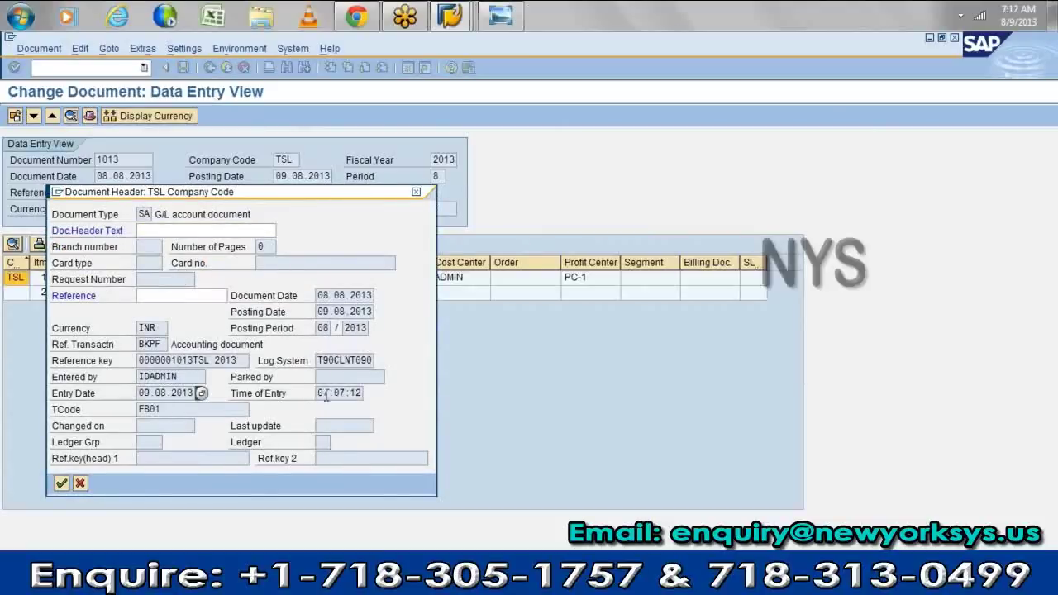
pyautogui.click(336, 394)
pyautogui.click(180, 376)
pyautogui.click(61, 484)
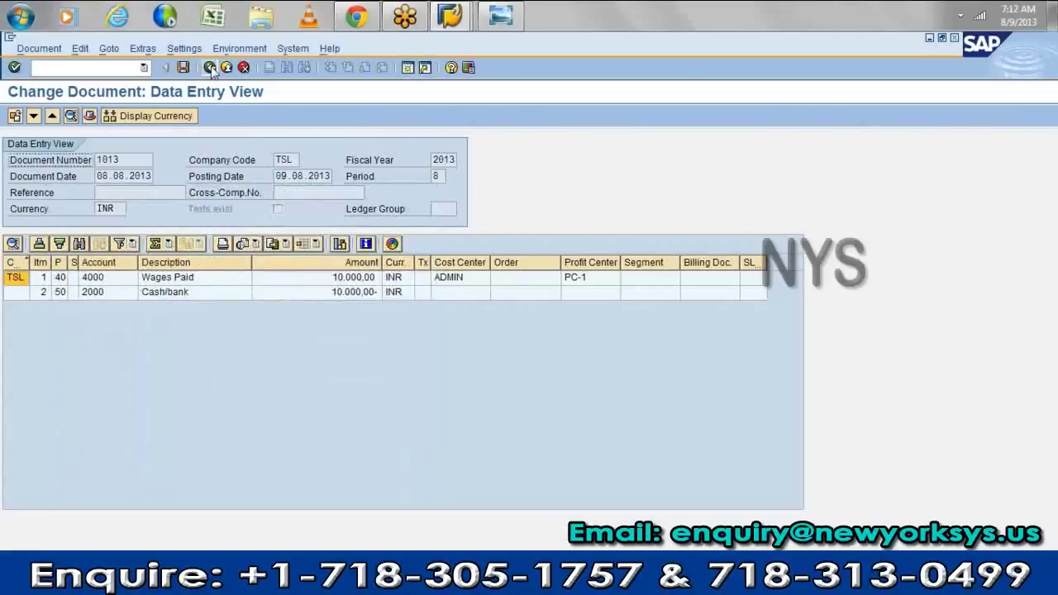
# - Leave the line item display and show the balances of account 2000 for TSL and fiscal year 2013 with FAGLB03 - Display Balances (New)
pyautogui.click(210, 67)
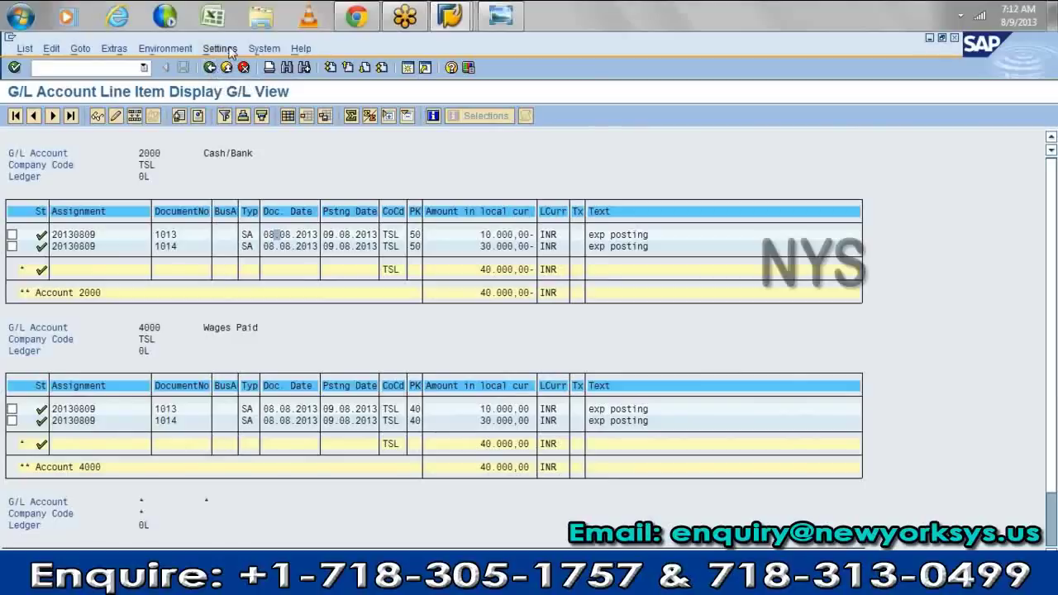
pyautogui.click(211, 68)
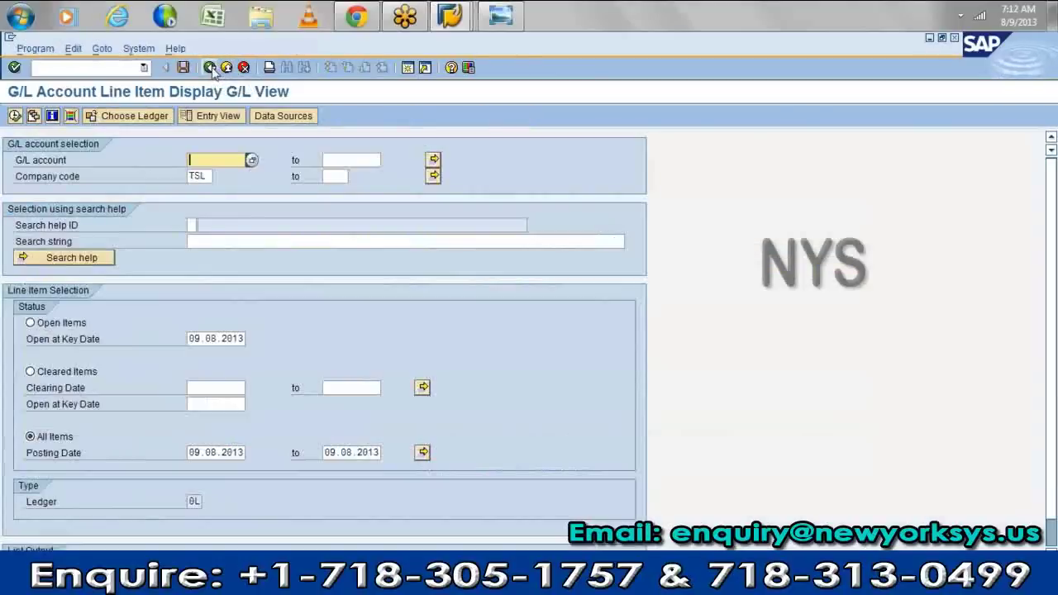
pyautogui.click(211, 67)
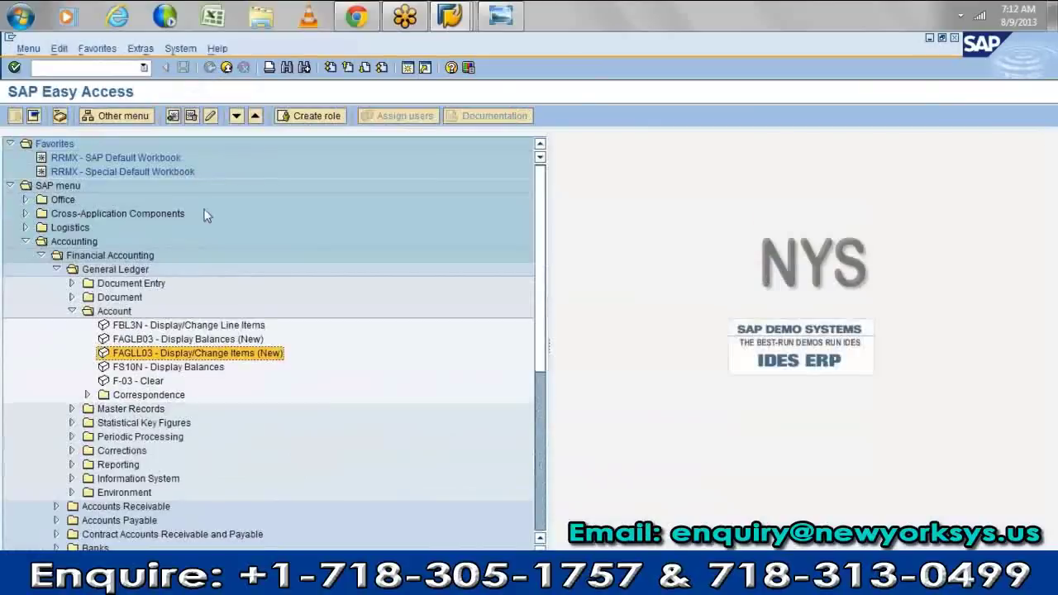
pyautogui.doubleClick(182, 341)
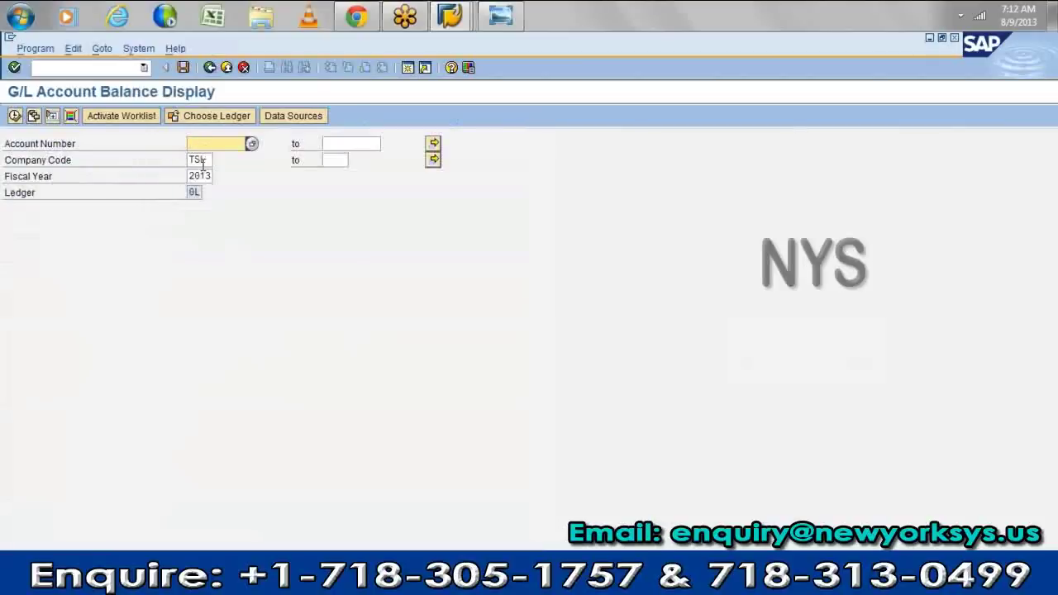
pyautogui.write('2000')
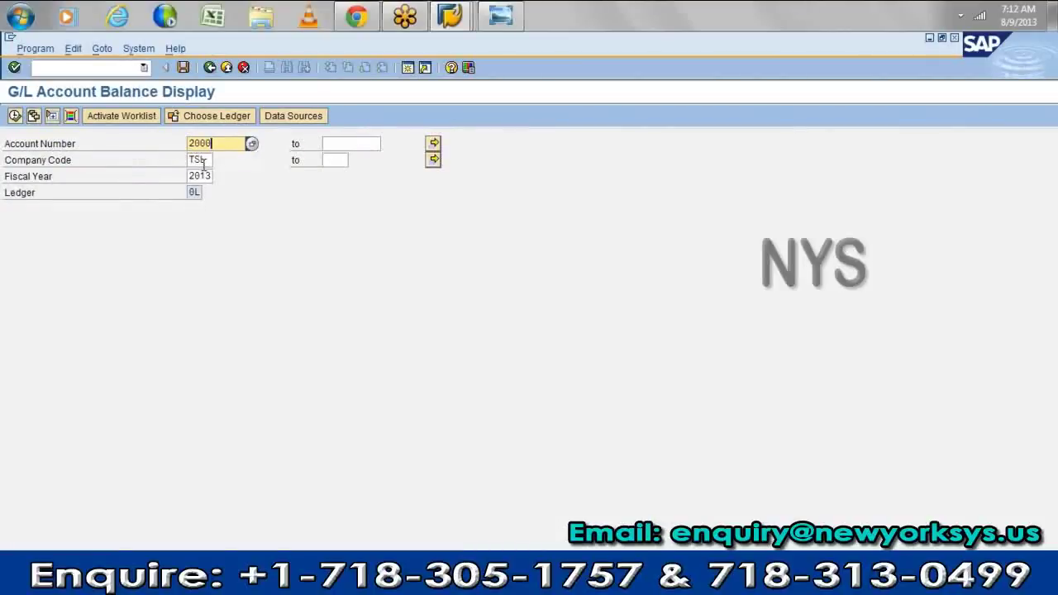
pyautogui.click(15, 115)
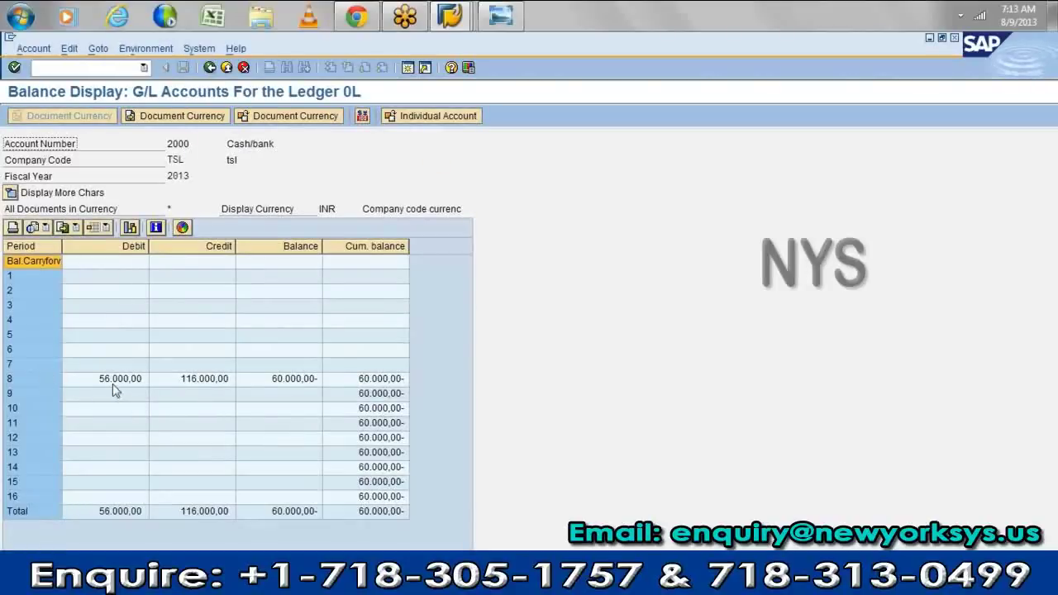
# - Examine the debit, credit and balance of period 8, view the line items behind its debit amount, and return to the balances
pyautogui.click(115, 381)
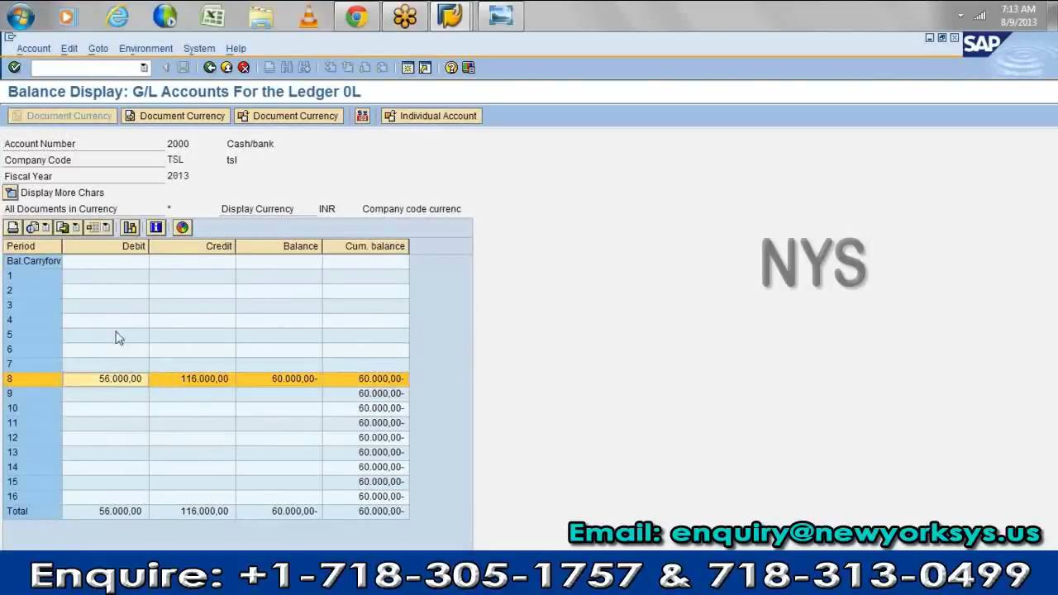
pyautogui.click(177, 386)
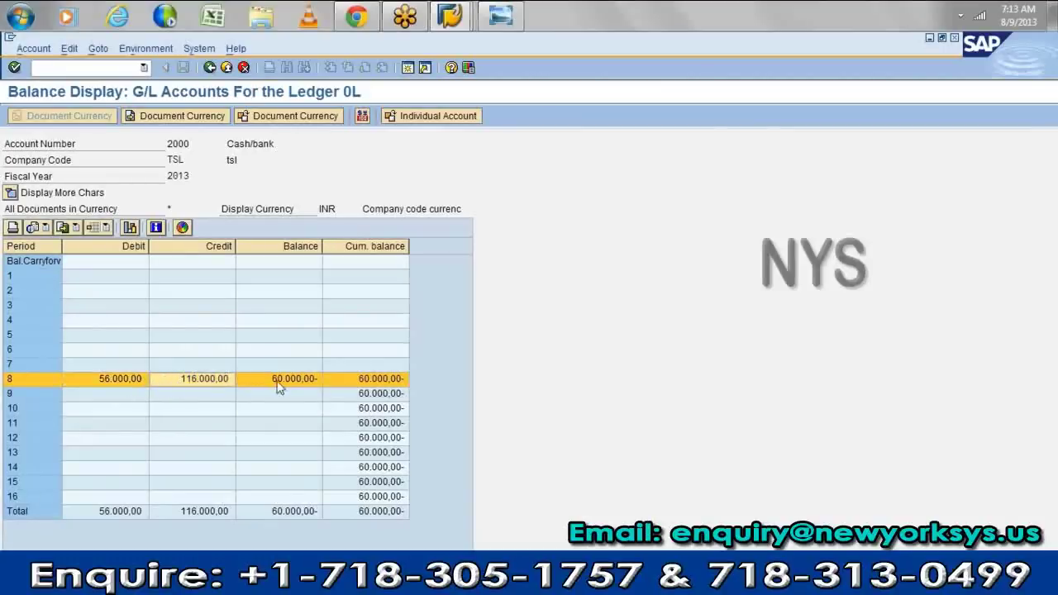
pyautogui.click(283, 386)
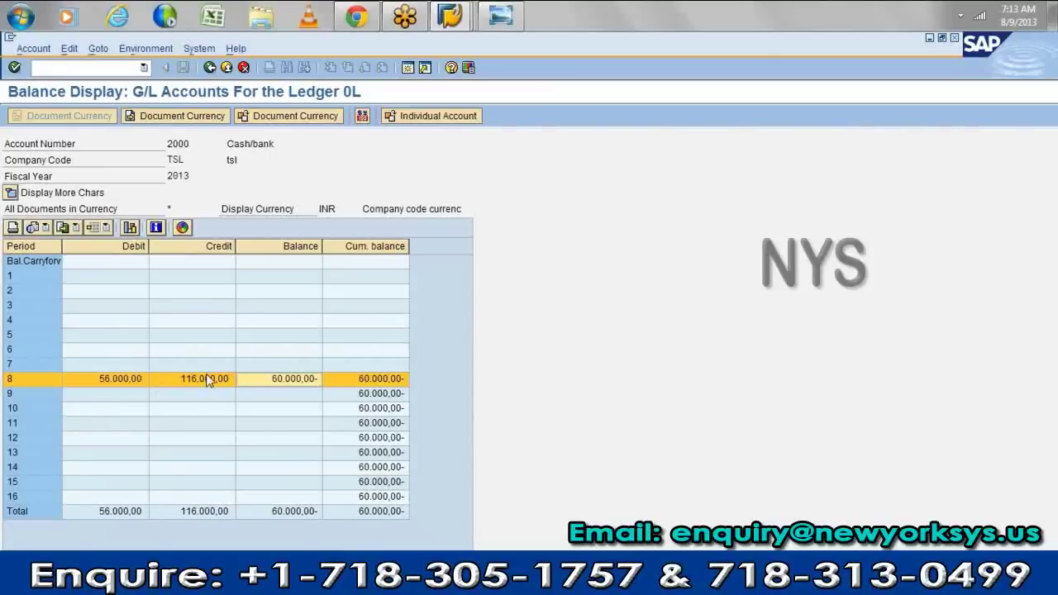
pyautogui.doubleClick(112, 382)
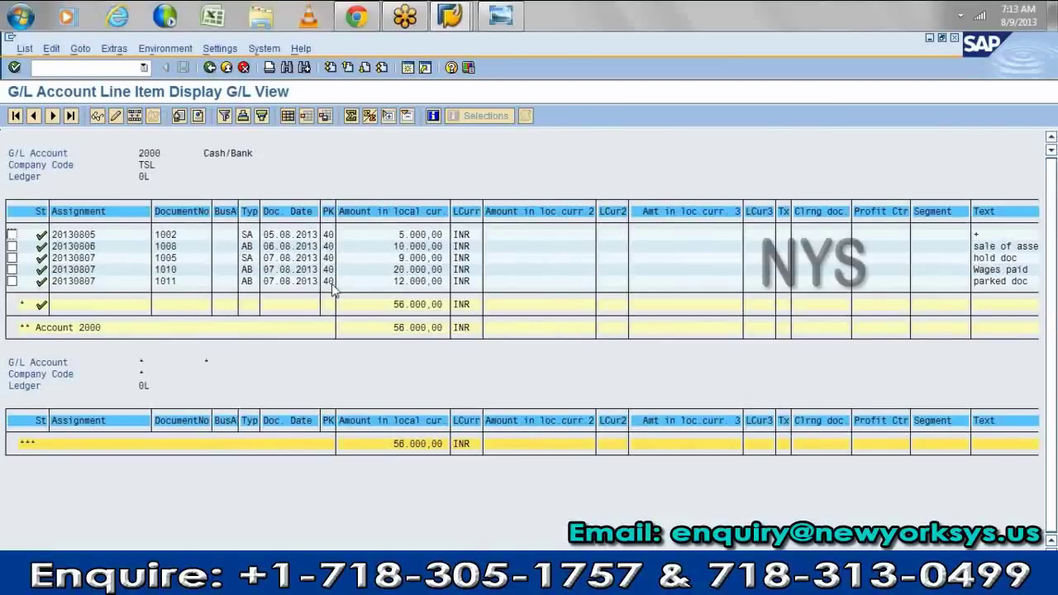
pyautogui.click(210, 67)
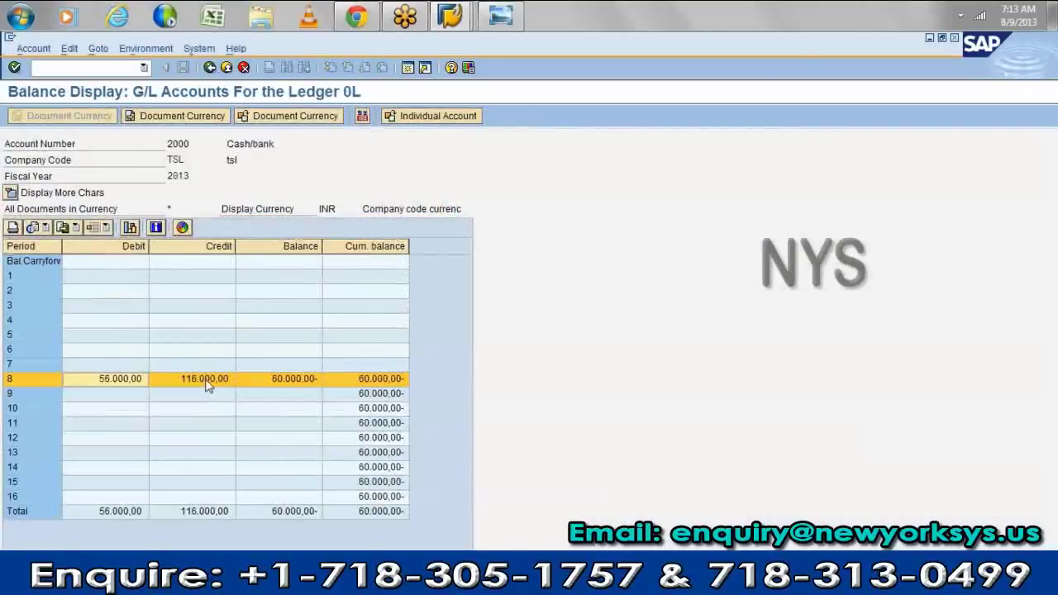
# - View the line items behind period 8's credit amount, open the first item for changing, and check its document header
pyautogui.click(211, 382)
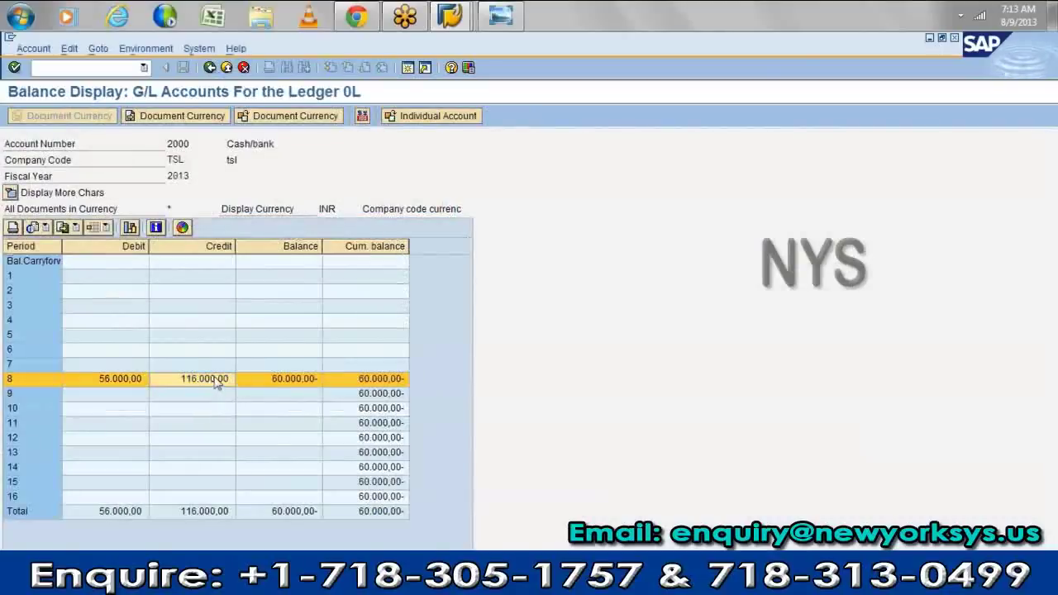
pyautogui.doubleClick(218, 381)
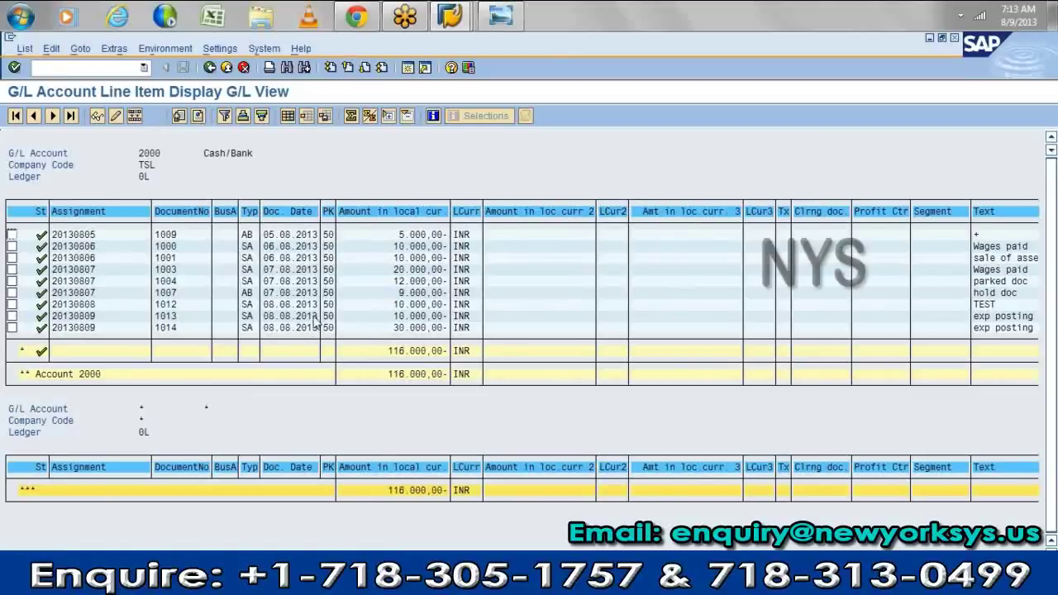
pyautogui.click(168, 236)
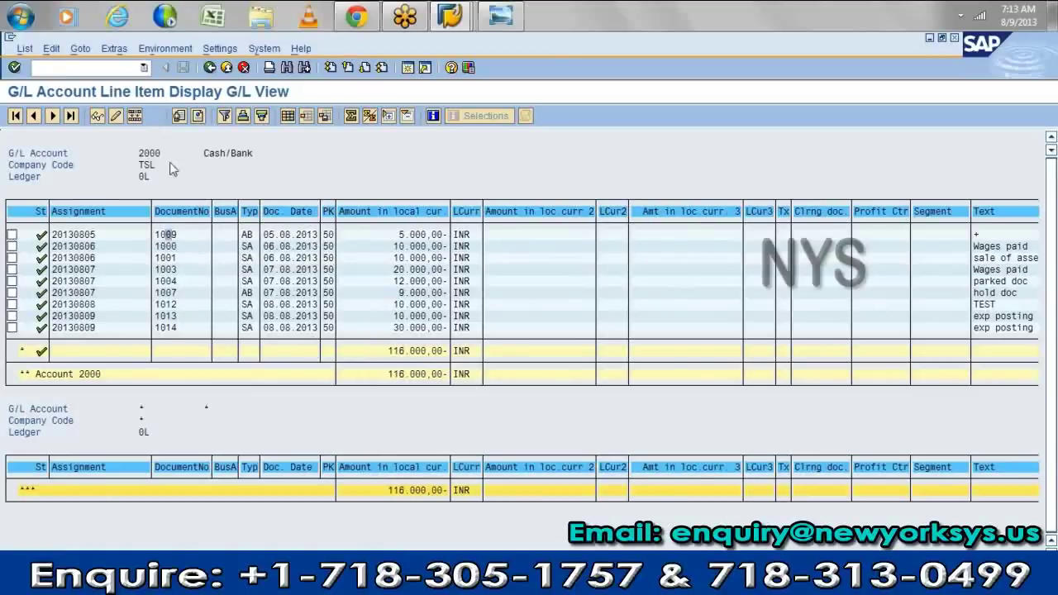
pyautogui.click(115, 116)
pyautogui.click(108, 117)
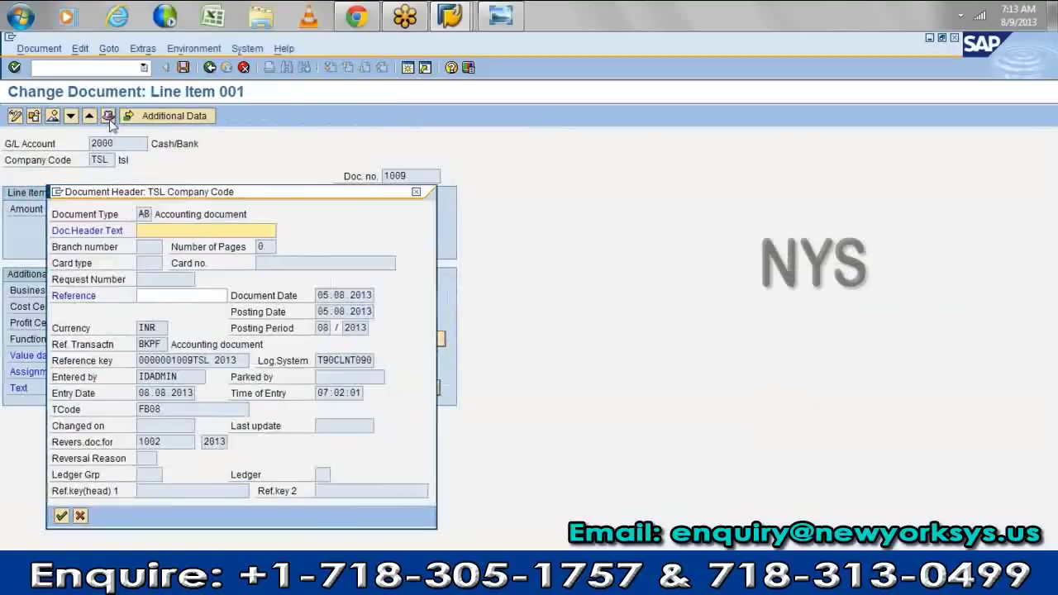
pyautogui.click(73, 513)
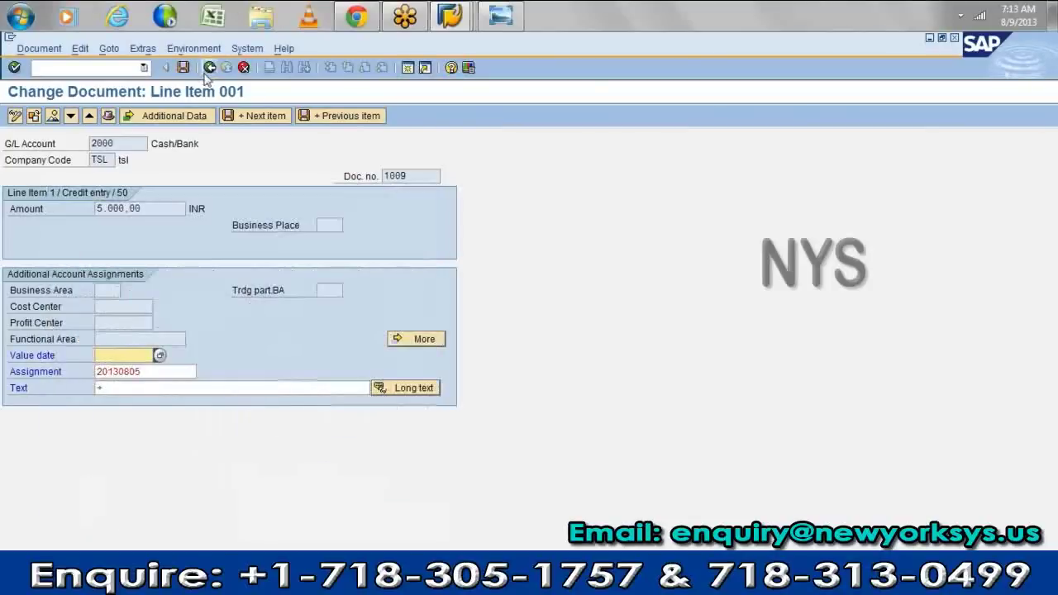
# - Leave the document, line item and balance displays for SAP Easy Access, and dismiss the Windows color scheme prompt
pyautogui.click(210, 68)
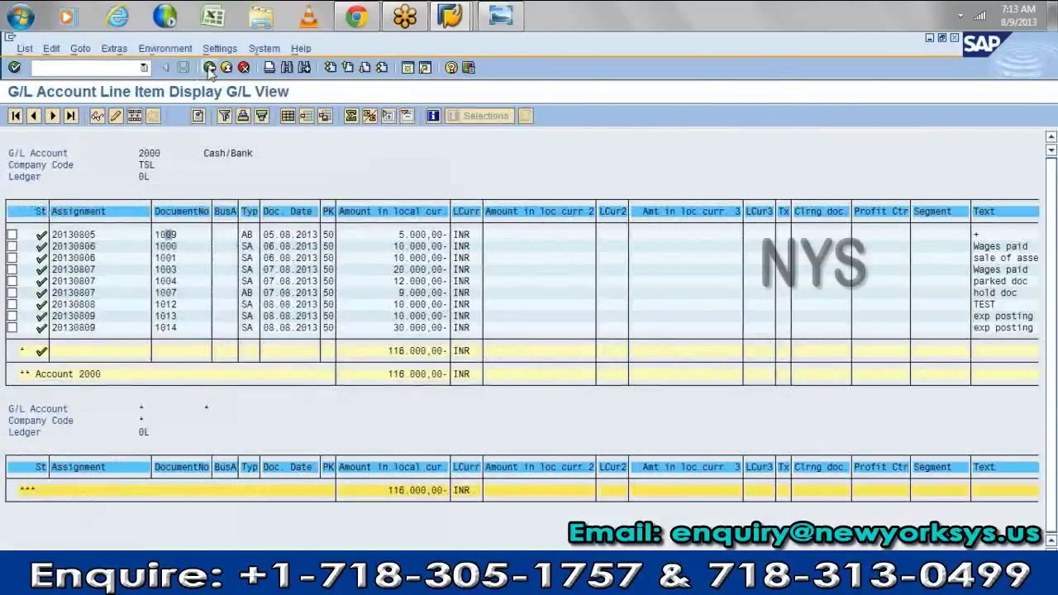
pyautogui.click(210, 68)
pyautogui.click(210, 68)
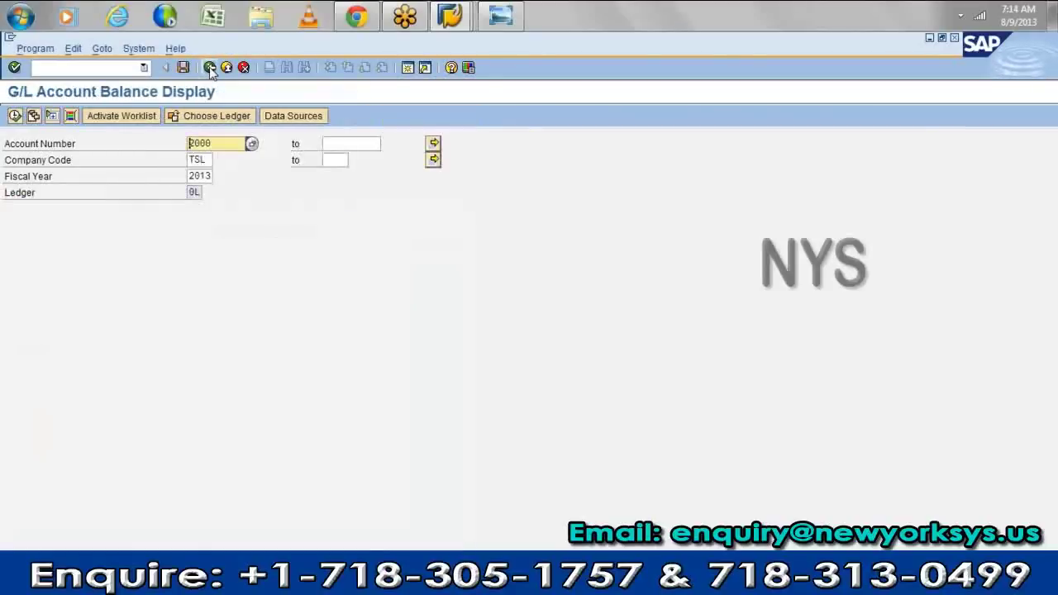
pyautogui.click(210, 68)
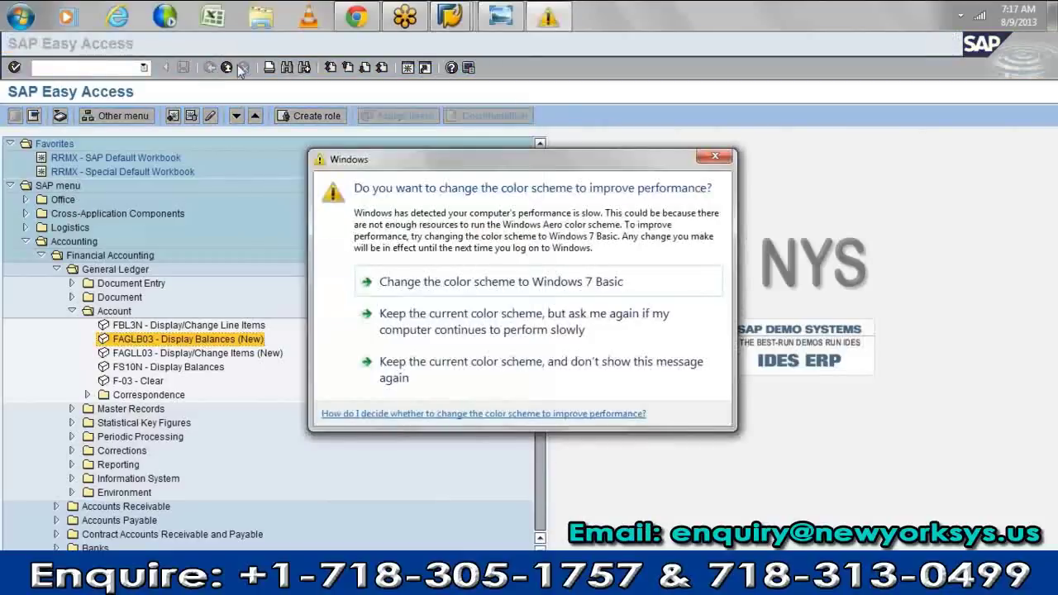
pyautogui.click(715, 156)
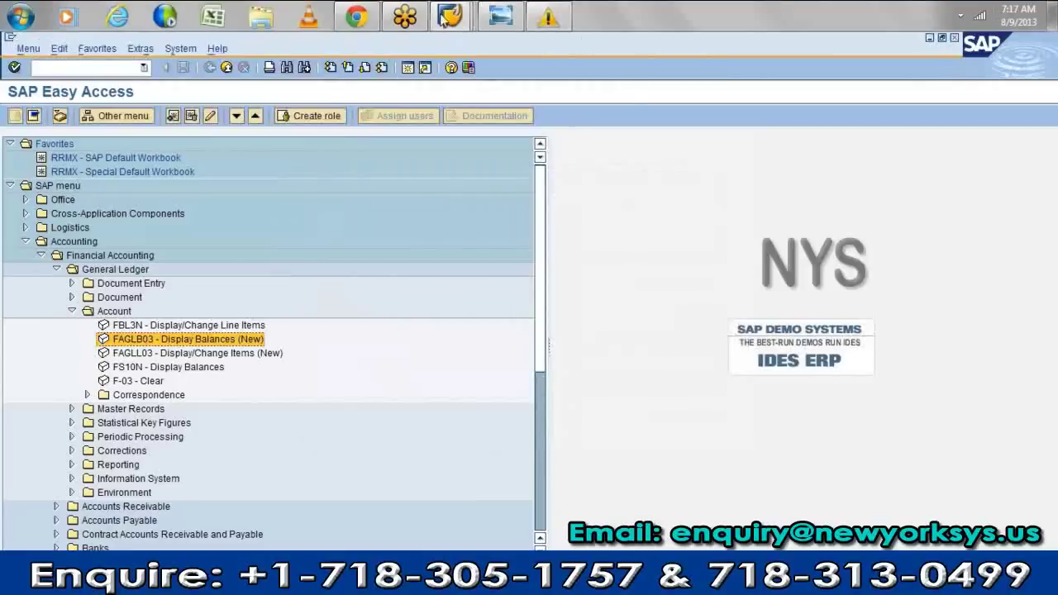
# - Start a G/L posting with /nf-02, using document date 08.8.2013 and account 4000 with posting key 40 as first line item
pyautogui.click(143, 68)
pyautogui.click(120, 82)
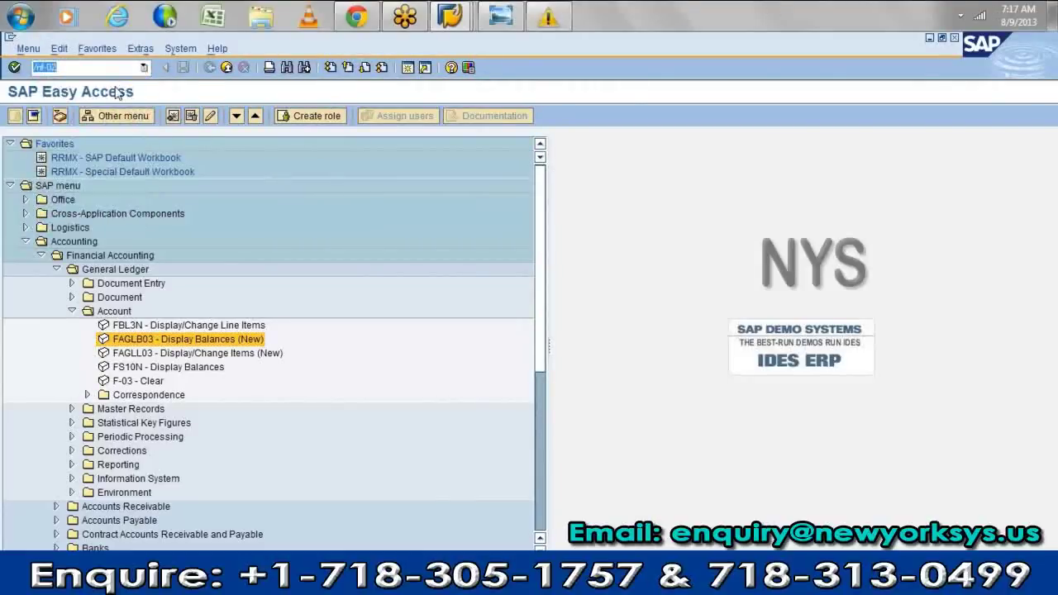
pyautogui.press('Return')
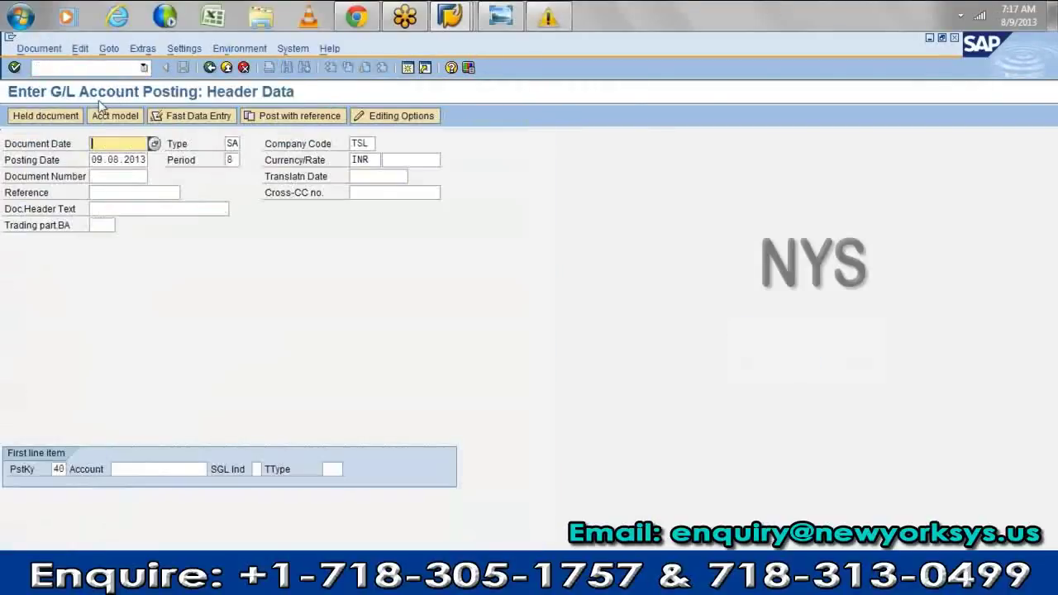
pyautogui.click(100, 142)
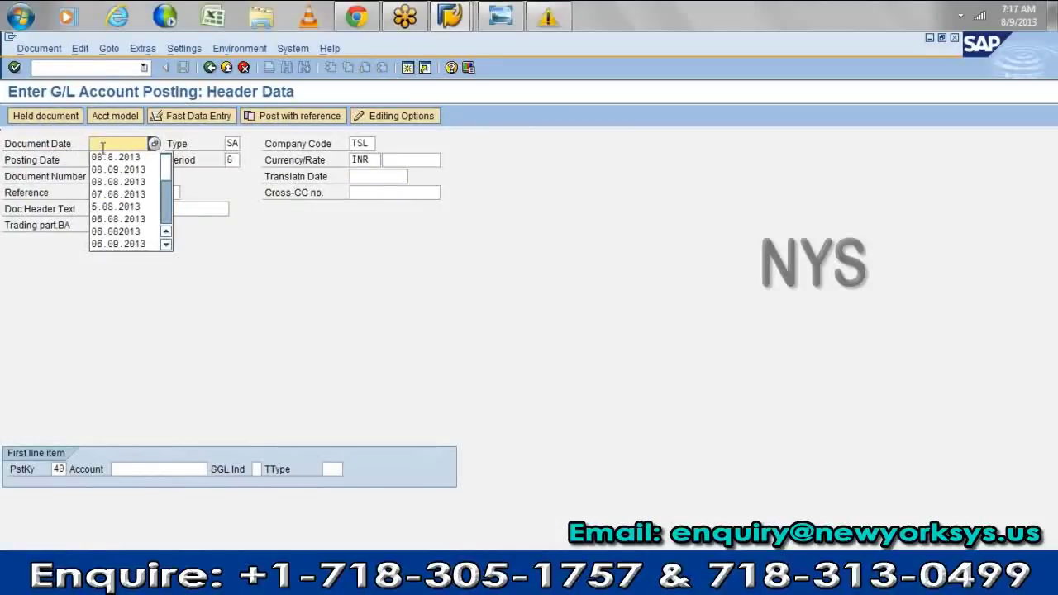
pyautogui.click(108, 157)
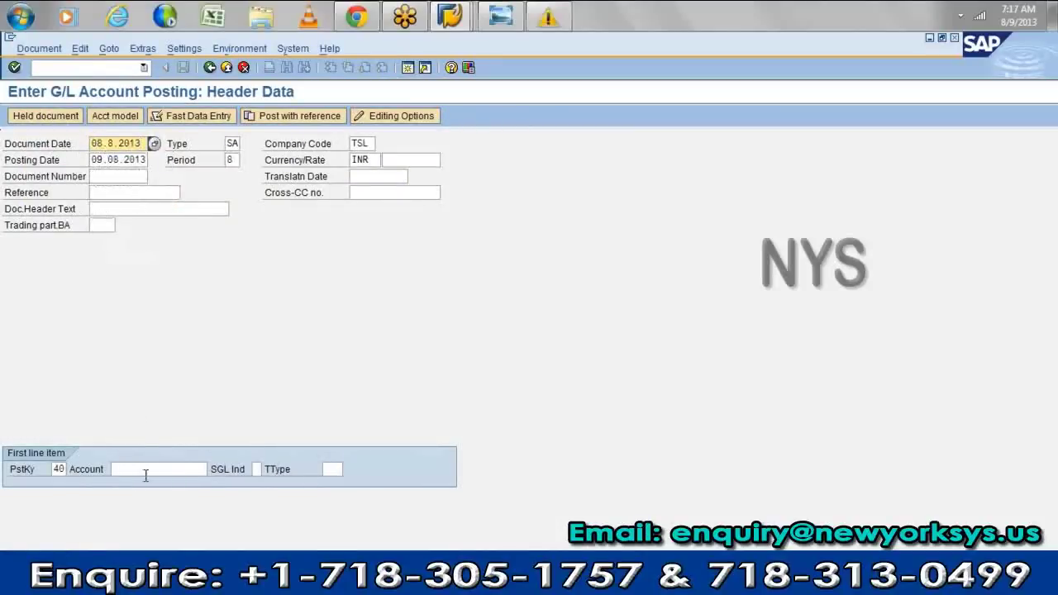
pyautogui.click(142, 470)
pyautogui.click(142, 496)
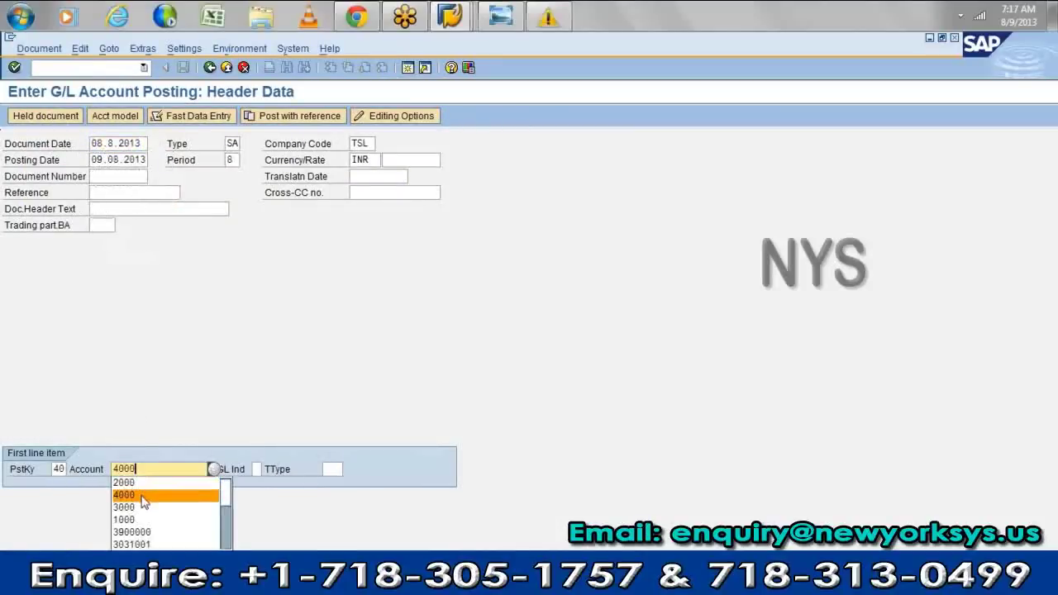
pyautogui.press('Return')
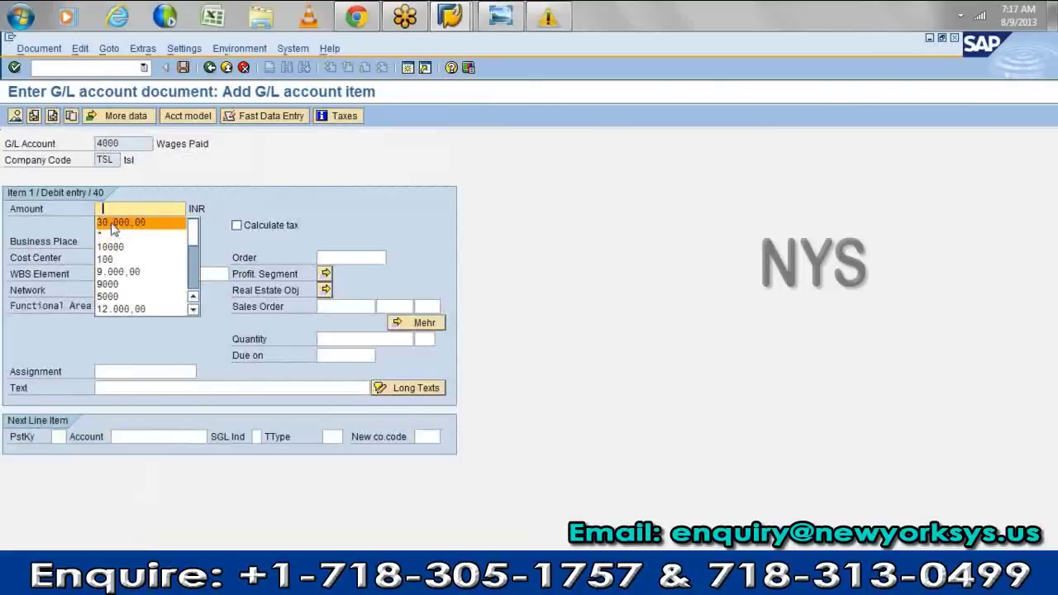
# - Fill the debit item for Wages Paid with amount 30.000,00, cost center ADMIN and text "exp posting"
pyautogui.click(116, 222)
pyautogui.click(126, 262)
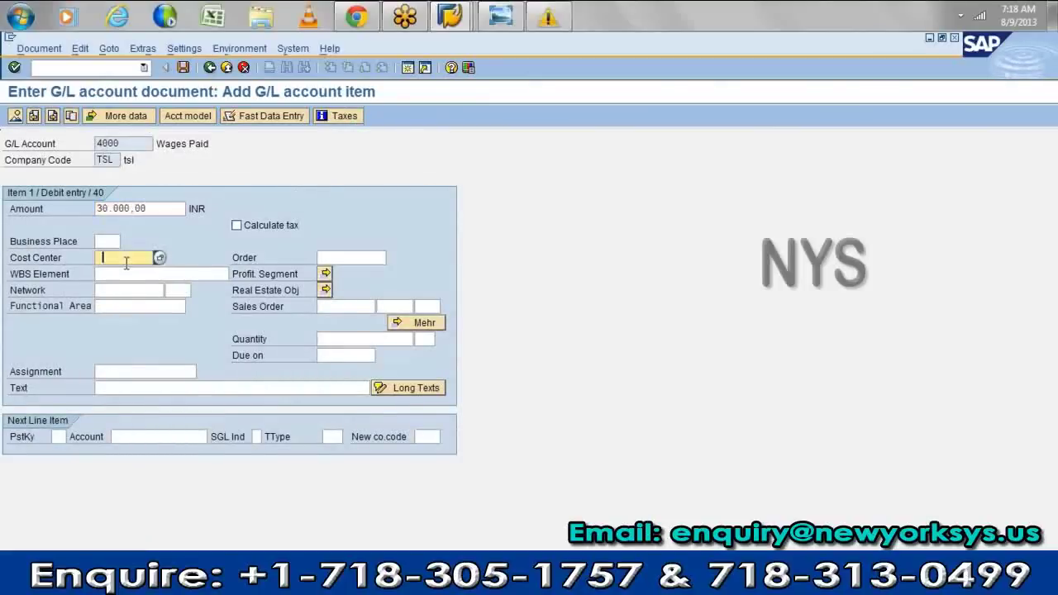
pyautogui.click(123, 268)
pyautogui.click(107, 389)
pyautogui.click(112, 408)
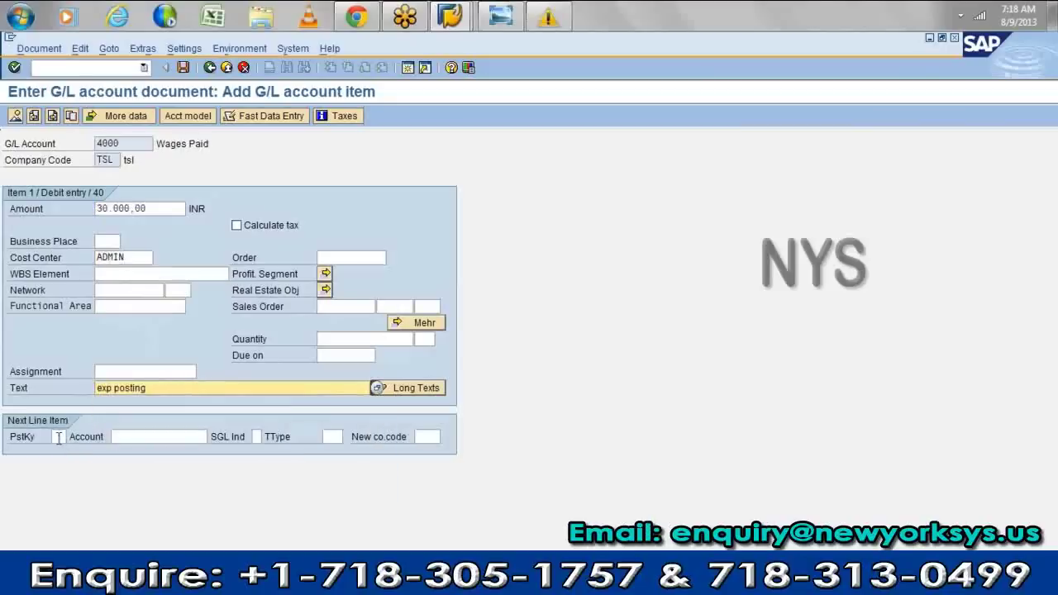
# - Add the next line item with posting key 50 and account 2000
pyautogui.click(59, 436)
pyautogui.click(66, 464)
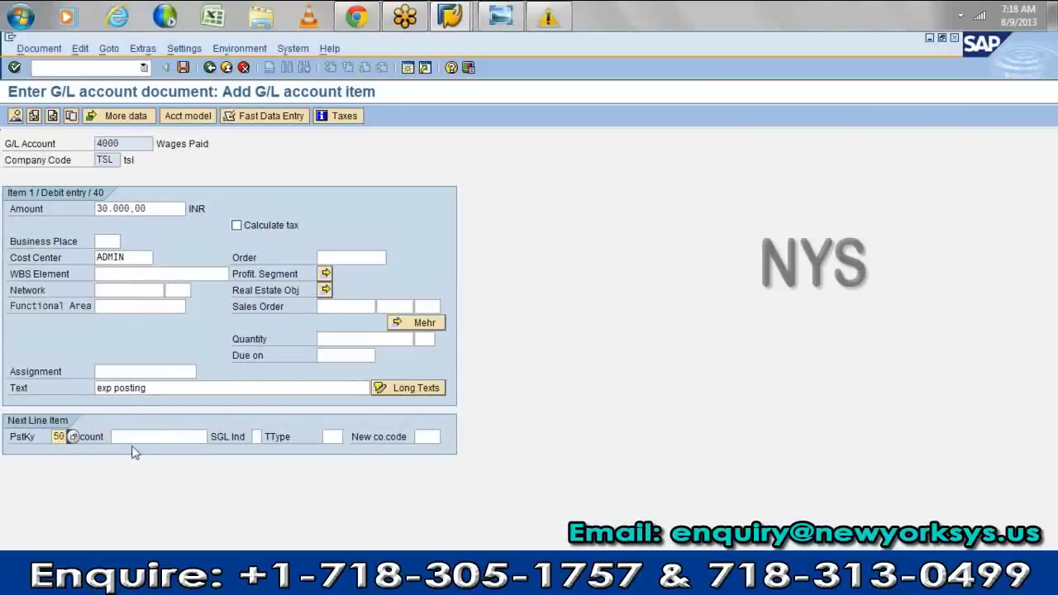
pyautogui.click(130, 436)
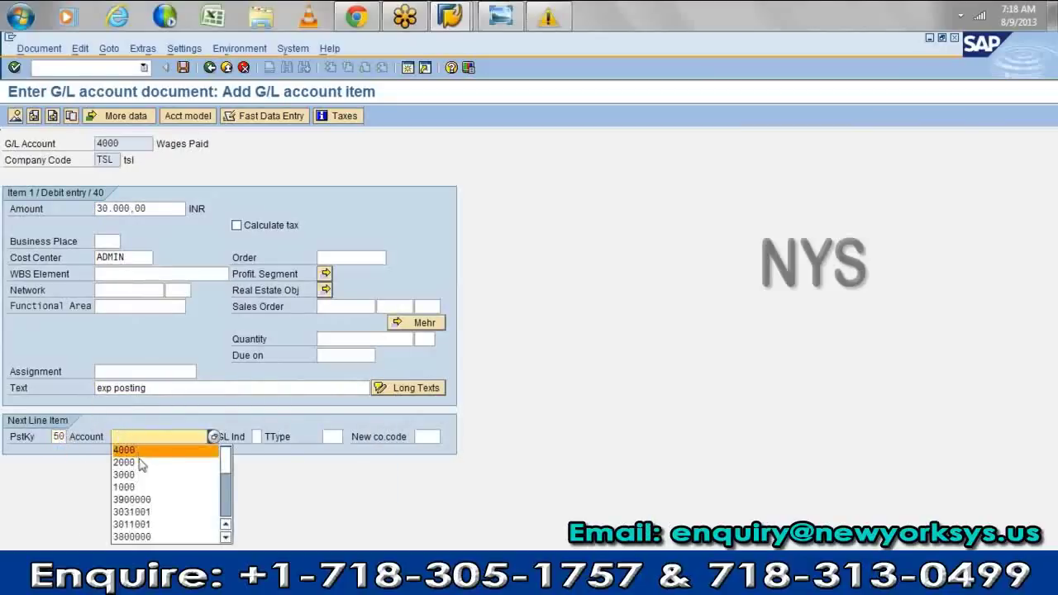
pyautogui.click(139, 464)
pyautogui.press('Return')
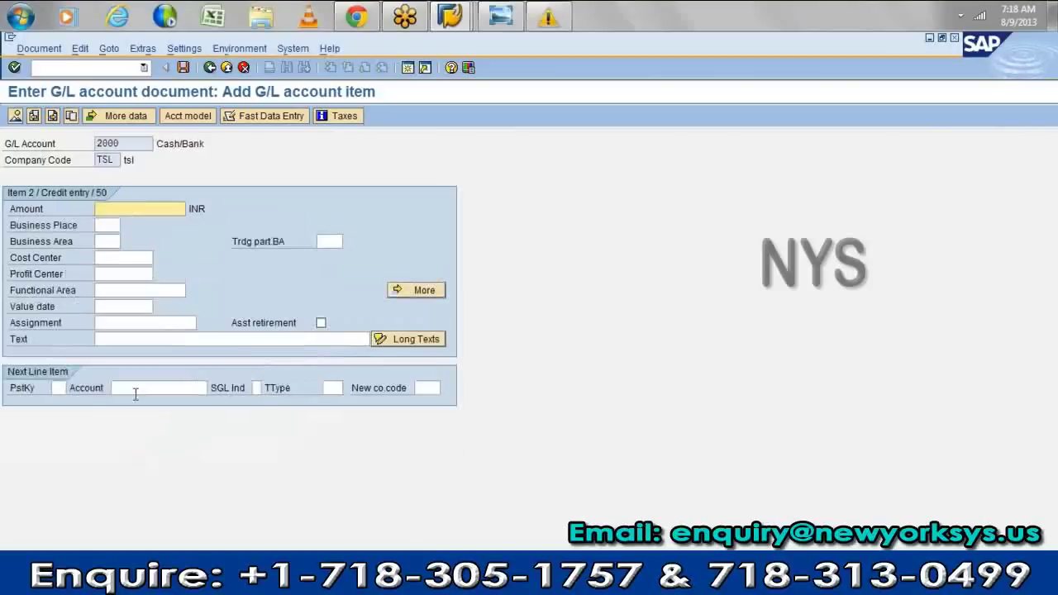
# - Enter * as the credit item's amount and + as its text, and park the document
pyautogui.write('*')
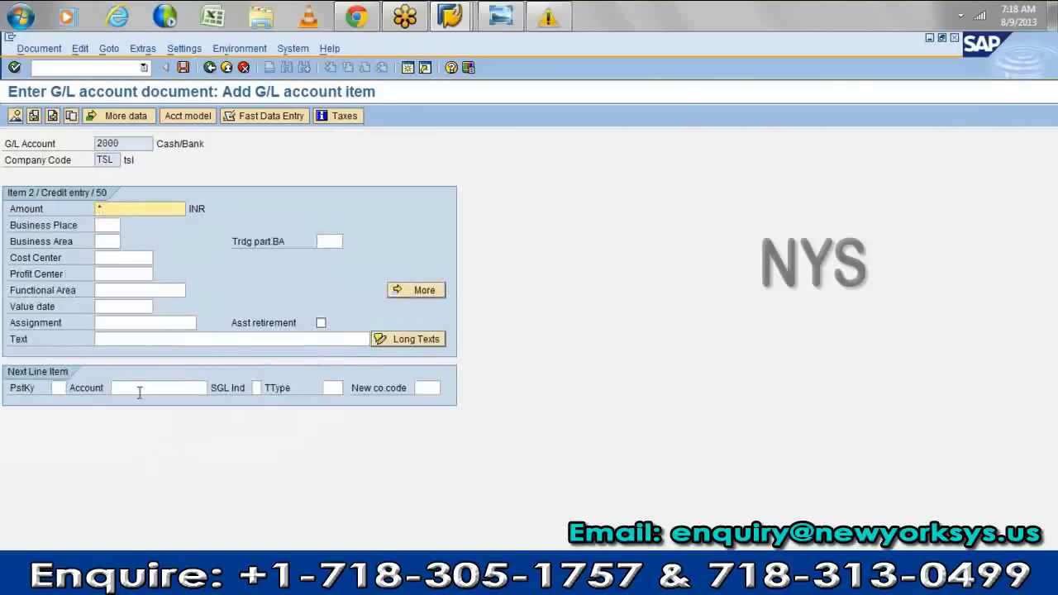
pyautogui.click(186, 344)
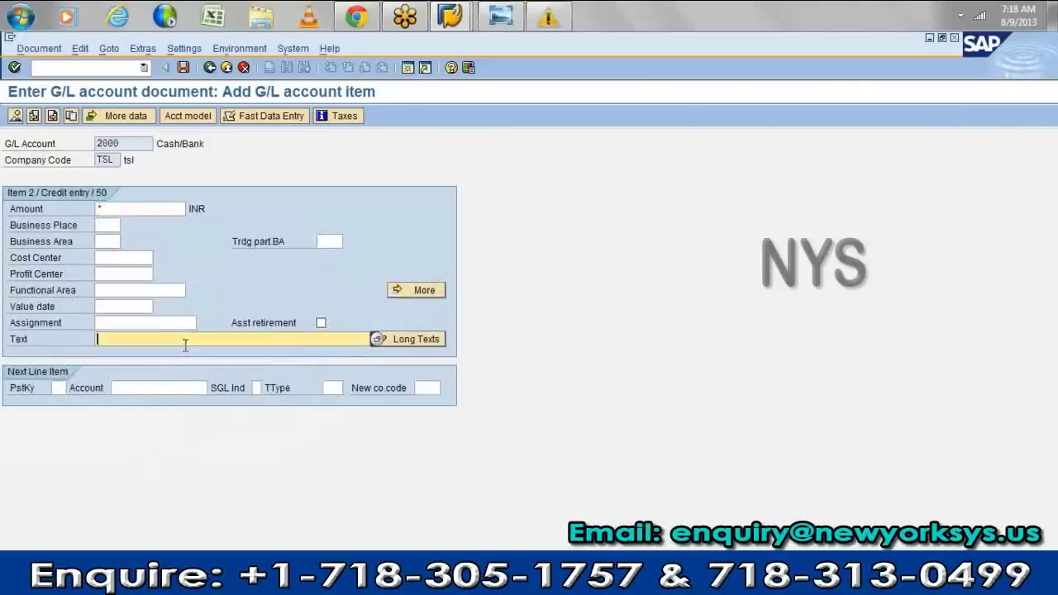
pyautogui.write('+')
pyautogui.press('Return')
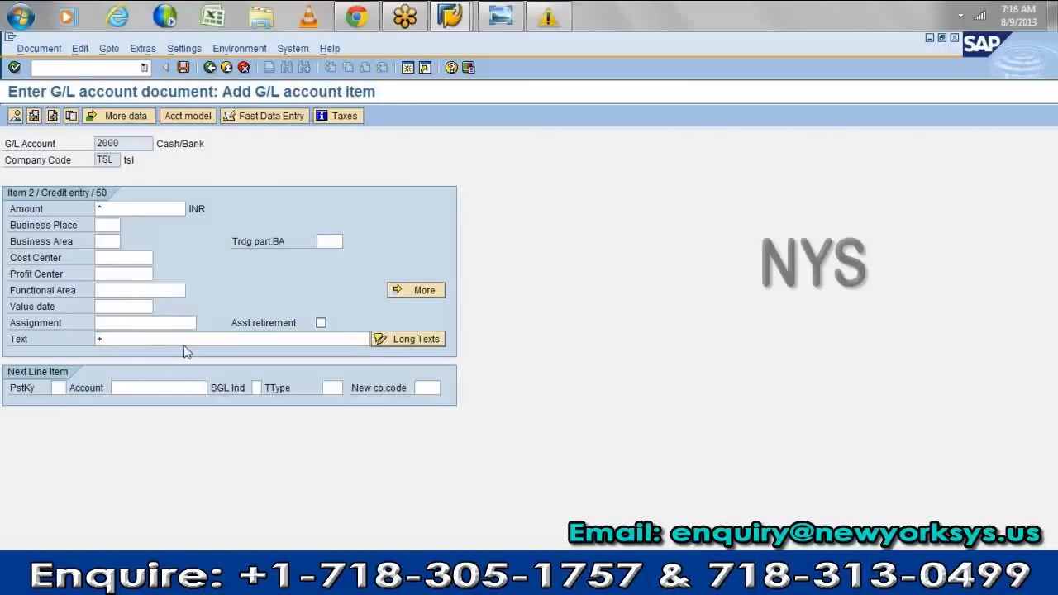
pyautogui.click(43, 50)
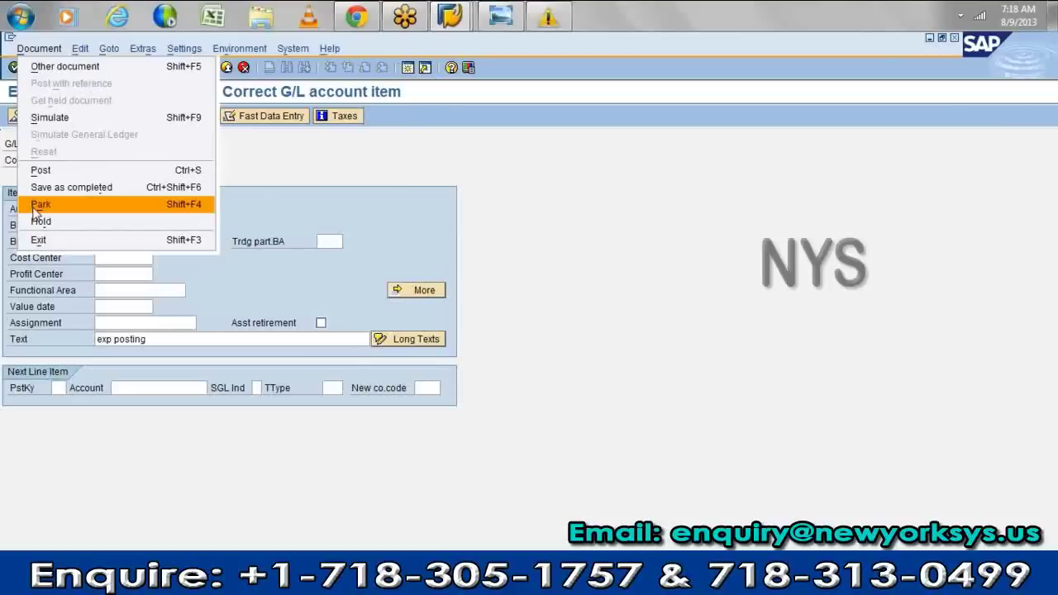
pyautogui.click(34, 208)
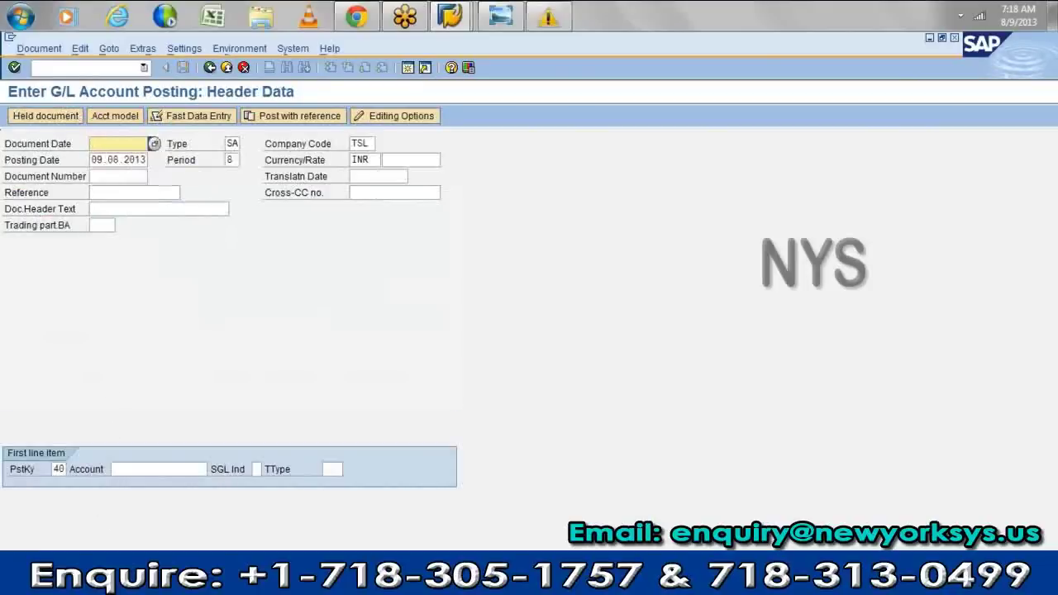
# - Open the vendor line item display with /nfbl1n and include parked items in the selection
pyautogui.click(108, 70)
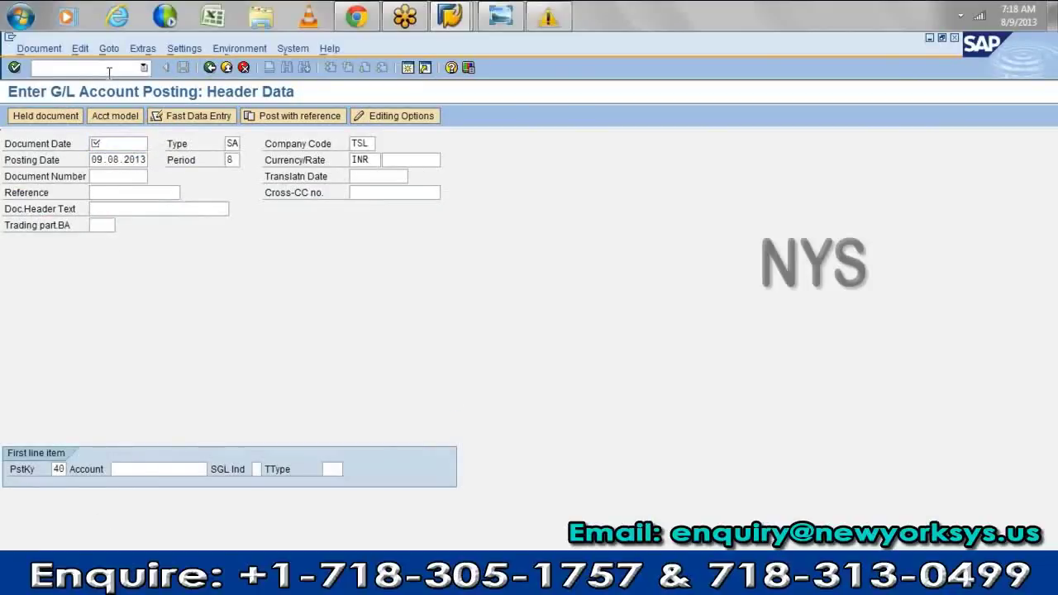
pyautogui.write('/nfbl1n')
pyautogui.press('Return')
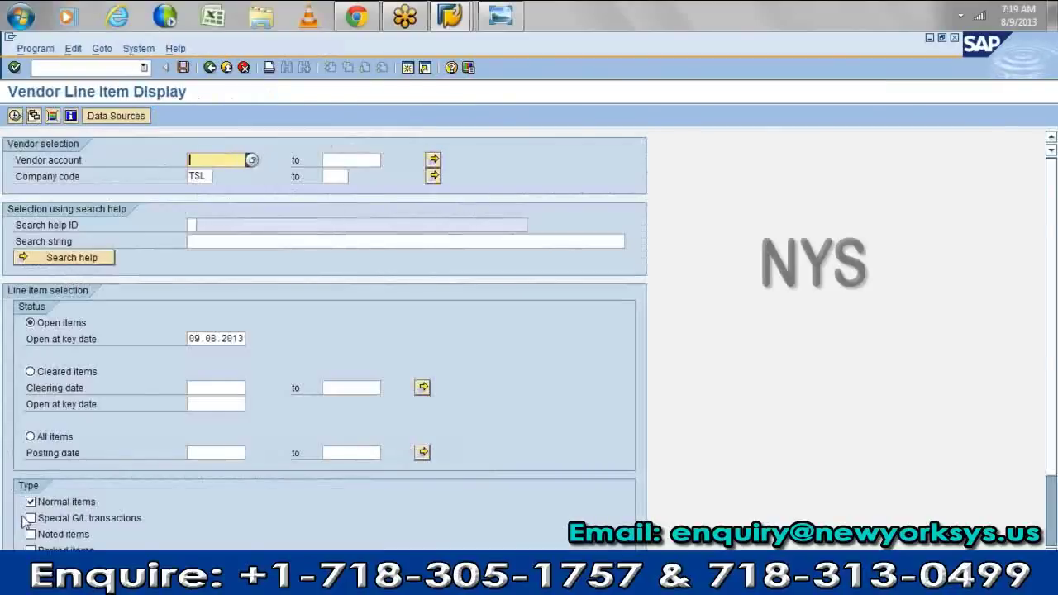
pyautogui.scroll(-1, 23, 519)
pyautogui.scroll(-1, 23, 522)
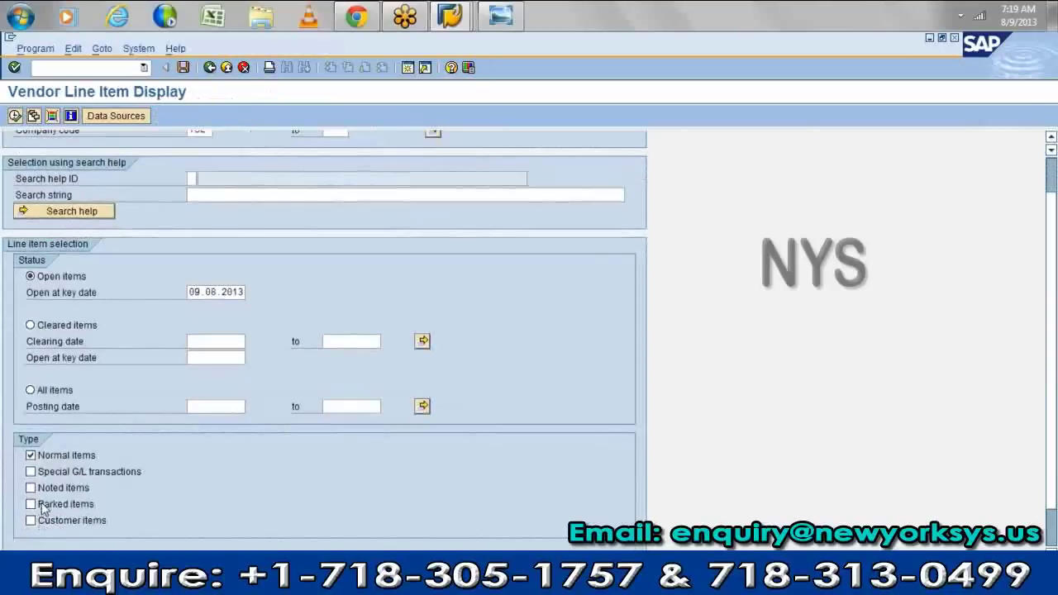
pyautogui.click(39, 507)
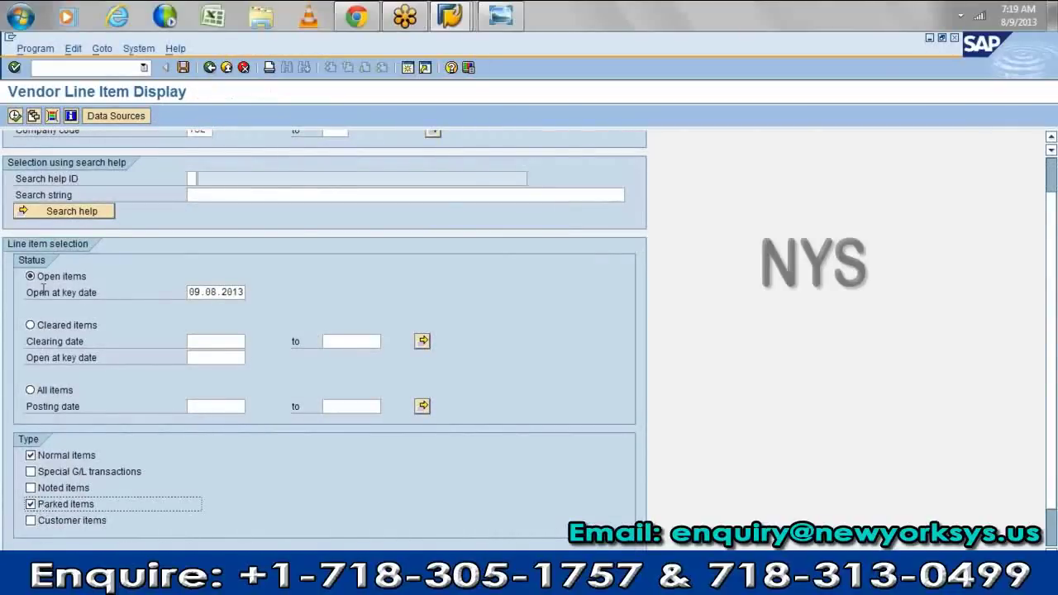
pyautogui.scroll(1, 28, 321)
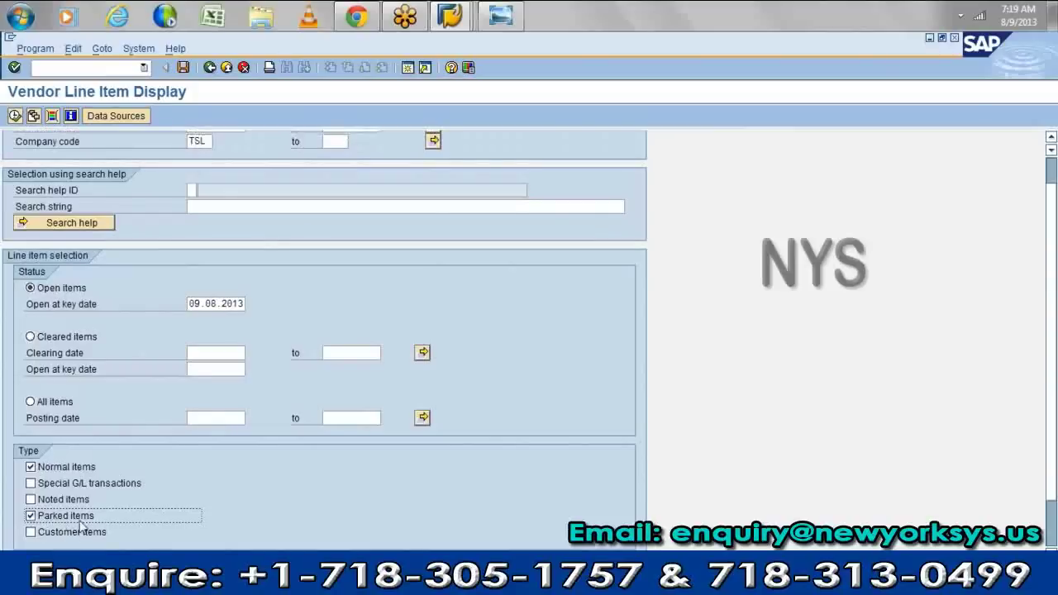
pyautogui.scroll(3, 7, 136)
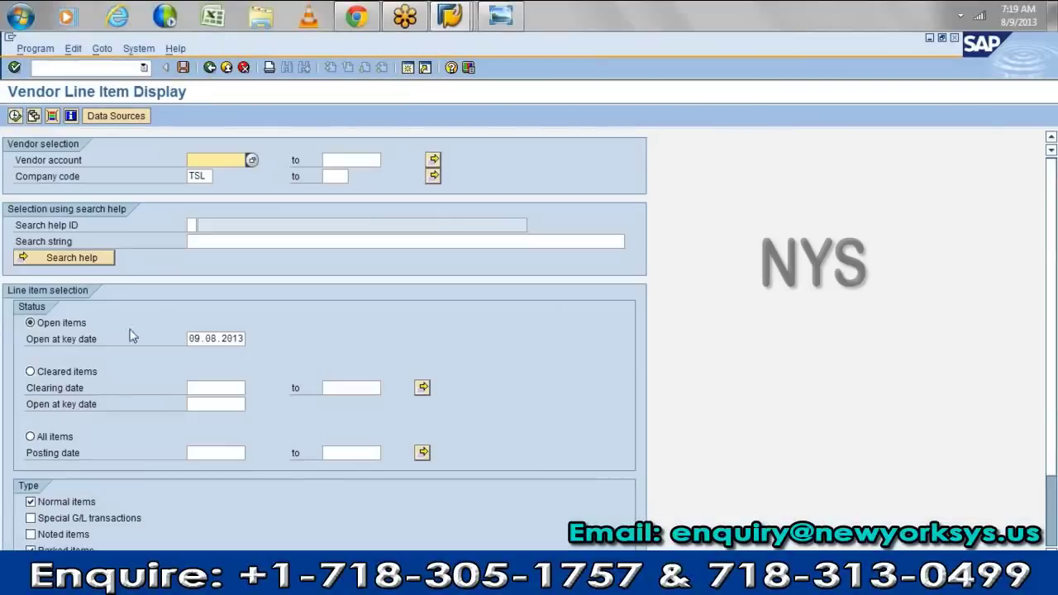
pyautogui.scroll(-1, 111, 409)
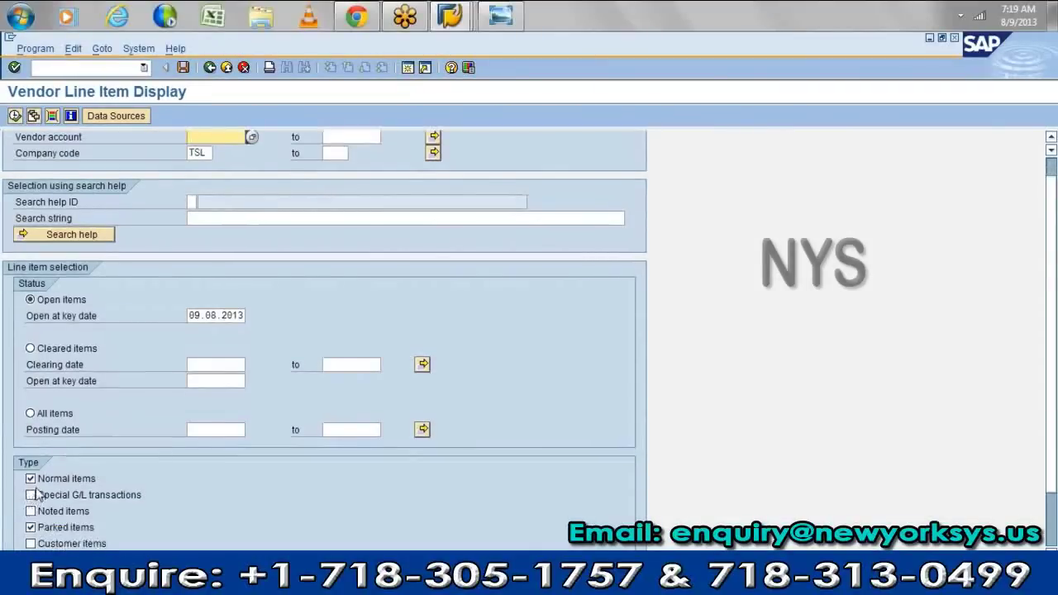
# - Switch to the G/L account line item display with /nfbl3n and go to its item type options
pyautogui.click(120, 73)
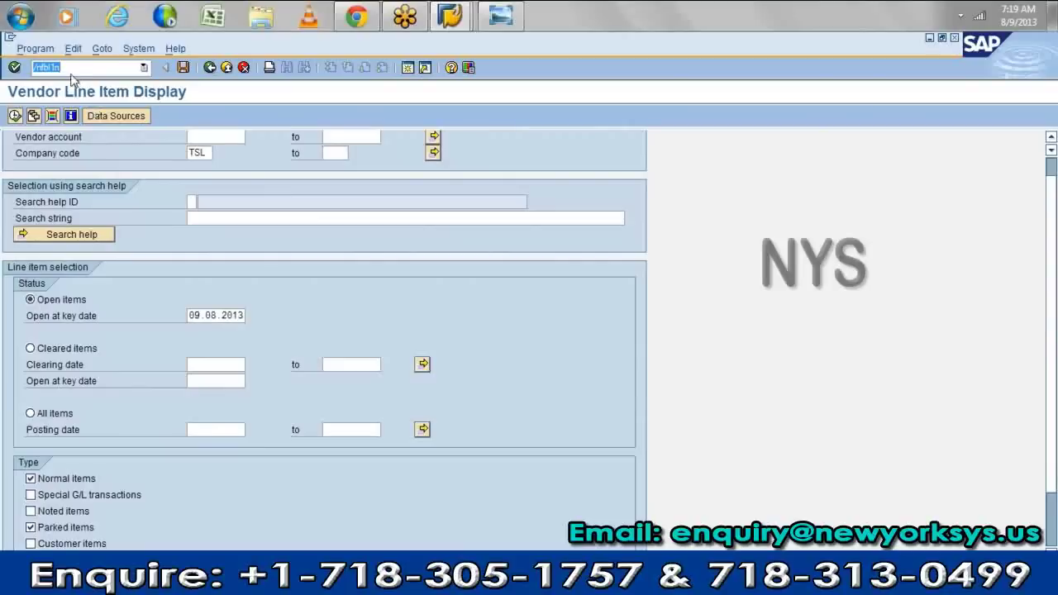
pyautogui.click(62, 68)
pyautogui.write('3')
pyautogui.press('Return')
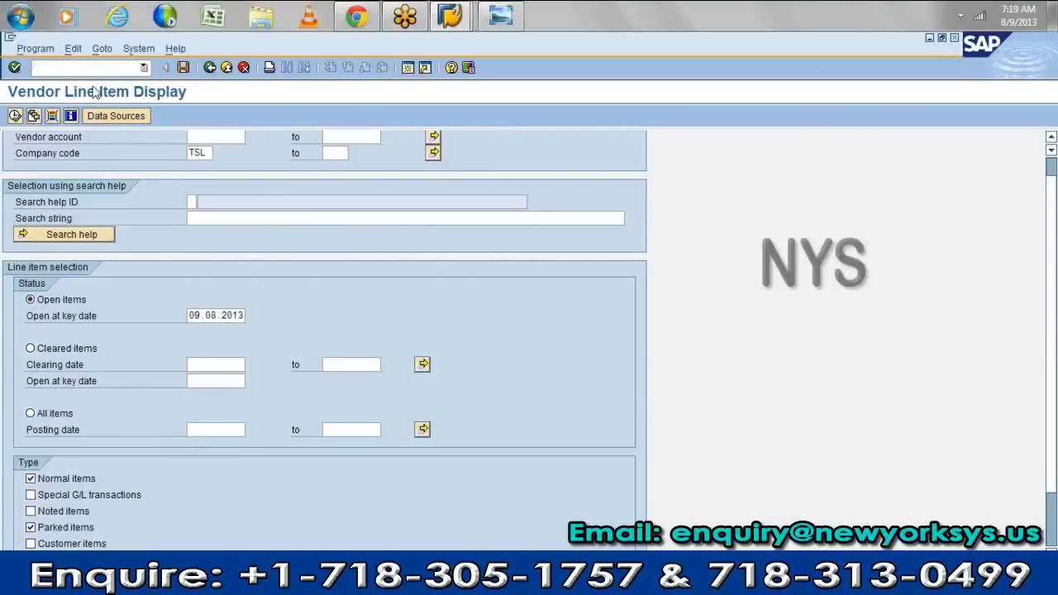
pyautogui.scroll(-3, 258, 378)
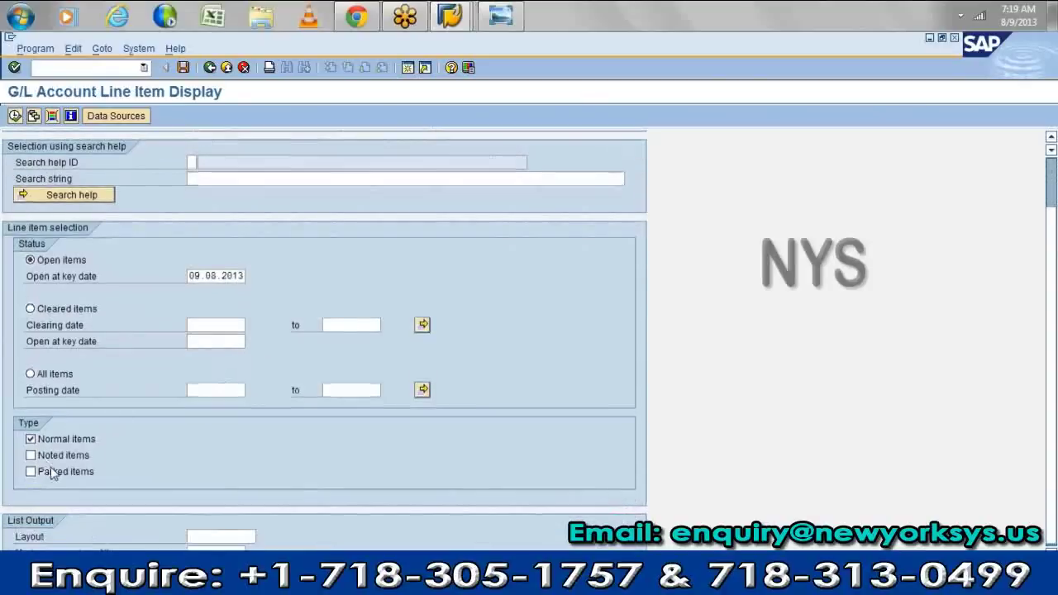
# - Include parked items in the G/L account line item selection and run the display
pyautogui.click(51, 472)
pyautogui.scroll(1, 48, 397)
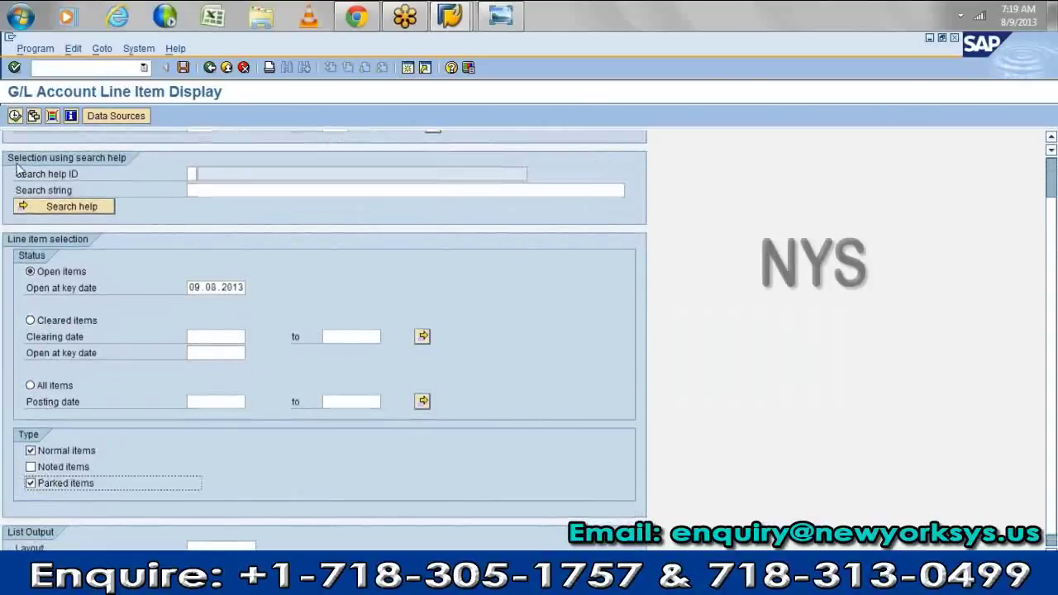
pyautogui.click(15, 116)
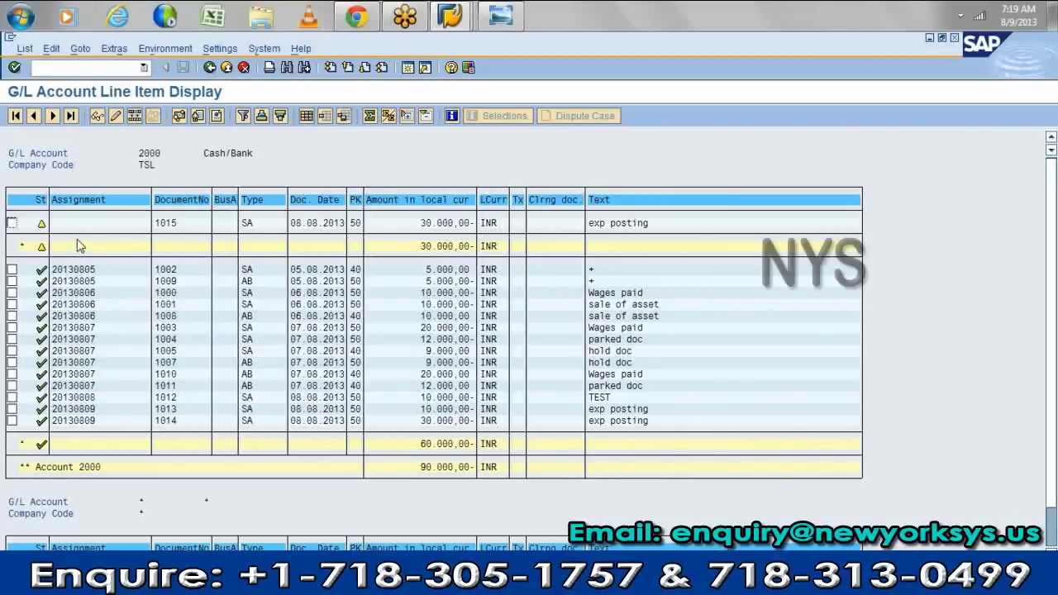
# - Leave the line item list and bring up the session with the SAP Easy Access menu
pyautogui.hotkey('alt', 'Tab')
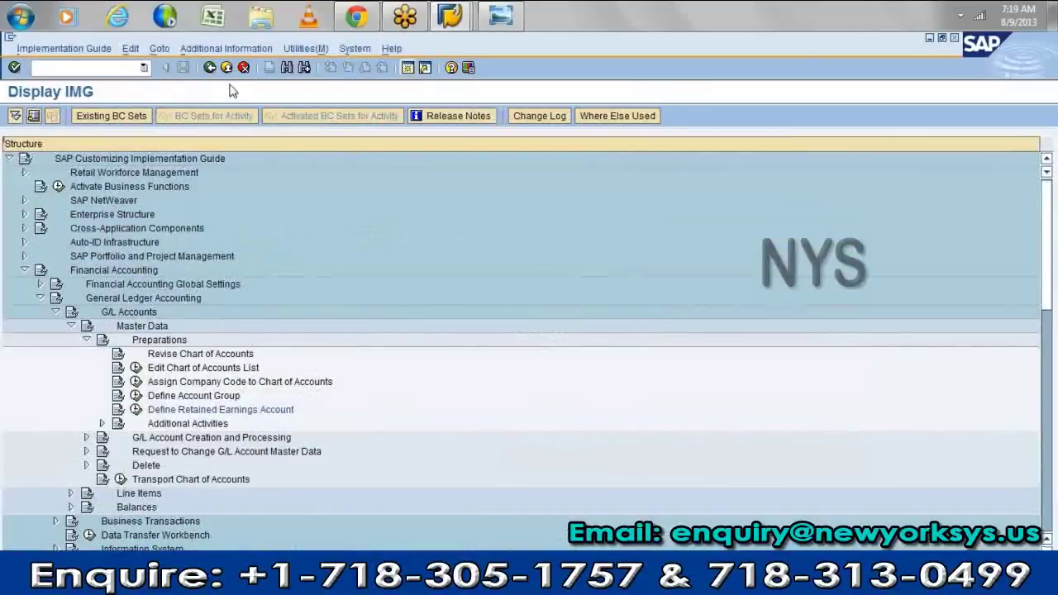
pyautogui.hotkey('alt', 'Tab')
pyautogui.hotkey('alt', 'Tab')
pyautogui.hotkey('alt', 'shift', 'Tab')
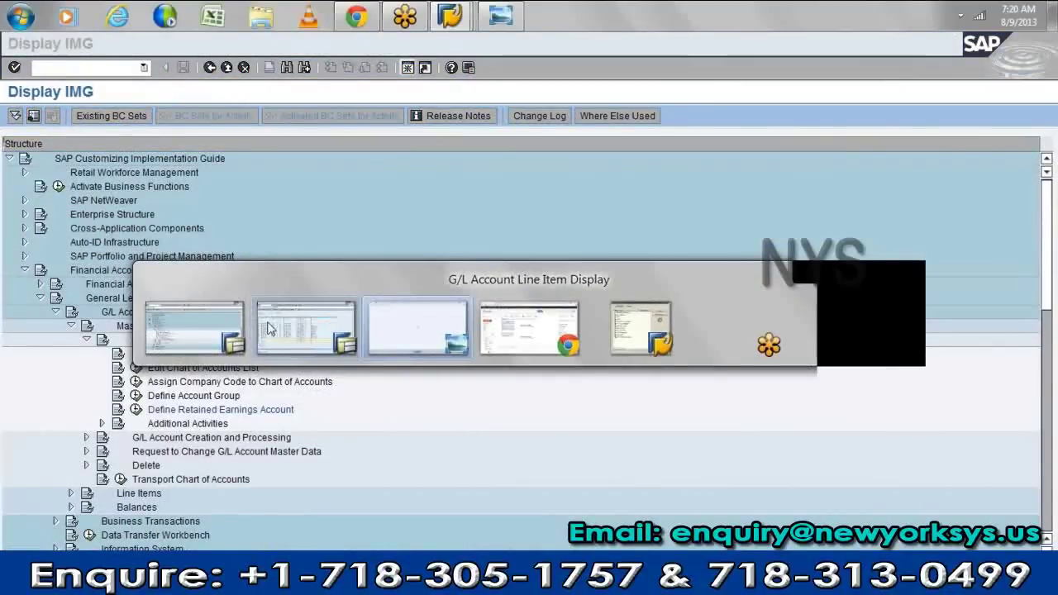
pyautogui.press('Escape')
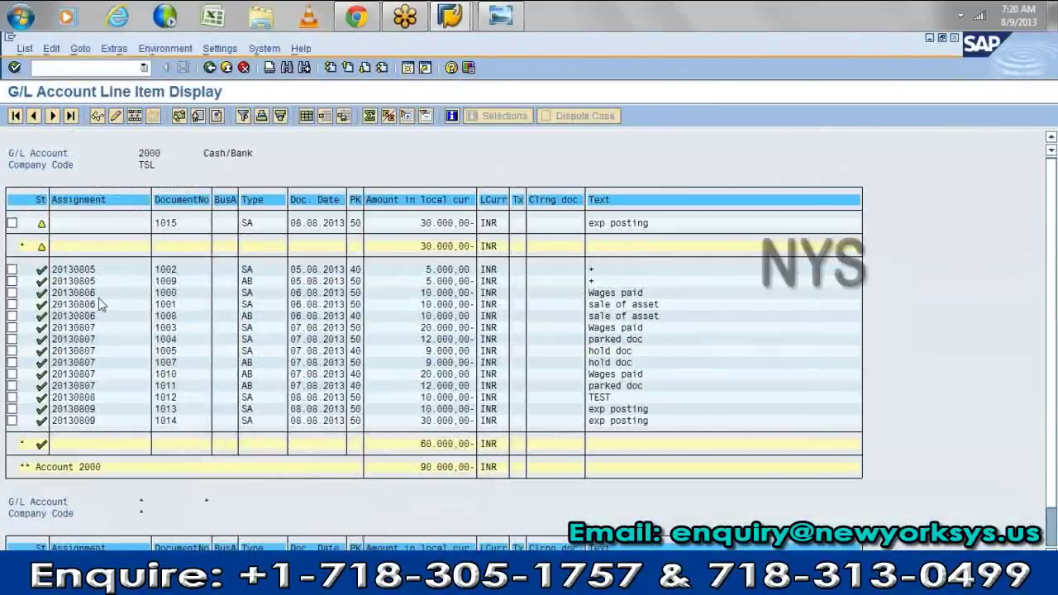
pyautogui.hotkey('shift', 'F3')
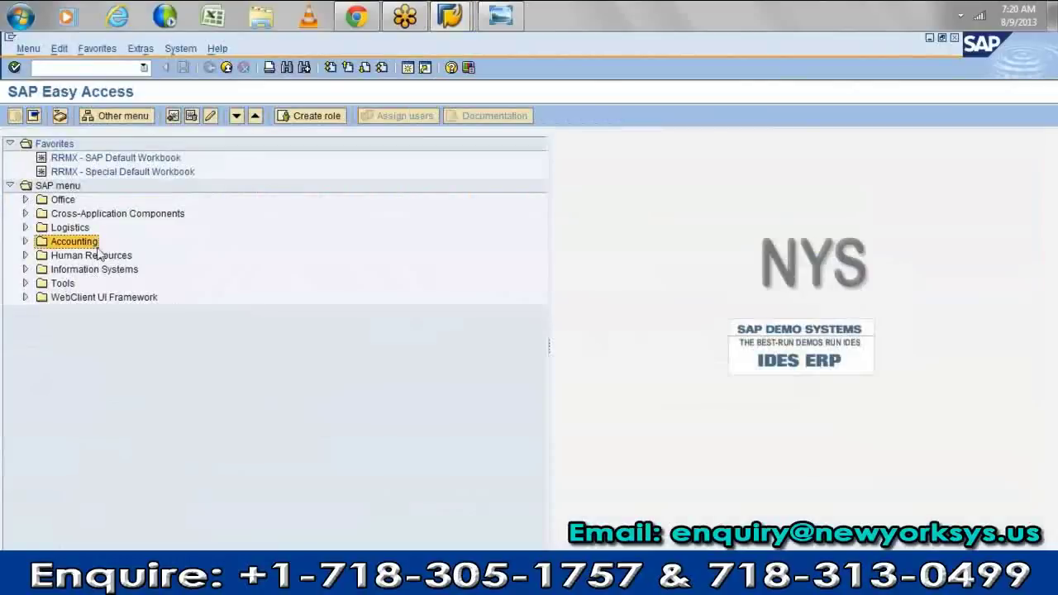
# - Expand the SAP menu through Accounting and Financial Accounting down to the General Ledger folder's contents
pyautogui.doubleClick(96, 245)
pyautogui.doubleClick(96, 245)
pyautogui.press('Left')
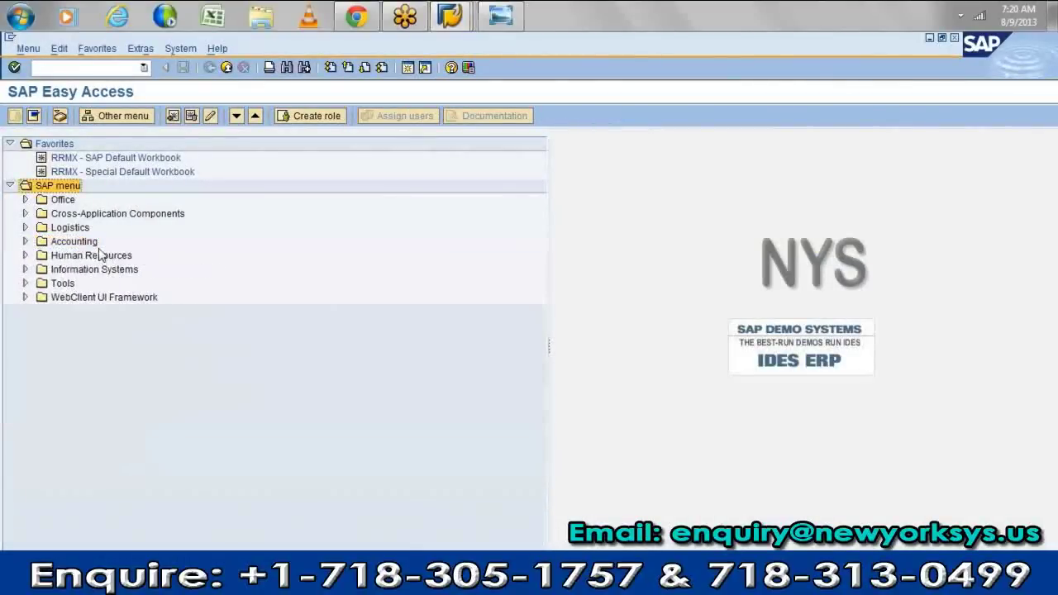
pyautogui.press('Down')
pyautogui.press('Down')
pyautogui.press('Down')
pyautogui.press('Down')
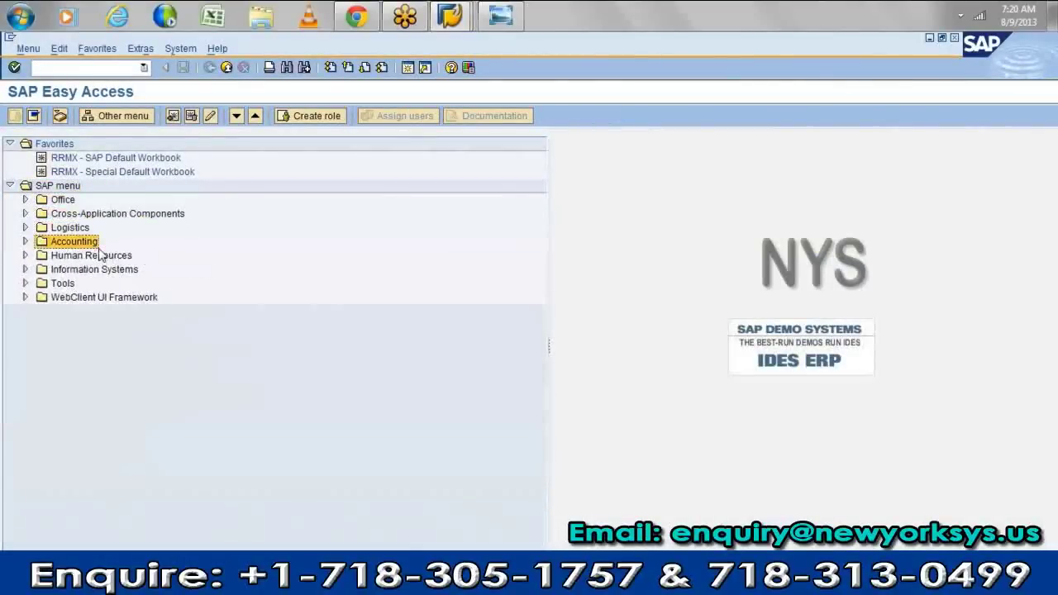
pyautogui.press('Right')
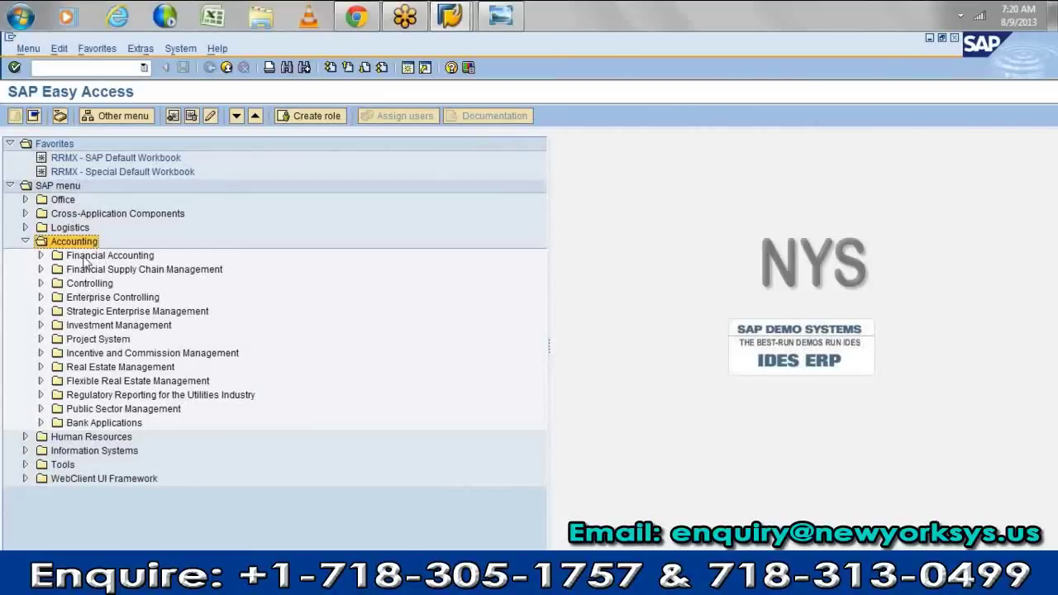
pyautogui.doubleClick(84, 258)
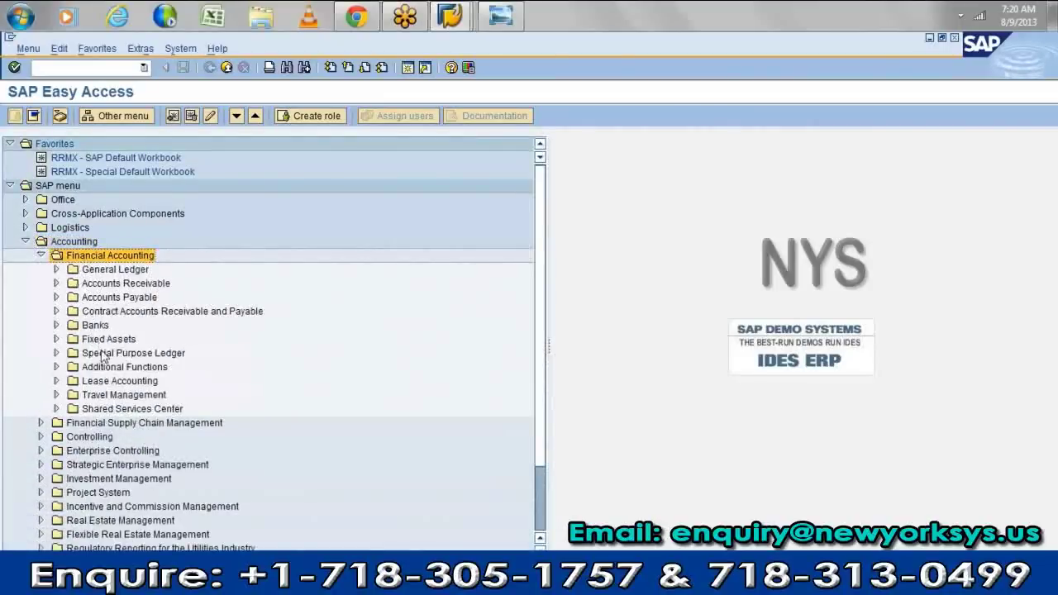
pyautogui.doubleClick(100, 272)
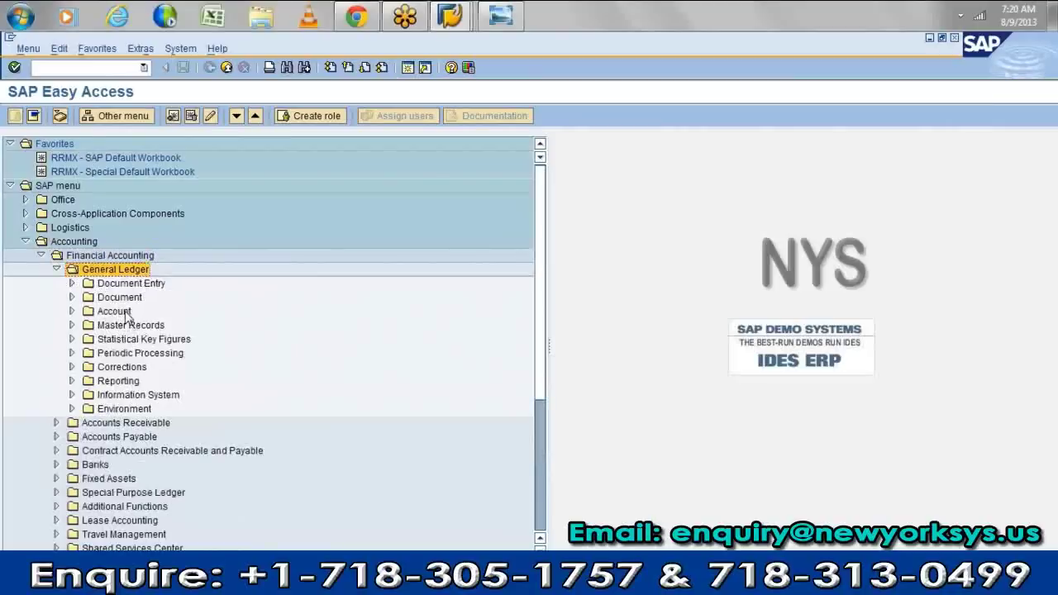
# - Expand the General Ledger's Document folder and its Parked Documents subfolder
pyautogui.doubleClick(124, 314)
pyautogui.doubleClick(125, 316)
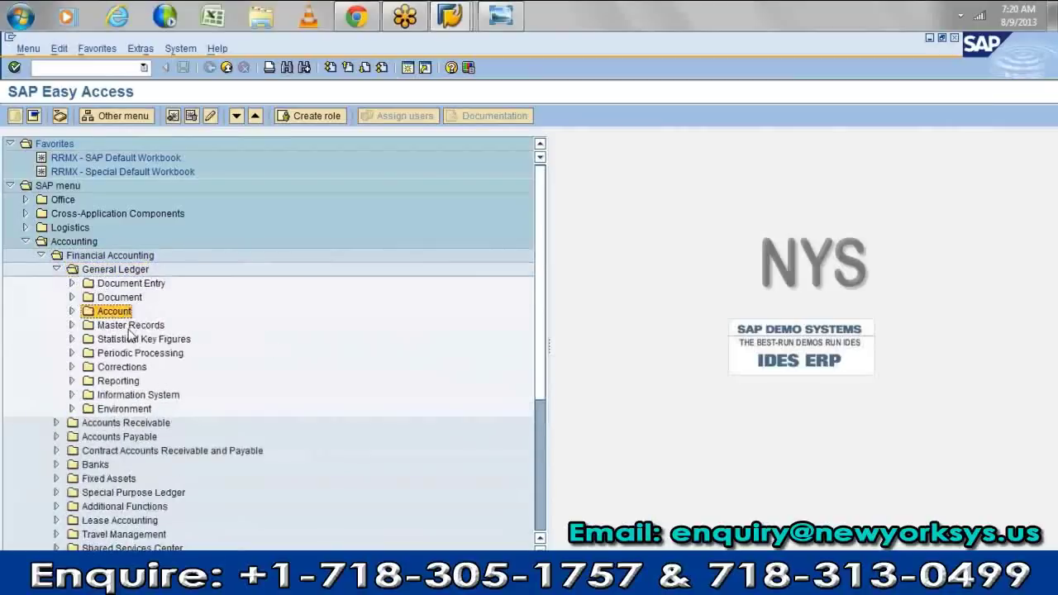
pyautogui.doubleClick(130, 325)
pyautogui.press('Left')
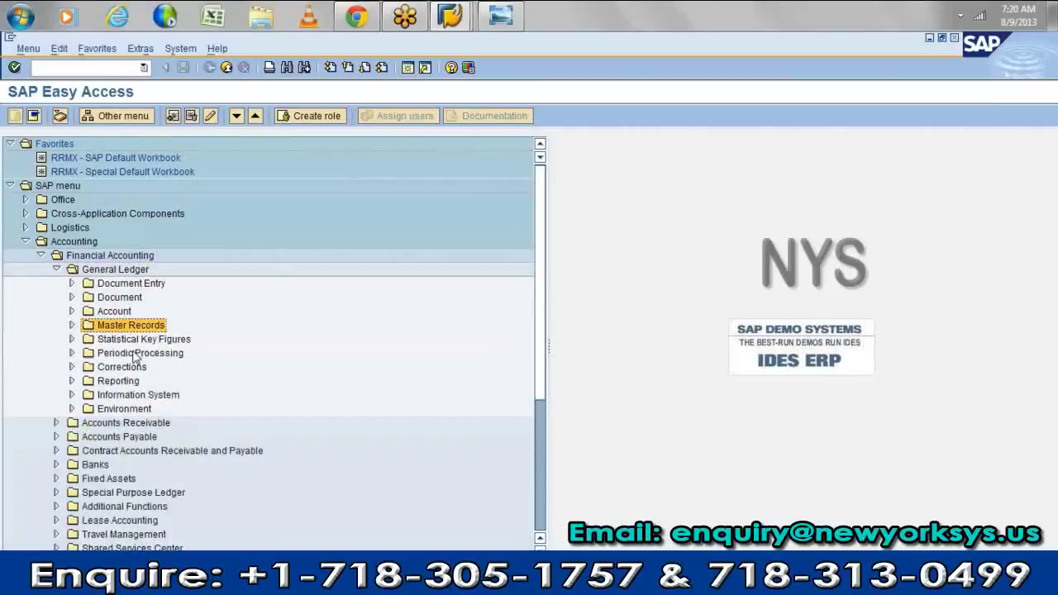
pyautogui.press('Down')
pyautogui.press('Up')
pyautogui.press('Up')
pyautogui.press('Up')
pyautogui.press('Right')
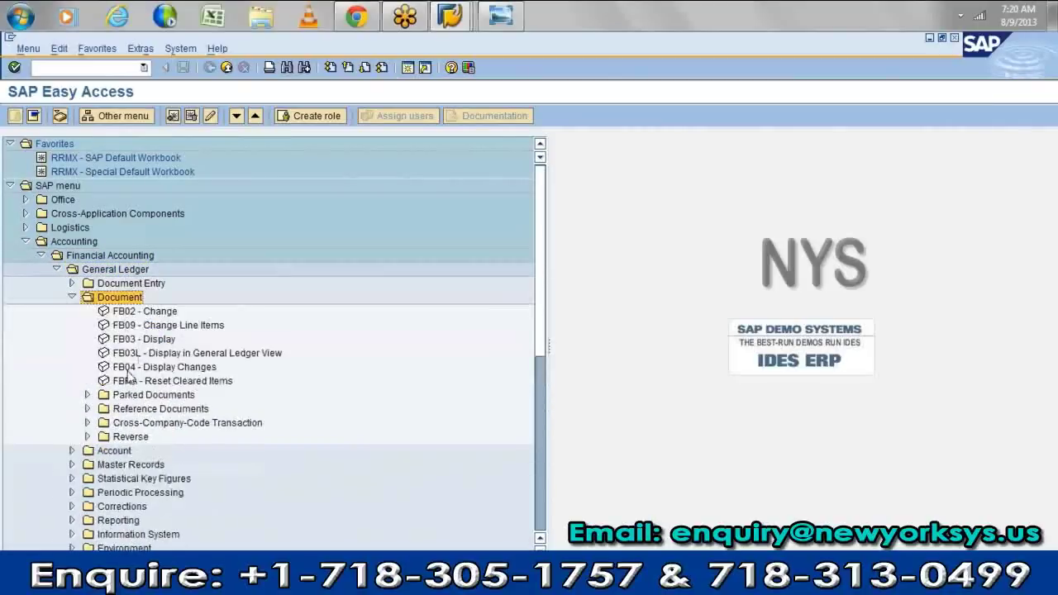
pyautogui.click(136, 382)
pyautogui.doubleClick(137, 398)
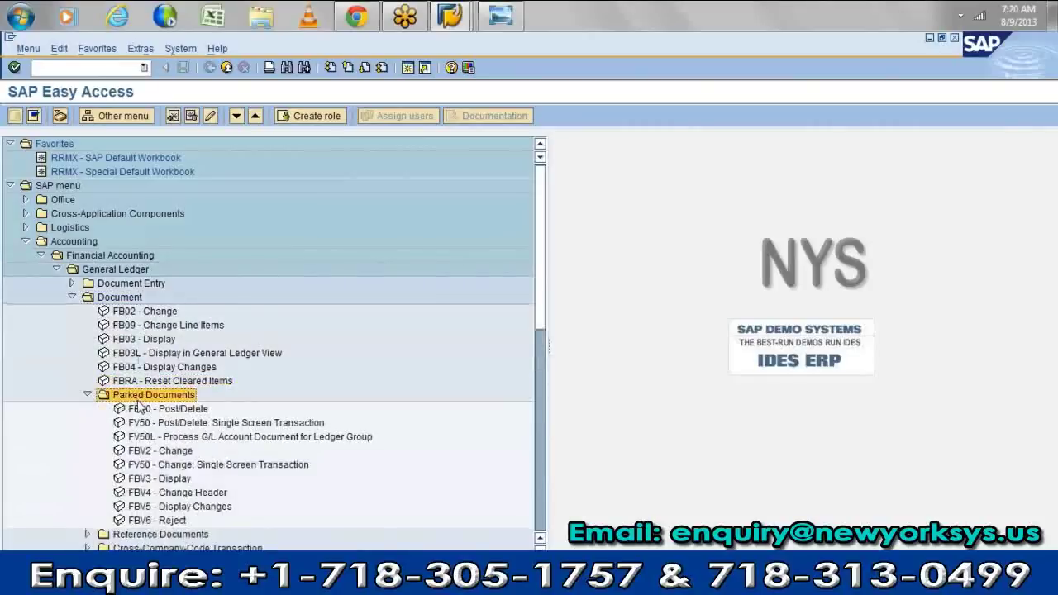
# - Examine the parked document transactions for changing, displaying, changing the header, displaying changes and posting or deleting
pyautogui.scroll(-2, 142, 406)
pyautogui.scroll(-1, 144, 414)
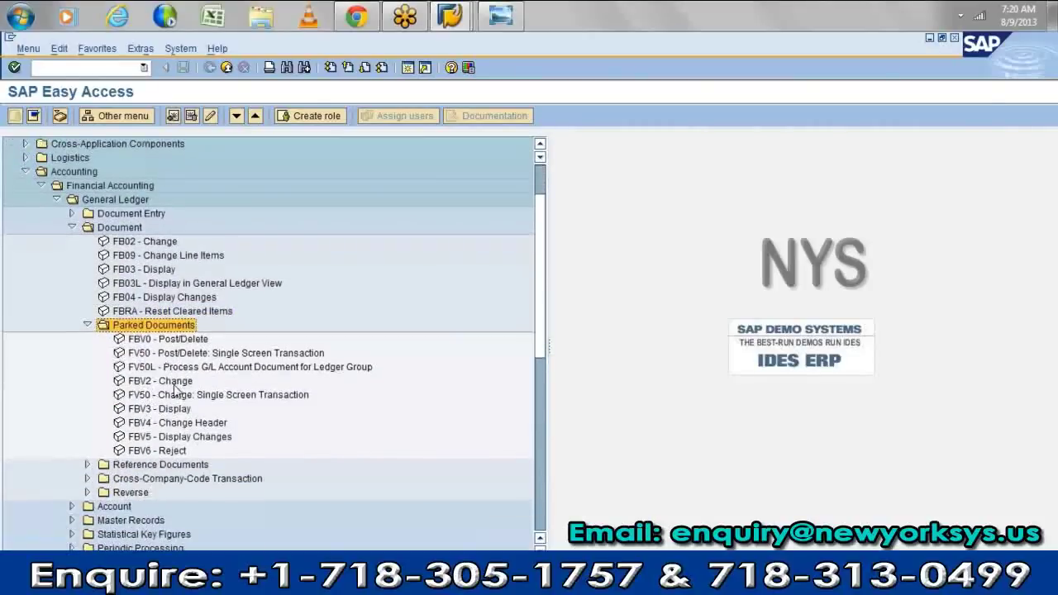
pyautogui.click(174, 385)
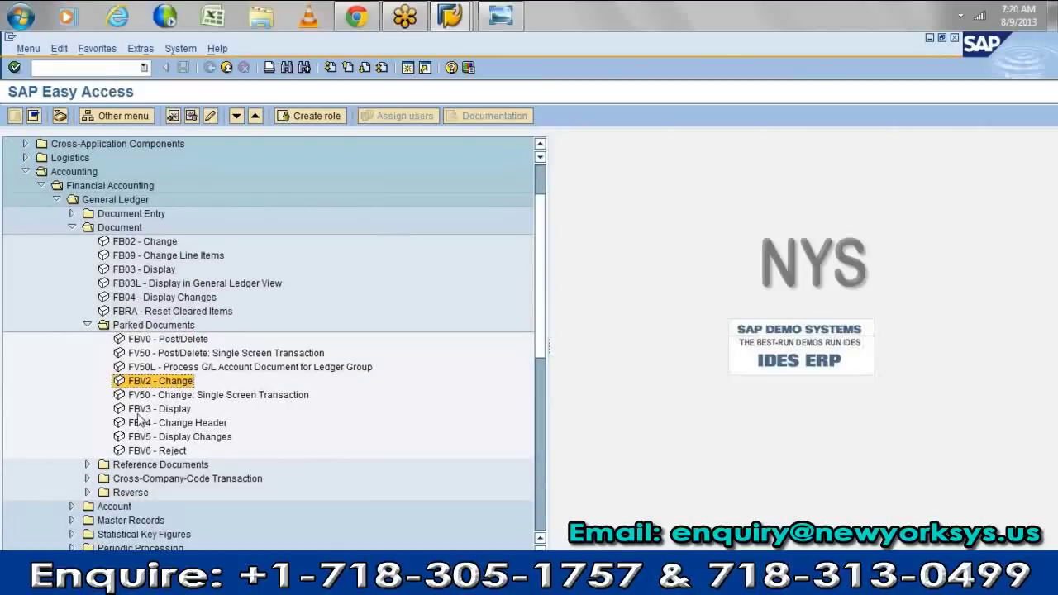
pyautogui.click(144, 409)
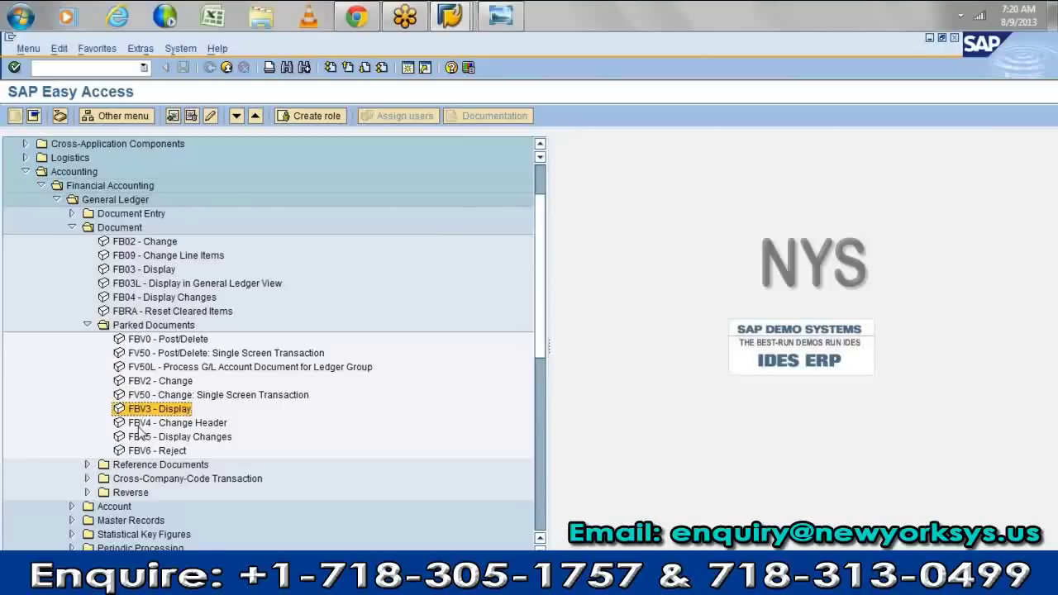
pyautogui.click(139, 423)
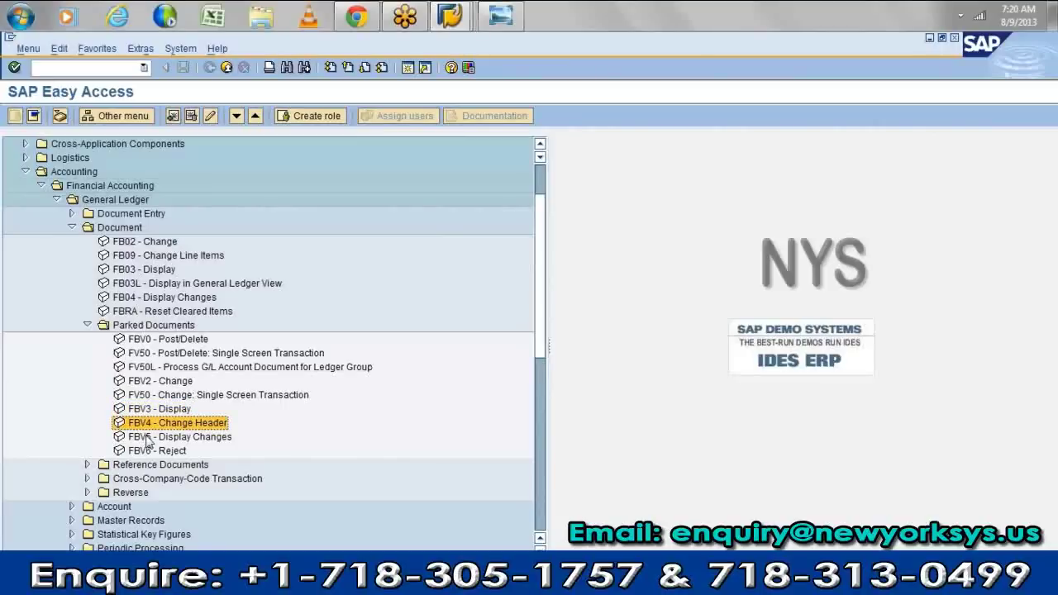
pyautogui.click(158, 438)
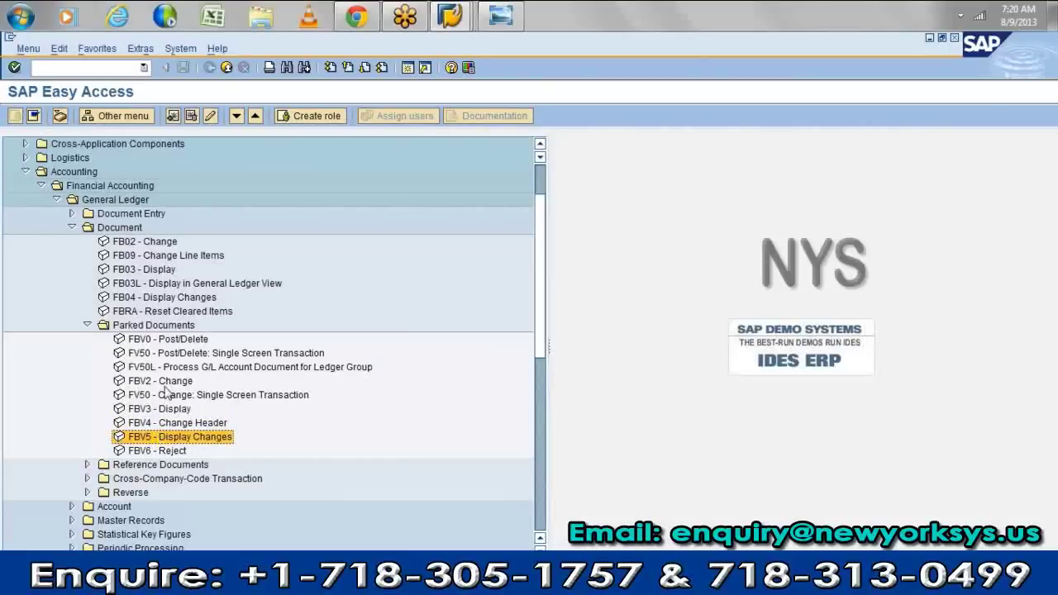
pyautogui.click(166, 384)
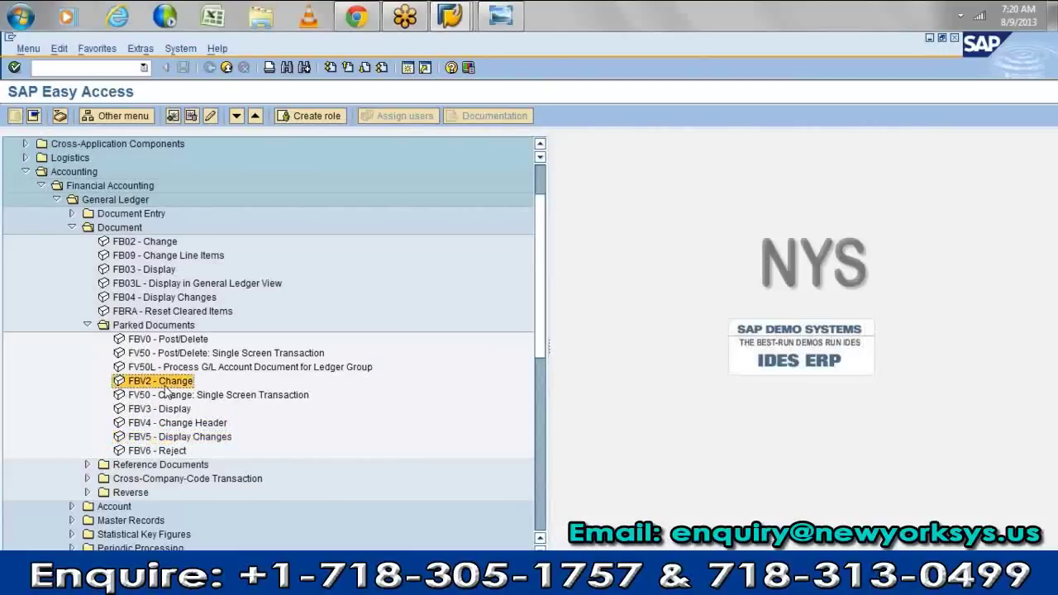
pyautogui.click(168, 338)
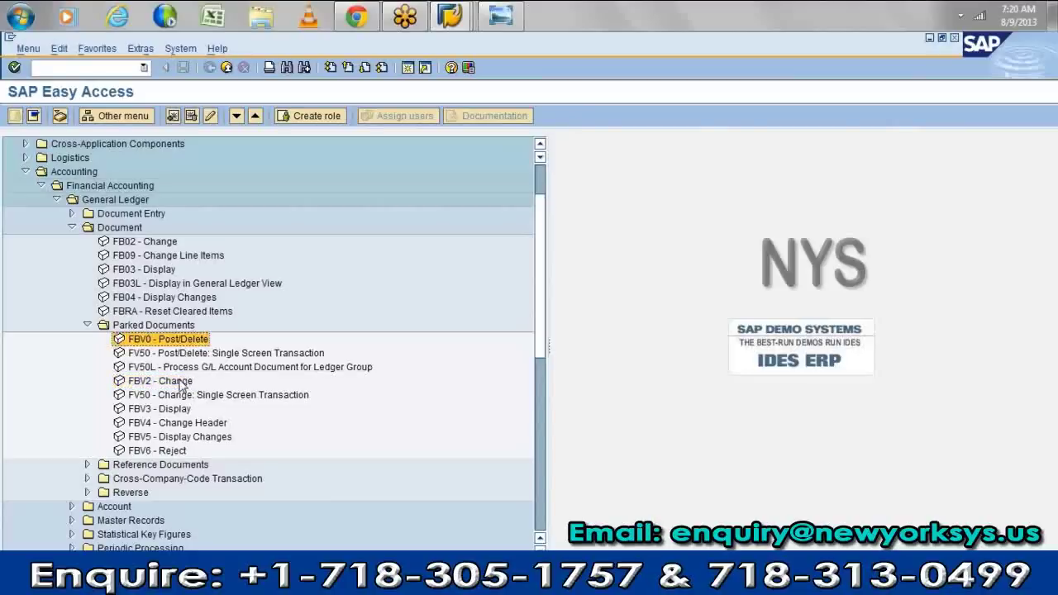
# - Open parked document 1015 of company code TSL with FBV2 and set the Wages Paid debit amount to 50.000,00
pyautogui.doubleClick(180, 381)
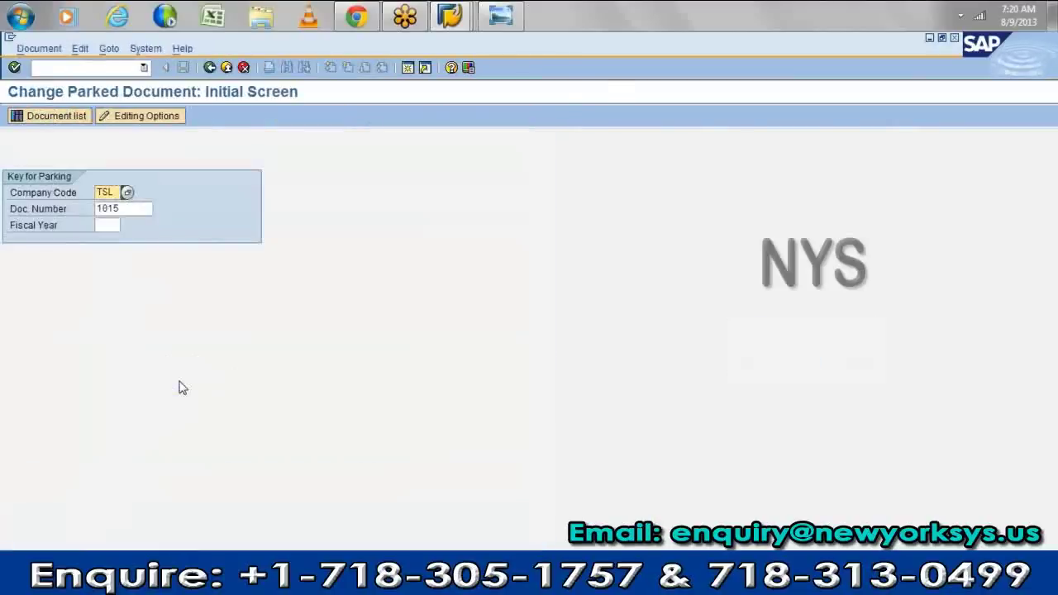
pyautogui.press('Return')
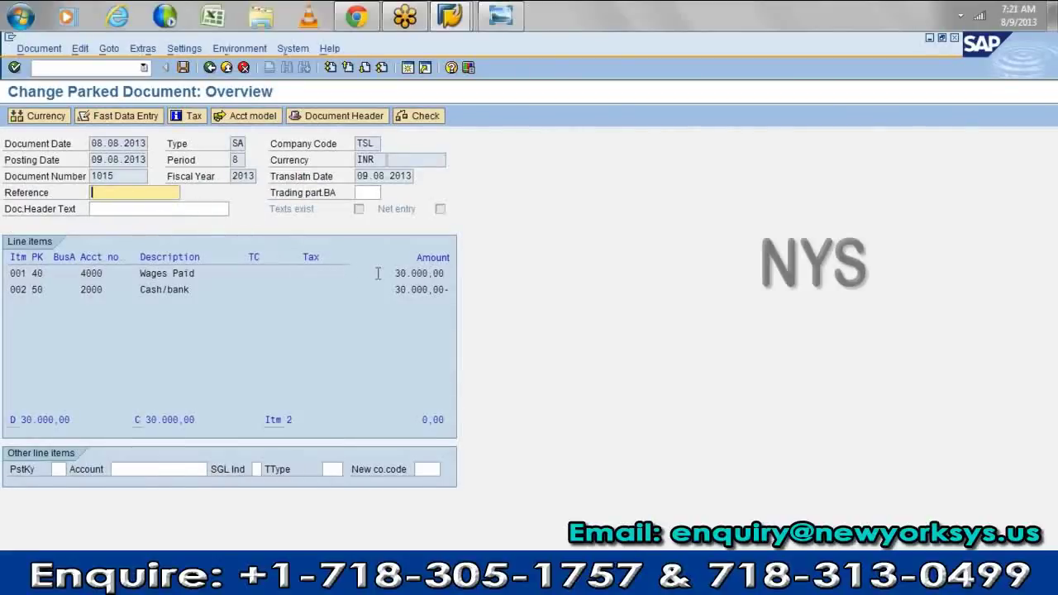
pyautogui.doubleClick(149, 274)
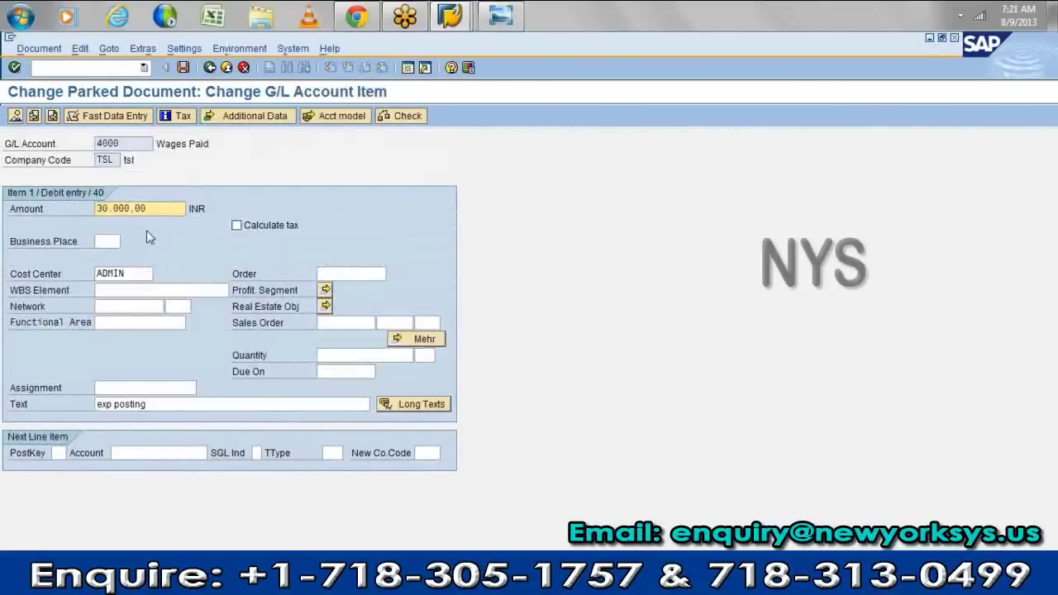
pyautogui.press('Delete')
pyautogui.write('5')
pyautogui.click(15, 116)
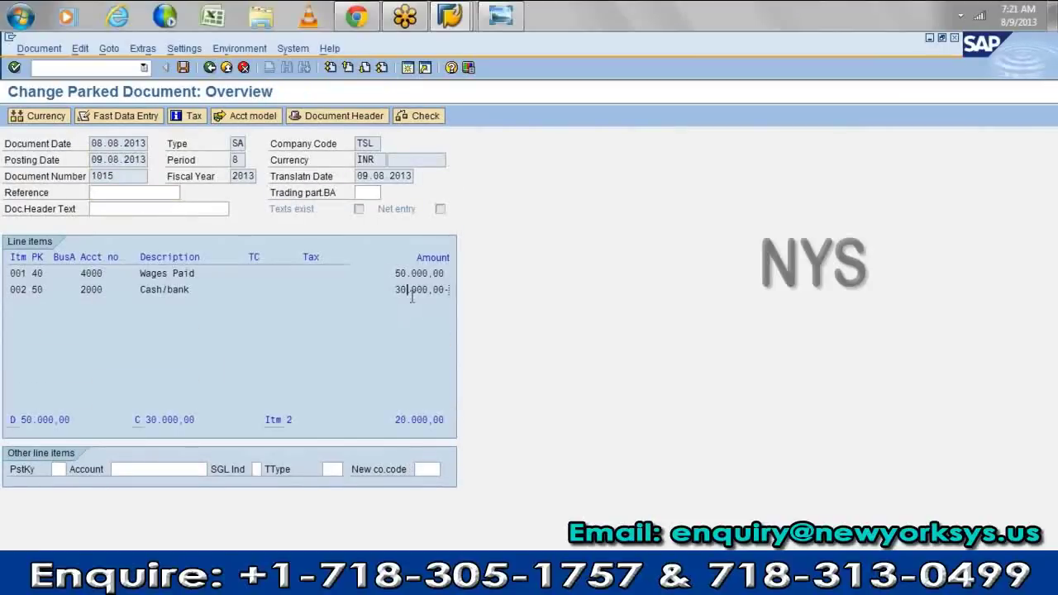
# - Set the Cash/Bank credit item's amount to 50.000,00, save the parked document and leave the change transaction
pyautogui.doubleClick(405, 289)
pyautogui.press('Delete')
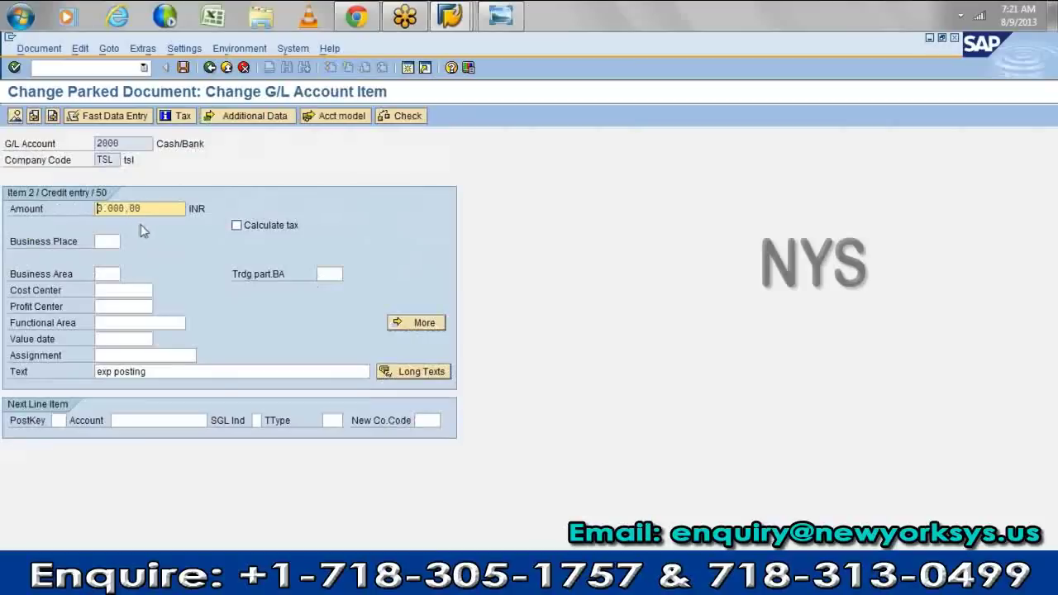
pyautogui.click(184, 68)
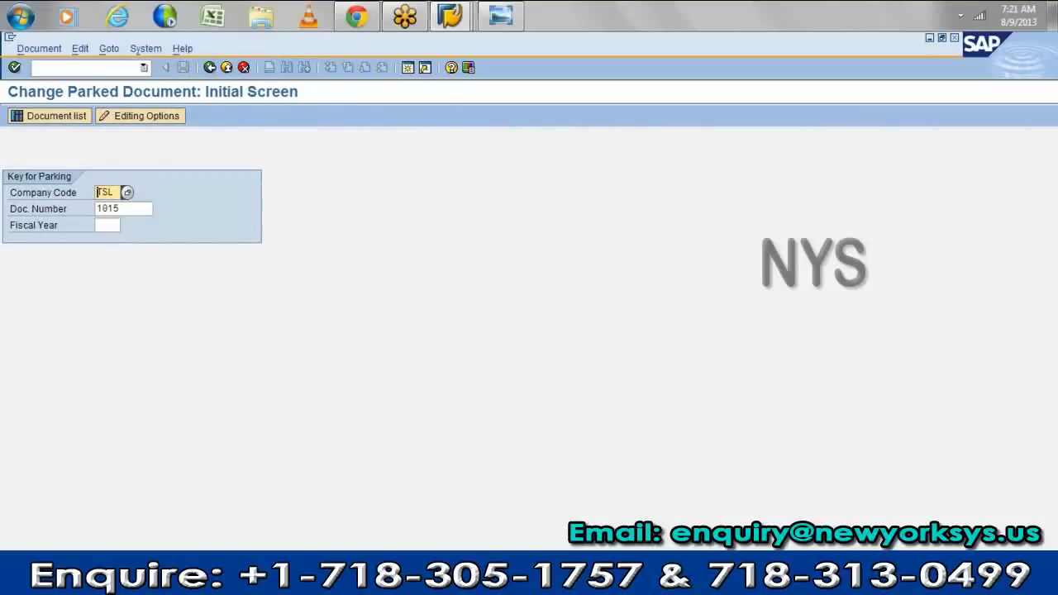
pyautogui.click(210, 68)
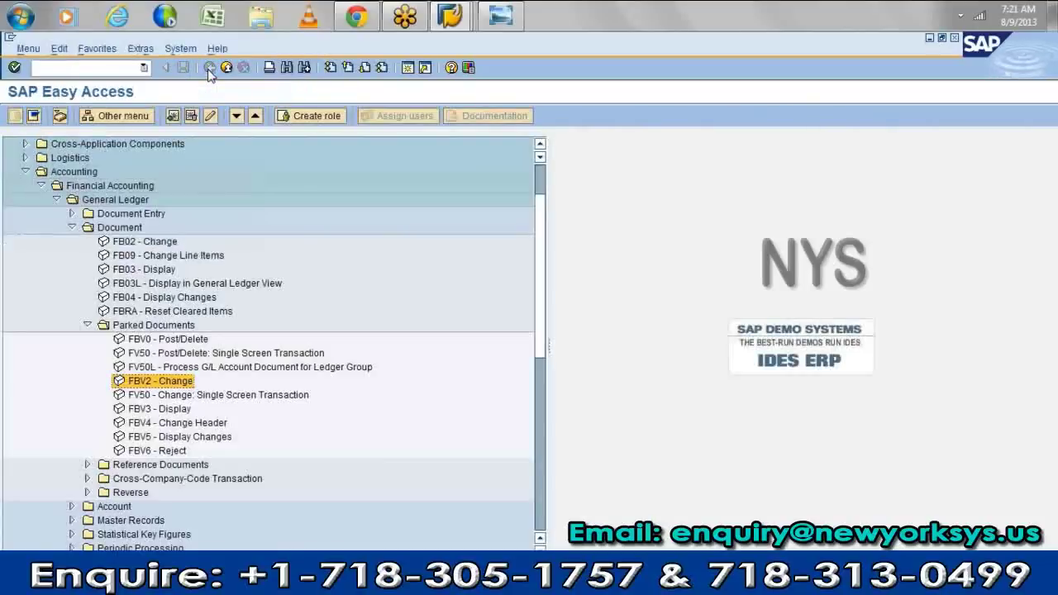
# - Open parked document 1015 with FBV0, check its Wages Paid item and post the document
pyautogui.click(134, 339)
pyautogui.doubleClick(135, 342)
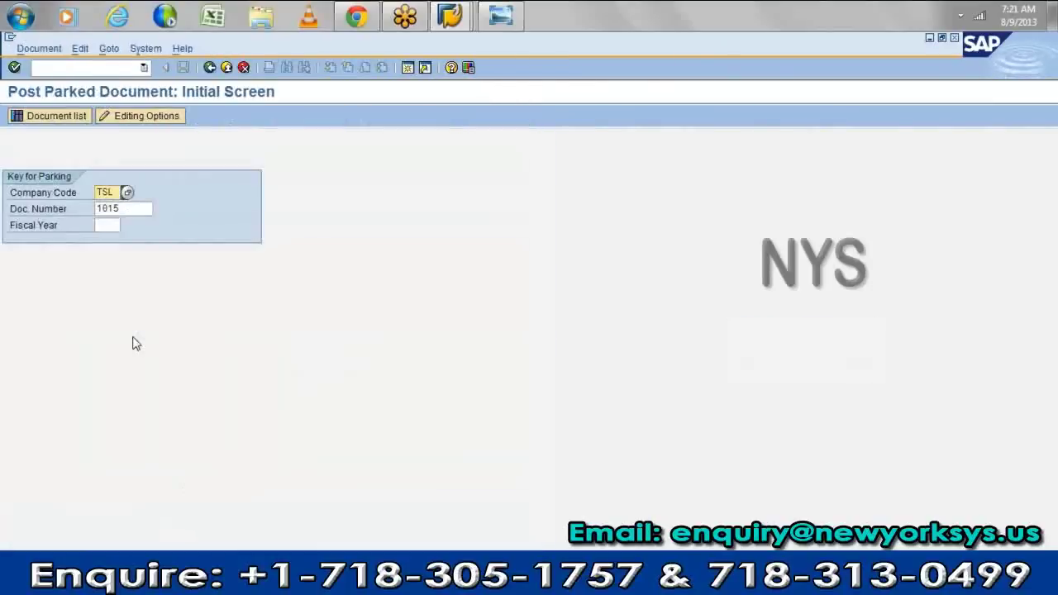
pyautogui.press('Return')
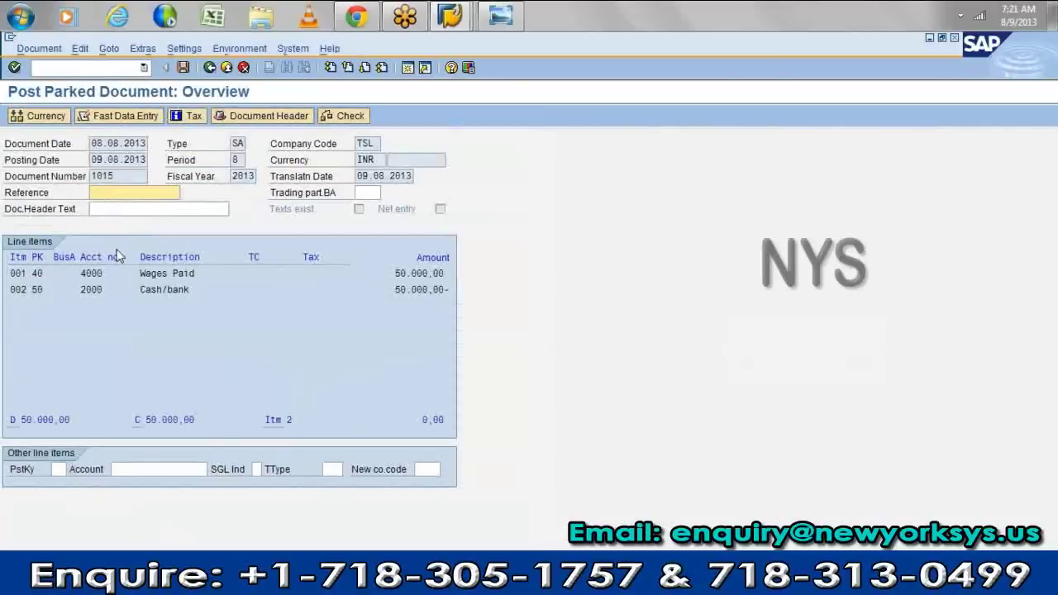
pyautogui.doubleClick(172, 272)
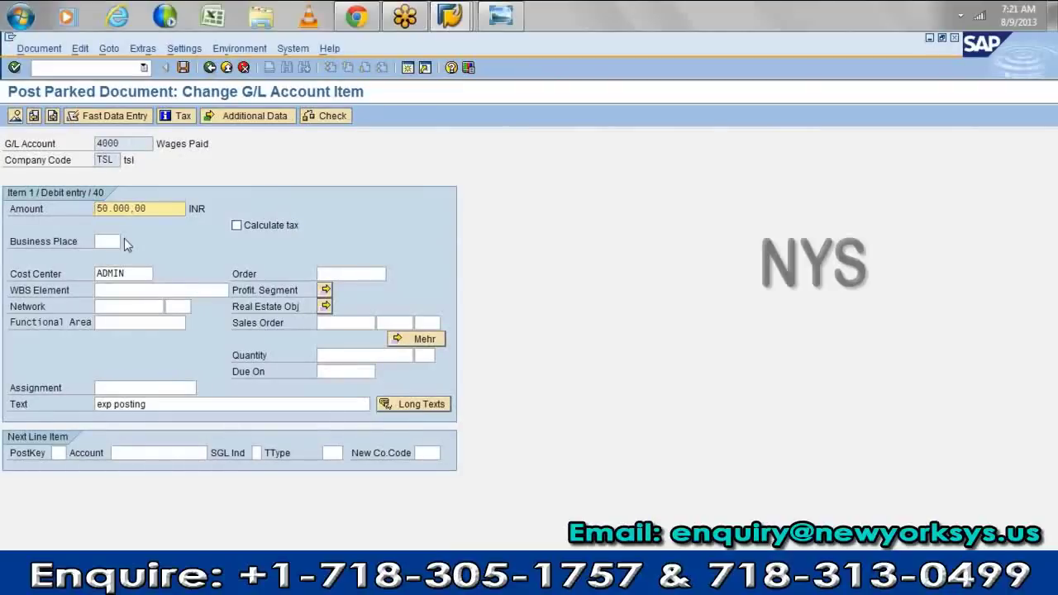
pyautogui.click(185, 69)
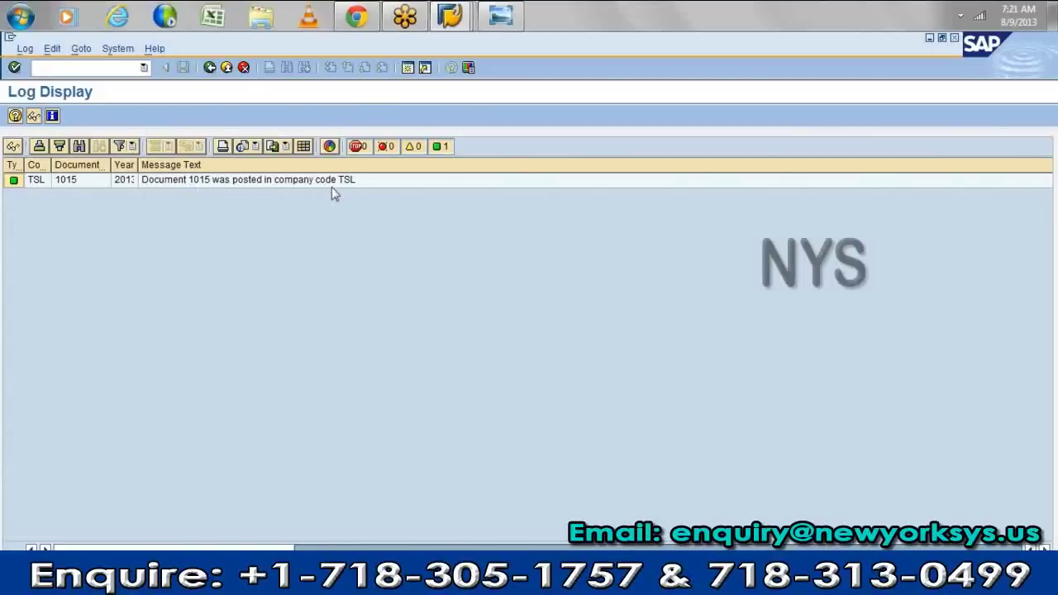
# - Refresh the line item display of Cash/Bank account 2000 in company code TSL and leave the list
pyautogui.press('F3')
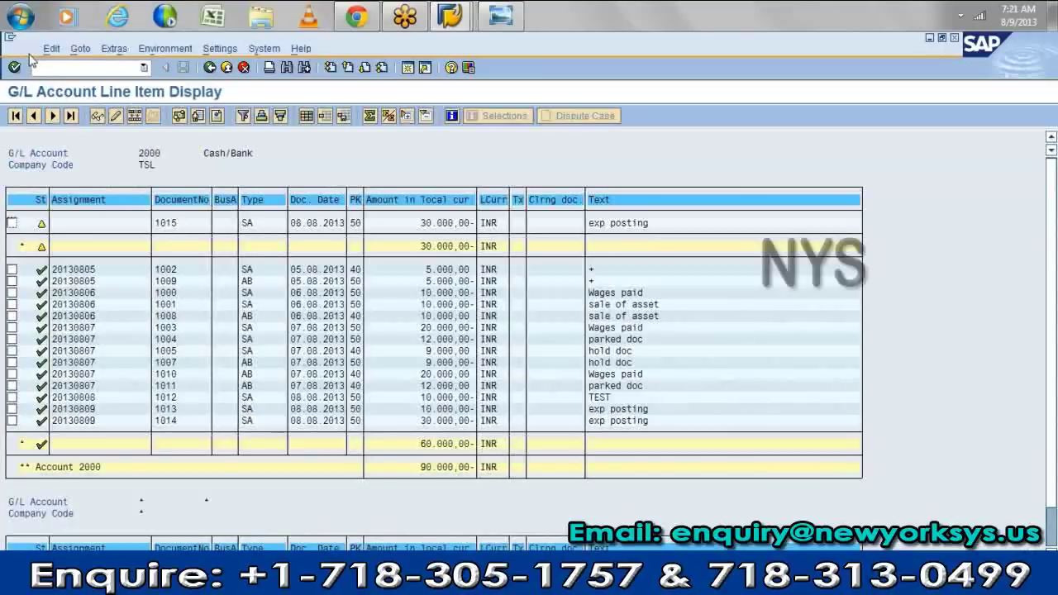
pyautogui.click(25, 48)
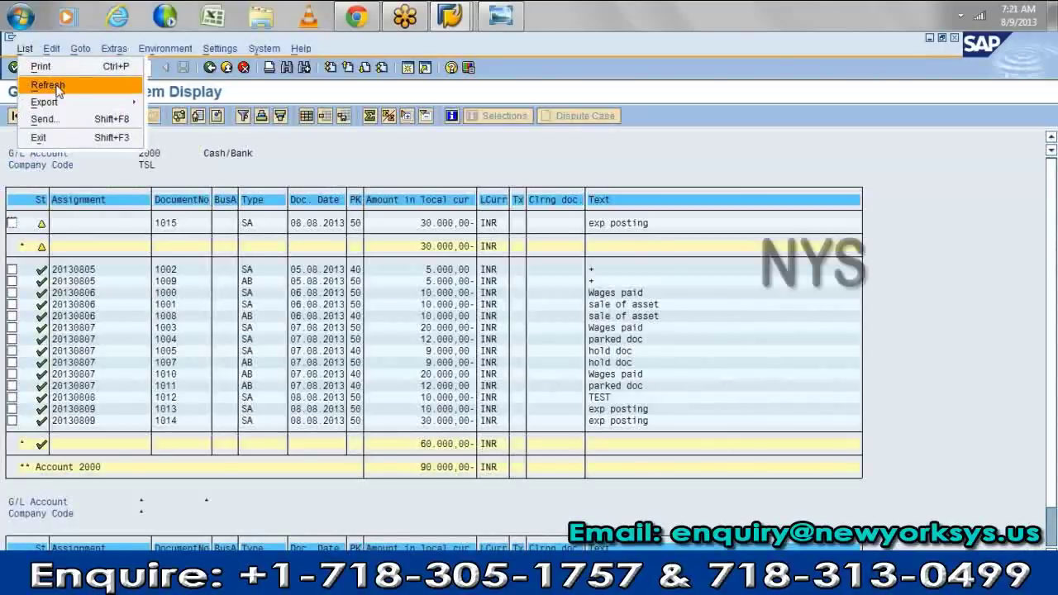
pyautogui.click(48, 85)
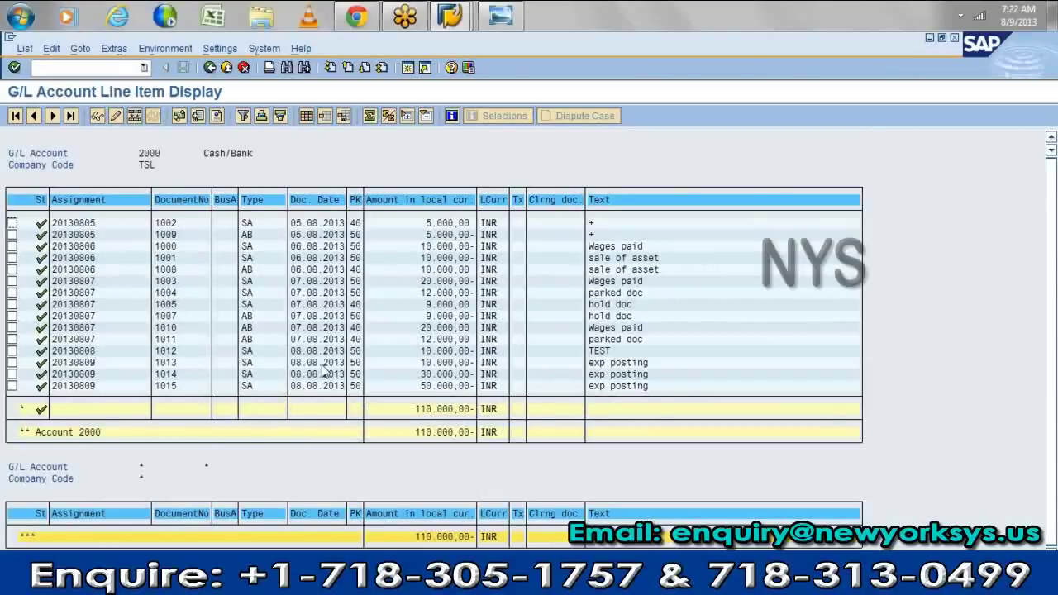
pyautogui.press('F3')
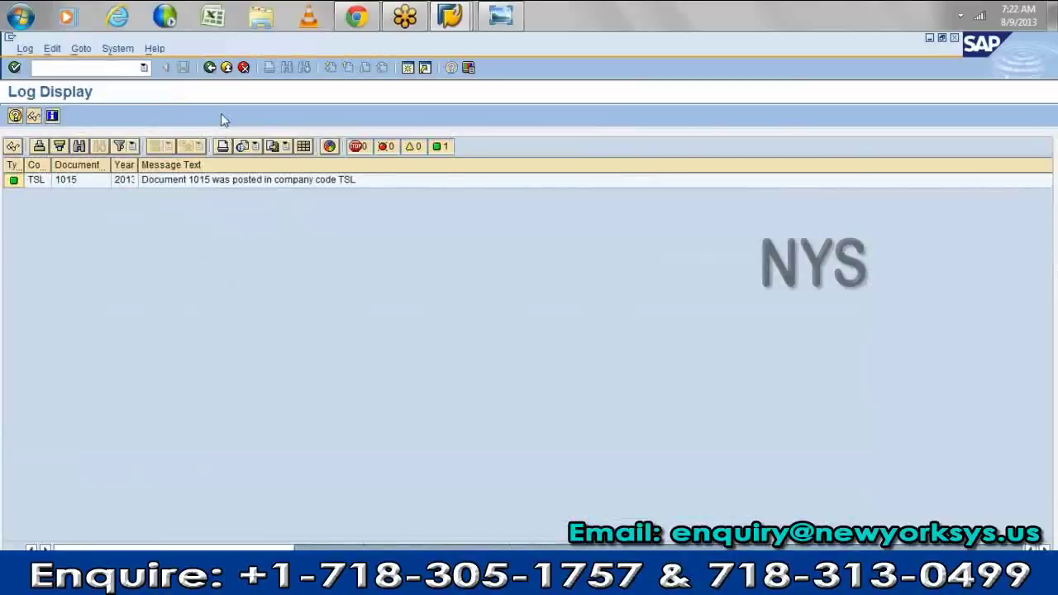
# - Start a new G/L account posting dated 08.8.2013 with posting key 40 and account 4000 as the first line item
pyautogui.click(210, 67)
pyautogui.click(210, 67)
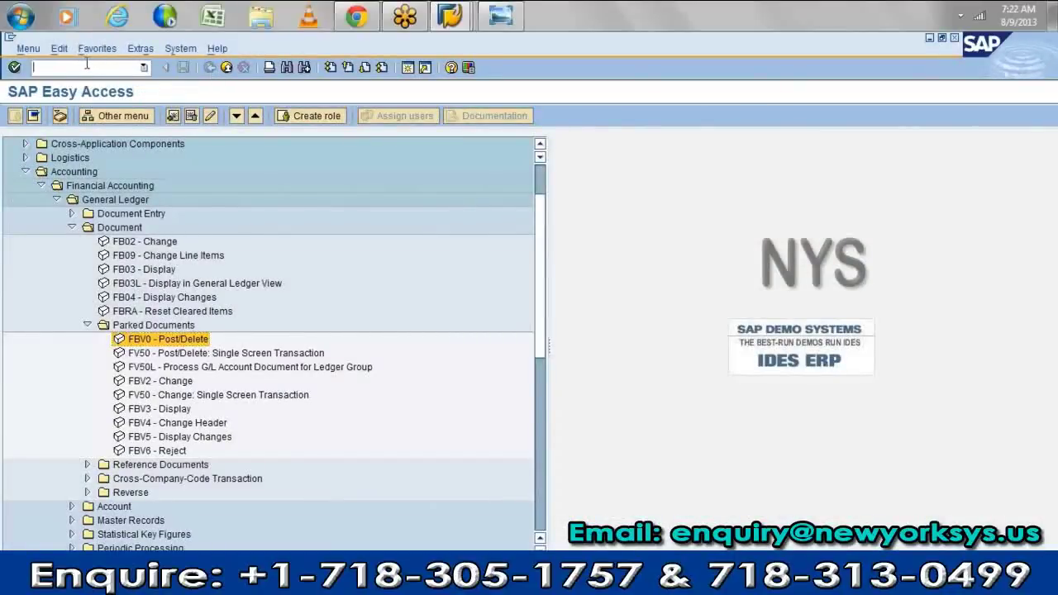
pyautogui.press('Down')
pyautogui.press('Down')
pyautogui.press('Return')
pyautogui.click(105, 143)
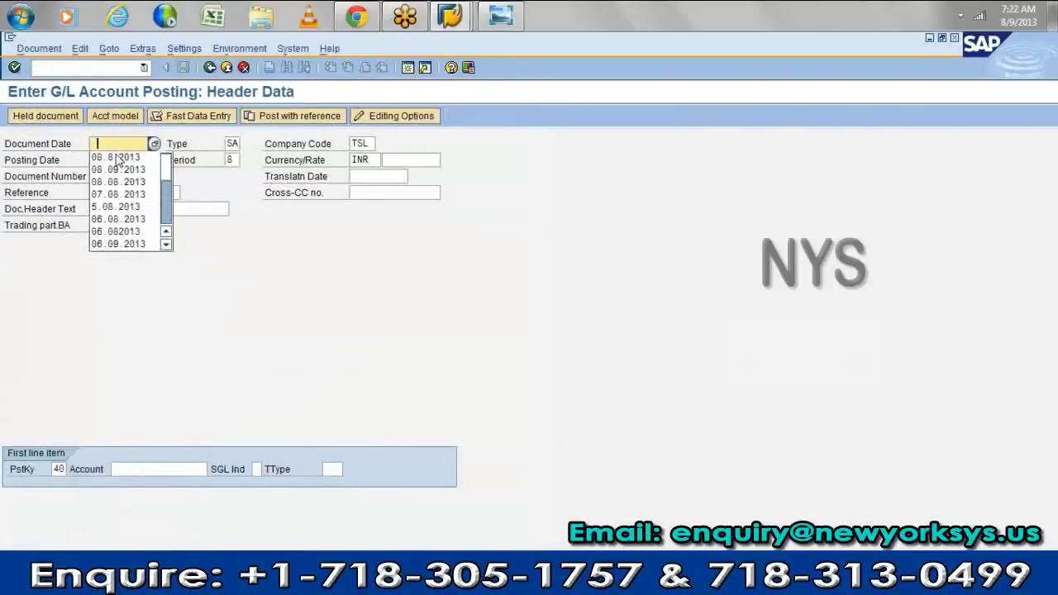
pyautogui.click(116, 158)
pyautogui.click(172, 471)
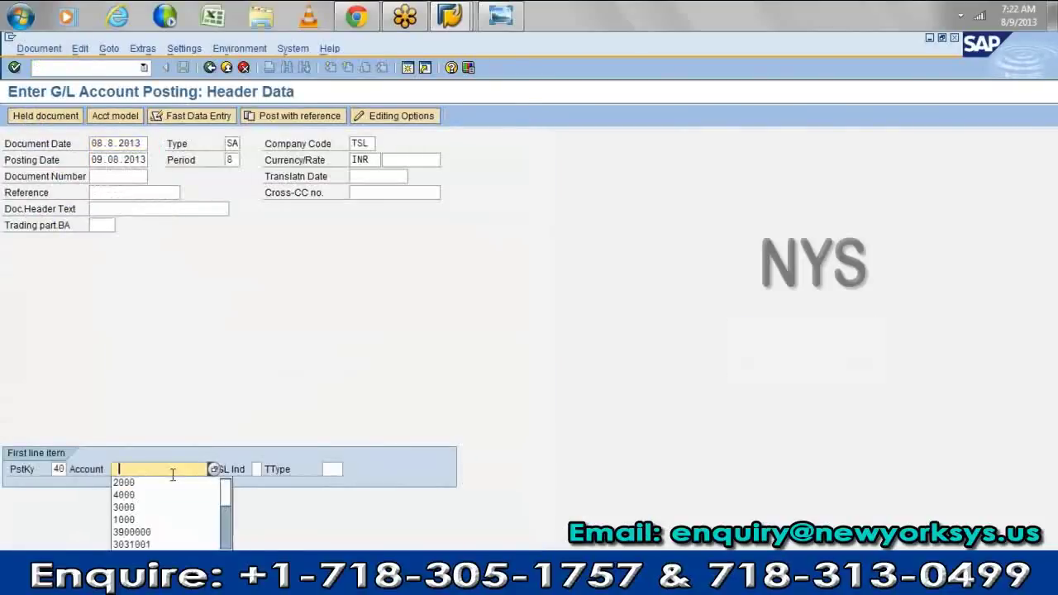
pyautogui.click(132, 496)
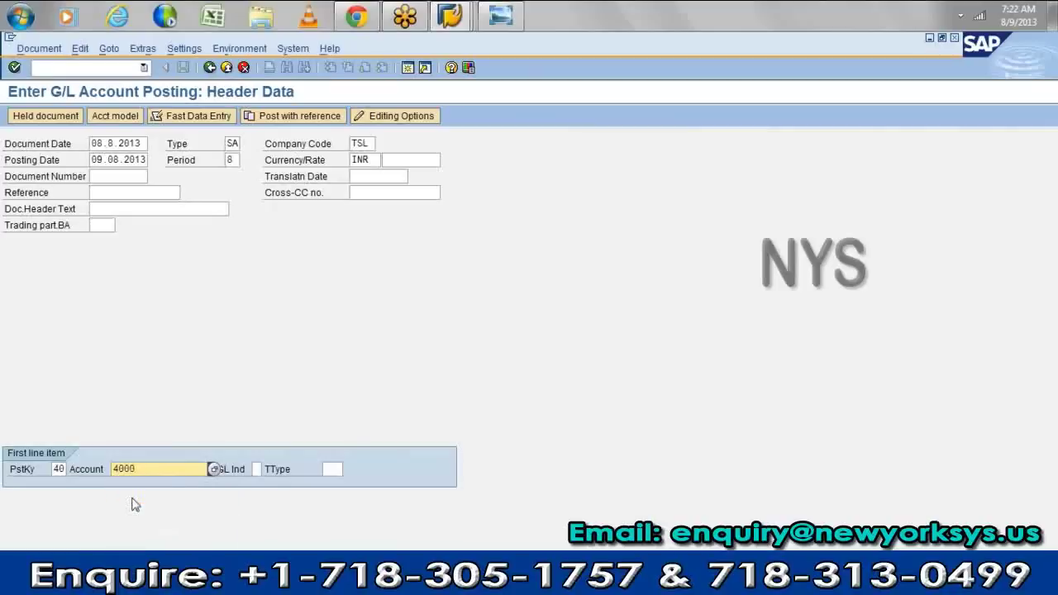
pyautogui.press('Return')
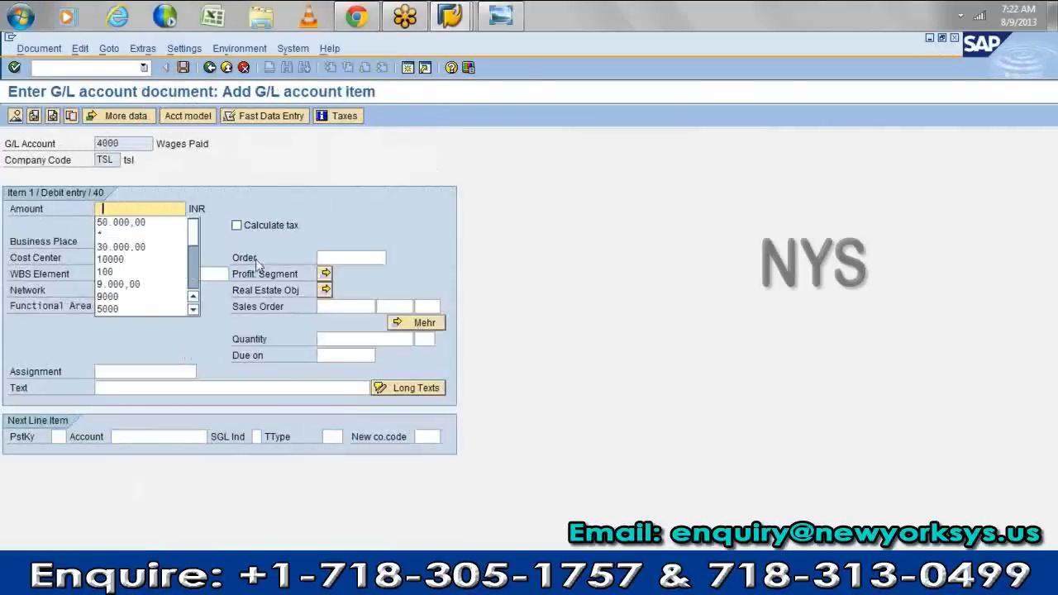
# - Fill in the Wages Paid debit item with amount 9.000,00, cost center ADMIN and text "exp posting"
pyautogui.click(142, 286)
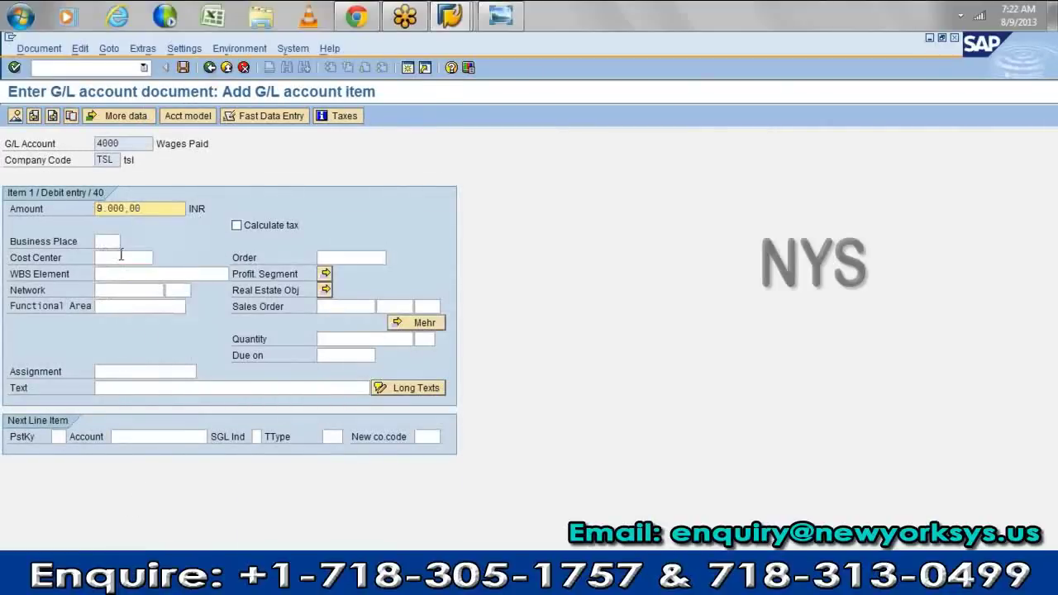
pyautogui.click(121, 256)
pyautogui.click(112, 269)
pyautogui.click(127, 387)
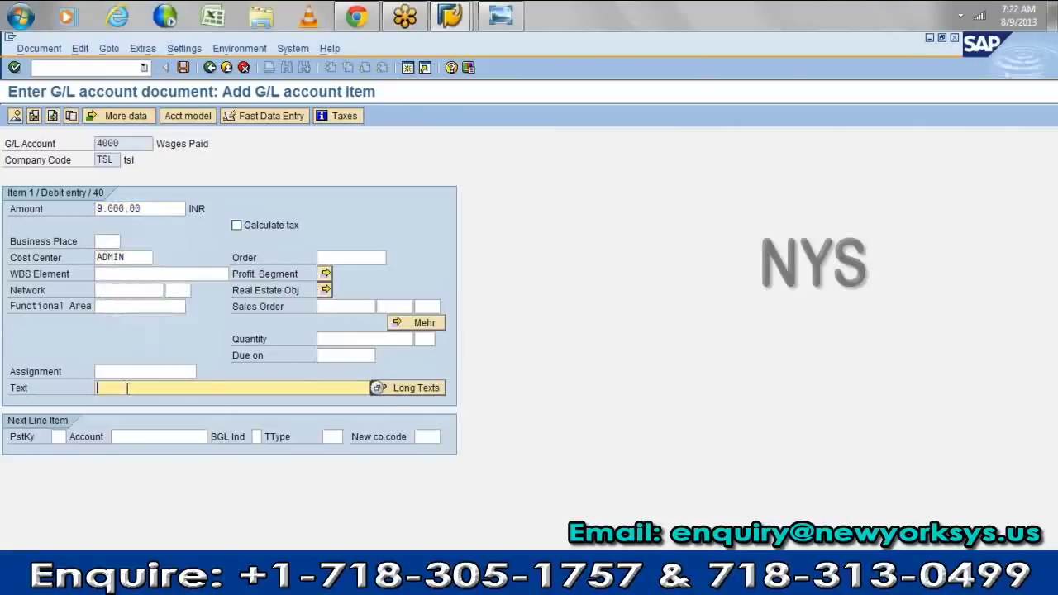
pyautogui.click(124, 411)
# - Add a credit item with posting key 50, account 2000, amount * and text "exp posting", then check the overview and post the document
pyautogui.click(56, 436)
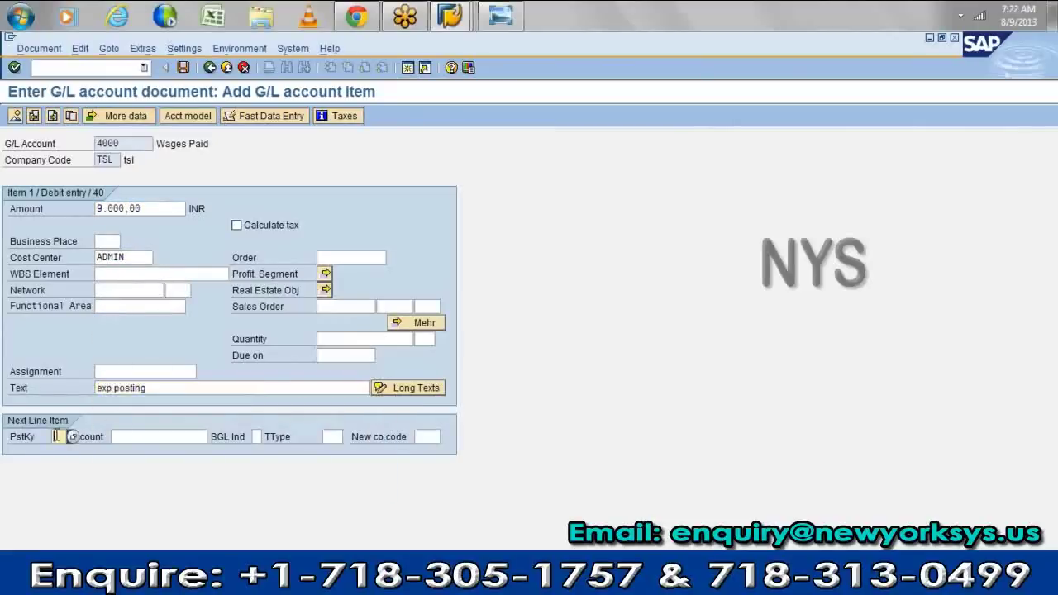
pyautogui.click(62, 460)
pyautogui.click(146, 436)
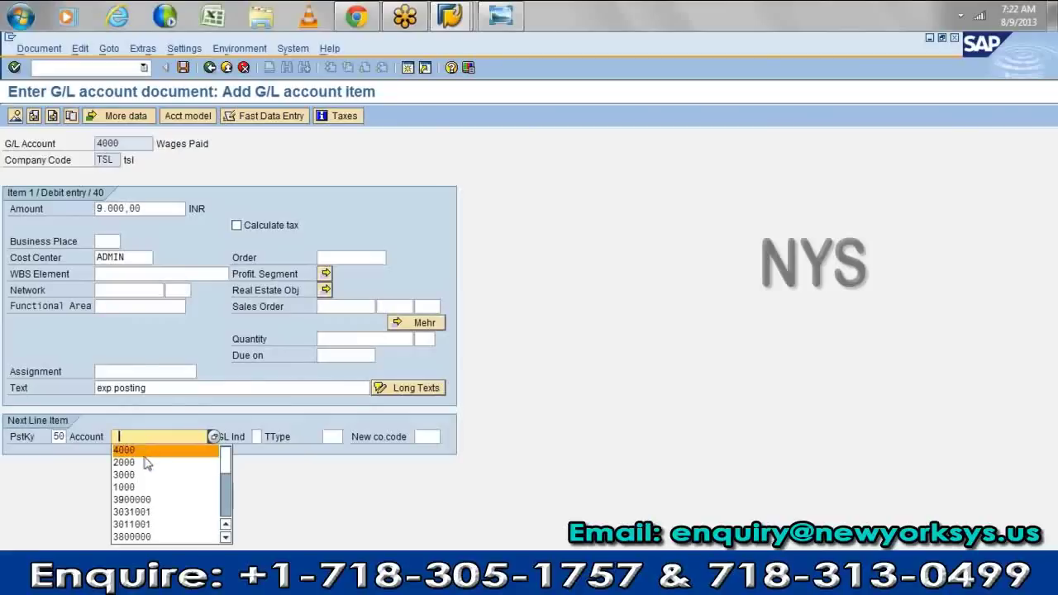
pyautogui.click(145, 461)
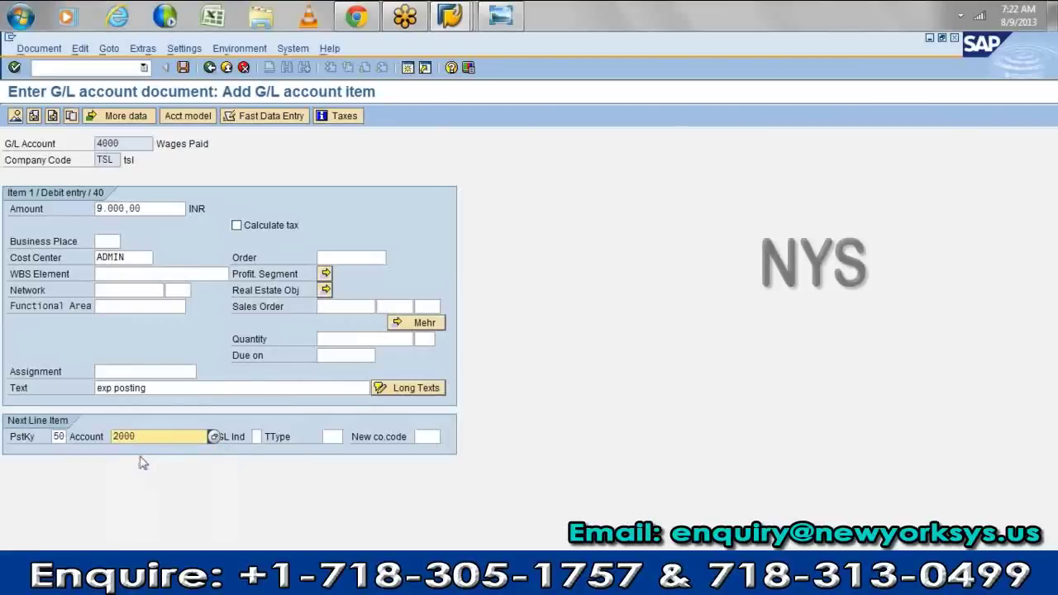
pyautogui.press('Return')
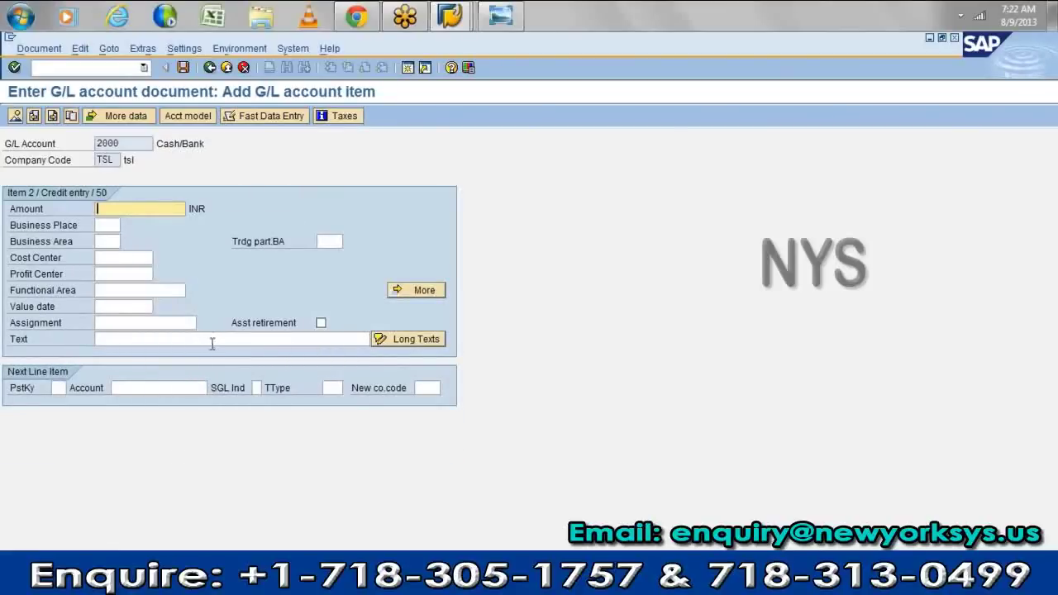
pyautogui.click(254, 341)
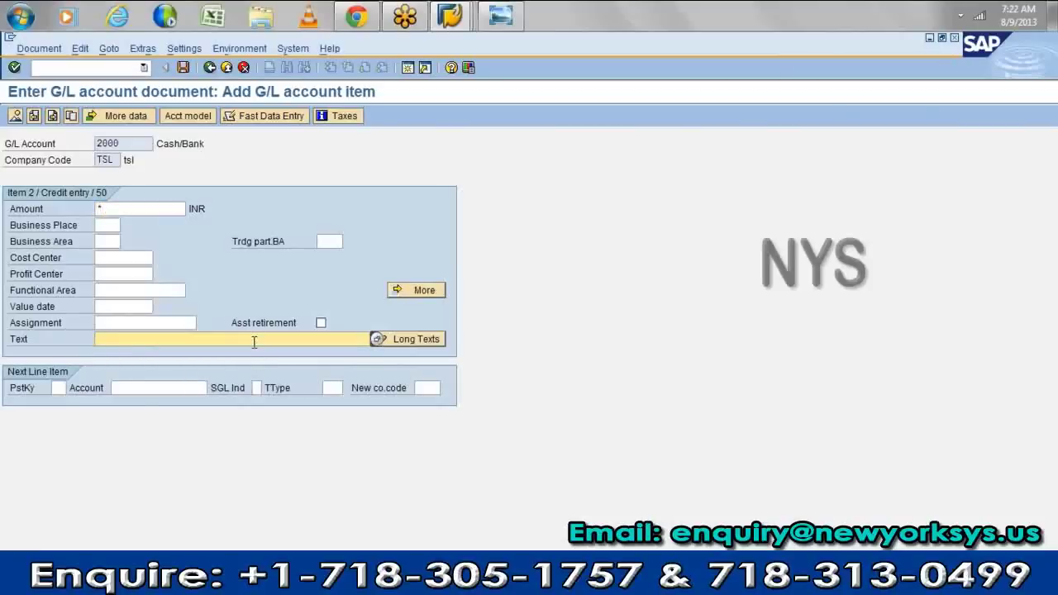
pyautogui.press('Return')
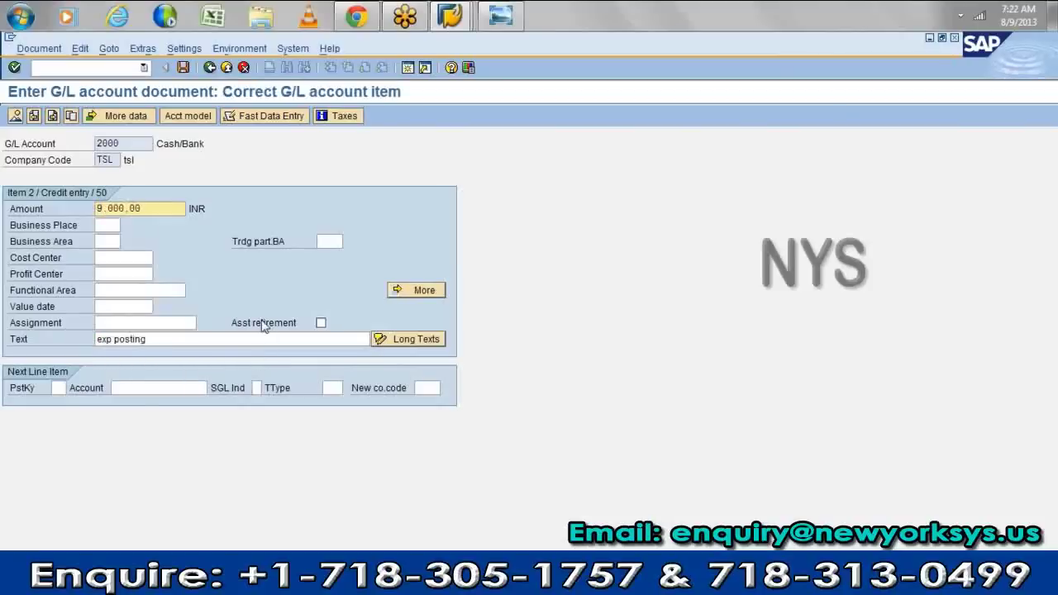
pyautogui.click(15, 117)
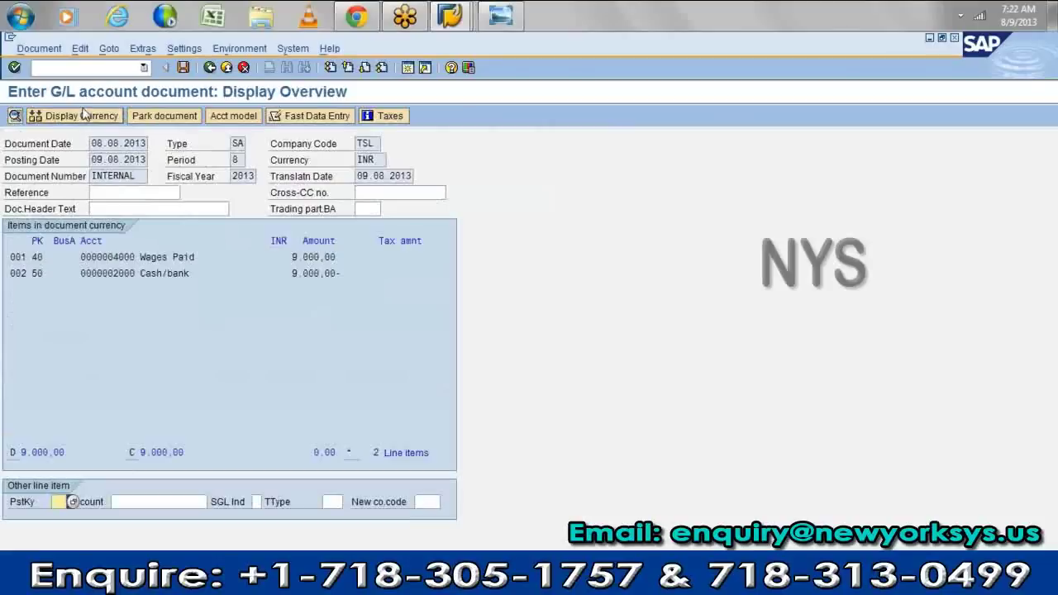
pyautogui.click(184, 68)
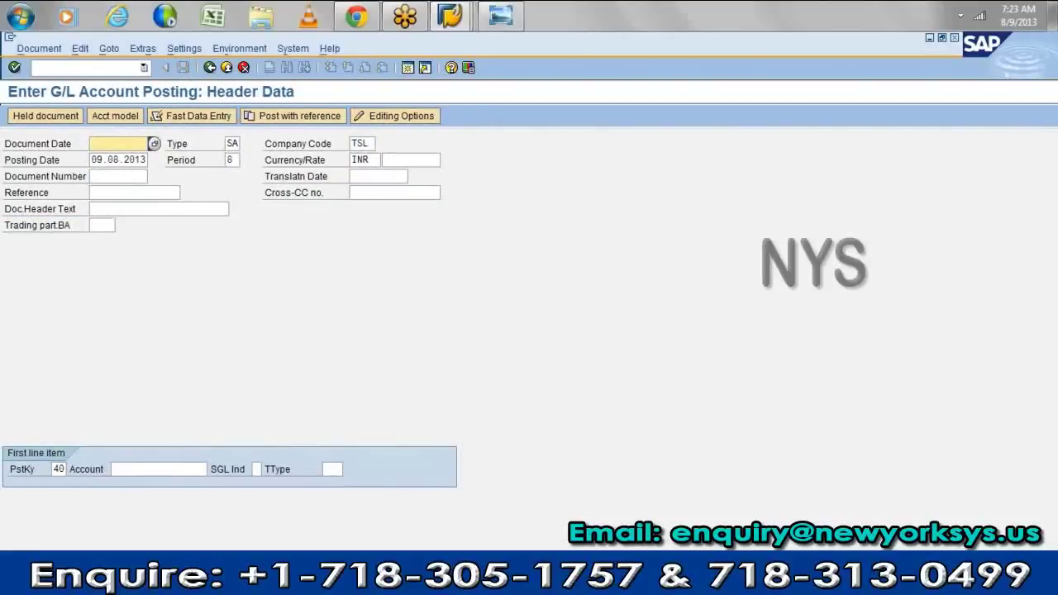
# - Enter another G/L posting header with document date 08.8.2013 and account 4000 under posting key 40
pyautogui.press('BackSpace')
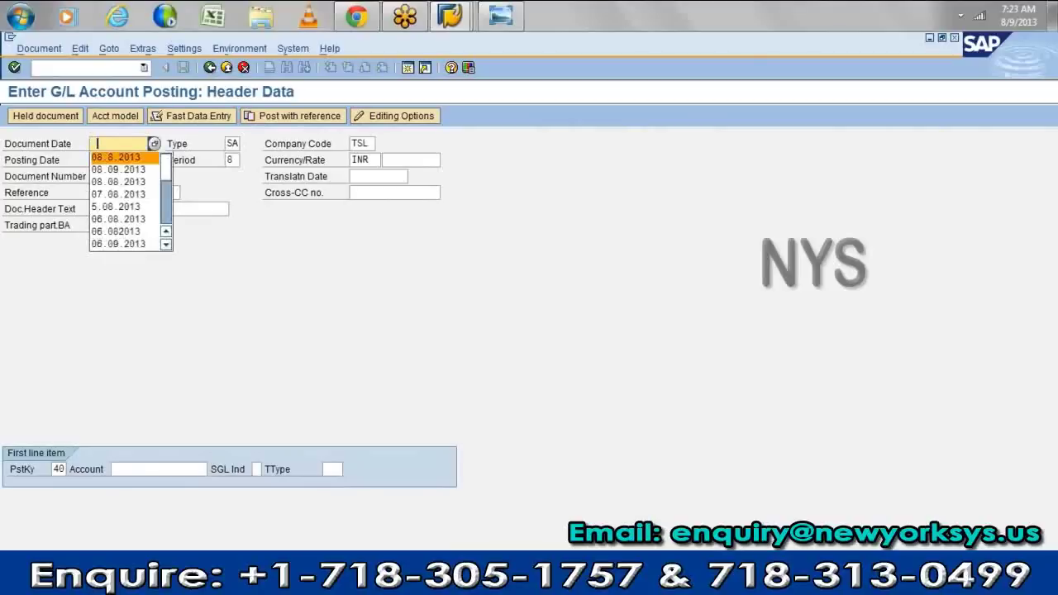
pyautogui.press('Return')
pyautogui.hotkey('shift', 'Tab')
pyautogui.hotkey('shift', 'Tab')
pyautogui.hotkey('shift', 'Tab')
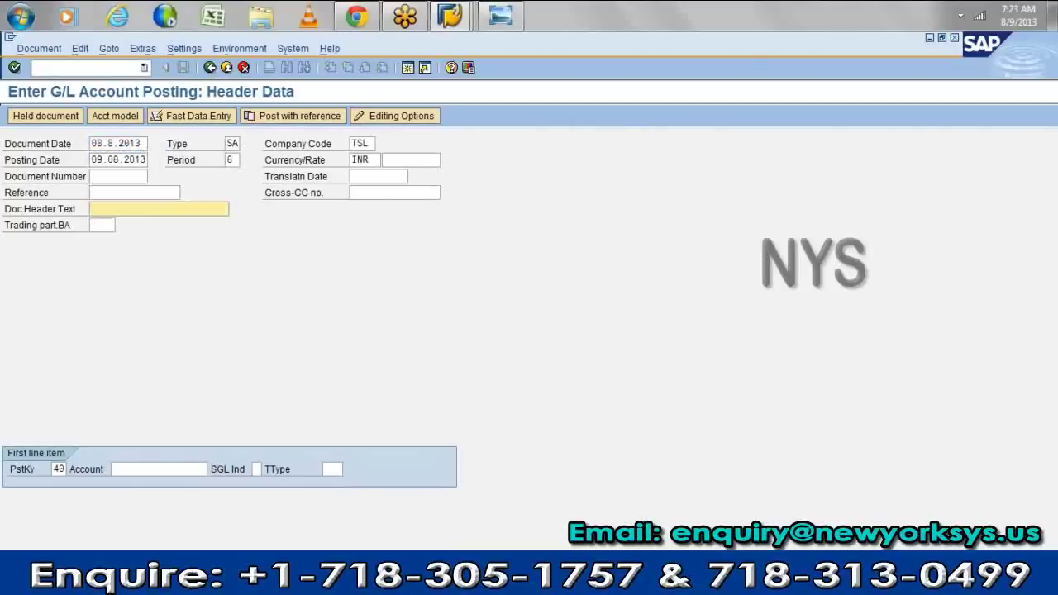
pyautogui.press('Tab')
pyautogui.press('Tab')
pyautogui.press('Tab')
pyautogui.press('Tab')
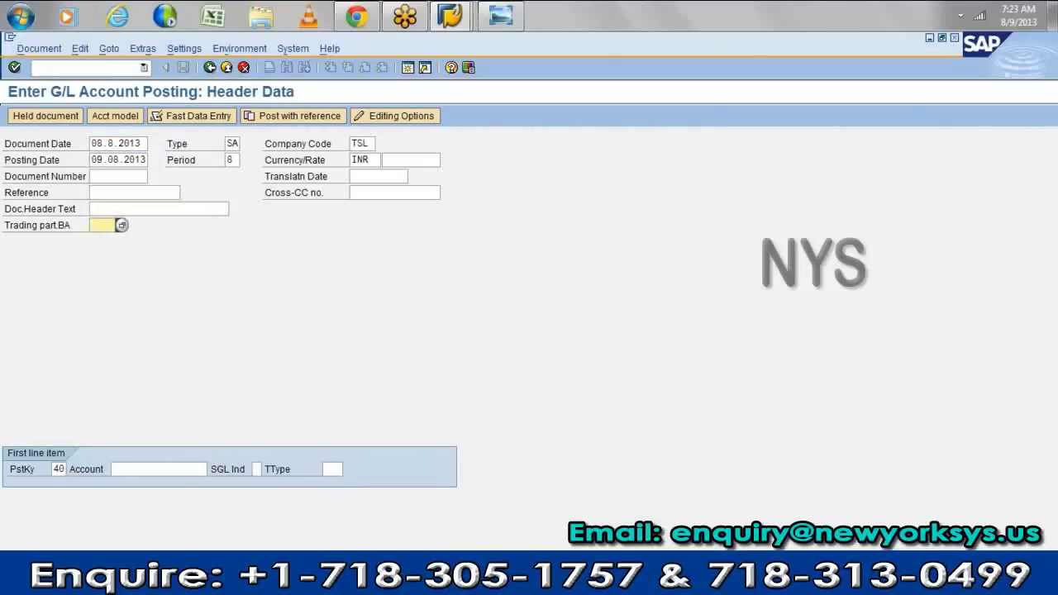
pyautogui.press('BackSpace')
pyautogui.press('Down')
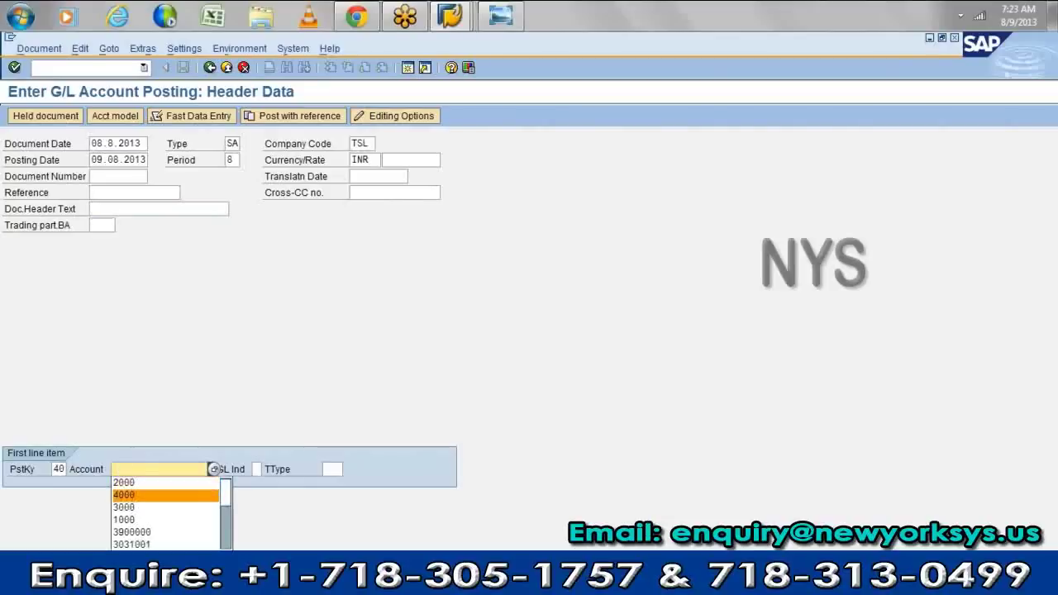
pyautogui.press('Return')
pyautogui.press('Return')
# - Set the Wages Paid debit item's amount to 3000, its cost center to ADMIN and its text to "exp posting"
pyautogui.press('BackSpace')
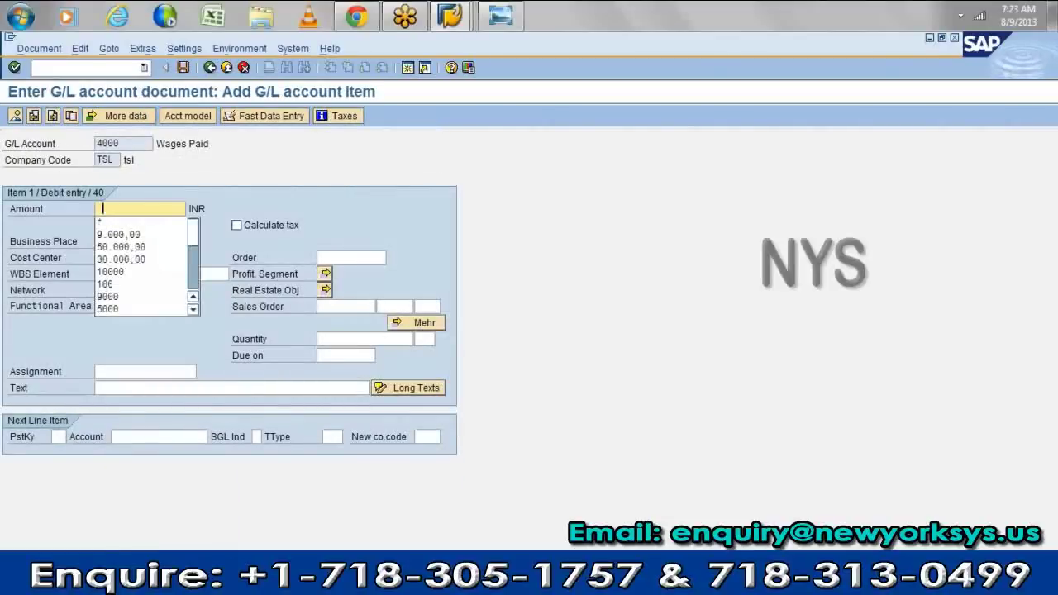
pyautogui.write('30')
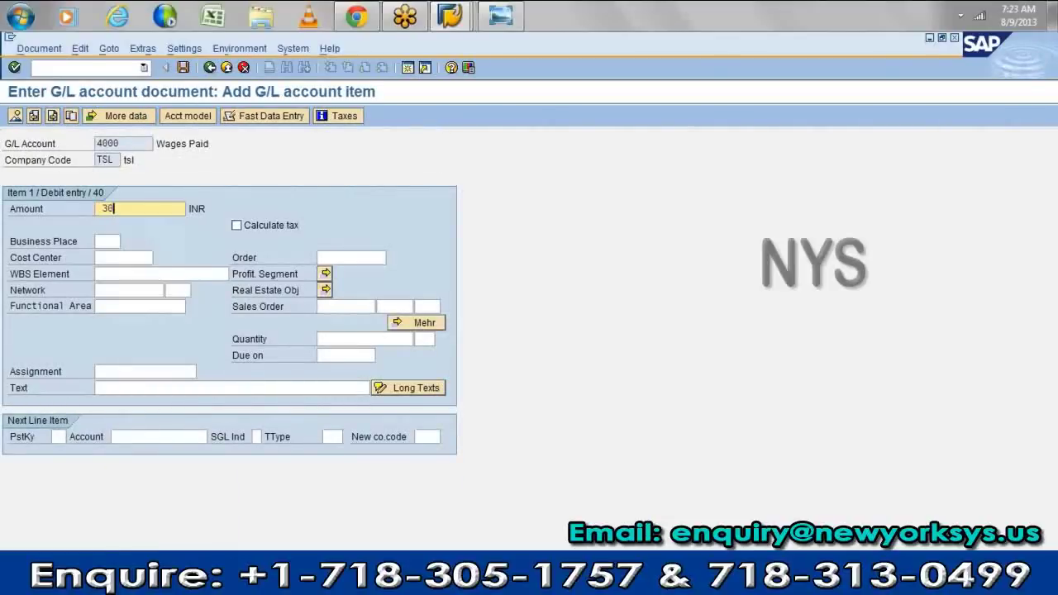
pyautogui.write('00')
pyautogui.press('Tab')
pyautogui.press('Tab')
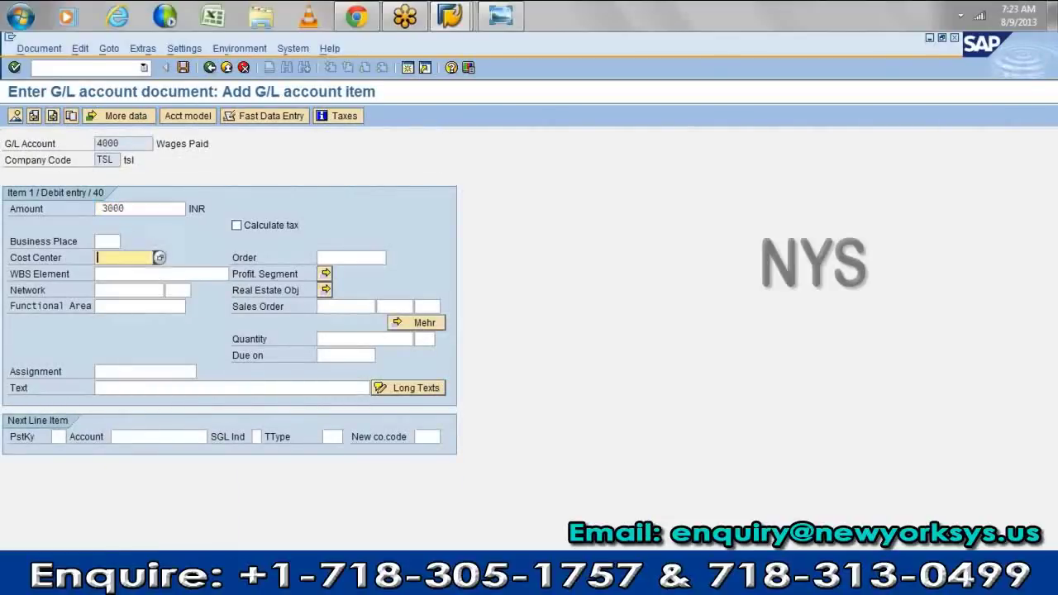
pyautogui.press('BackSpace')
pyautogui.press('Down')
pyautogui.press('Tab')
pyautogui.press('Tab')
pyautogui.press('Tab')
pyautogui.press('Tab')
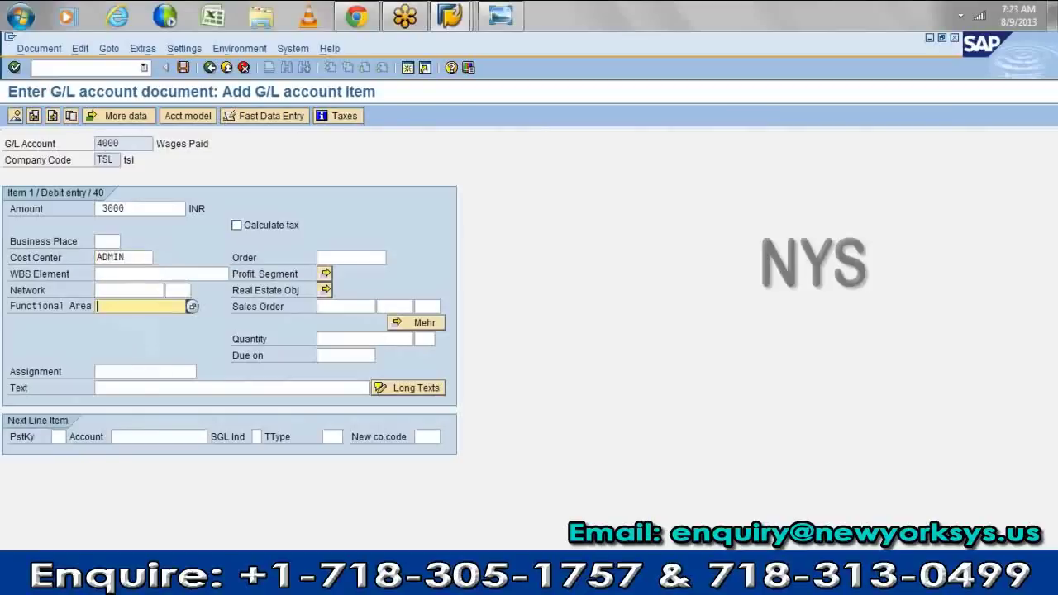
pyautogui.press('Tab')
pyautogui.press('Tab')
pyautogui.press('BackSpace')
pyautogui.press('Down')
pyautogui.press('Return')
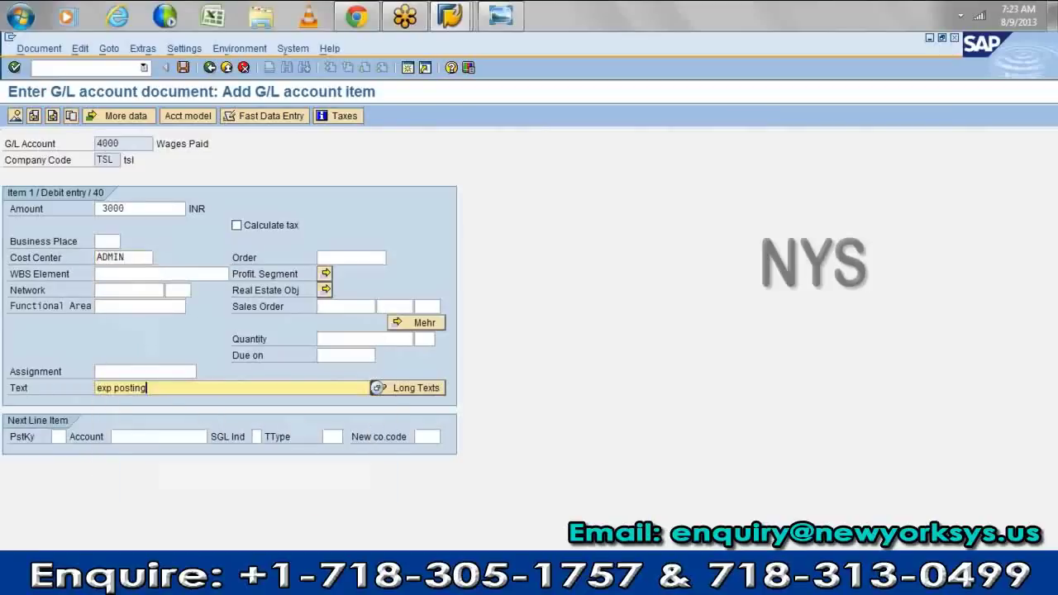
# - Enter posting key 50 and account 2000 for the next line item and open the Cash/Bank credit entry
pyautogui.press('Tab')
pyautogui.press('Tab')
pyautogui.write('50')
pyautogui.press('Tab')
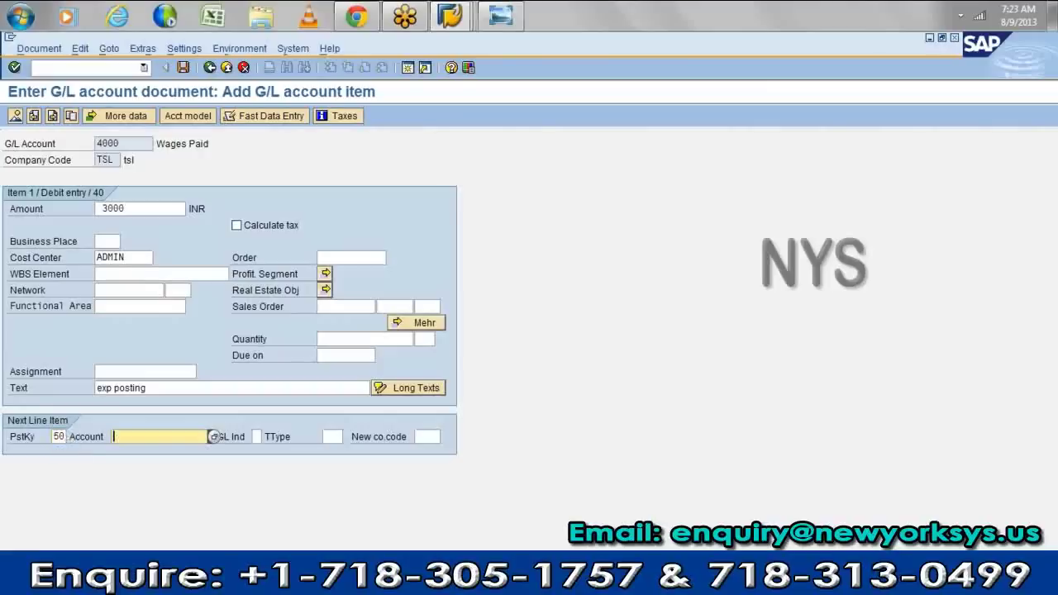
pyautogui.press('BackSpace')
pyautogui.press('Down')
pyautogui.press('Down')
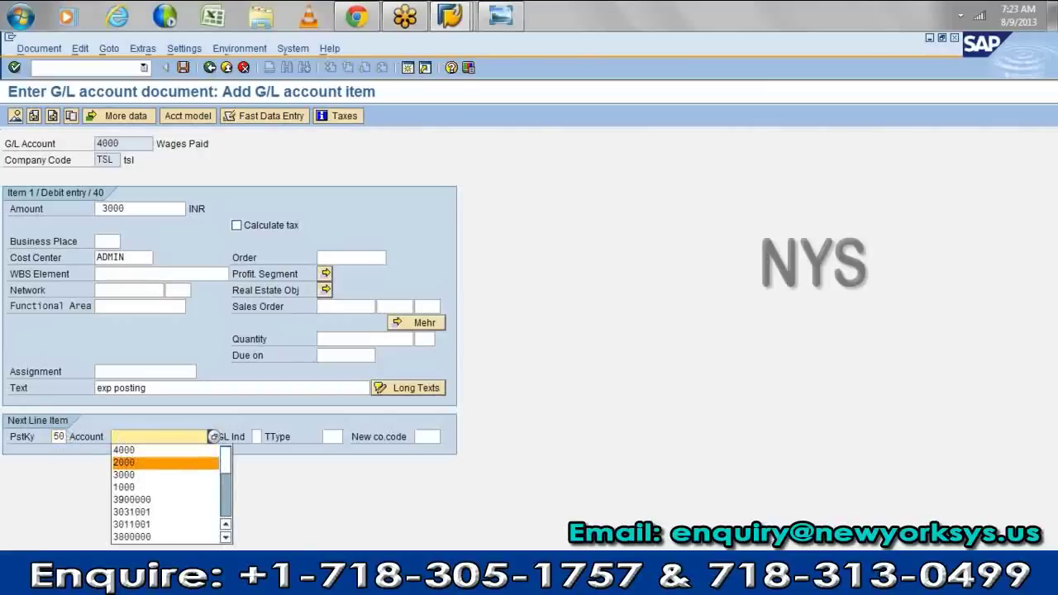
pyautogui.press('Return')
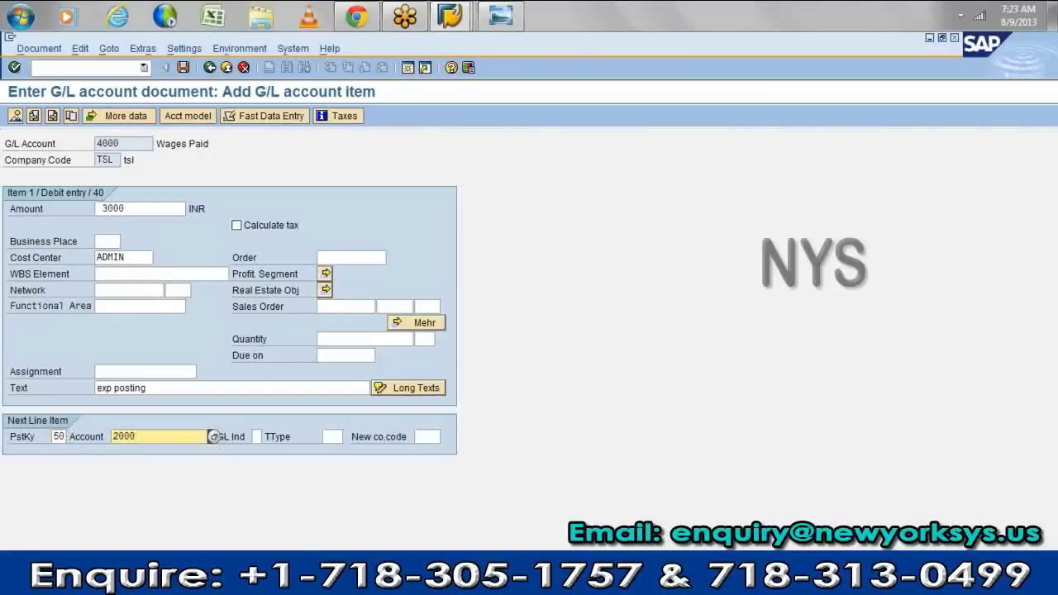
pyautogui.press('Return')
# - Fill in the Cash/Bank credit item with amount * and text "exp posting" and confirm the entries
pyautogui.write('*')
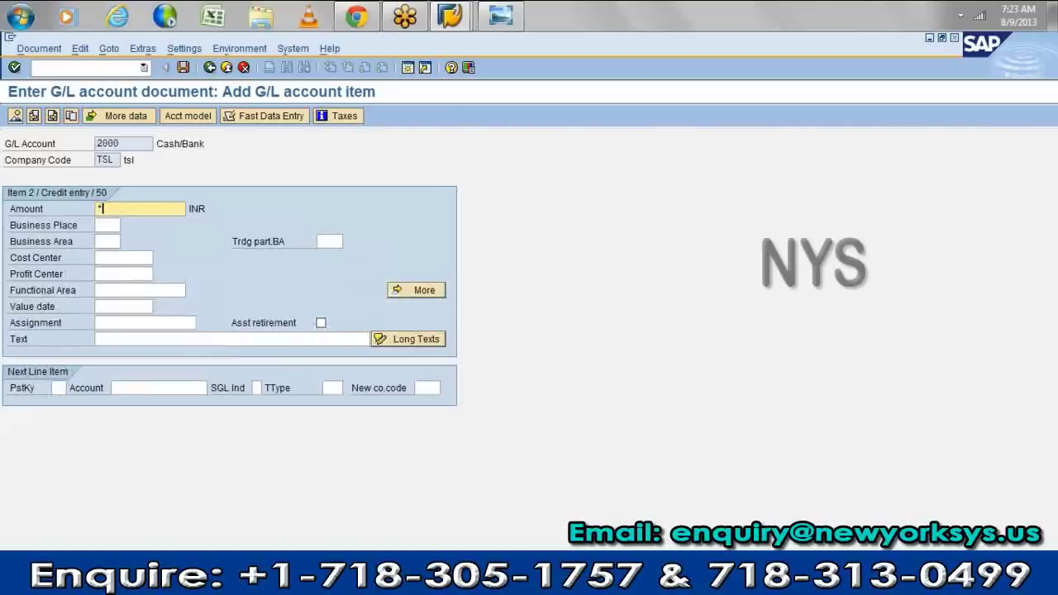
pyautogui.press('Tab')
pyautogui.press('Tab')
pyautogui.press('Tab')
pyautogui.press('Tab')
pyautogui.press('Tab')
pyautogui.press('Tab')
pyautogui.press('Tab')
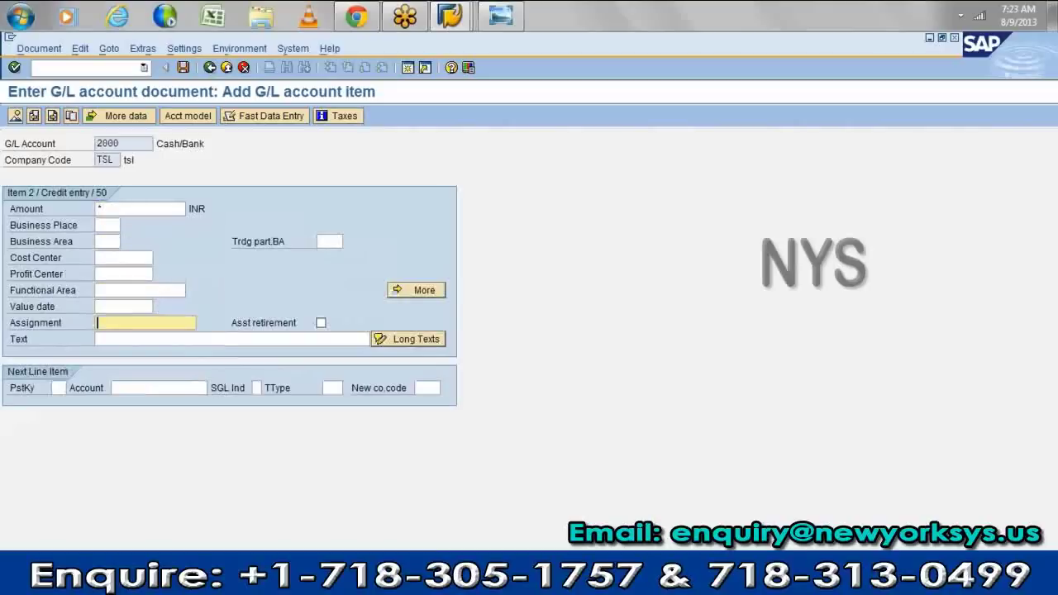
pyautogui.press('Tab')
pyautogui.write('exp posting')
pyautogui.press('Return')
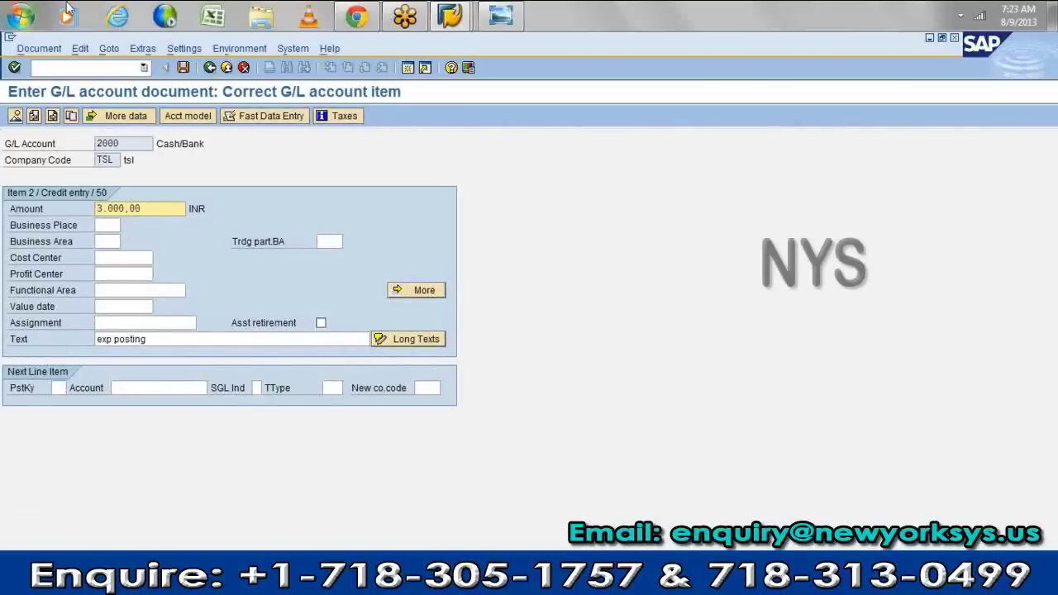
# - Hold the G/L document under temporary document number 999
pyautogui.click(40, 49)
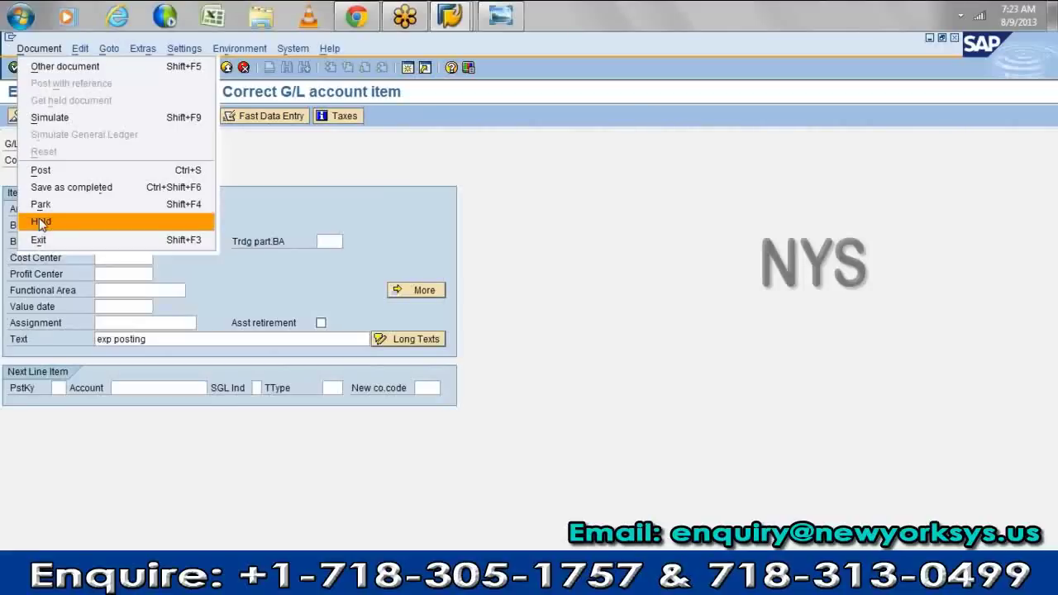
pyautogui.click(94, 225)
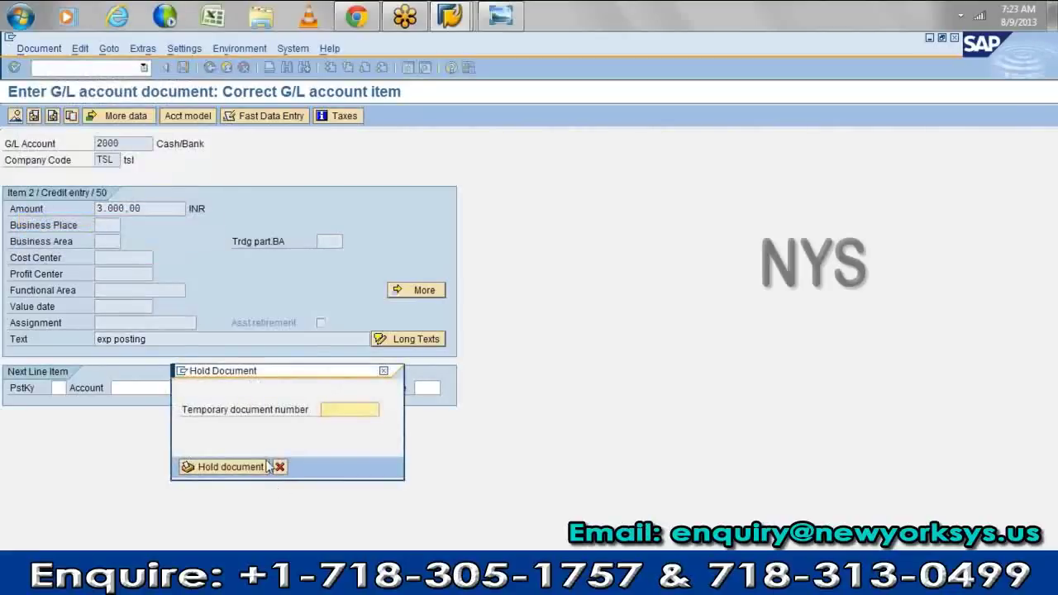
pyautogui.click(334, 409)
pyautogui.write('99')
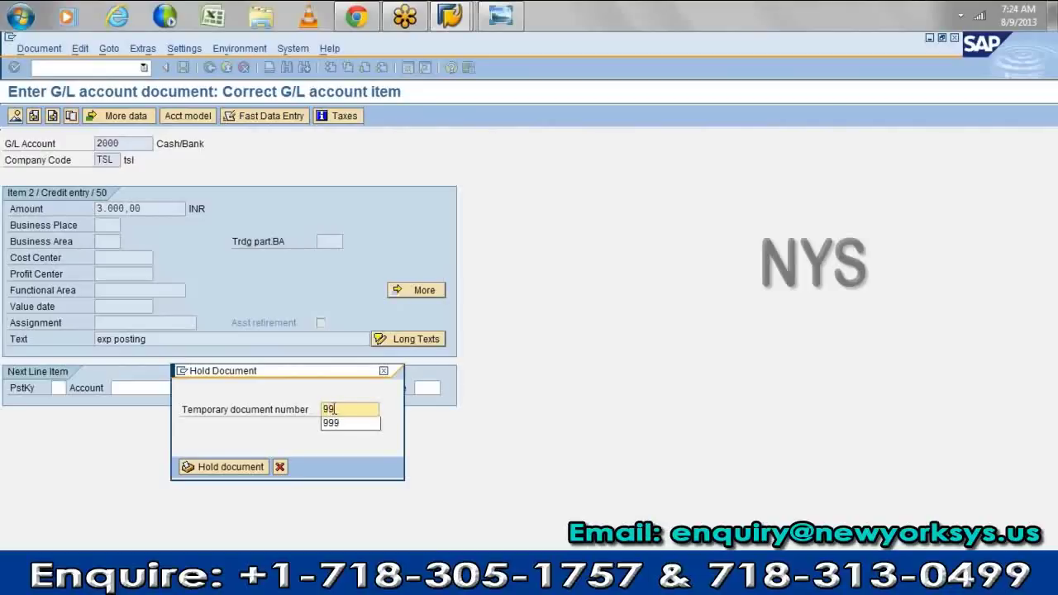
pyautogui.write('2')
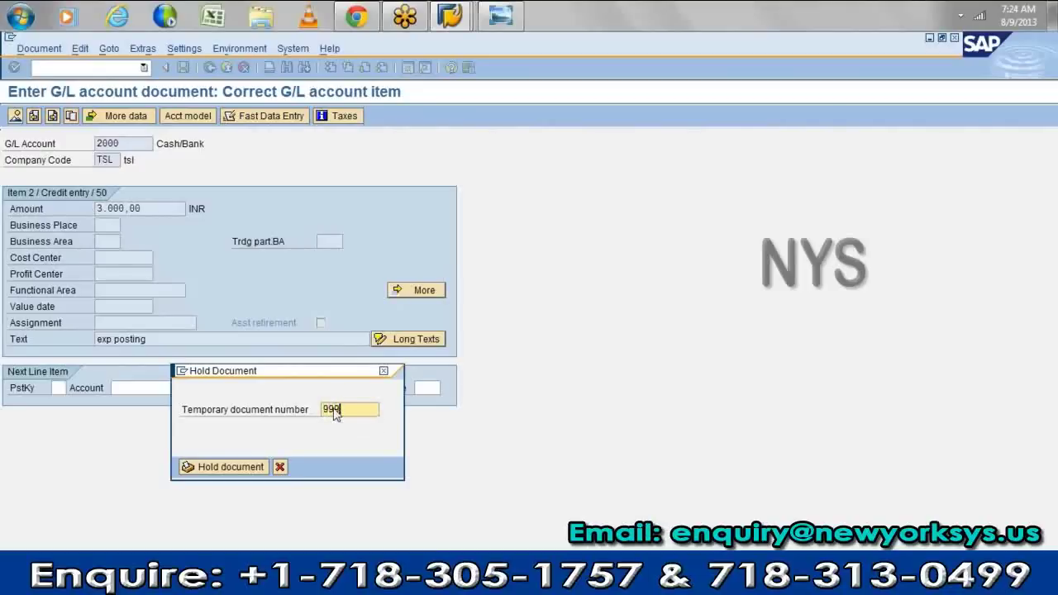
pyautogui.press('Return')
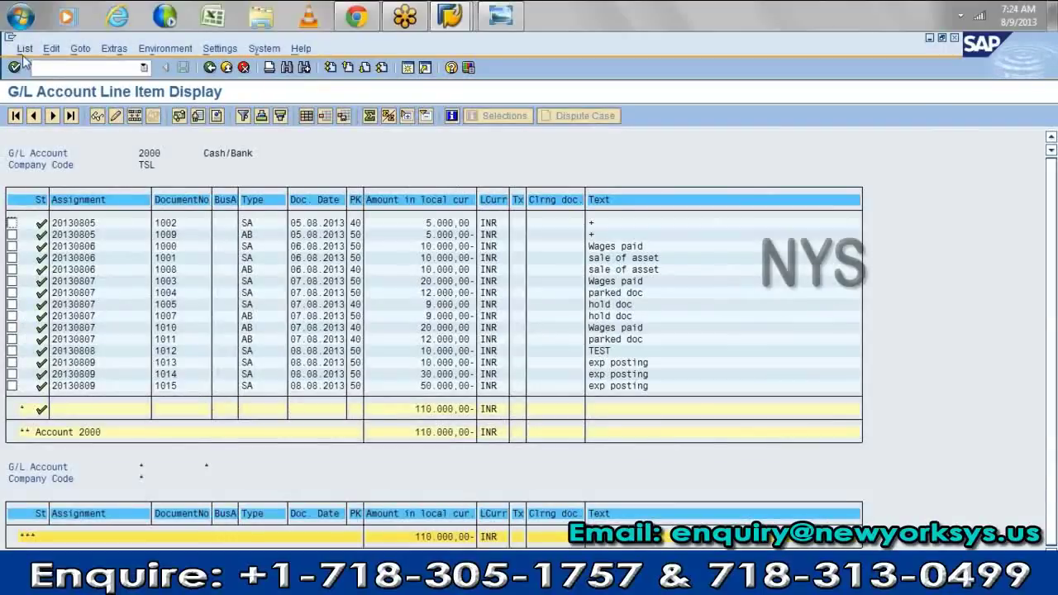
# - Refresh the line item list of account 2000 and return to its selection criteria to review the item types
pyautogui.click(24, 48)
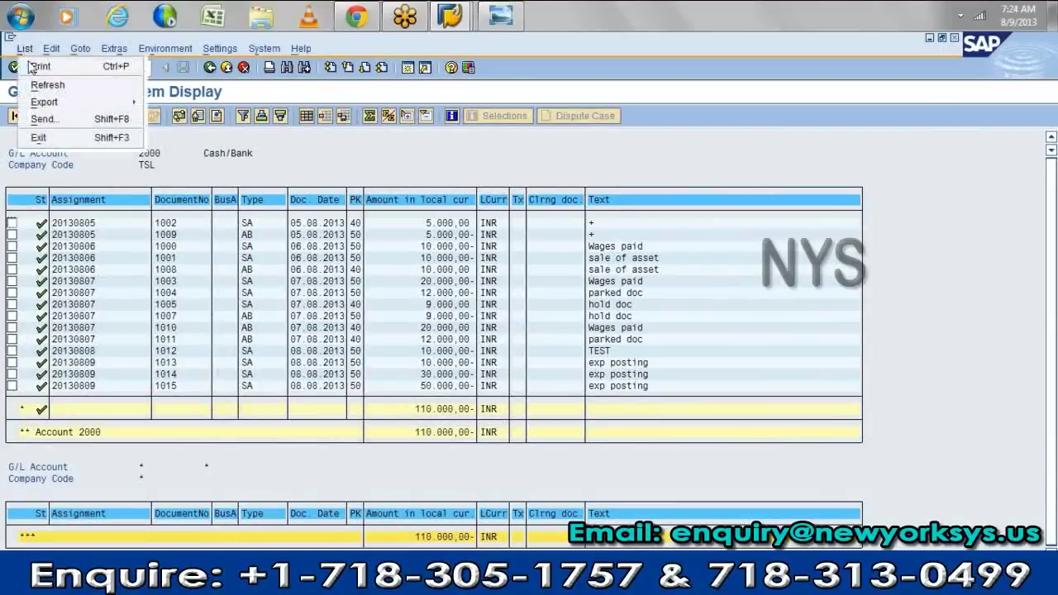
pyautogui.click(47, 84)
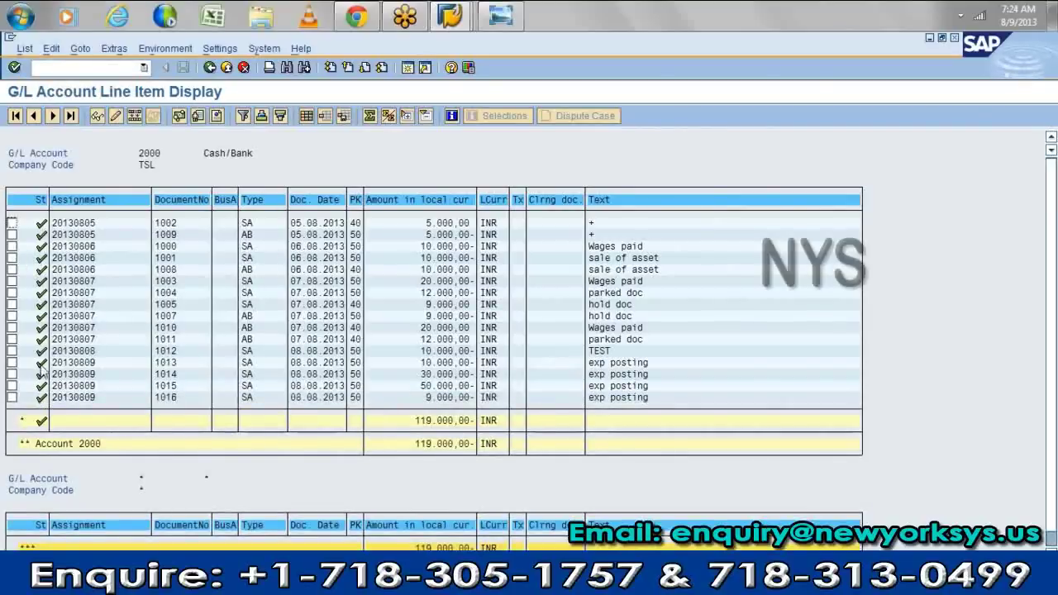
pyautogui.click(209, 68)
pyautogui.scroll(-2, 54, 494)
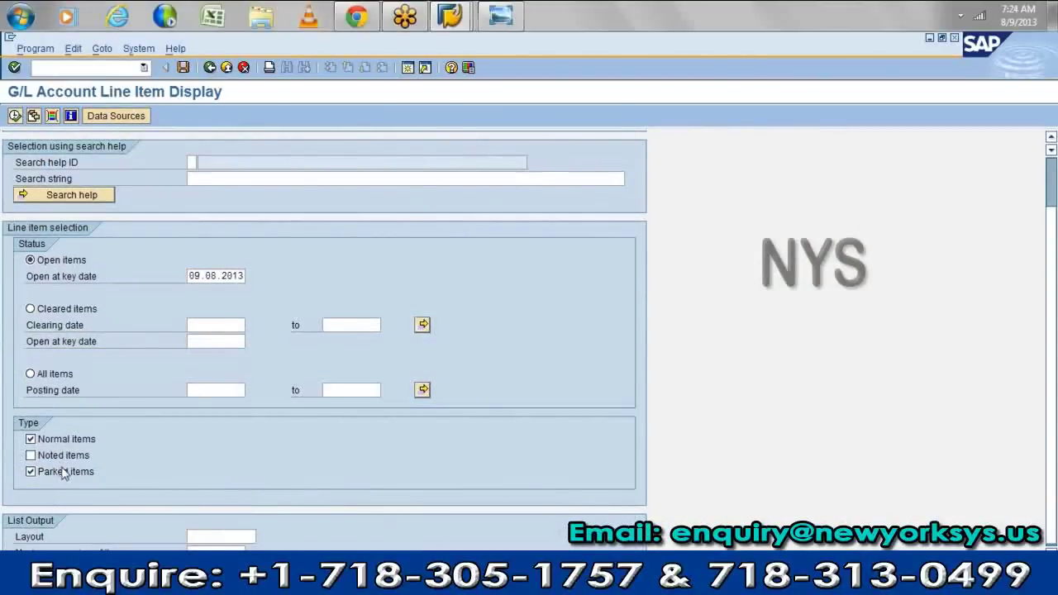
# - Return to the G/L posting entry and retrieve the held document with temporary document number 999
pyautogui.press('F3')
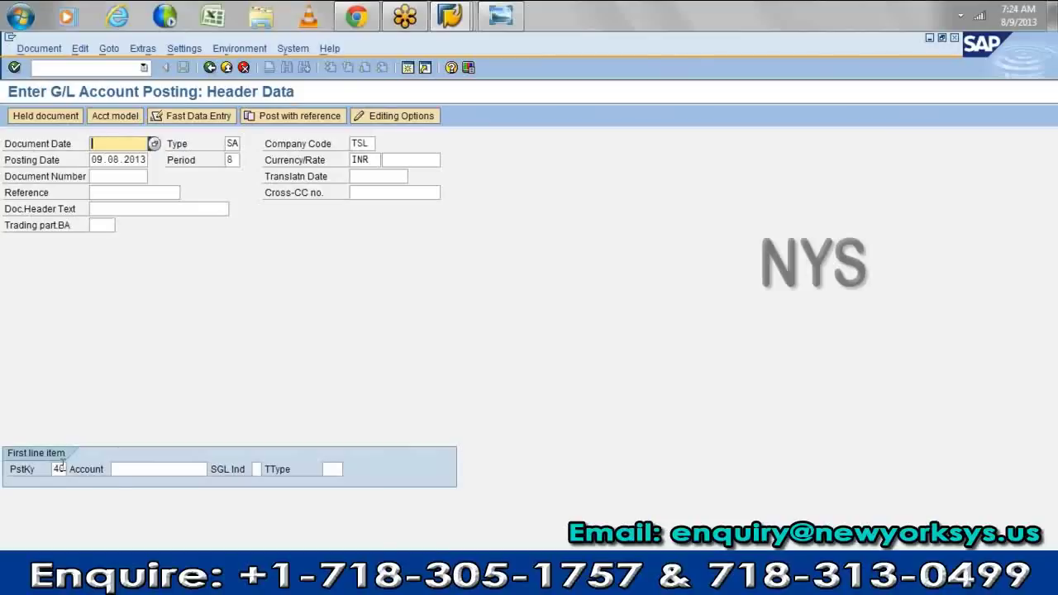
pyautogui.press('F4')
pyautogui.press('Return')
pyautogui.click(52, 120)
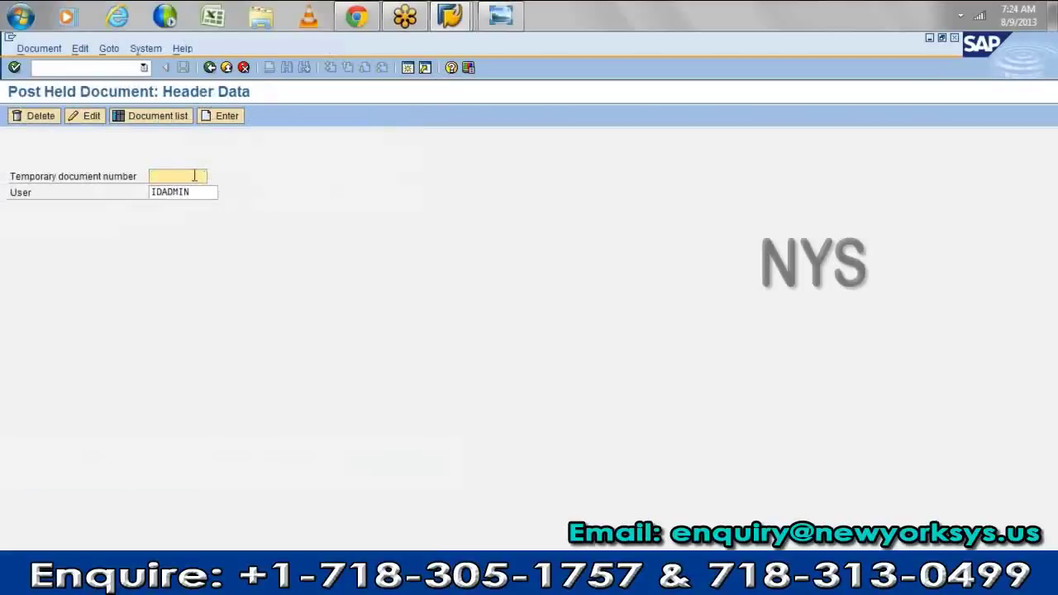
pyautogui.write('999')
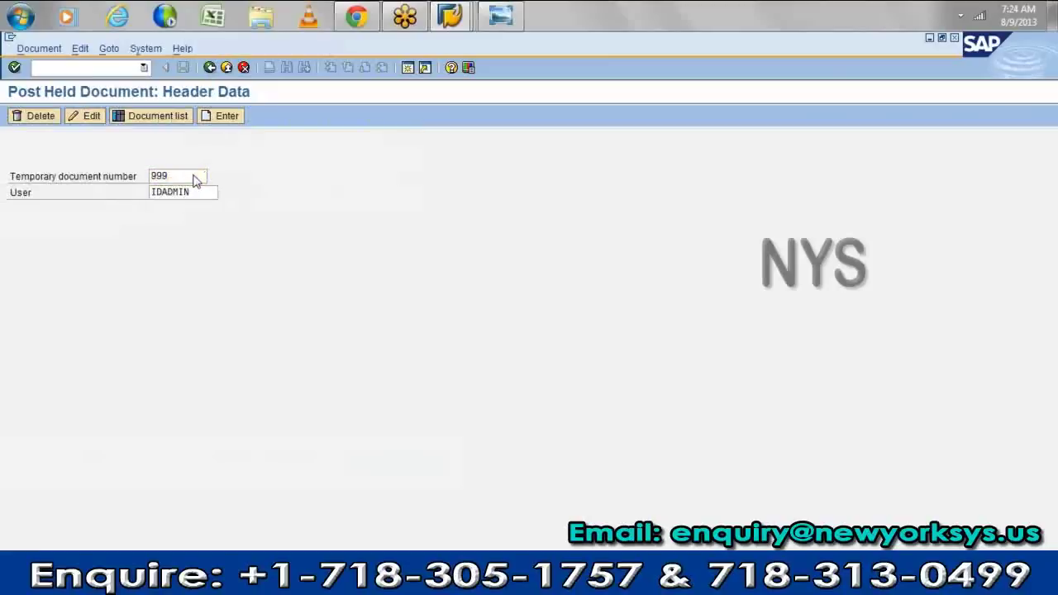
pyautogui.press('Return')
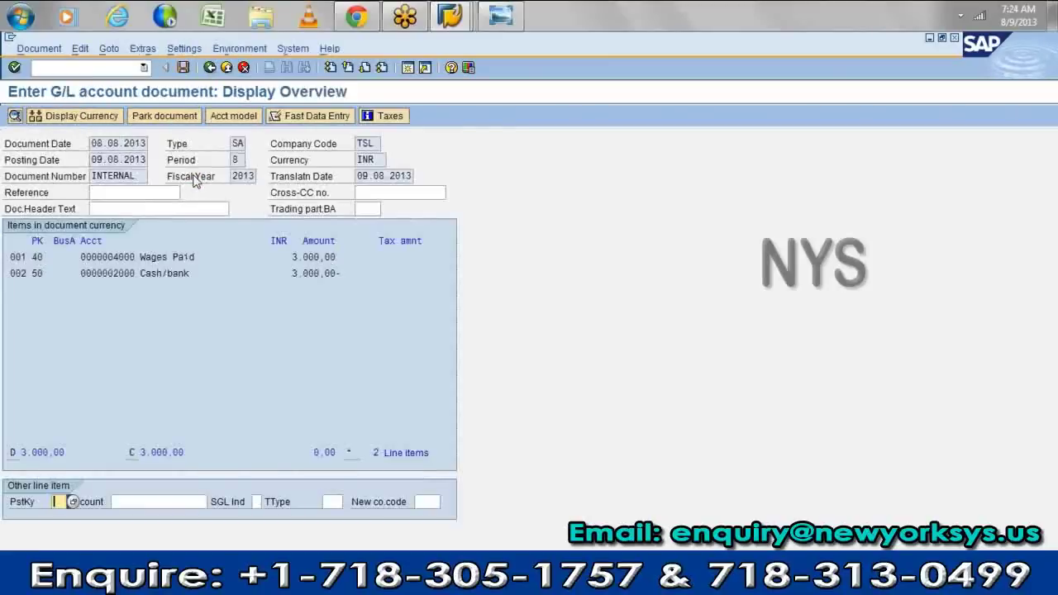
# - Set the Wages Paid debit item's amount to 13.000,00 and return to the document overview
pyautogui.doubleClick(150, 257)
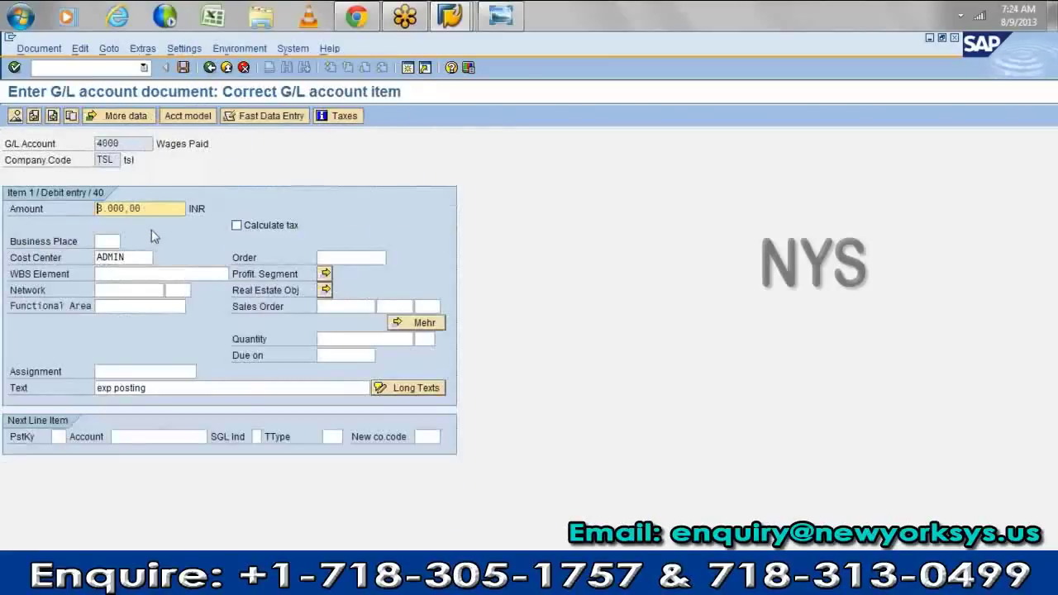
pyautogui.write('1')
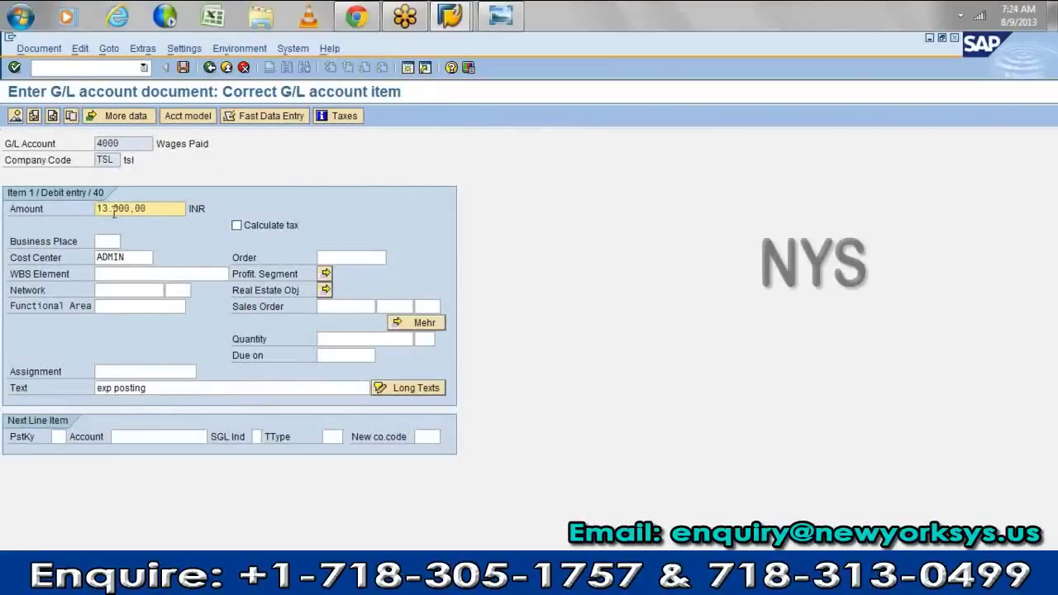
pyautogui.click(14, 117)
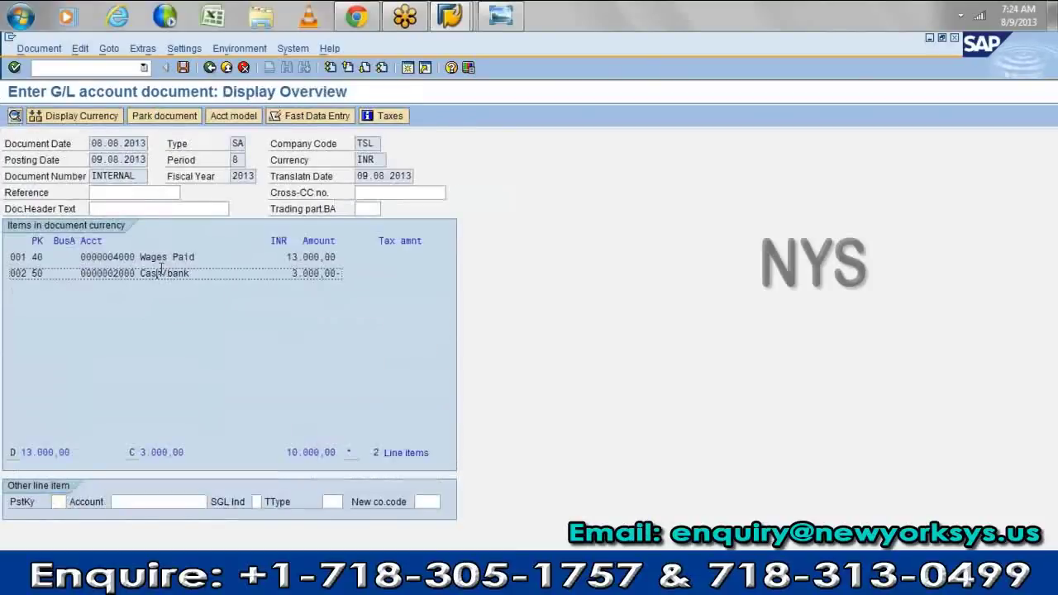
# - Set the Cash/Bank credit item's amount to 13.000,00 and post the held document
pyautogui.doubleClick(160, 271)
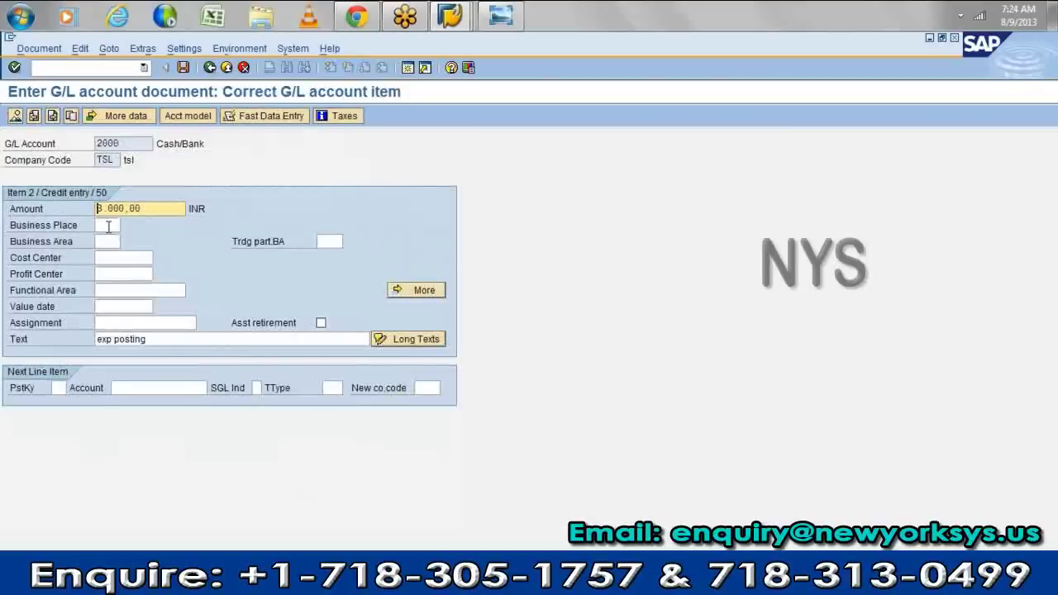
pyautogui.write('1')
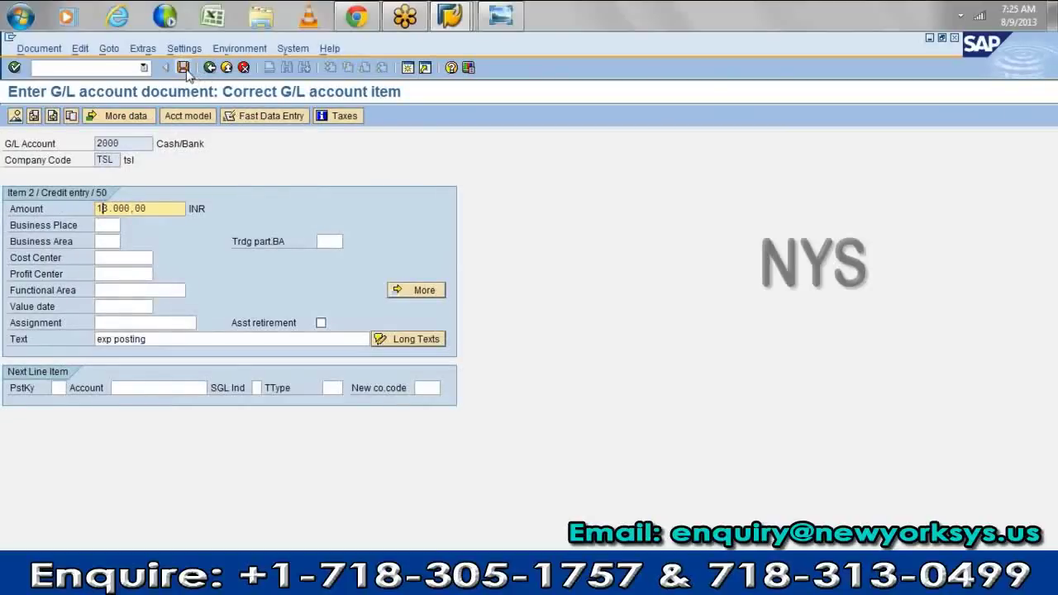
pyautogui.click(183, 67)
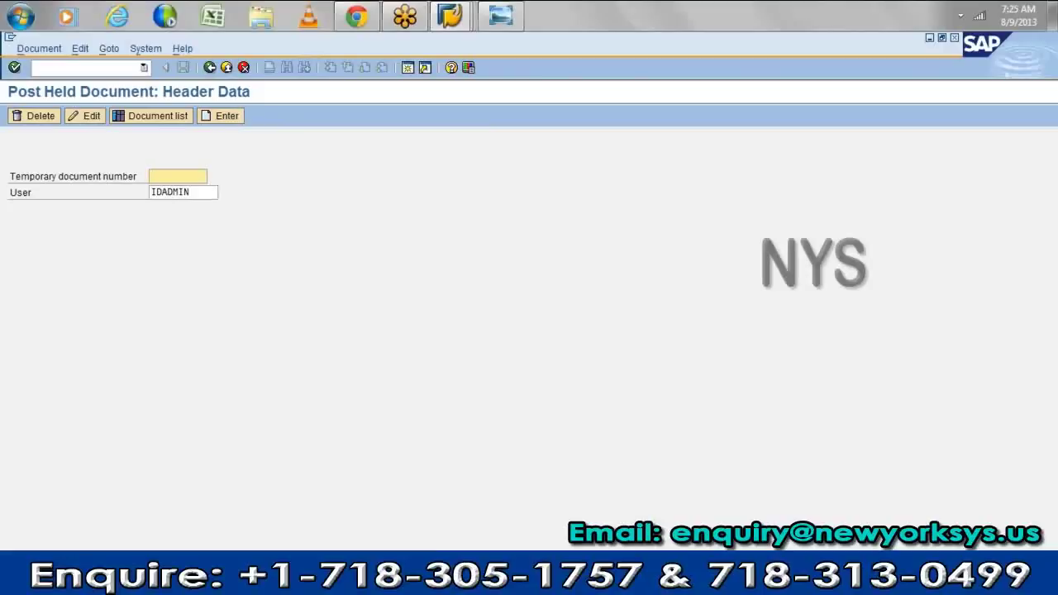
# - Switch to the G/L Account Line Item Display session
pyautogui.hotkey('alt', 'Tab')
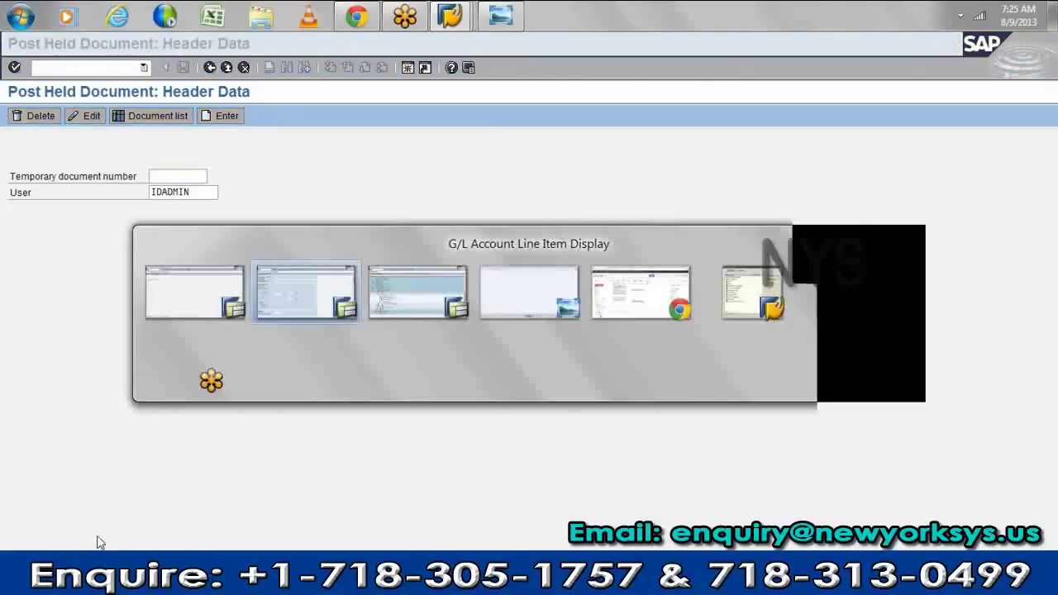